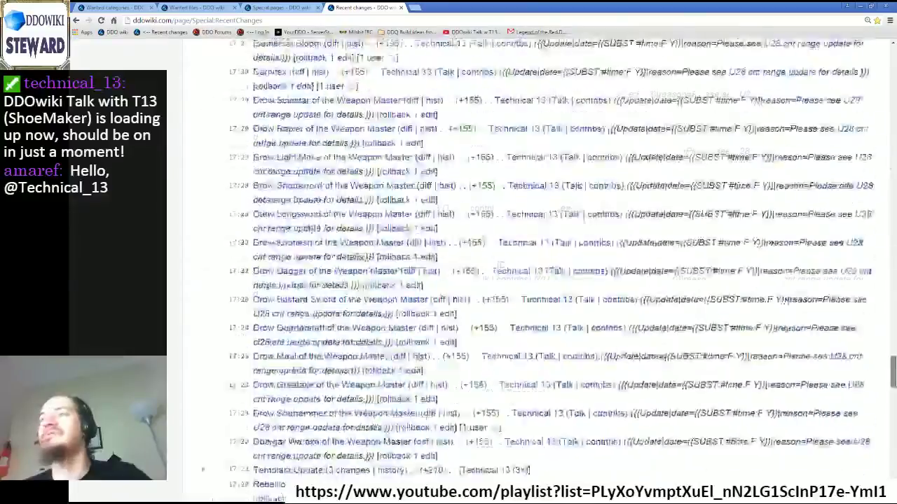
Step: Look through the oldest entries of the recent changes list, from 25 January 2016 up to the template and category edits
{"action": "scroll", "coordinate": [491, 211], "scroll_direction": "down", "scroll_amount": 2}
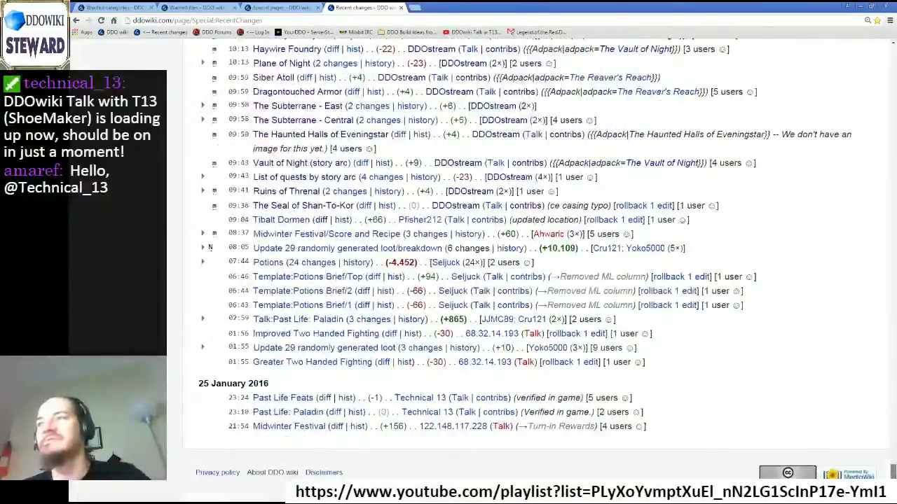
{"action": "scroll", "coordinate": [535, 259], "scroll_direction": "up", "scroll_amount": 1}
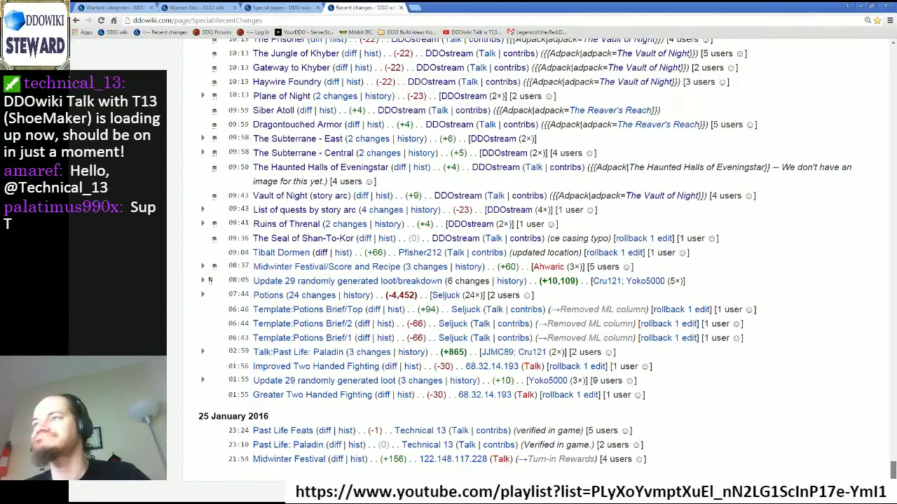
{"action": "scroll", "coordinate": [517, 268], "scroll_direction": "up", "scroll_amount": 1}
{"action": "scroll", "coordinate": [524, 270], "scroll_direction": "up", "scroll_amount": 1}
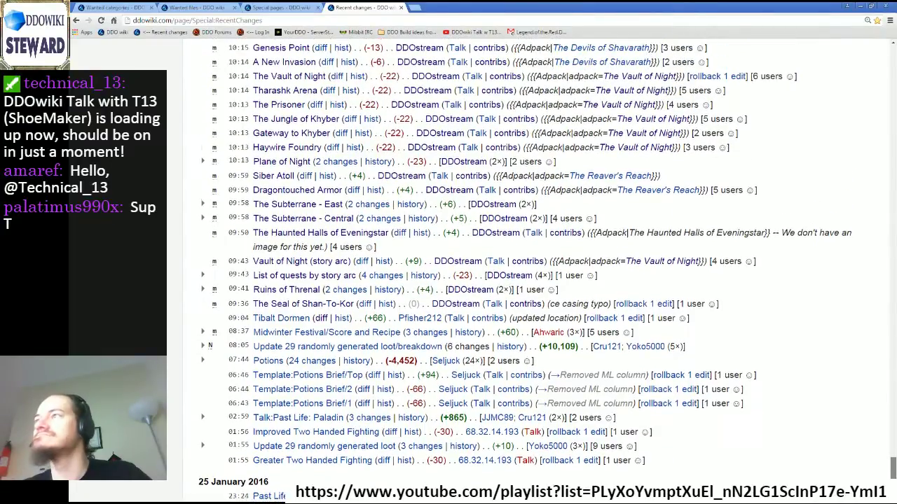
{"action": "scroll", "coordinate": [893, 466], "scroll_direction": "up", "scroll_amount": 5}
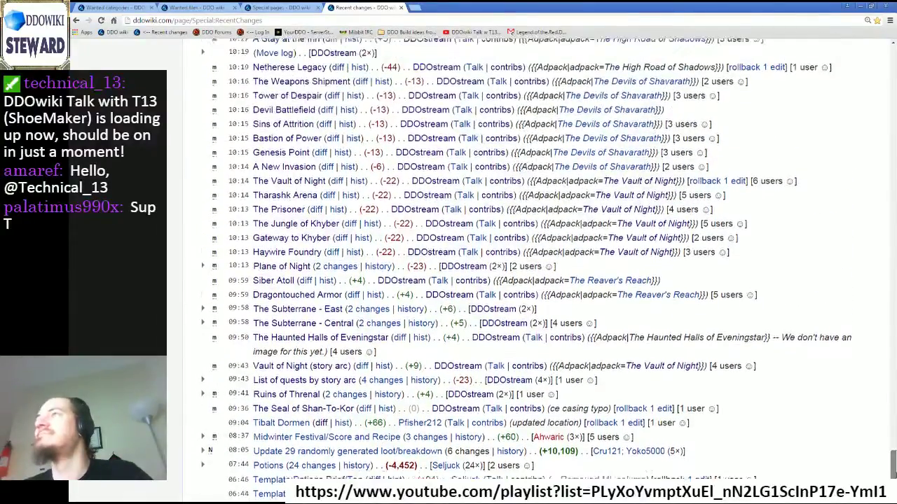
{"action": "left_click_drag", "start_coordinate": [893, 466], "coordinate": [888, 440]}
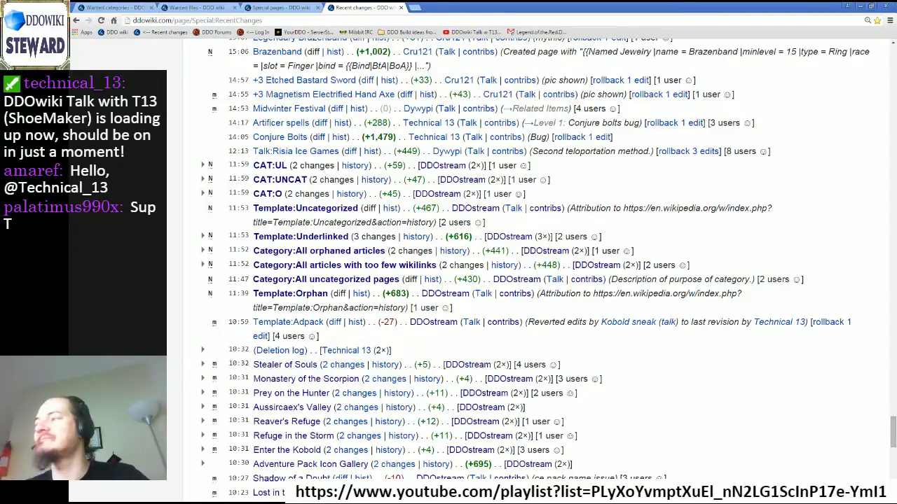
Step: Switch to the TP Code Give Away window, add the newest chat participant's username as an attendee, and minimize the window
{"action": "key", "text": "alt+Tab"}
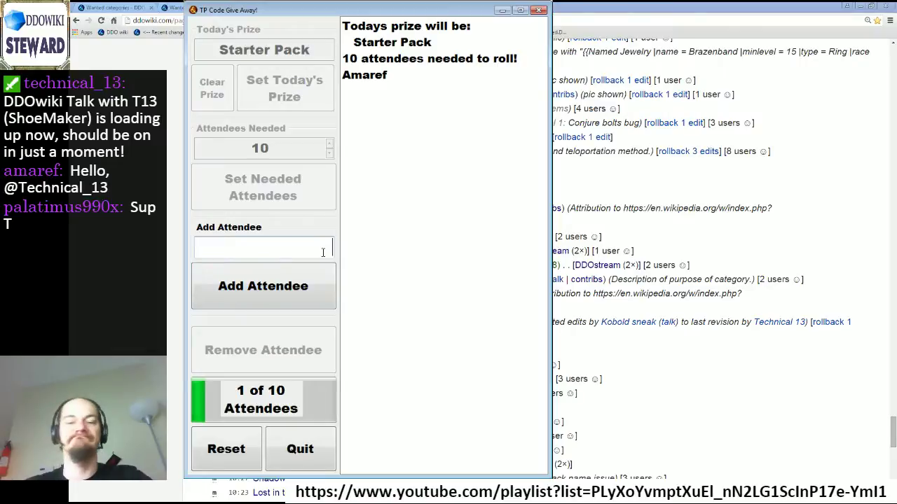
{"action": "type", "text": "Pa"}
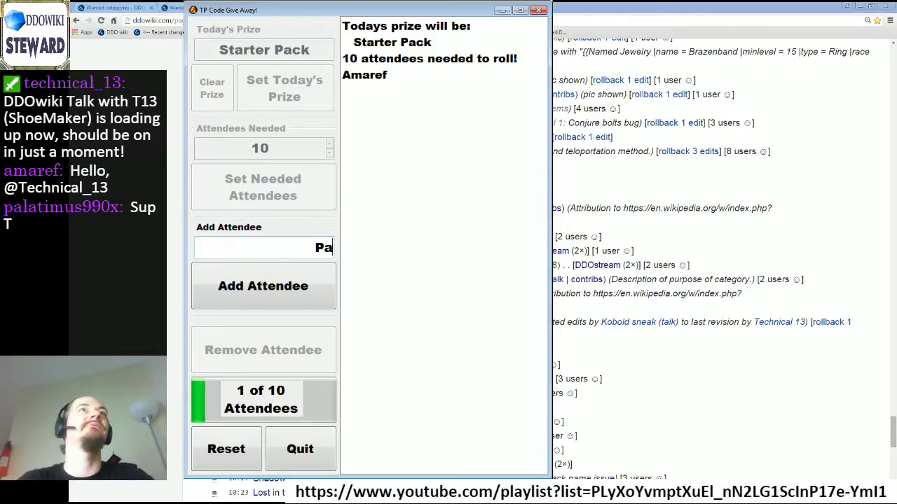
{"action": "type", "text": "latimus"}
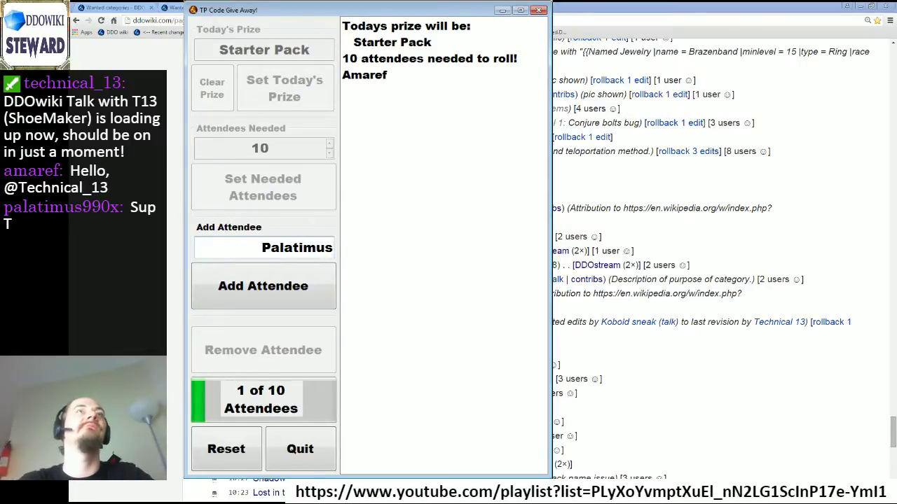
{"action": "type", "text": "990x"}
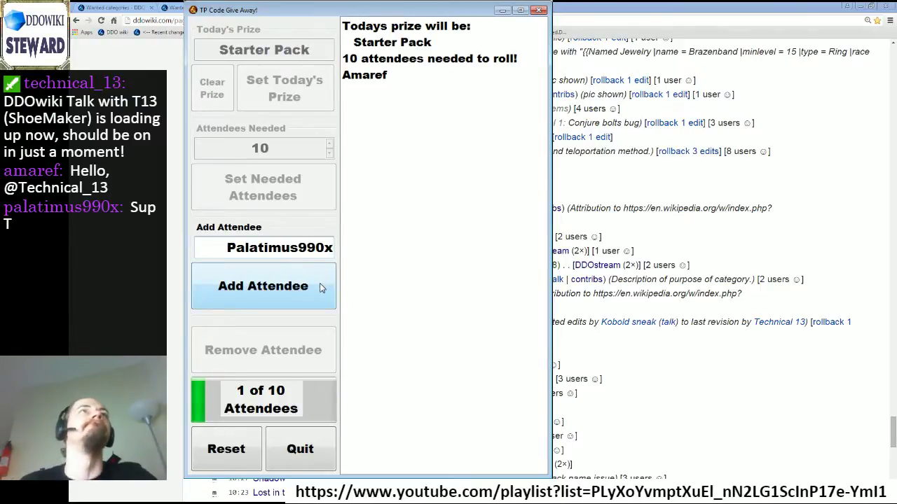
{"action": "left_click", "coordinate": [319, 287]}
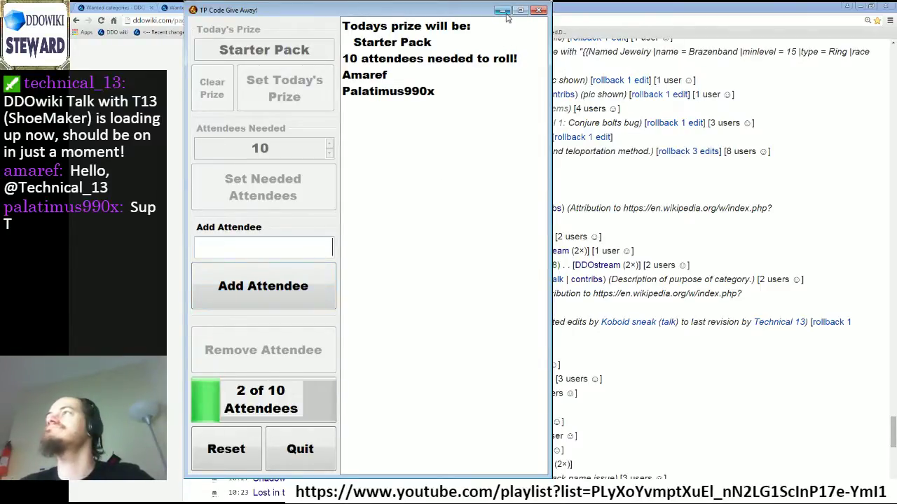
{"action": "left_click", "coordinate": [503, 10]}
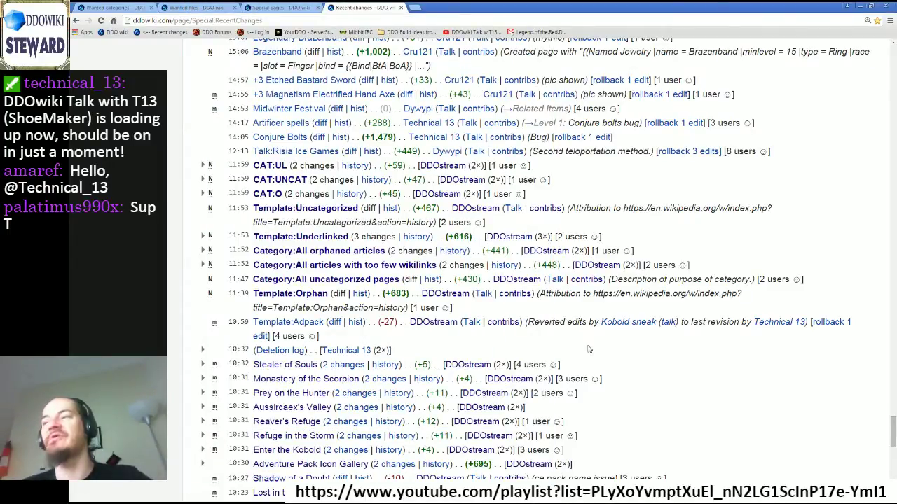
Step: Bring up AutoWikiBrowser and apply its general preferences with minimizing to the notification area turned off
{"action": "left_click", "coordinate": [860, 6]}
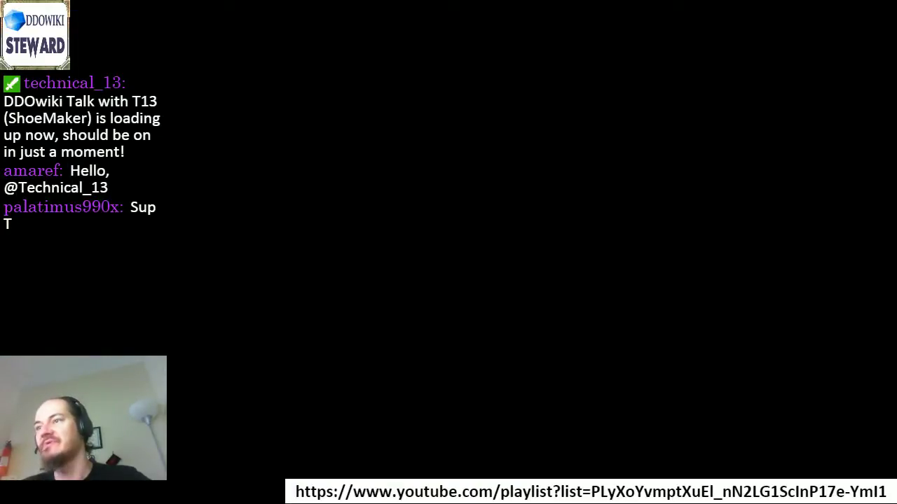
{"action": "key", "text": "alt+Tab"}
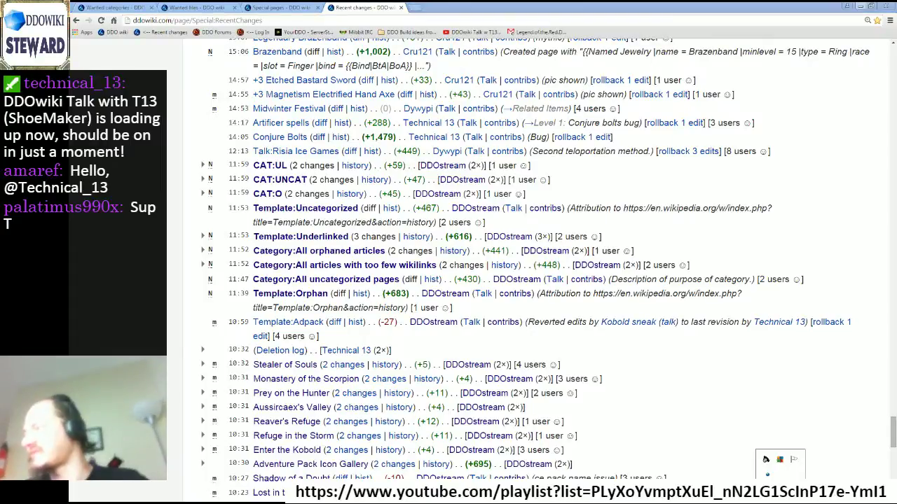
{"action": "left_click", "coordinate": [767, 474]}
{"action": "left_click", "coordinate": [270, 61]}
{"action": "mouse_move", "coordinate": [284, 60]}
{"action": "left_click", "coordinate": [300, 73]}
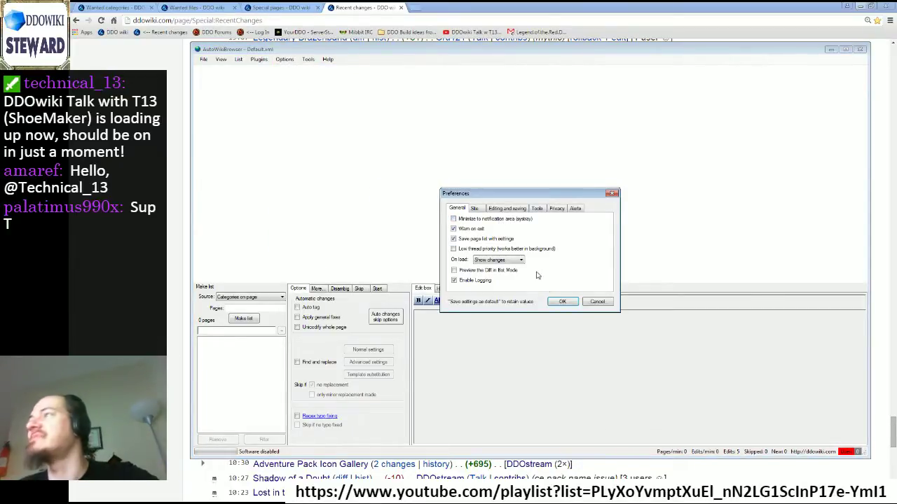
{"action": "left_click", "coordinate": [563, 302]}
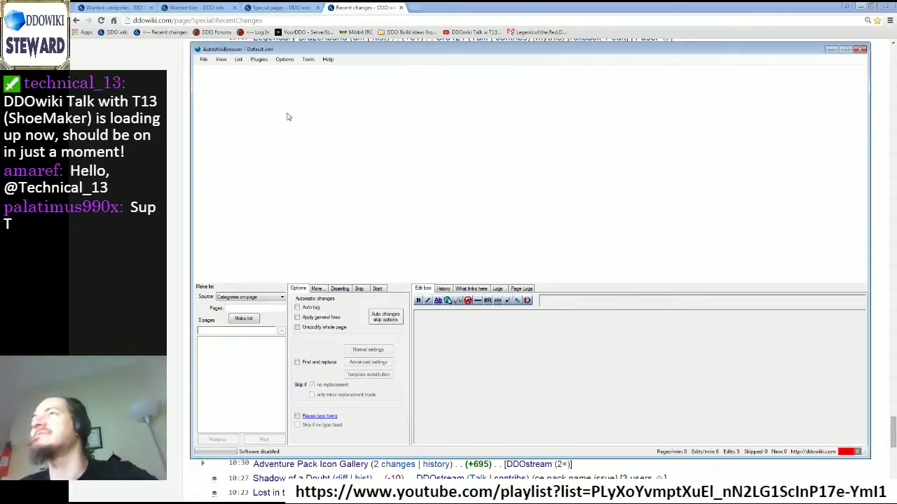
Step: Save the current AutoWikiBrowser settings as default and minimize its window
{"action": "left_click", "coordinate": [203, 59]}
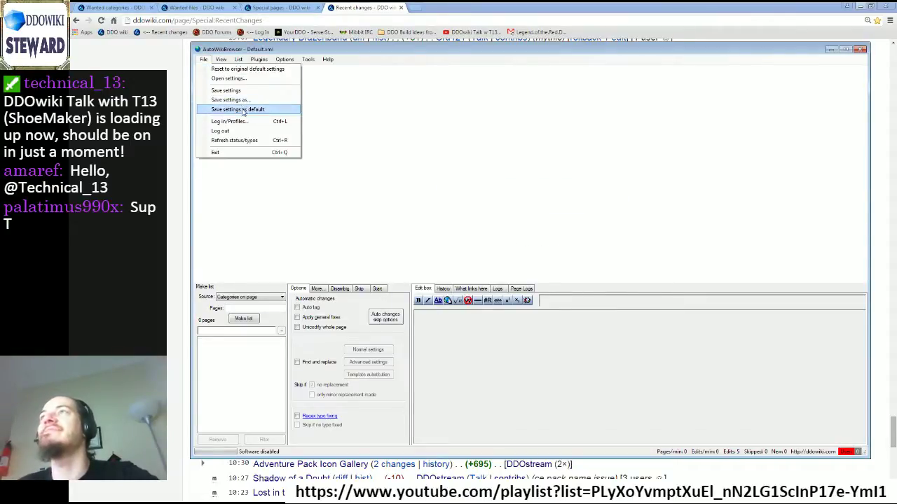
{"action": "left_click", "coordinate": [242, 110]}
{"action": "left_click", "coordinate": [506, 283]}
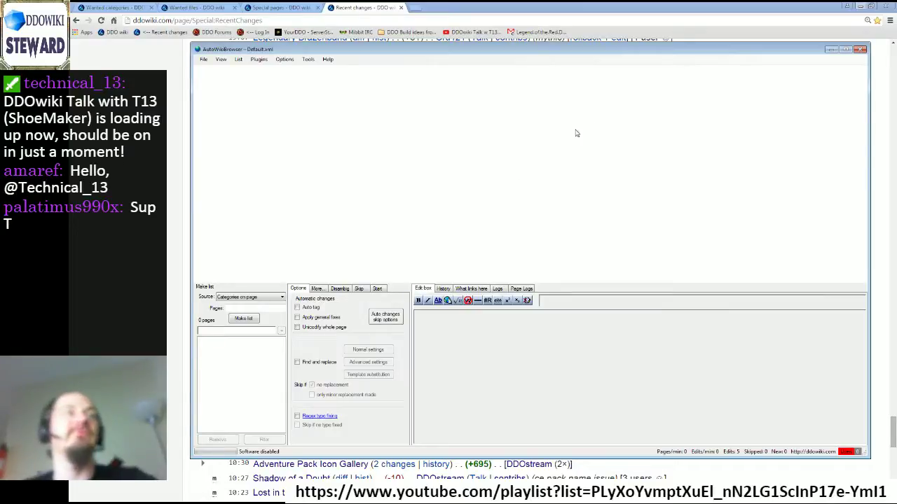
{"action": "left_click", "coordinate": [827, 50]}
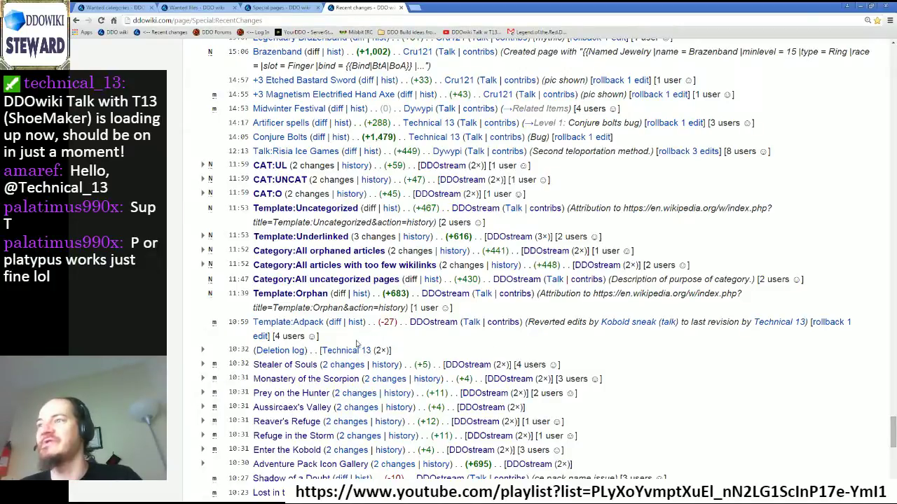
Step: Open the All orphaned articles, All articles with too few wikilinks and All uncategorized pages categories in separate background tabs
{"action": "middle_click", "coordinate": [306, 258]}
{"action": "middle_click", "coordinate": [308, 264]}
{"action": "middle_click", "coordinate": [311, 280]}
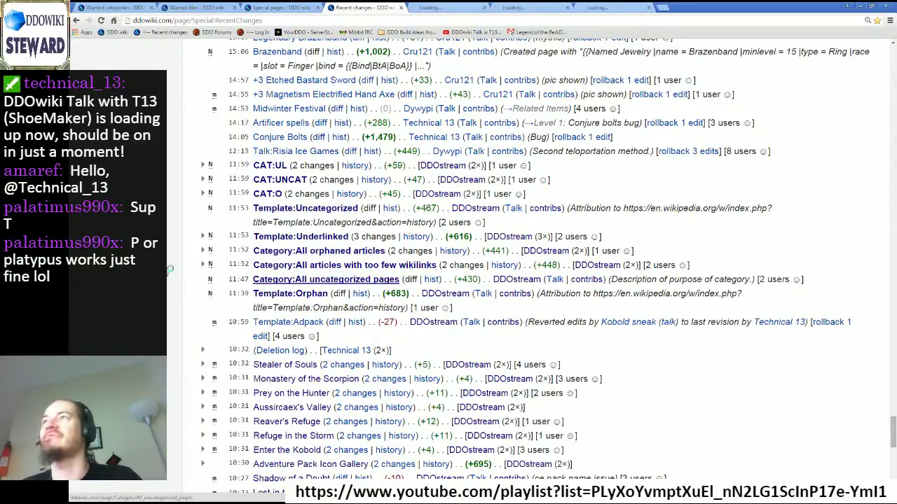
Step: Expand the grouped Template:Pl changes from 17:08 and open the template page in a background tab
{"action": "scroll", "coordinate": [169, 269], "scroll_direction": "up", "scroll_amount": 3}
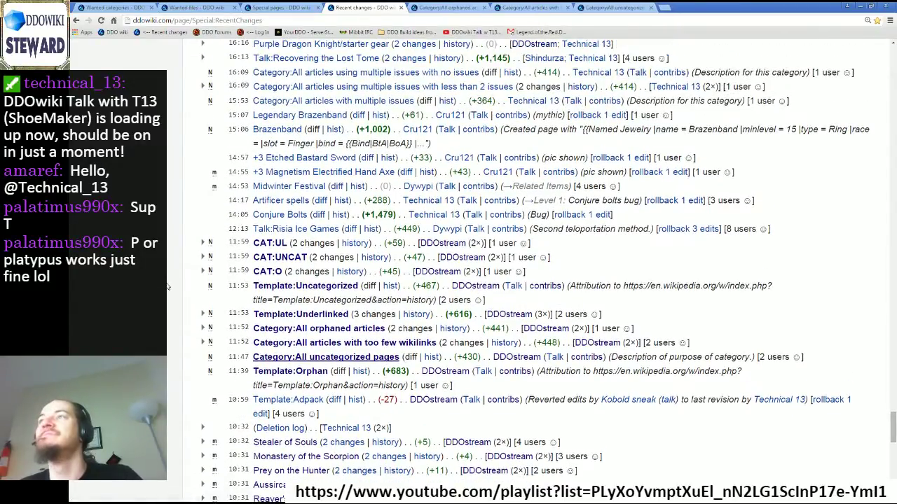
{"action": "scroll", "coordinate": [167, 285], "scroll_direction": "up", "scroll_amount": 5}
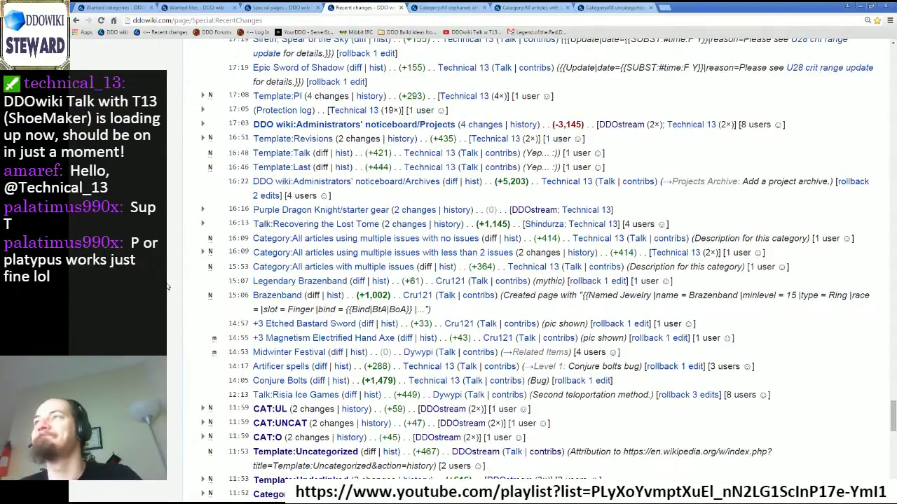
{"action": "scroll", "coordinate": [167, 286], "scroll_direction": "up", "scroll_amount": 1}
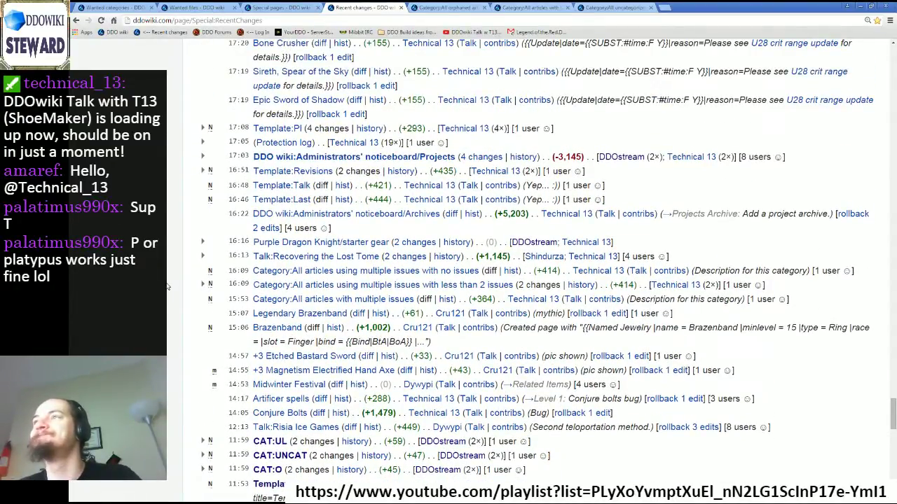
{"action": "scroll", "coordinate": [167, 286], "scroll_direction": "up", "scroll_amount": 1}
{"action": "scroll", "coordinate": [167, 286], "scroll_direction": "up", "scroll_amount": 1}
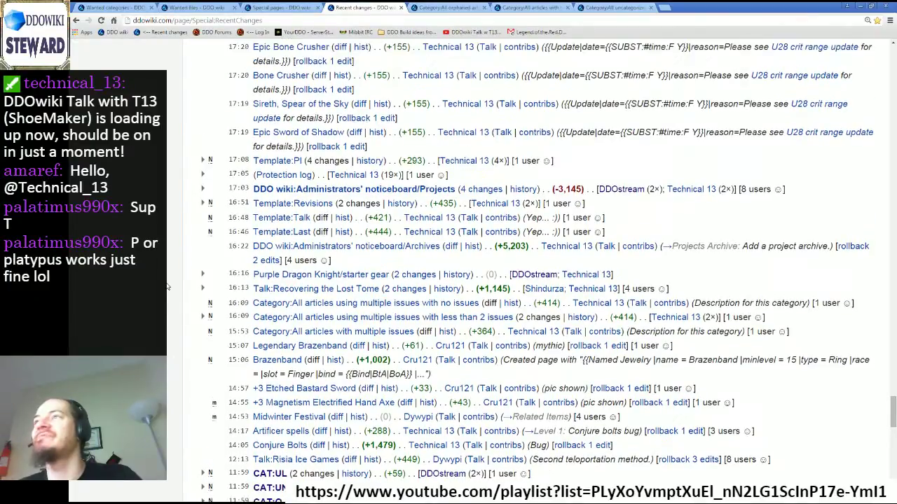
{"action": "scroll", "coordinate": [167, 286], "scroll_direction": "up", "scroll_amount": 1}
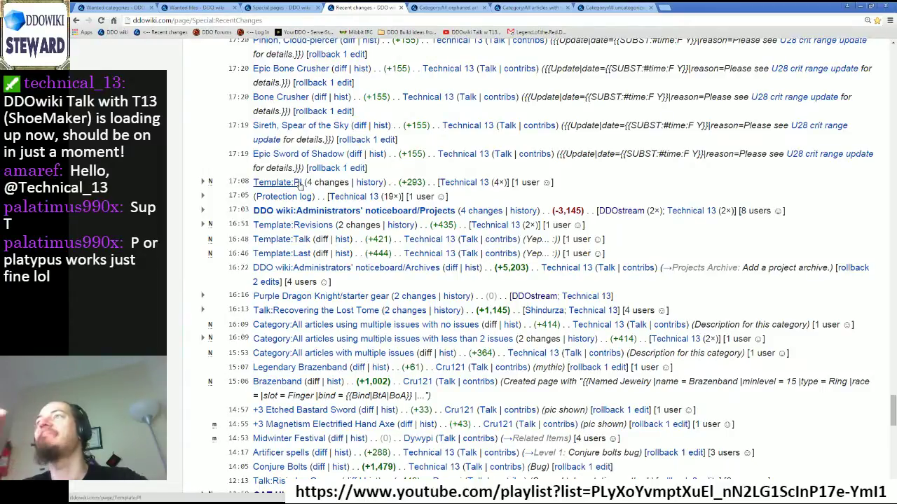
{"action": "left_click", "coordinate": [204, 182]}
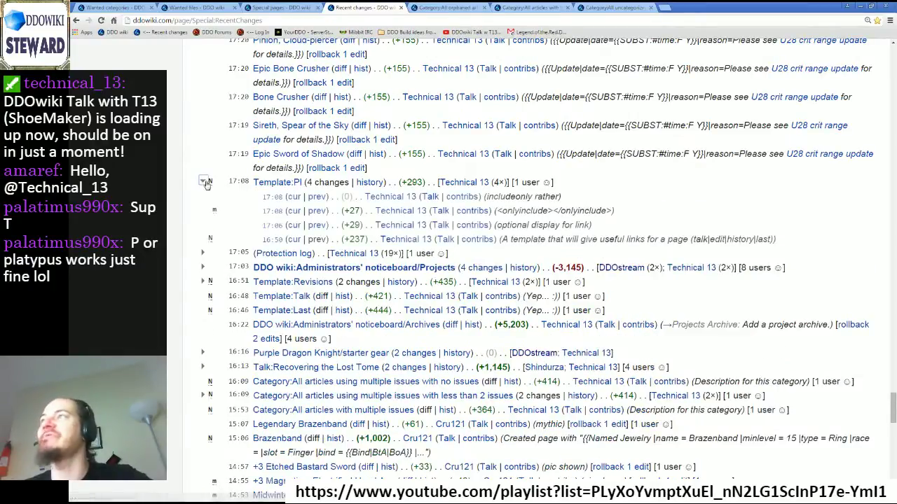
{"action": "middle_click", "coordinate": [258, 183]}
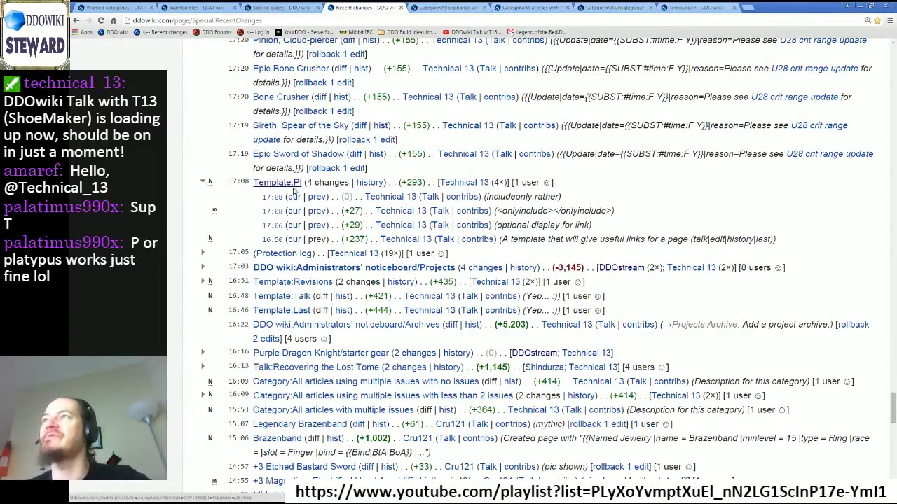
Step: Expand the grouped Template:Multiple issues changes from 17:28 and open the template page in a background tab
{"action": "scroll", "coordinate": [191, 231], "scroll_direction": "up", "scroll_amount": 1}
{"action": "scroll", "coordinate": [193, 249], "scroll_direction": "up", "scroll_amount": 1}
{"action": "scroll", "coordinate": [194, 248], "scroll_direction": "up", "scroll_amount": 1}
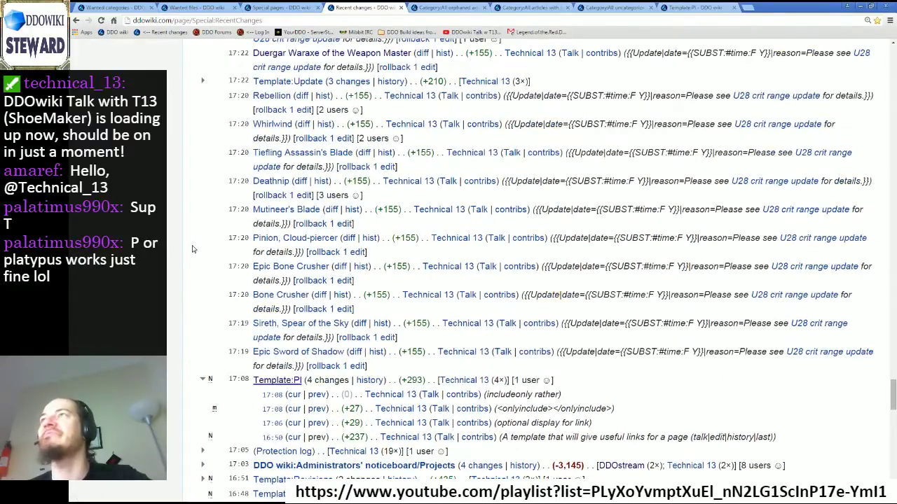
{"action": "scroll", "coordinate": [194, 249], "scroll_direction": "up", "scroll_amount": 1}
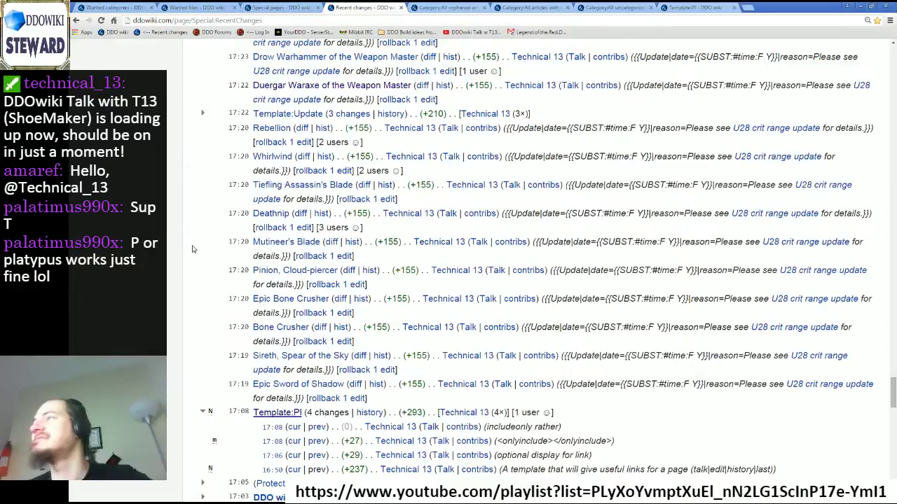
{"action": "scroll", "coordinate": [193, 248], "scroll_direction": "up", "scroll_amount": 1}
{"action": "scroll", "coordinate": [193, 248], "scroll_direction": "up", "scroll_amount": 1}
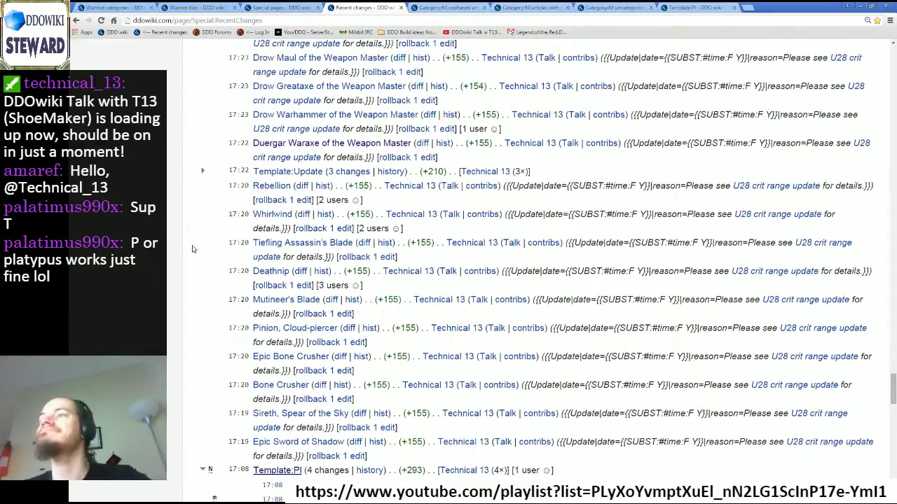
{"action": "scroll", "coordinate": [193, 248], "scroll_direction": "up", "scroll_amount": 1}
{"action": "scroll", "coordinate": [194, 249], "scroll_direction": "up", "scroll_amount": 1}
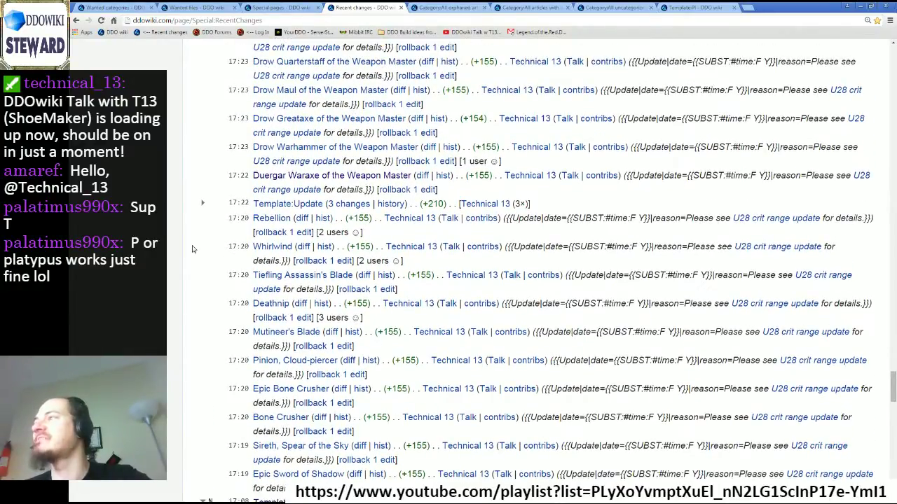
{"action": "scroll", "coordinate": [193, 248], "scroll_direction": "up", "scroll_amount": 1}
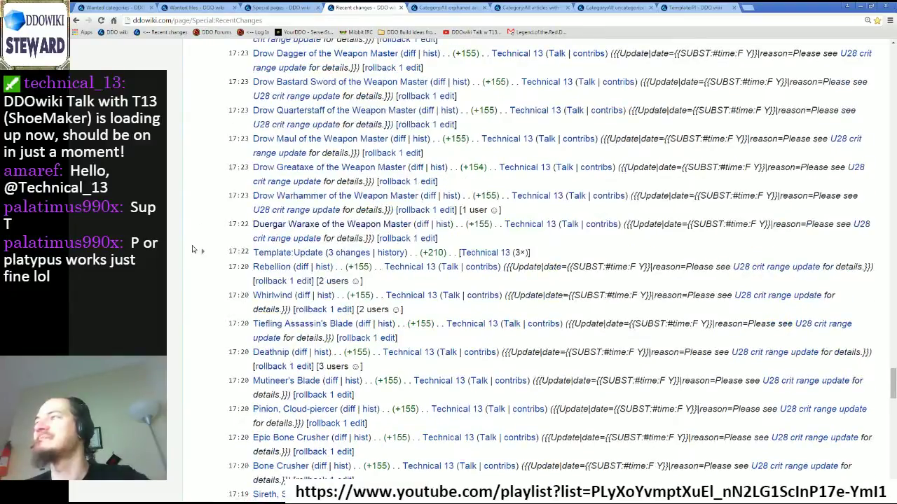
{"action": "scroll", "coordinate": [651, 318], "scroll_direction": "up", "scroll_amount": 1}
{"action": "scroll", "coordinate": [645, 356], "scroll_direction": "up", "scroll_amount": 3}
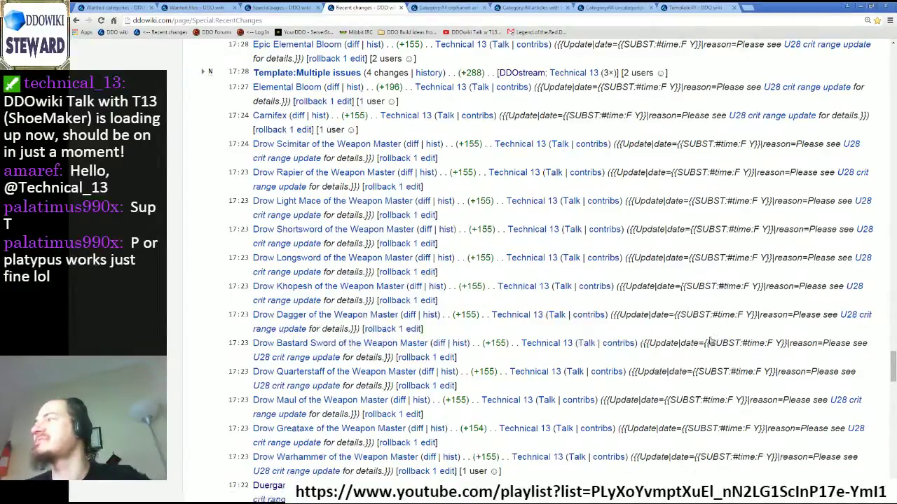
{"action": "scroll", "coordinate": [710, 337], "scroll_direction": "up", "scroll_amount": 2}
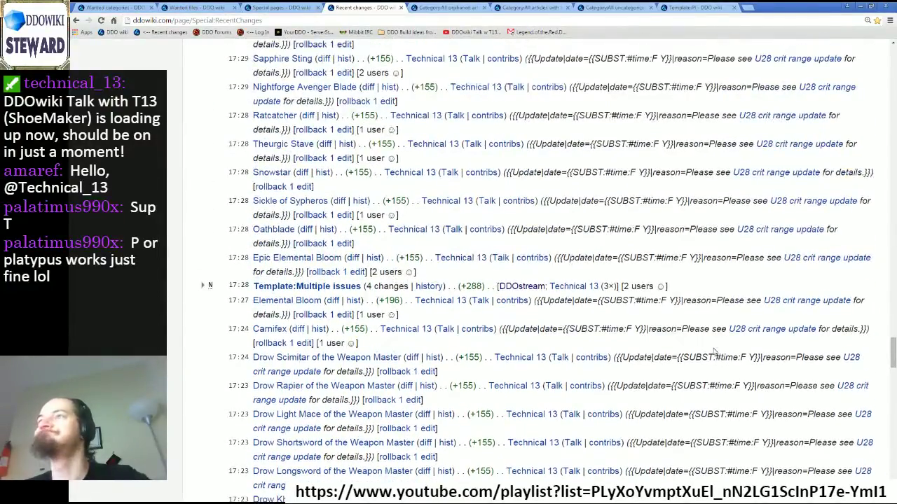
{"action": "left_click", "coordinate": [201, 286]}
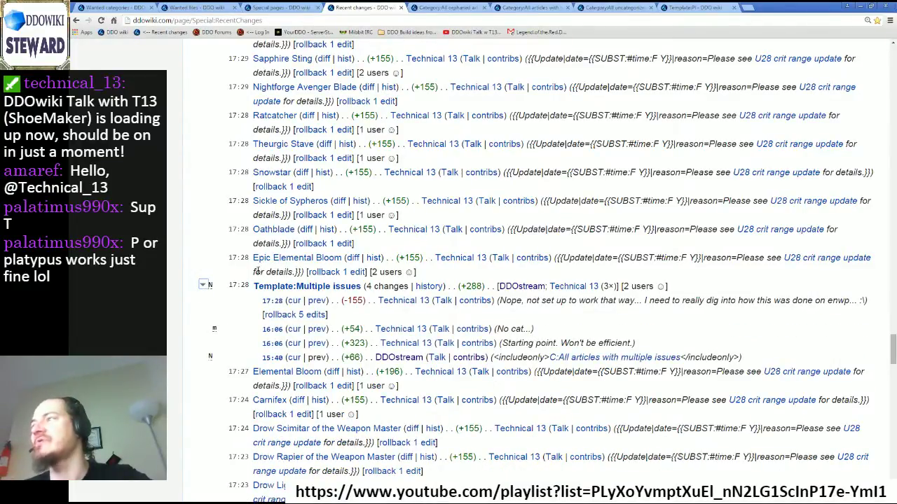
{"action": "middle_click", "coordinate": [296, 288]}
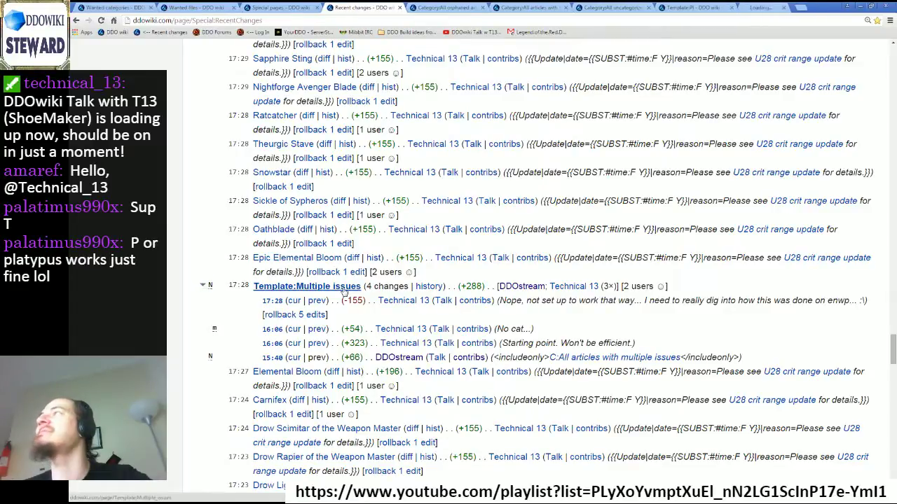
Step: Open the User:DDOstream page from the 20:43 entry of 26 January 2016 in a background tab
{"action": "scroll", "coordinate": [192, 268], "scroll_direction": "up", "scroll_amount": 5}
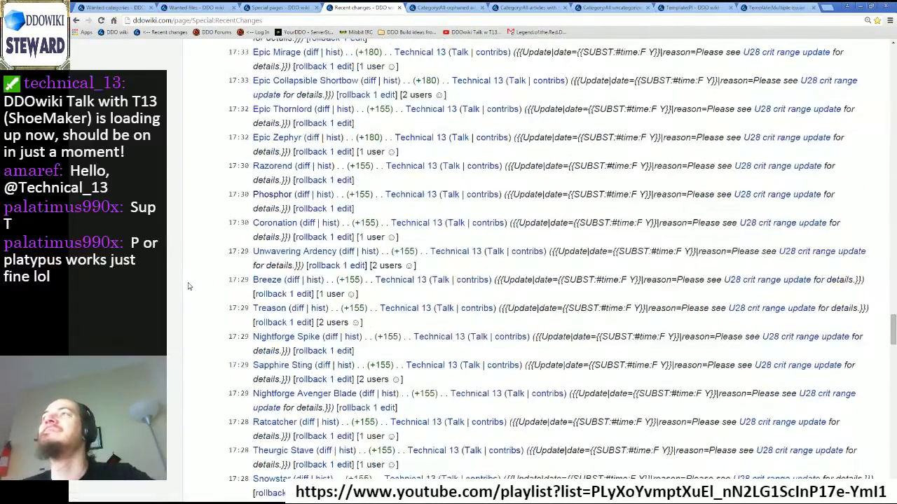
{"action": "scroll", "coordinate": [192, 268], "scroll_direction": "up", "scroll_amount": 20}
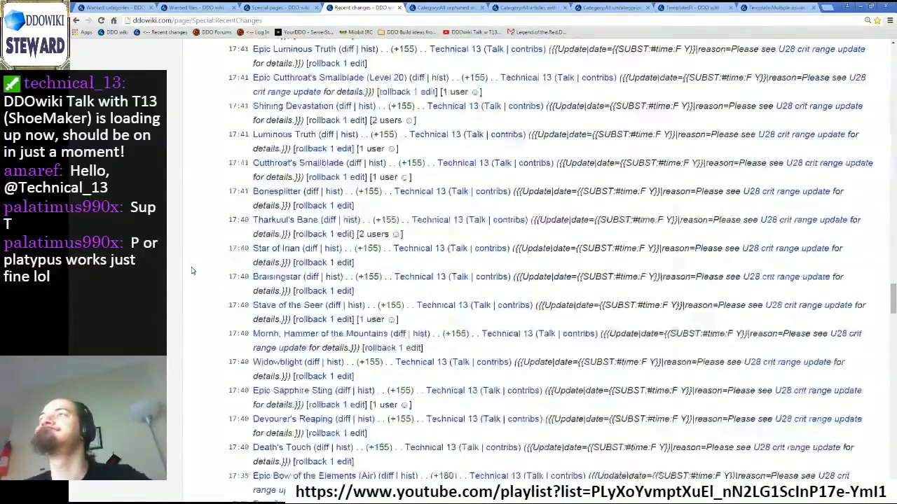
{"action": "scroll", "coordinate": [192, 271], "scroll_direction": "up", "scroll_amount": 1}
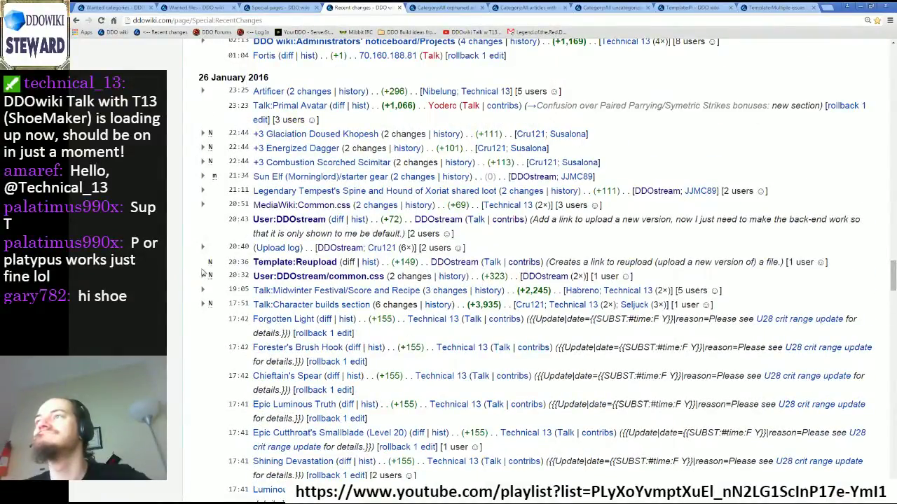
{"action": "scroll", "coordinate": [199, 283], "scroll_direction": "up", "scroll_amount": 1}
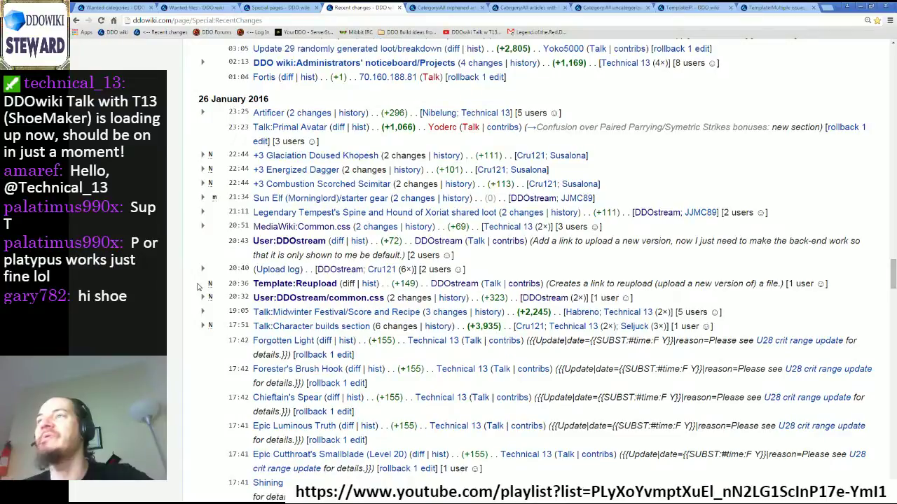
{"action": "scroll", "coordinate": [198, 286], "scroll_direction": "up", "scroll_amount": 2}
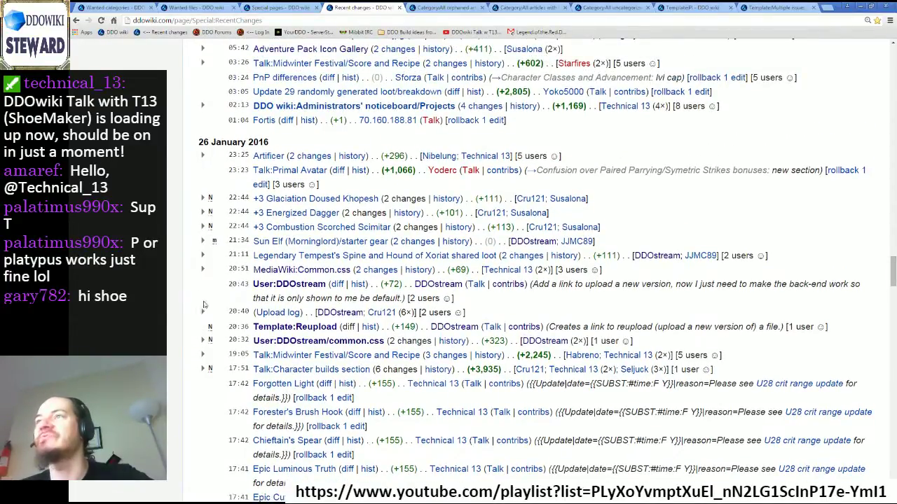
{"action": "middle_click", "coordinate": [291, 286]}
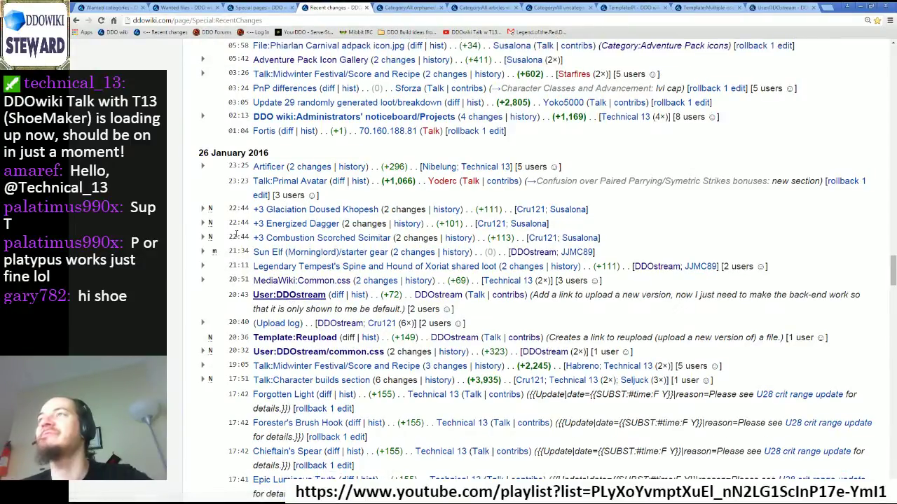
Step: Review the recent changes listed for 27 January 2016, including the adventure pack icon edits and the removed log entries
{"action": "scroll", "coordinate": [203, 291], "scroll_direction": "up", "scroll_amount": 3}
{"action": "scroll", "coordinate": [199, 293], "scroll_direction": "up", "scroll_amount": 3}
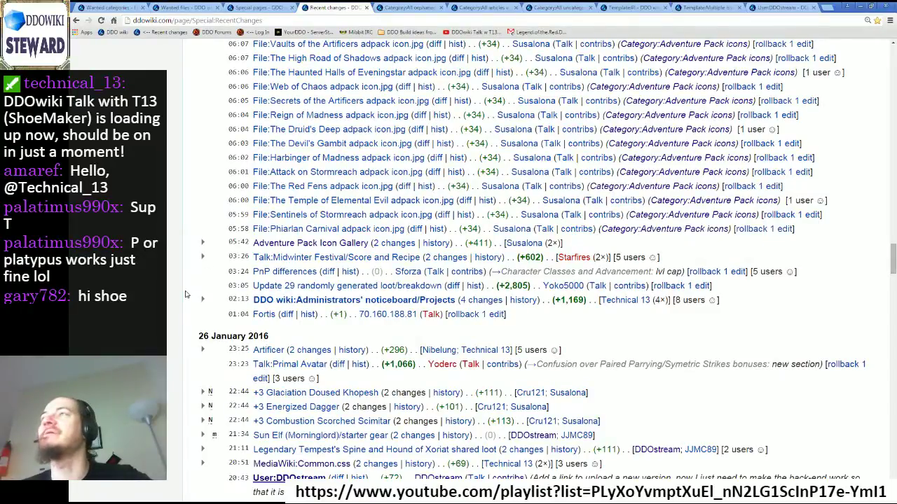
{"action": "scroll", "coordinate": [186, 294], "scroll_direction": "up", "scroll_amount": 5}
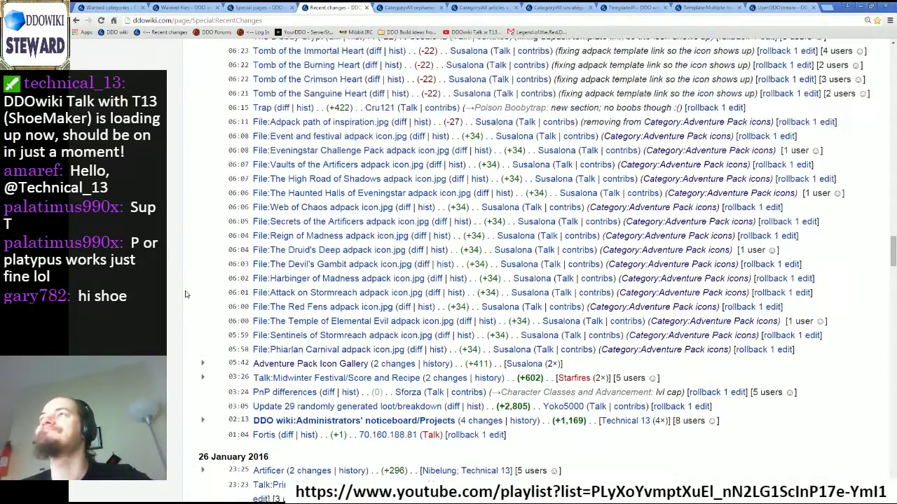
{"action": "scroll", "coordinate": [185, 294], "scroll_direction": "up", "scroll_amount": 3}
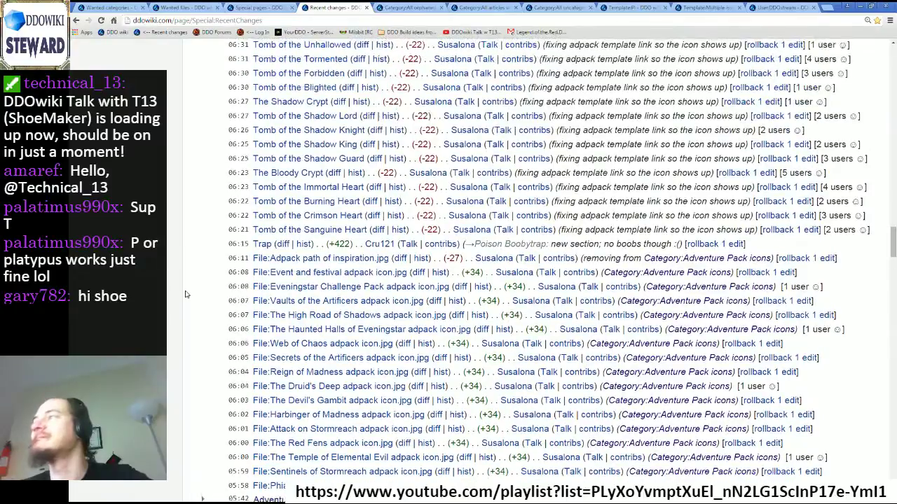
{"action": "scroll", "coordinate": [185, 294], "scroll_direction": "up", "scroll_amount": 2}
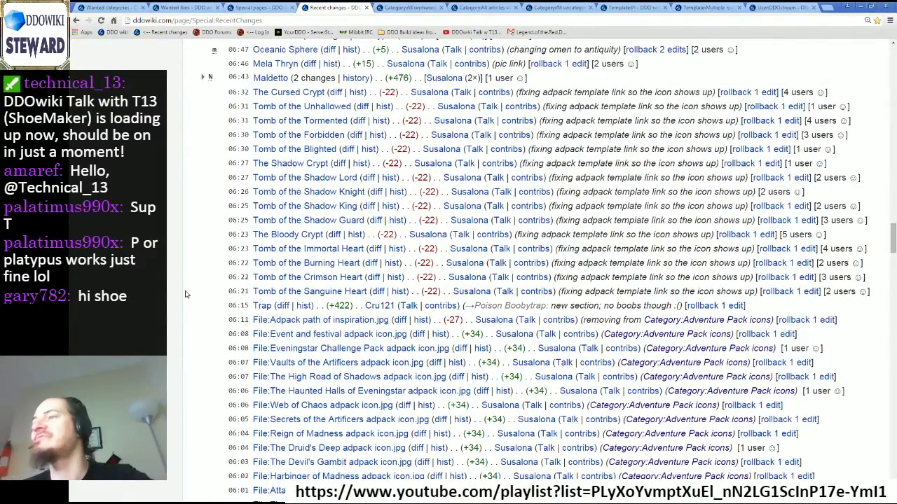
{"action": "scroll", "coordinate": [186, 294], "scroll_direction": "up", "scroll_amount": 10}
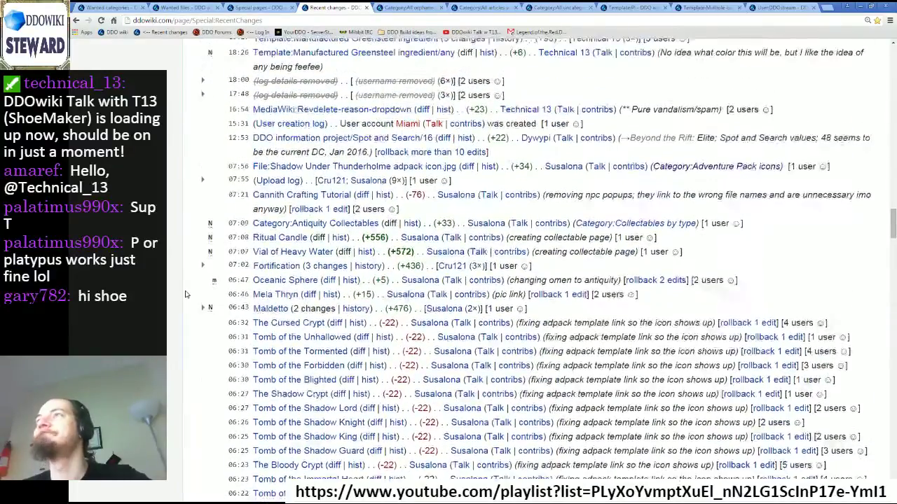
{"action": "scroll", "coordinate": [185, 295], "scroll_direction": "up", "scroll_amount": 3}
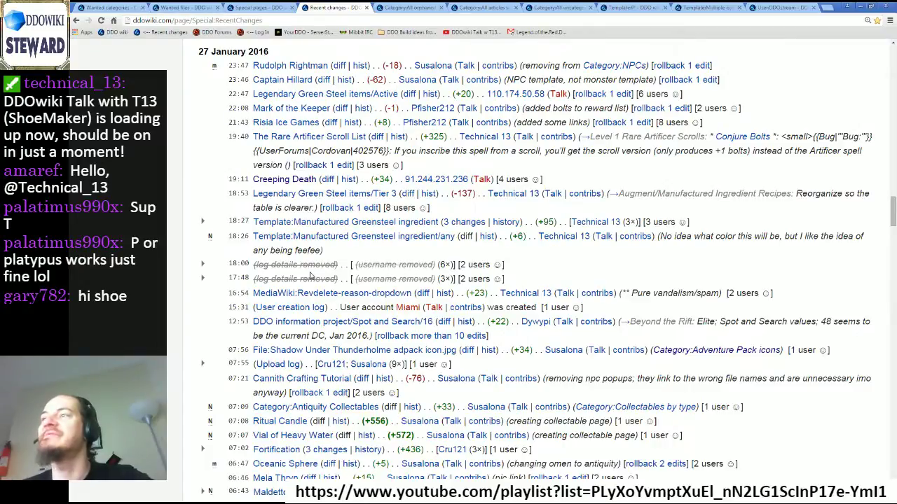
{"action": "scroll", "coordinate": [196, 320], "scroll_direction": "up", "scroll_amount": 1}
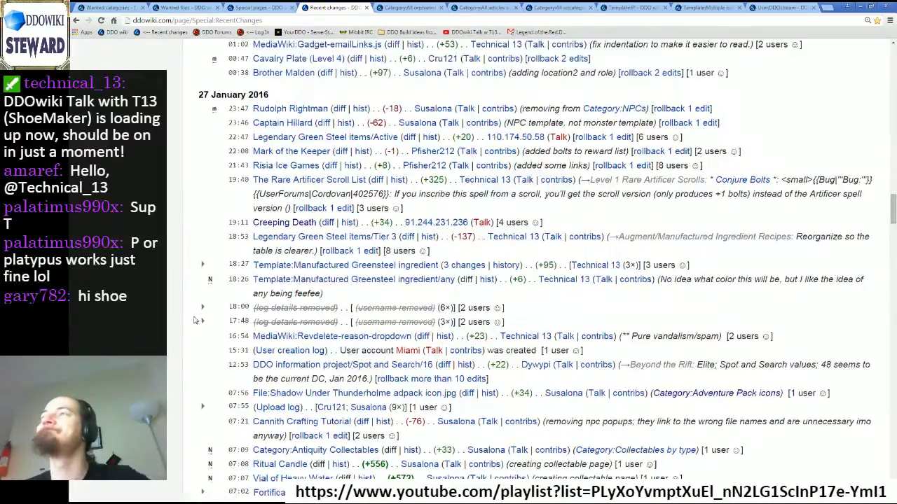
{"action": "scroll", "coordinate": [194, 320], "scroll_direction": "up", "scroll_amount": 3}
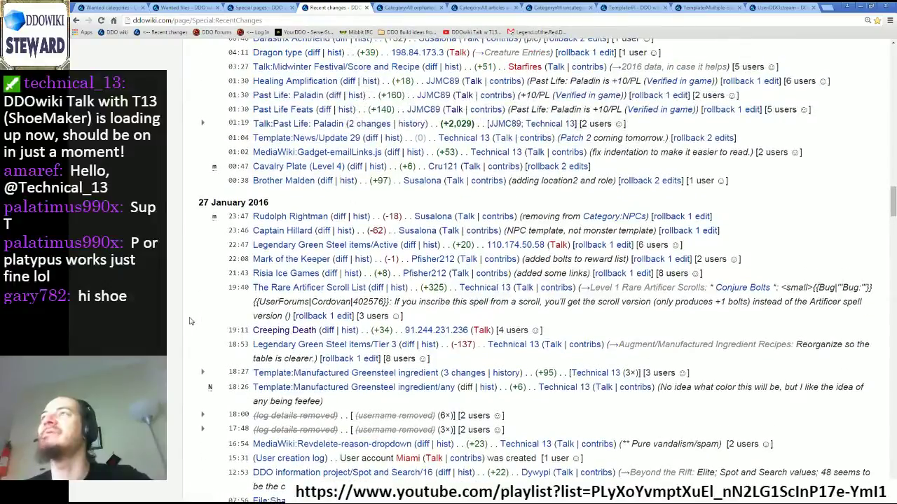
Step: Open the MediaWiki:Gadget-spamBlock page from the 14:46 entry of 28 January 2016 in a background tab
{"action": "scroll", "coordinate": [190, 321], "scroll_direction": "up", "scroll_amount": 2}
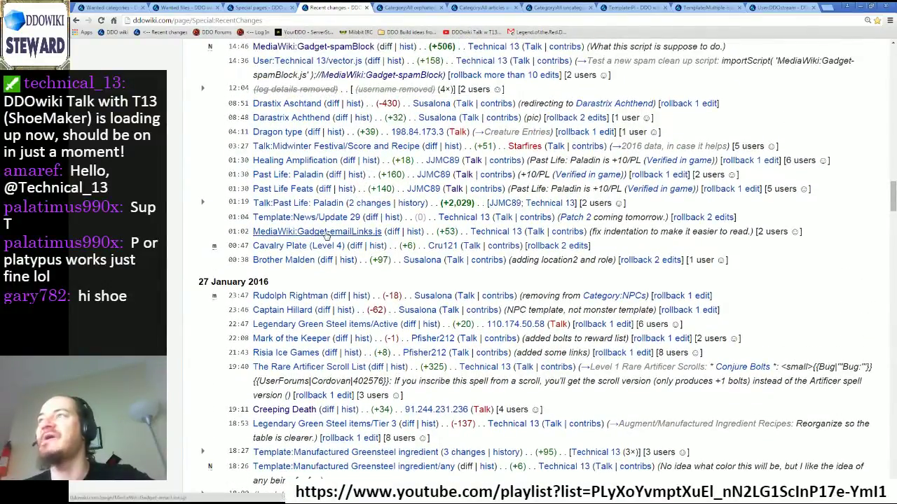
{"action": "scroll", "coordinate": [190, 314], "scroll_direction": "up", "scroll_amount": 2}
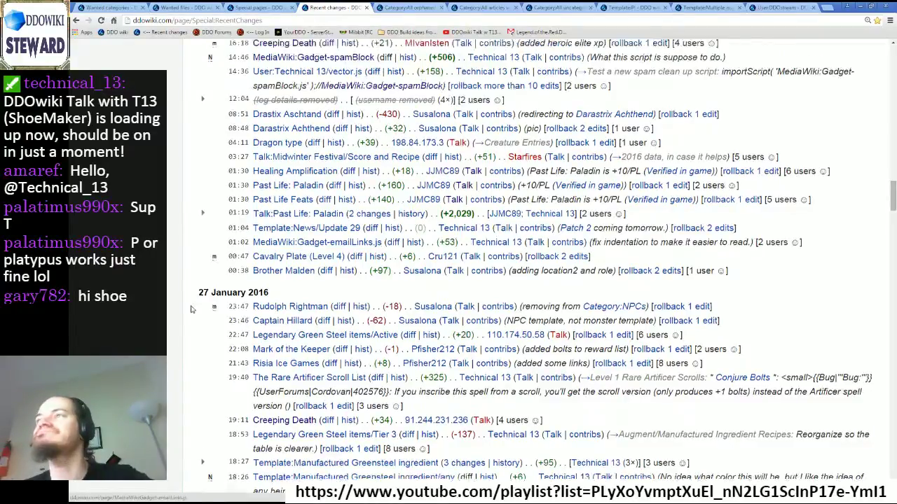
{"action": "scroll", "coordinate": [189, 314], "scroll_direction": "up", "scroll_amount": 2}
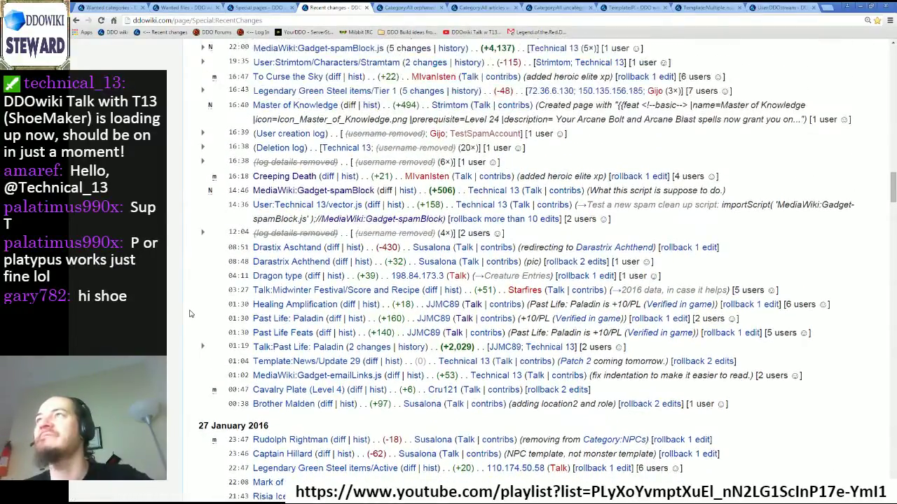
{"action": "scroll", "coordinate": [189, 314], "scroll_direction": "up", "scroll_amount": 1}
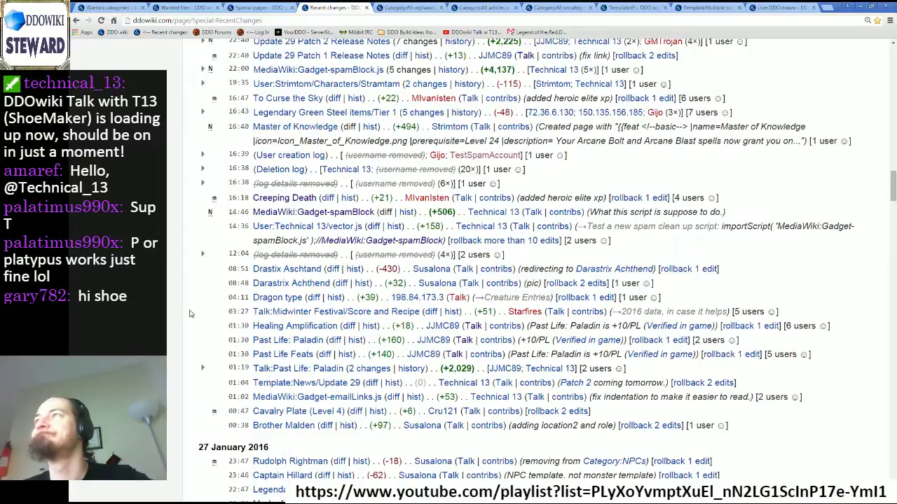
{"action": "scroll", "coordinate": [189, 313], "scroll_direction": "up", "scroll_amount": 1}
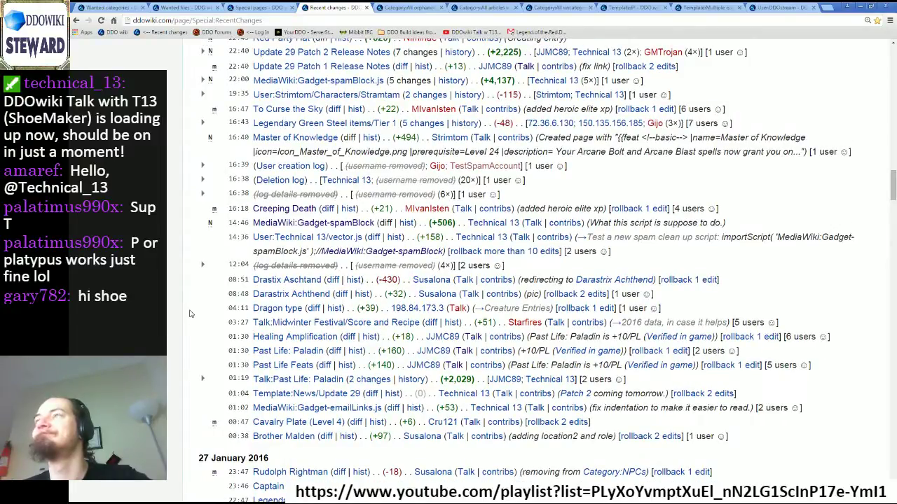
{"action": "middle_click", "coordinate": [326, 224]}
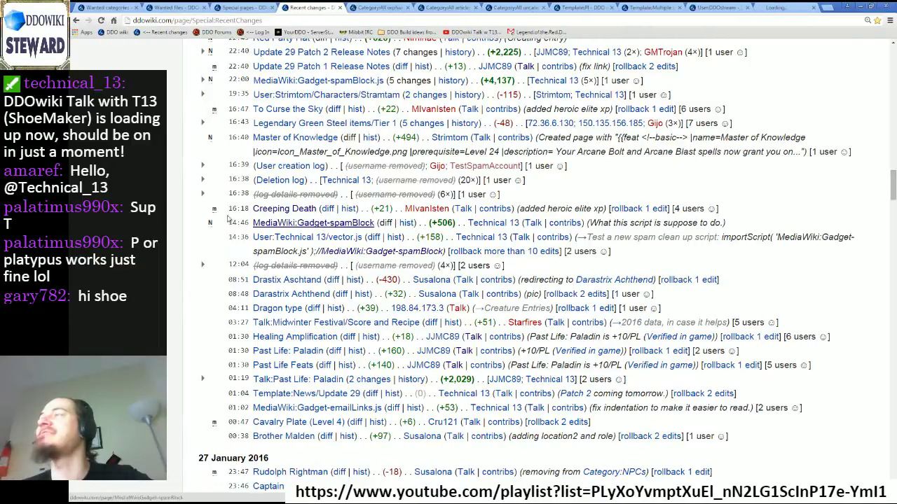
Step: Review the recent changes listed from 28 January through 31 January 2016
{"action": "scroll", "coordinate": [186, 268], "scroll_direction": "up", "scroll_amount": 2}
{"action": "scroll", "coordinate": [187, 268], "scroll_direction": "up", "scroll_amount": 1}
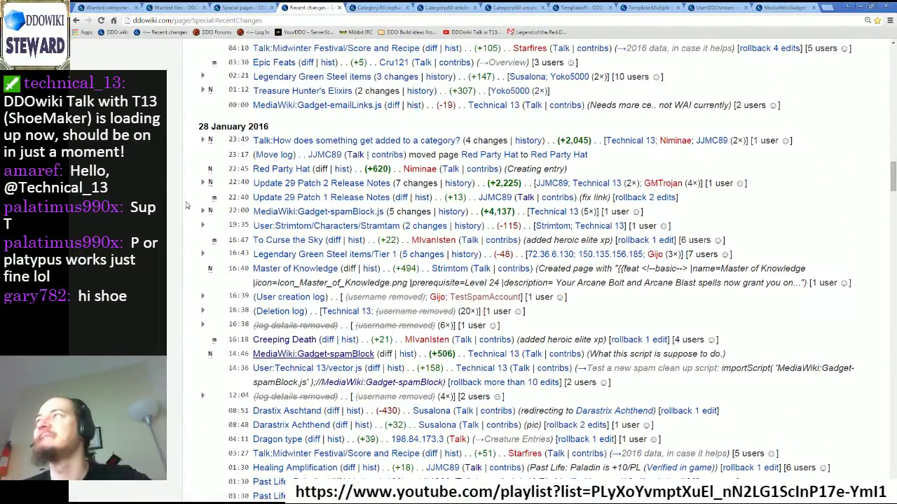
{"action": "scroll", "coordinate": [186, 205], "scroll_direction": "up", "scroll_amount": 2}
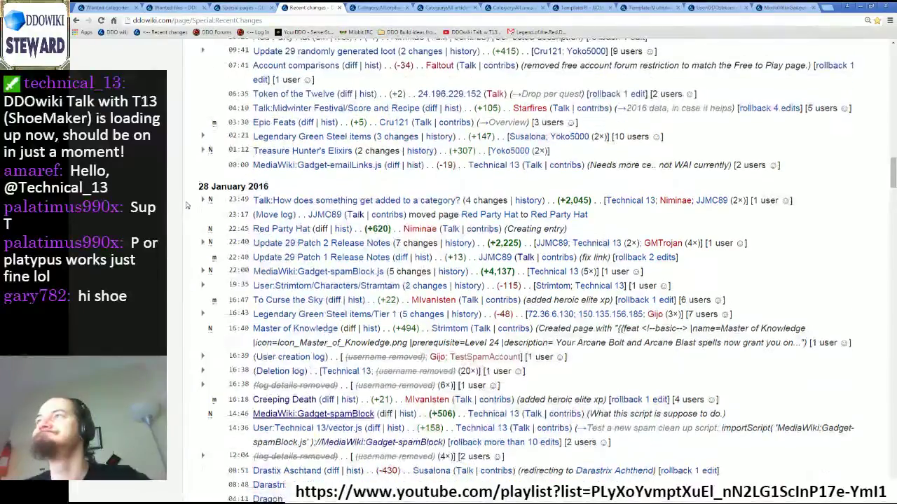
{"action": "scroll", "coordinate": [186, 204], "scroll_direction": "up", "scroll_amount": 1}
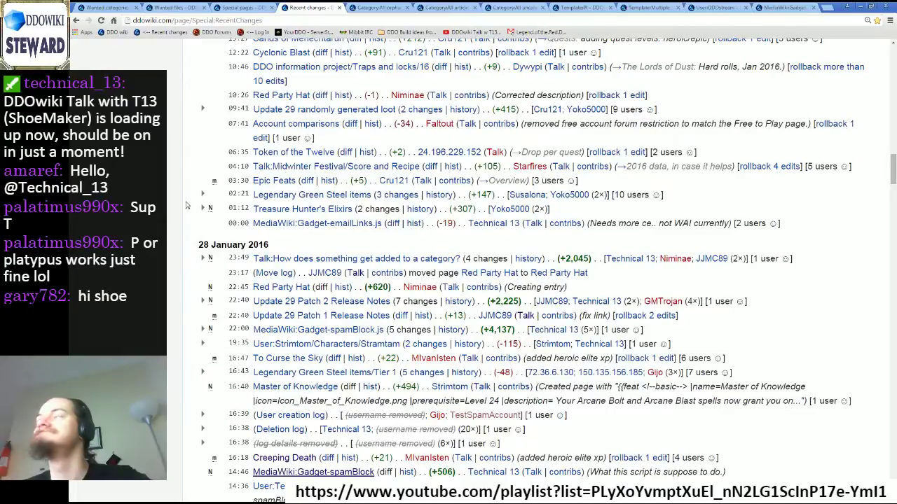
{"action": "scroll", "coordinate": [187, 204], "scroll_direction": "up", "scroll_amount": 8}
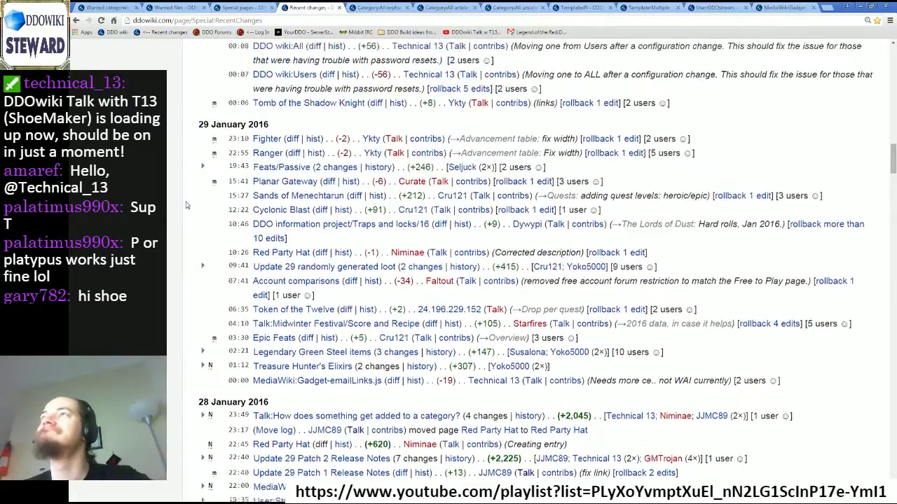
{"action": "scroll", "coordinate": [187, 205], "scroll_direction": "up", "scroll_amount": 3}
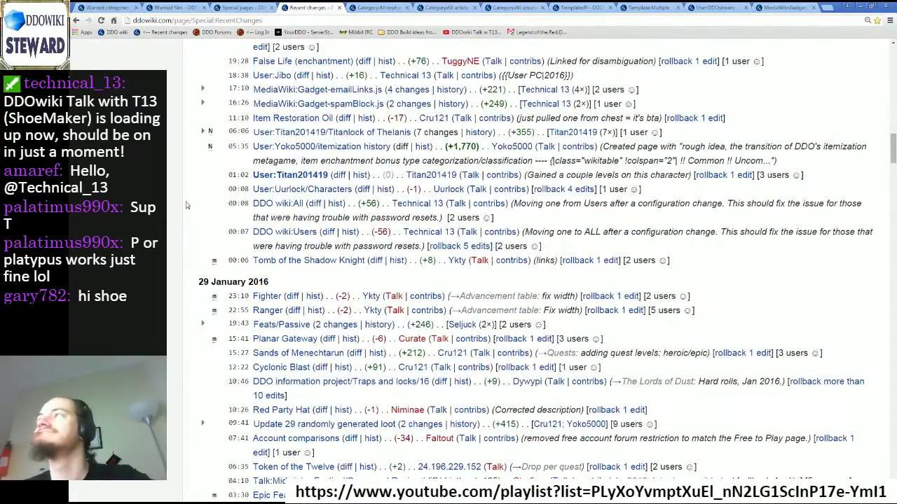
{"action": "scroll", "coordinate": [186, 204], "scroll_direction": "up", "scroll_amount": 1}
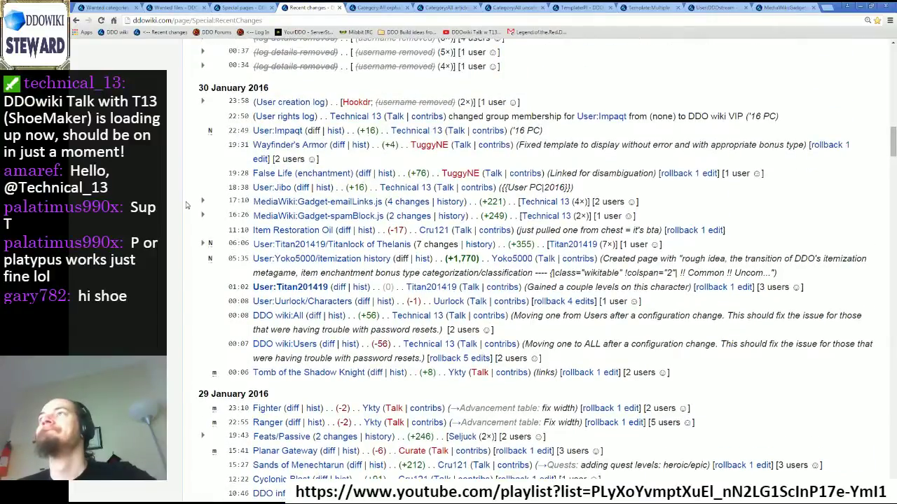
{"action": "scroll", "coordinate": [187, 205], "scroll_direction": "up", "scroll_amount": 1}
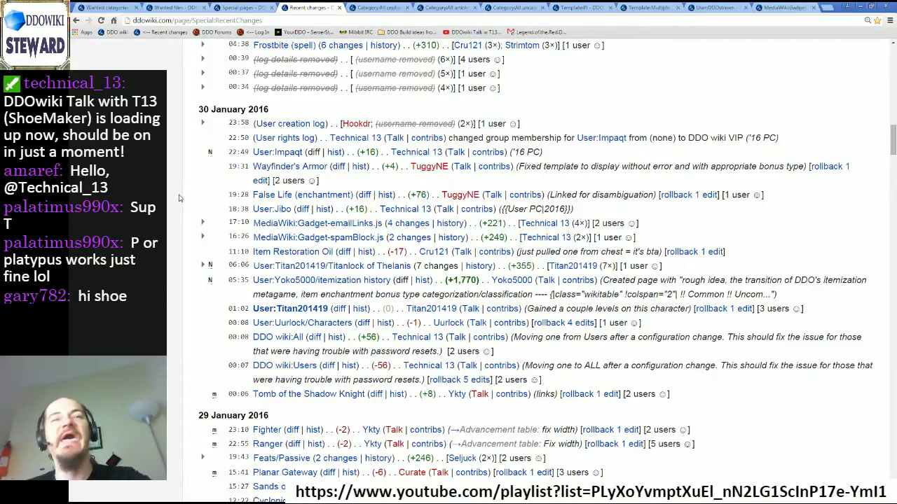
{"action": "scroll", "coordinate": [187, 205], "scroll_direction": "up", "scroll_amount": 1}
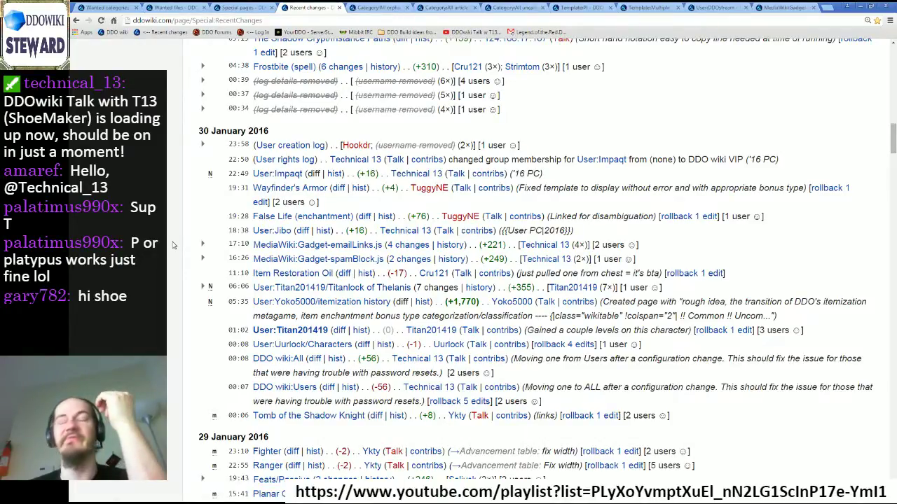
{"action": "scroll", "coordinate": [173, 245], "scroll_direction": "up", "scroll_amount": 3}
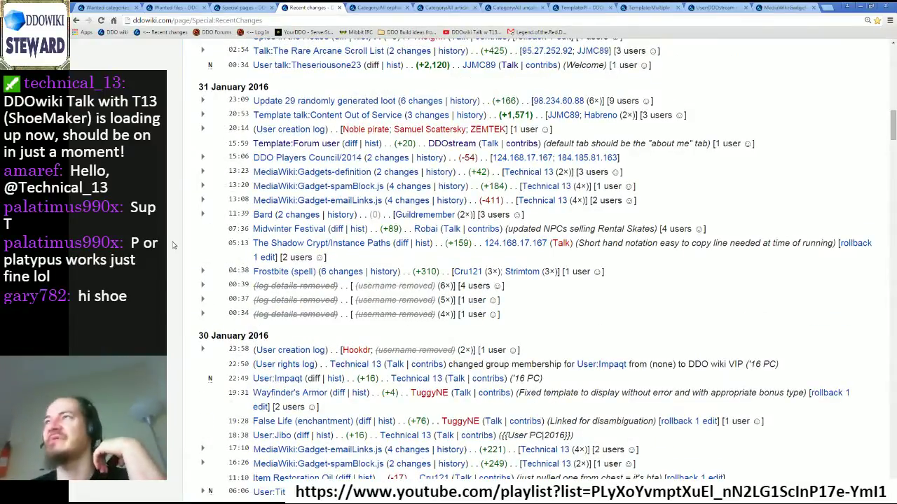
{"action": "scroll", "coordinate": [173, 246], "scroll_direction": "up", "scroll_amount": 1}
{"action": "scroll", "coordinate": [173, 245], "scroll_direction": "up", "scroll_amount": 1}
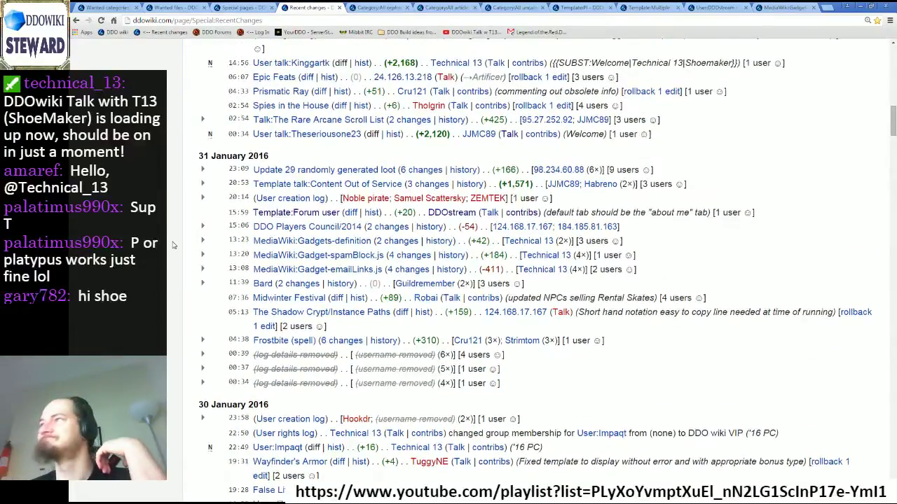
{"action": "scroll", "coordinate": [173, 246], "scroll_direction": "up", "scroll_amount": 1}
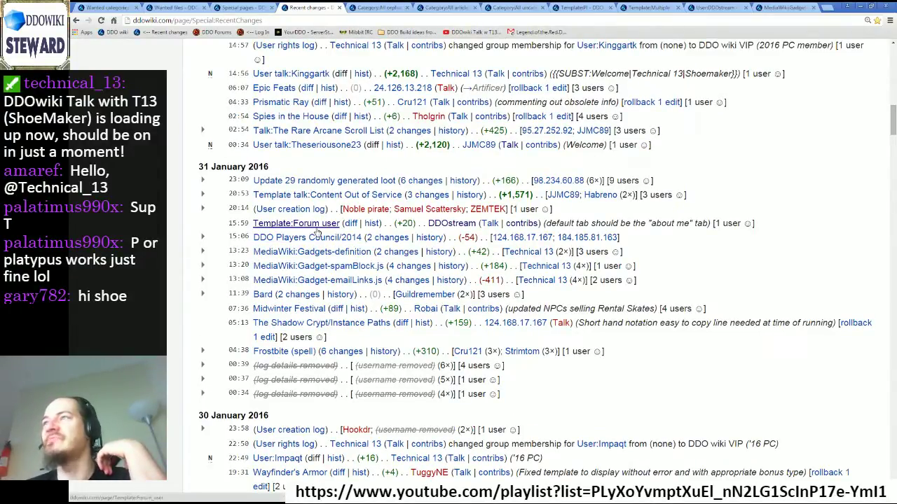
Step: Highlight the text "DDO wiki VIP (2016 PC member)" in the 14:57 user rights log entry above the 31 January changes
{"action": "scroll", "coordinate": [245, 252], "scroll_direction": "up", "scroll_amount": 1}
{"action": "scroll", "coordinate": [177, 279], "scroll_direction": "up", "scroll_amount": 3}
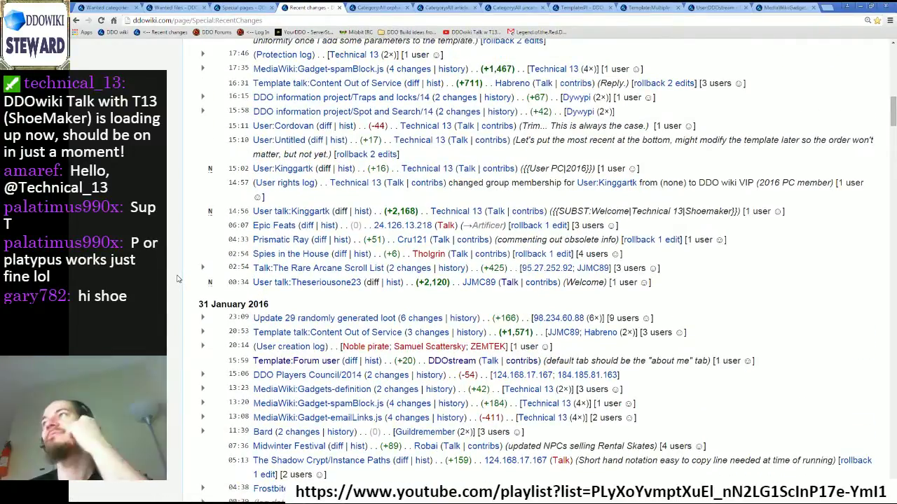
{"action": "scroll", "coordinate": [177, 279], "scroll_direction": "up", "scroll_amount": 3}
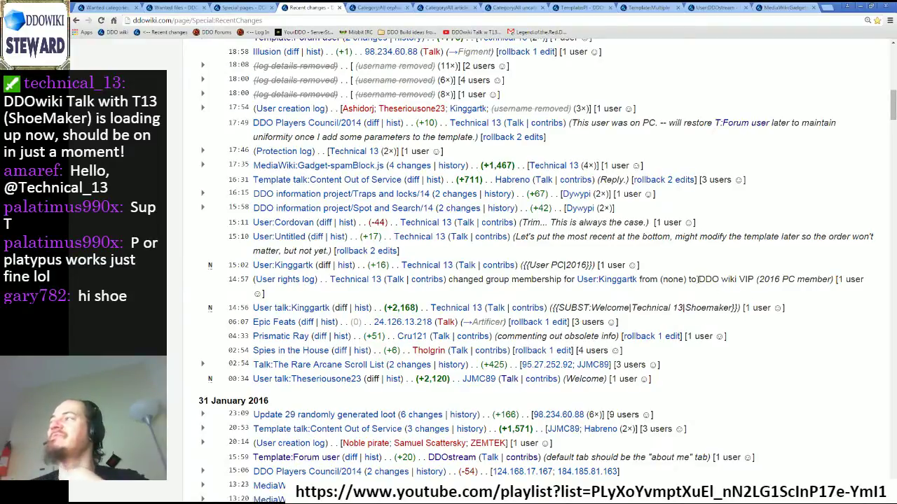
{"action": "left_click_drag", "start_coordinate": [698, 279], "coordinate": [835, 280]}
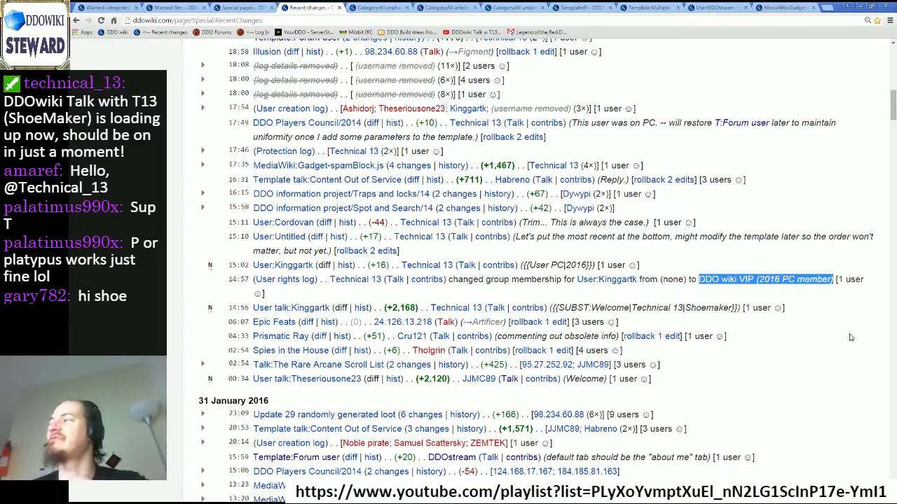
{"action": "scroll", "coordinate": [851, 337], "scroll_direction": "up", "scroll_amount": 1}
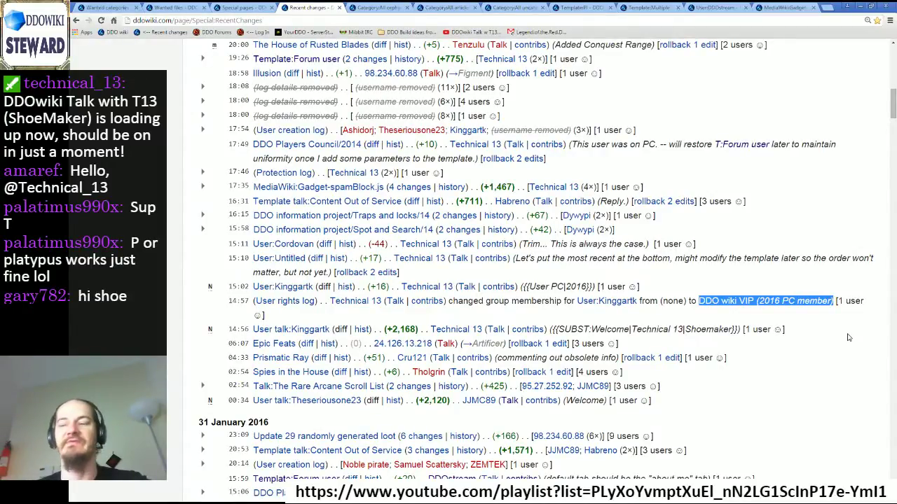
Step: Review the recent changes listed for 1 and 2 February 2016 and expand the 08:43 Template:Facebook entry to read its individual edits
{"action": "scroll", "coordinate": [847, 337], "scroll_direction": "up", "scroll_amount": 2}
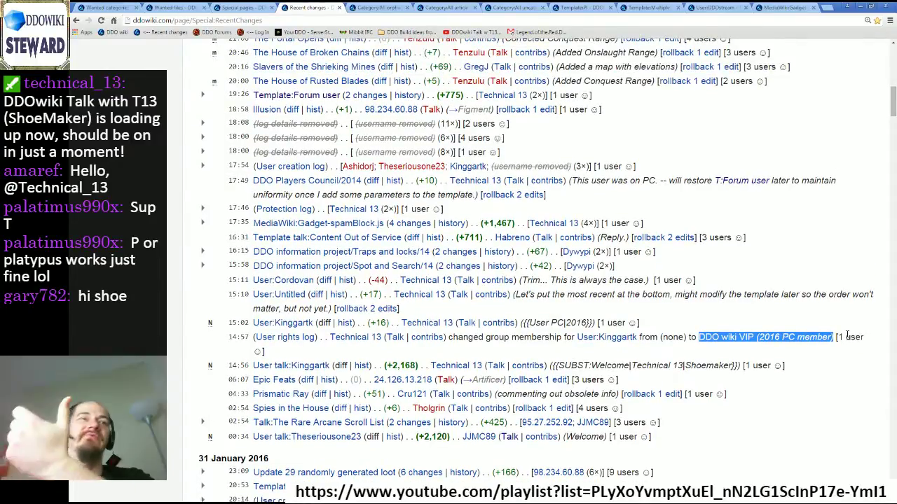
{"action": "scroll", "coordinate": [848, 336], "scroll_direction": "up", "scroll_amount": 3}
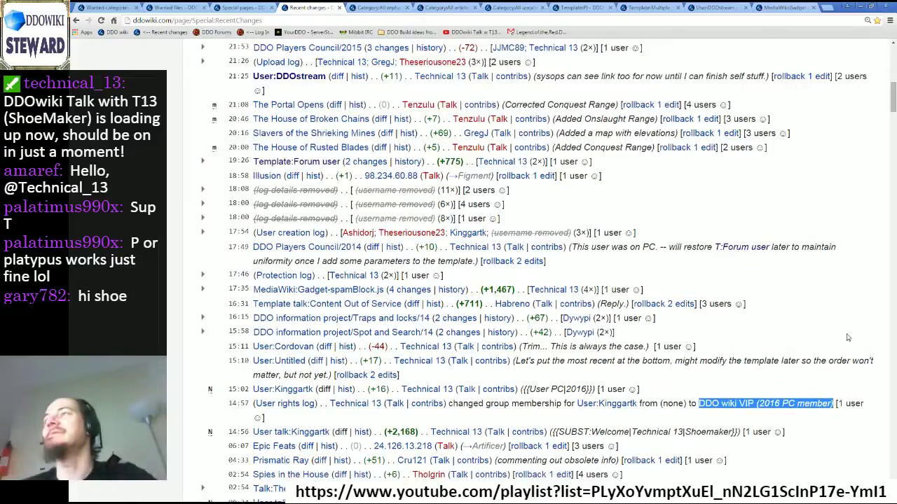
{"action": "scroll", "coordinate": [848, 336], "scroll_direction": "up", "scroll_amount": 1}
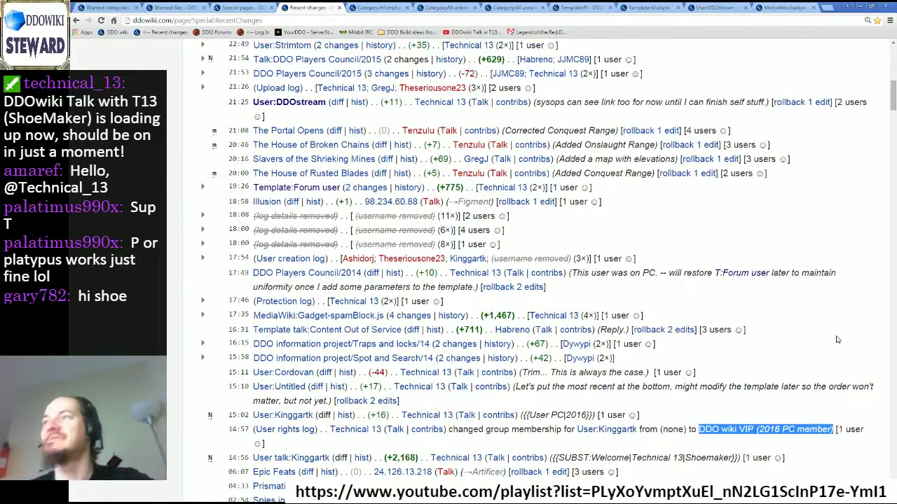
{"action": "scroll", "coordinate": [837, 340], "scroll_direction": "up", "scroll_amount": 1}
{"action": "scroll", "coordinate": [836, 340], "scroll_direction": "up", "scroll_amount": 3}
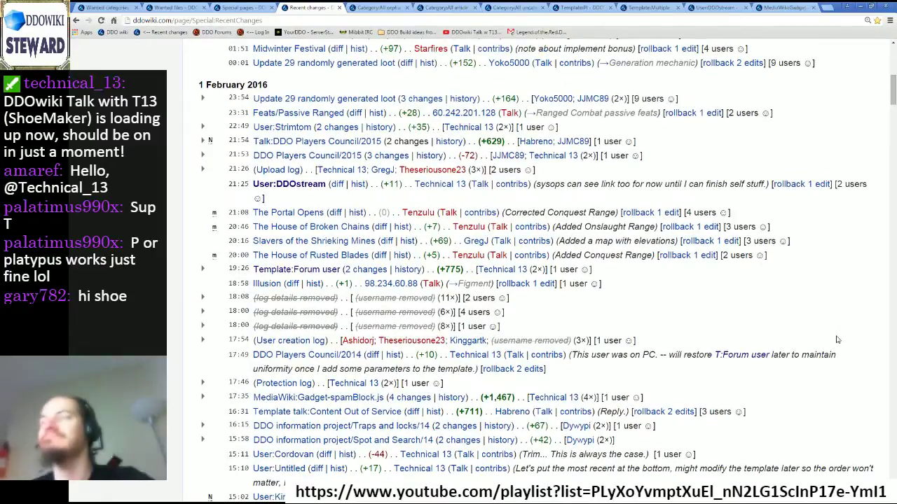
{"action": "scroll", "coordinate": [836, 339], "scroll_direction": "up", "scroll_amount": 8}
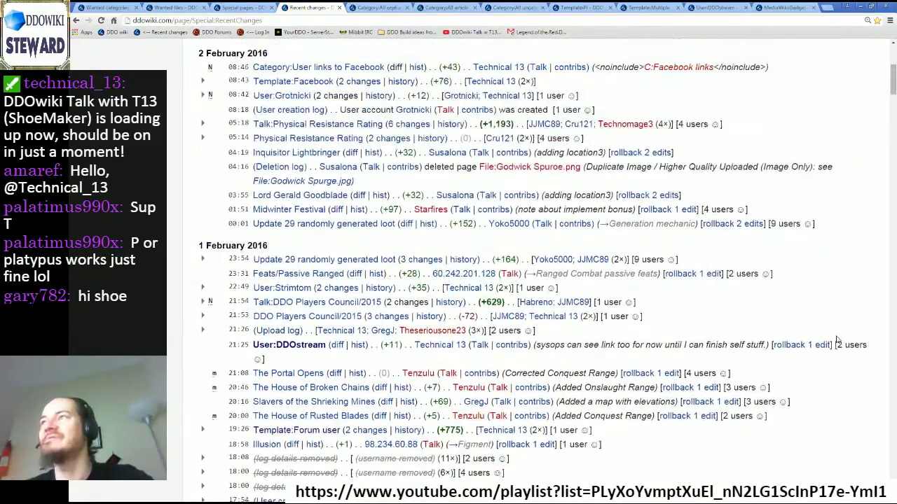
{"action": "scroll", "coordinate": [827, 299], "scroll_direction": "up", "scroll_amount": 1}
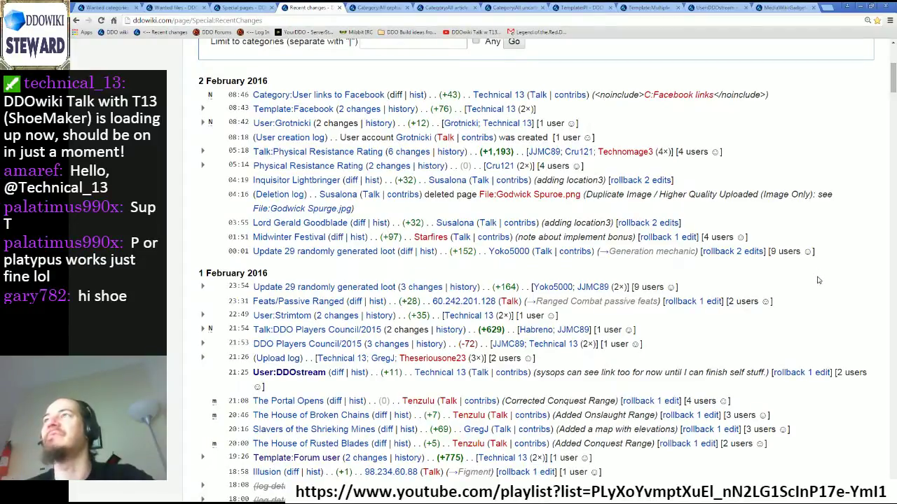
{"action": "scroll", "coordinate": [817, 303], "scroll_direction": "up", "scroll_amount": 3}
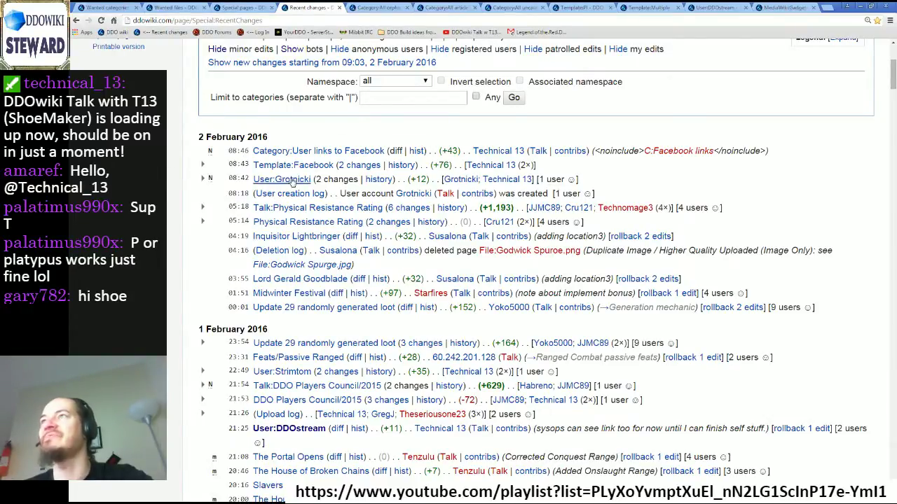
{"action": "scroll", "coordinate": [189, 195], "scroll_direction": "up", "scroll_amount": 1}
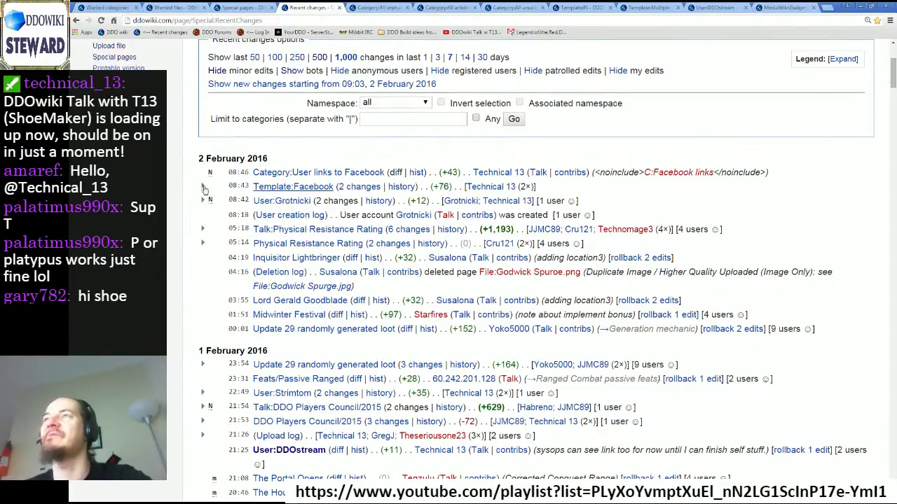
{"action": "left_click", "coordinate": [202, 186]}
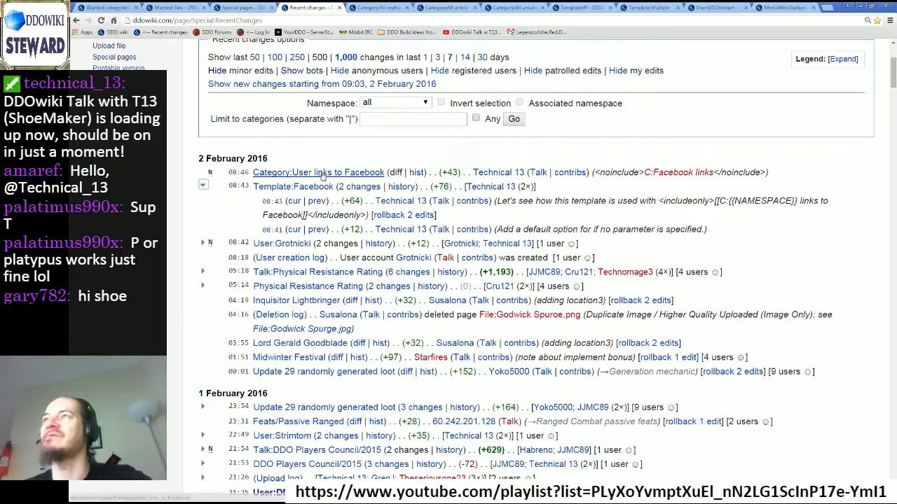
Step: Close the recent changes page and go through the orphaned articles, too few wikilinks and uncategorized pages categories, closing each one
{"action": "left_click", "coordinate": [339, 7]}
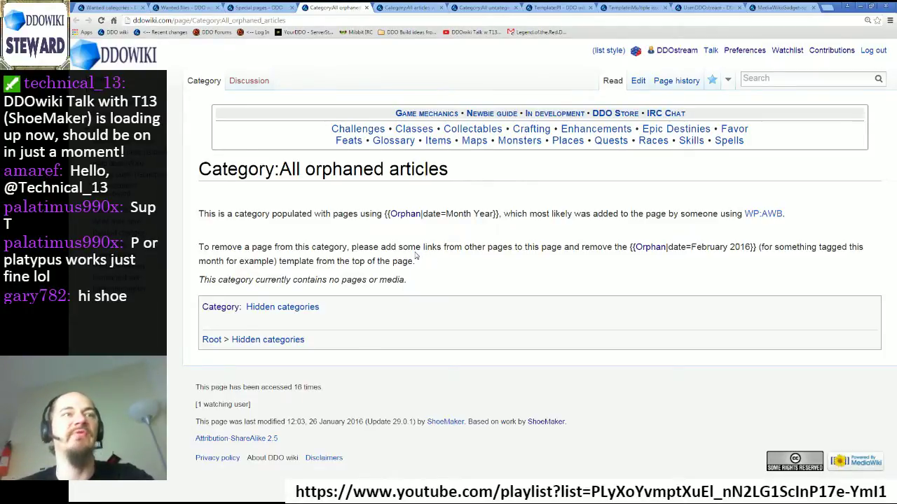
{"action": "left_click", "coordinate": [366, 8]}
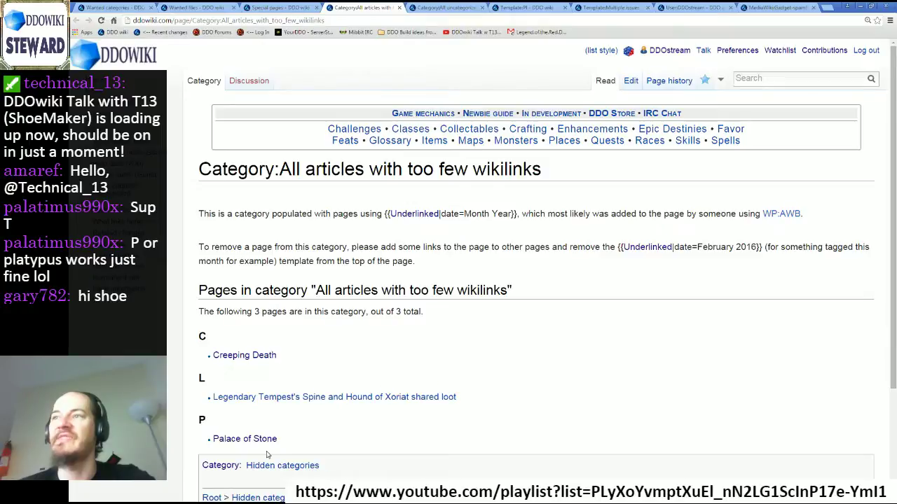
{"action": "left_click", "coordinate": [399, 7]}
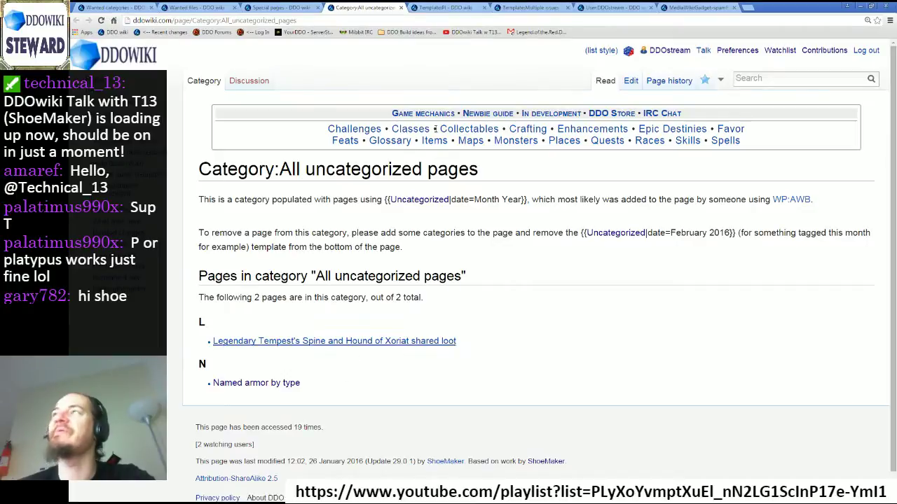
{"action": "left_click", "coordinate": [400, 7]}
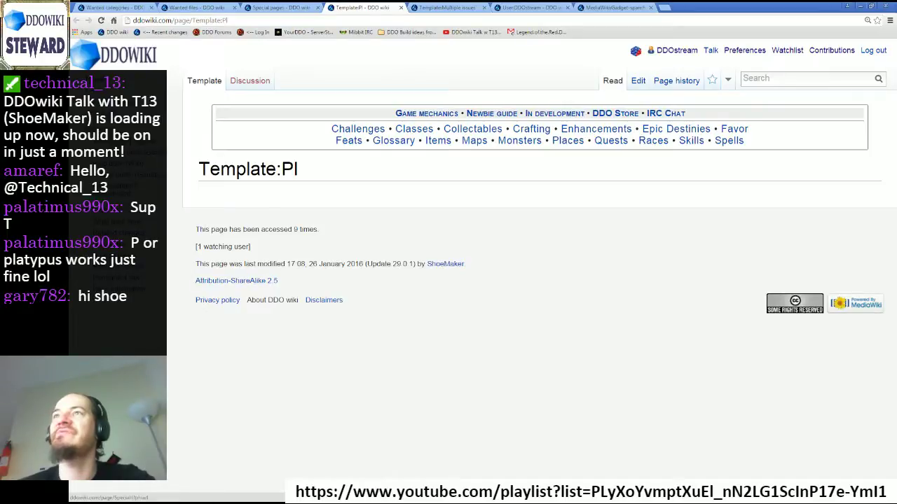
Step: List the pages linking to Template:Pl and examine the weapon table on the Administrators' noticeboard/Projects page
{"action": "left_click", "coordinate": [119, 151]}
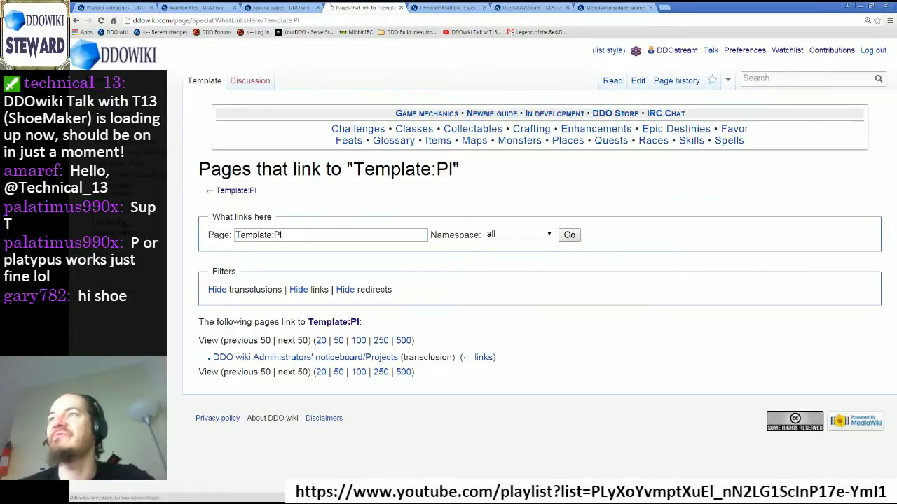
{"action": "left_click", "coordinate": [328, 359]}
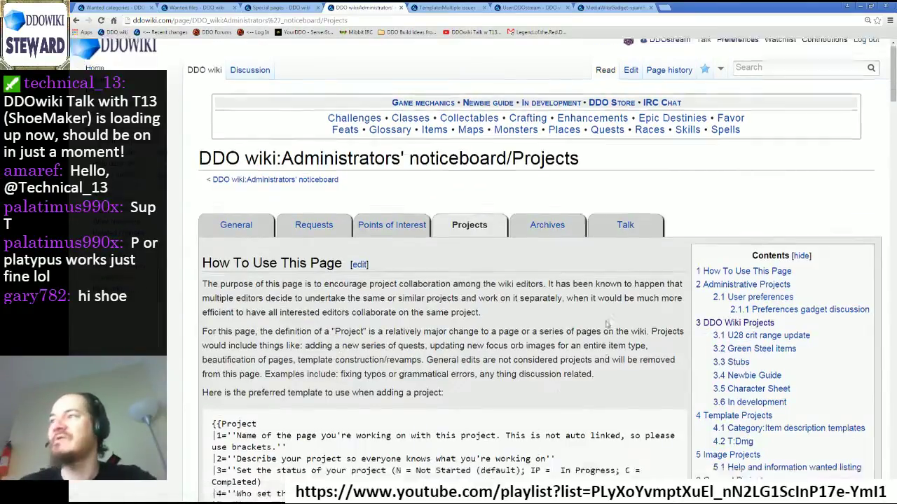
{"action": "scroll", "coordinate": [581, 303], "scroll_direction": "down", "scroll_amount": 2}
{"action": "scroll", "coordinate": [581, 303], "scroll_direction": "down", "scroll_amount": 15}
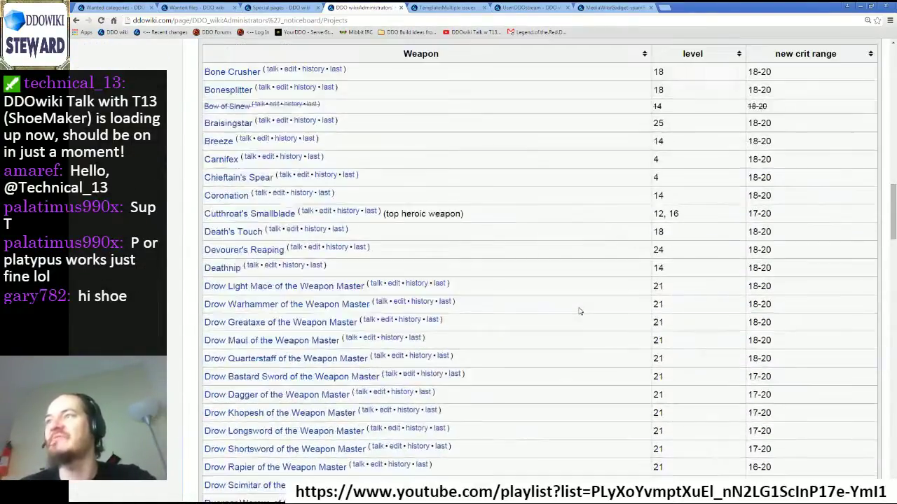
{"action": "scroll", "coordinate": [579, 311], "scroll_direction": "up", "scroll_amount": 1}
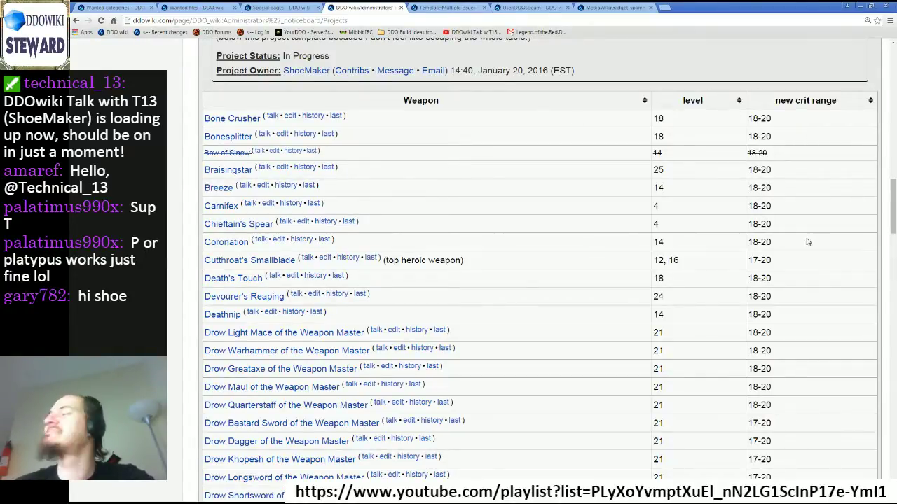
Step: Sort the noticeboard's weapon table by level, by weapon name and finally by new crit range, each in ascending order
{"action": "mouse_move", "coordinate": [893, 207]}
{"action": "left_mouse_down"}
{"action": "mouse_move", "coordinate": [893, 313]}
{"action": "mouse_move", "coordinate": [893, 203]}
{"action": "left_mouse_up"}
{"action": "left_click", "coordinate": [739, 172]}
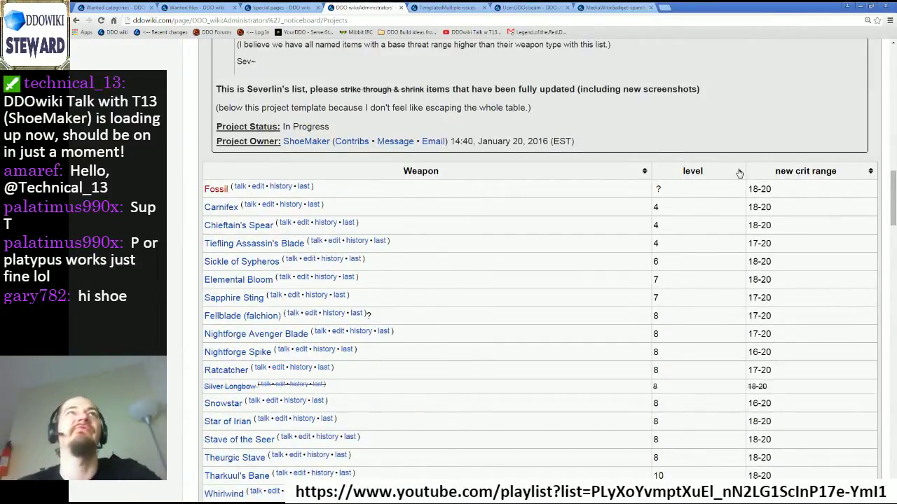
{"action": "left_click_drag", "start_coordinate": [893, 199], "coordinate": [894, 202]}
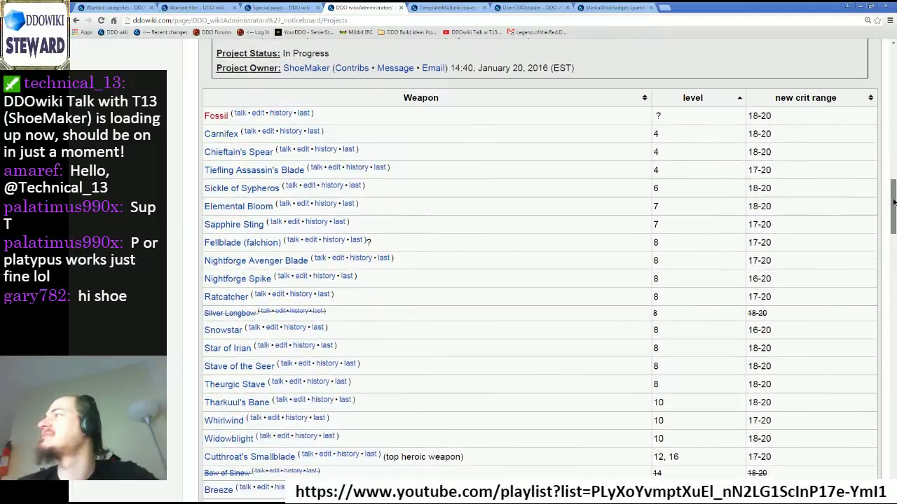
{"action": "left_click", "coordinate": [646, 99]}
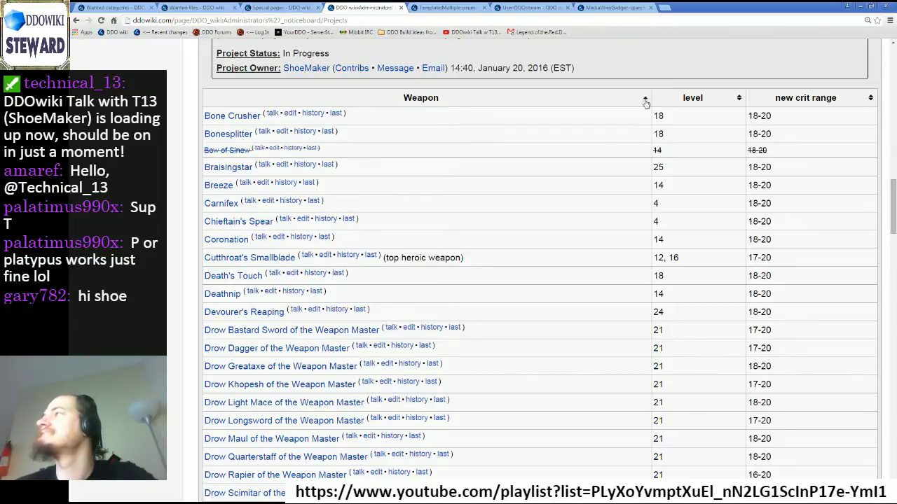
{"action": "left_click", "coordinate": [871, 102]}
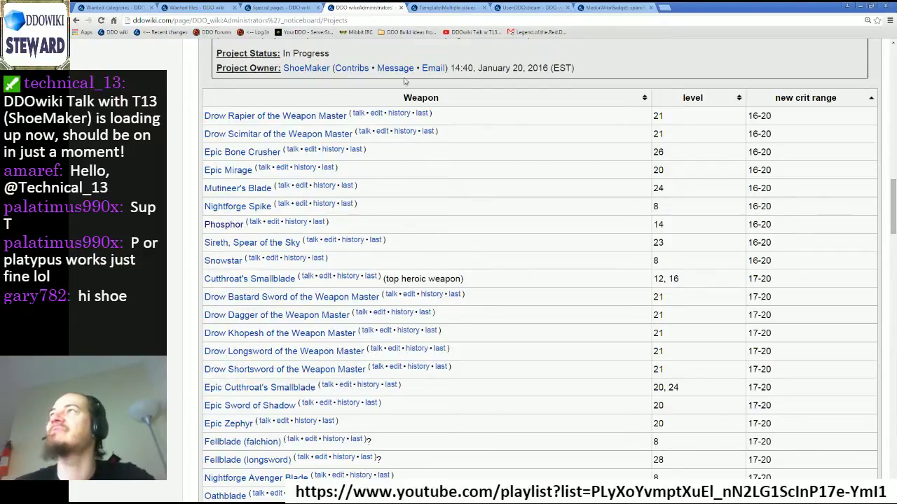
Step: Close the noticeboard and Template:Multiple issues pages and open the public stream calendar from the DDOstream user page's schedule banner
{"action": "left_click", "coordinate": [402, 8]}
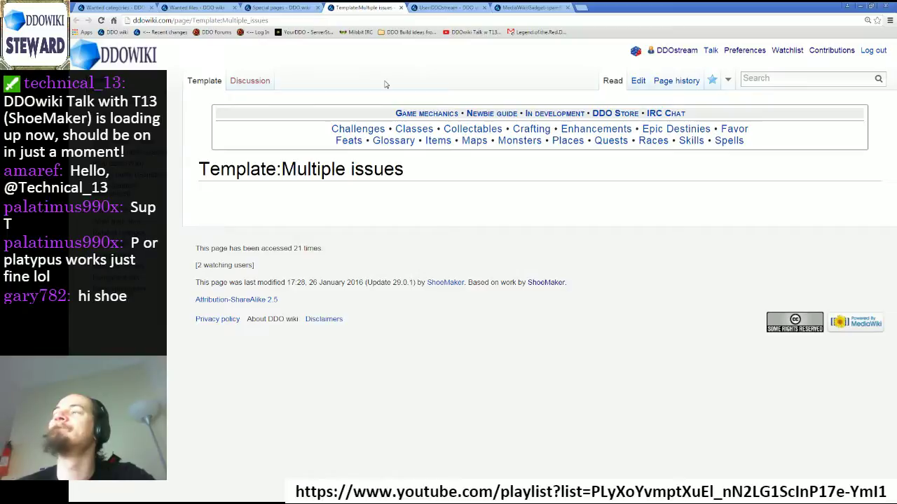
{"action": "left_click", "coordinate": [400, 8]}
{"action": "scroll", "coordinate": [372, 149], "scroll_direction": "down", "scroll_amount": 5}
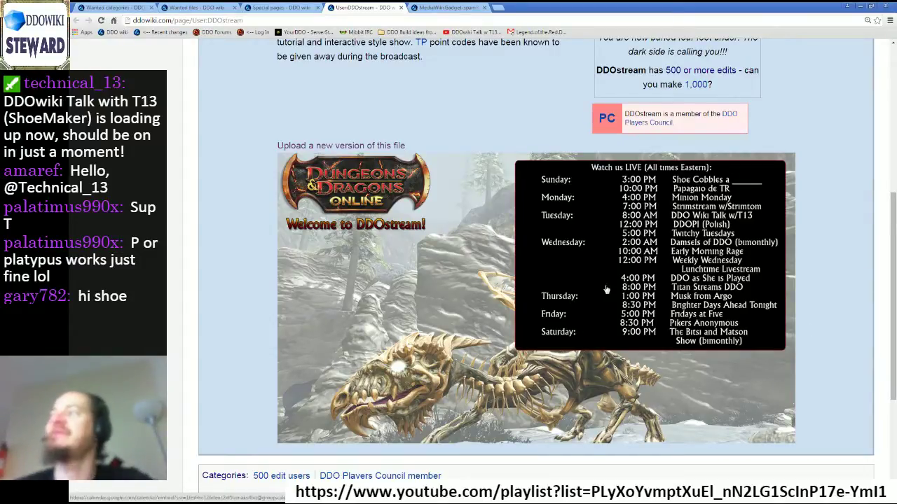
{"action": "left_click", "coordinate": [474, 309]}
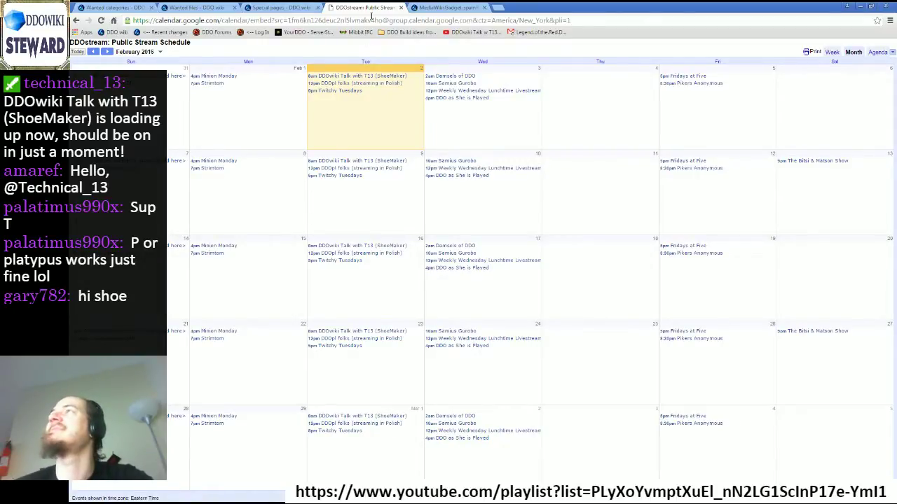
Step: Return from the calendar to the DDOstream user page and review its introduction and weekly show schedule
{"action": "left_click", "coordinate": [77, 20]}
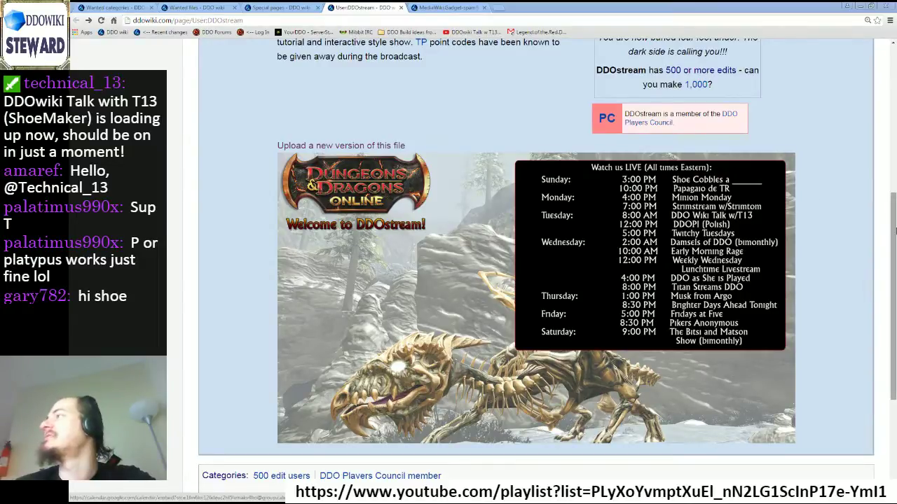
{"action": "left_click_drag", "start_coordinate": [894, 231], "coordinate": [894, 84]}
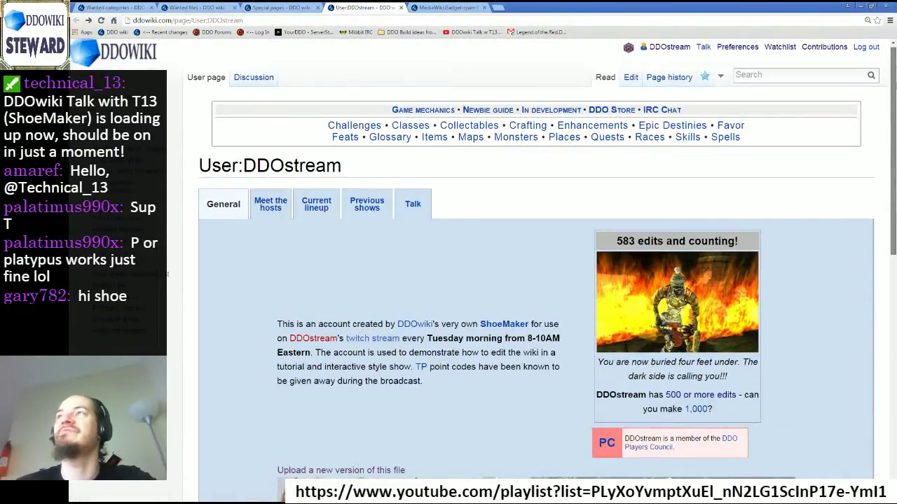
{"action": "scroll", "coordinate": [454, 161], "scroll_direction": "down", "scroll_amount": 5}
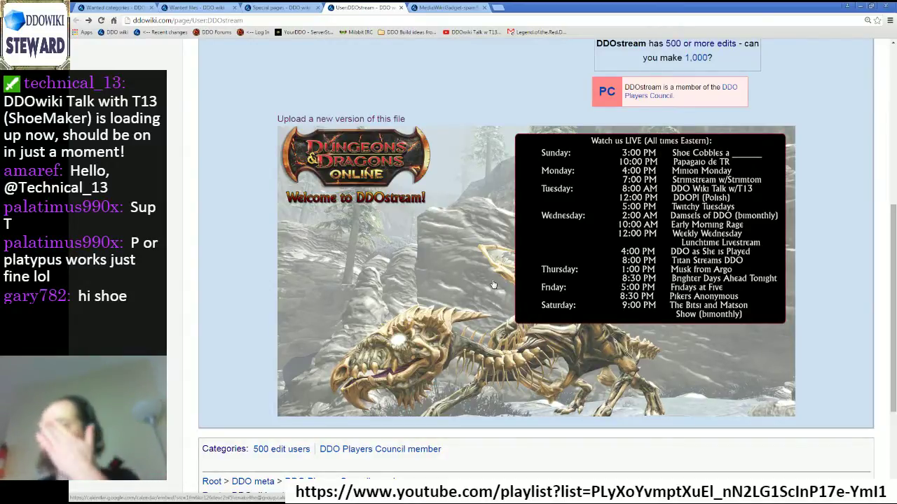
{"action": "scroll", "coordinate": [492, 285], "scroll_direction": "up", "scroll_amount": 2}
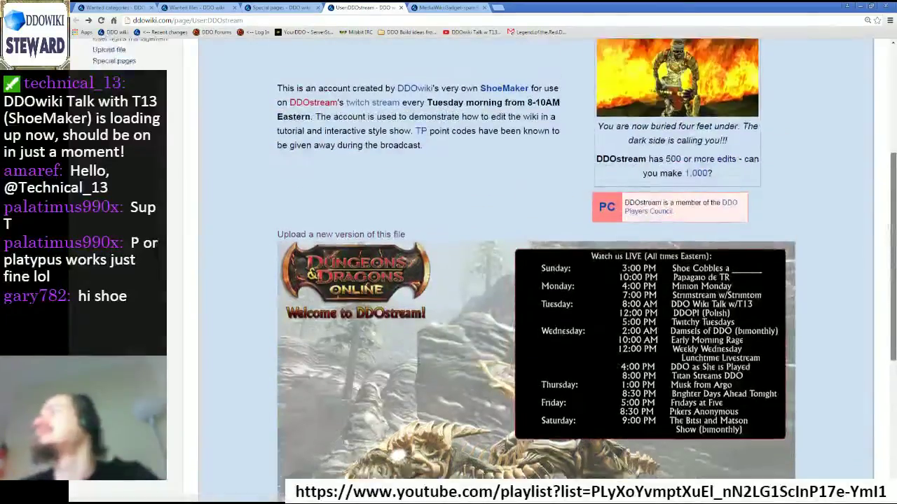
{"action": "scroll", "coordinate": [493, 284], "scroll_direction": "up", "scroll_amount": 2}
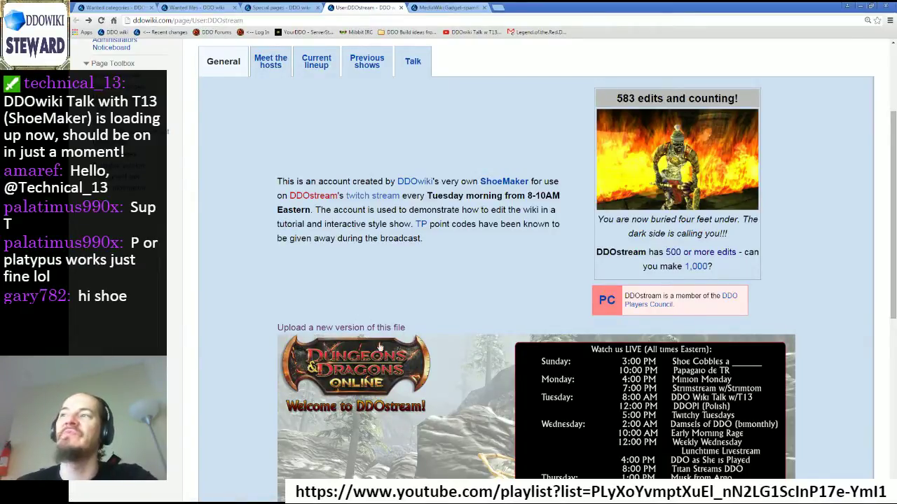
Step: Close the DDOstream user page and the MediaWiki:Gadget-spamBlock page
{"action": "left_click", "coordinate": [401, 8]}
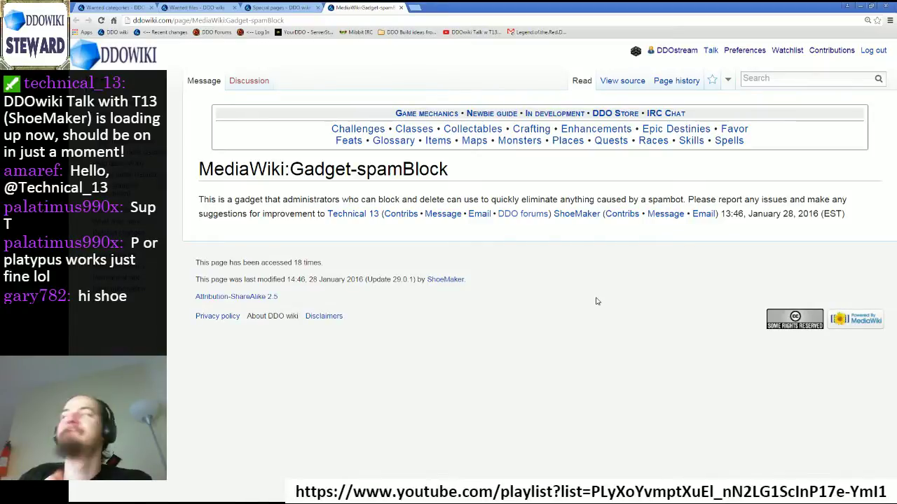
{"action": "left_click", "coordinate": [401, 9]}
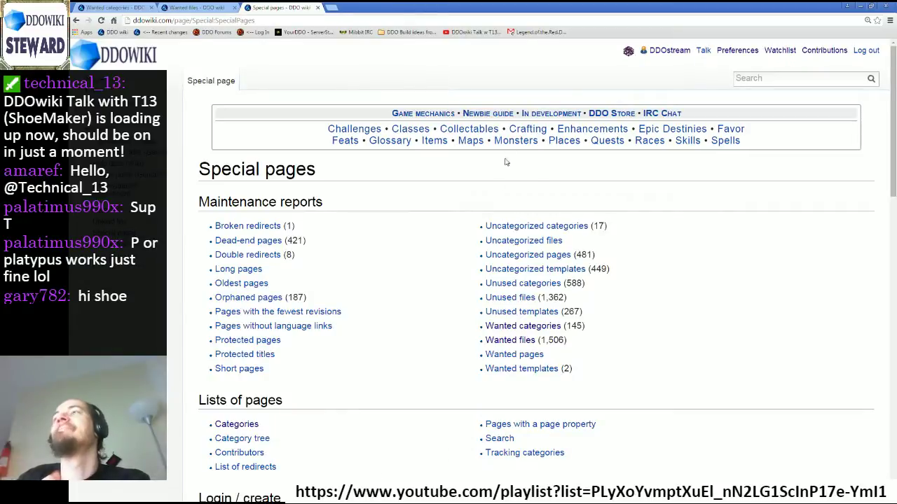
Step: Open the Broken redirects and Double redirects maintenance reports in background tabs and switch to Broken redirects
{"action": "scroll", "coordinate": [452, 260], "scroll_direction": "down", "scroll_amount": 2}
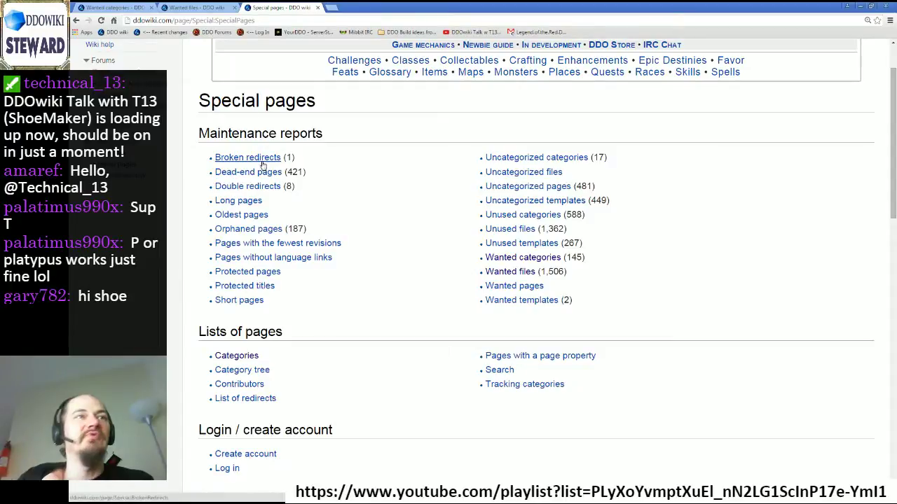
{"action": "middle_click", "coordinate": [263, 163]}
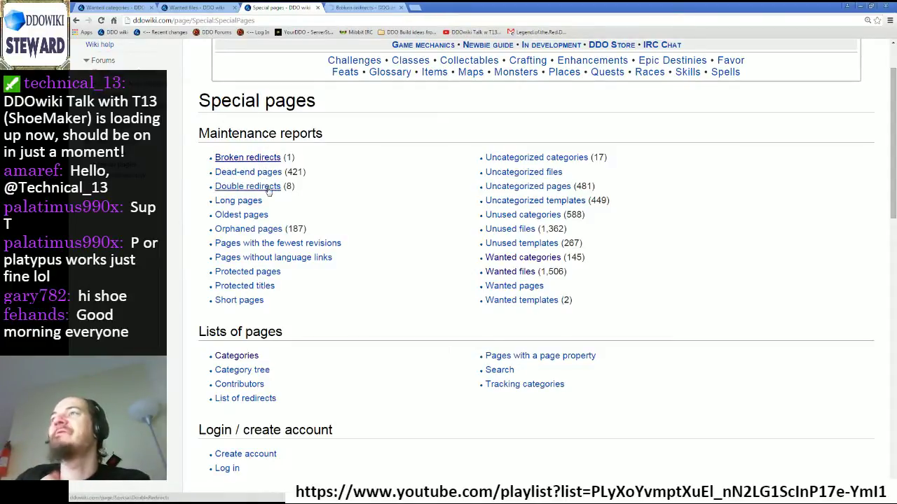
{"action": "middle_click", "coordinate": [268, 187]}
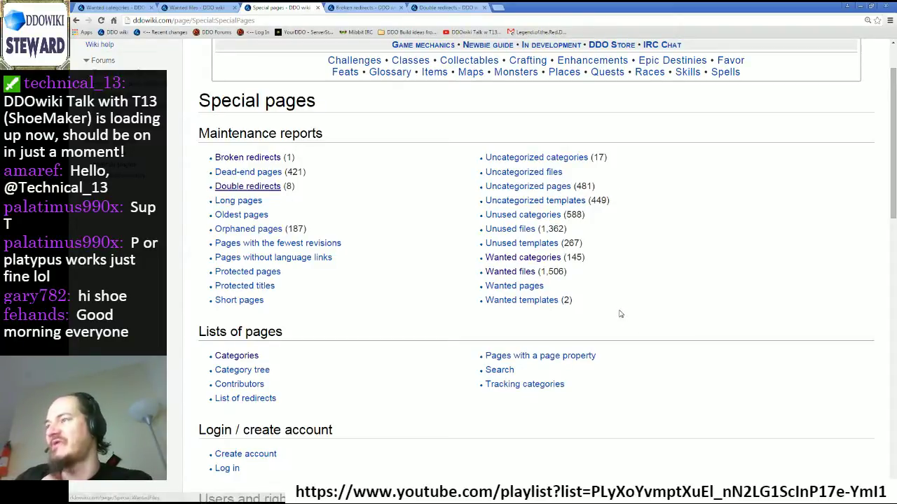
{"action": "left_click", "coordinate": [364, 8]}
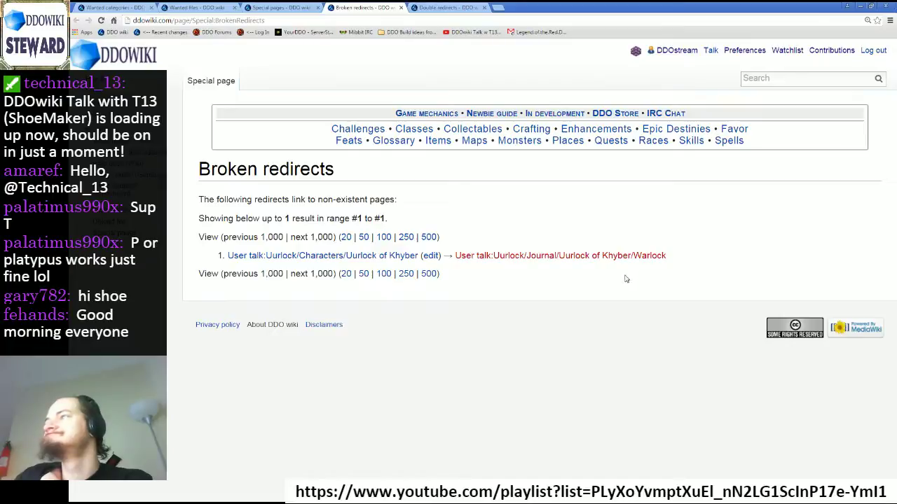
Step: Open the listed broken redirect for editing and replace "Journal" with "Characters" in its target path
{"action": "left_click", "coordinate": [430, 256]}
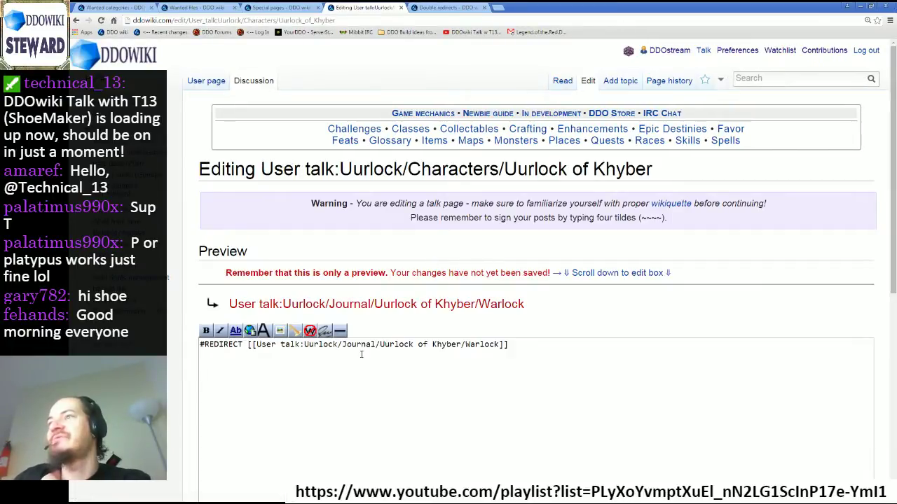
{"action": "double_click", "coordinate": [359, 344]}
{"action": "type", "text": "Characters"}
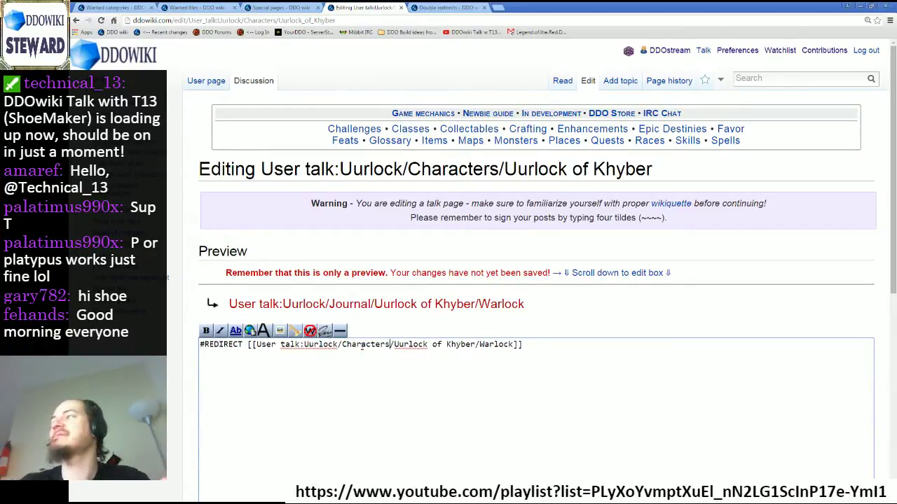
Step: Save the redirect edit with the summary "fix broken redirect" and close the saved page
{"action": "scroll", "coordinate": [193, 392], "scroll_direction": "down", "scroll_amount": 2}
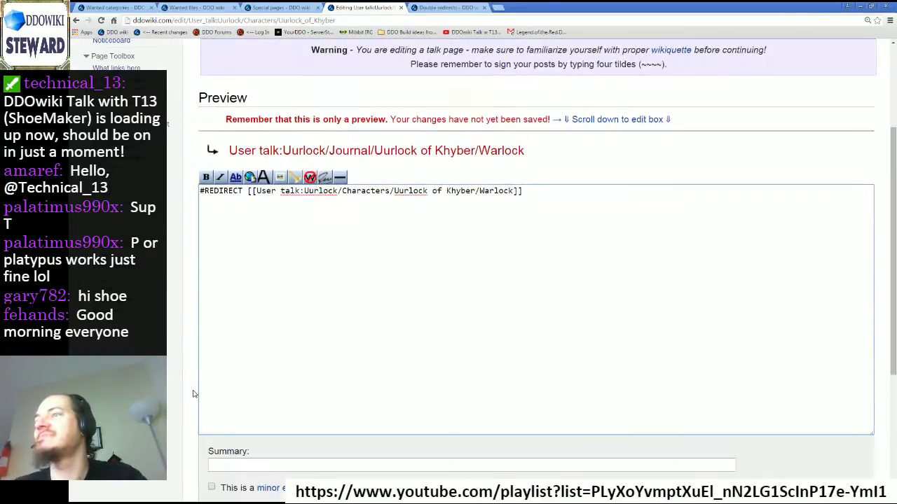
{"action": "left_click", "coordinate": [265, 464]}
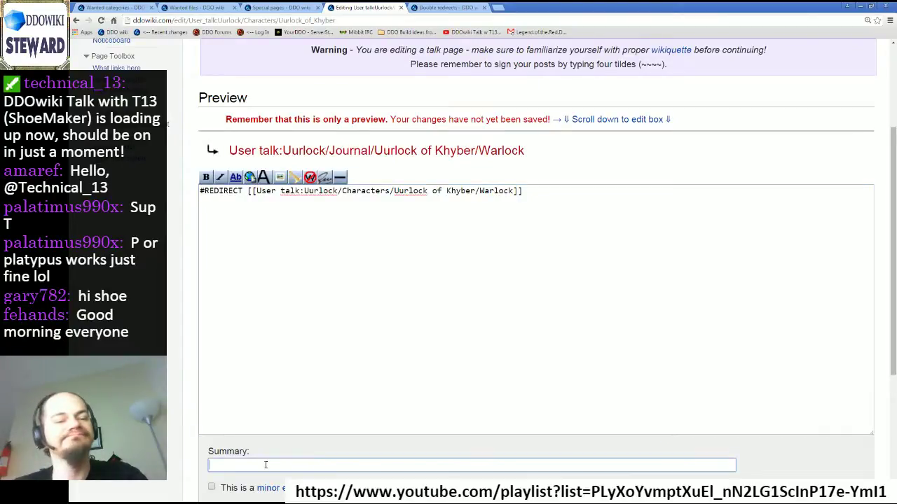
{"action": "type", "text": "fix brokens"}
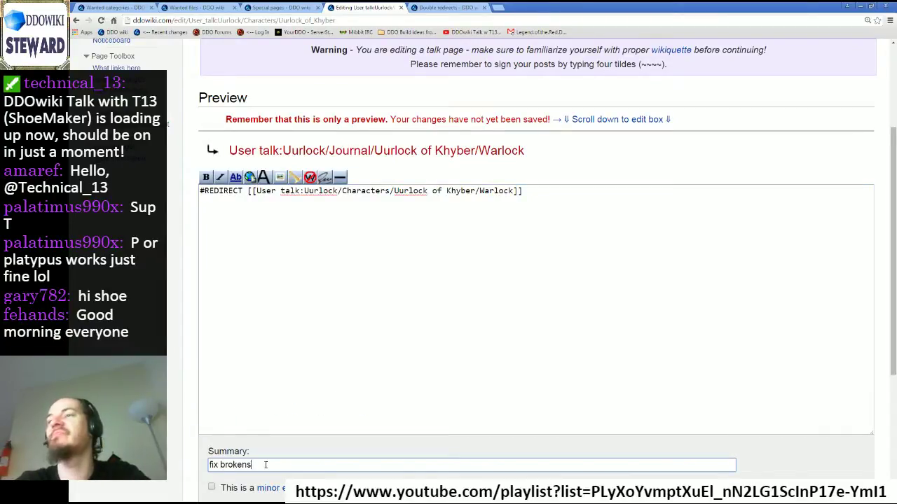
{"action": "key", "text": "BackSpace"}
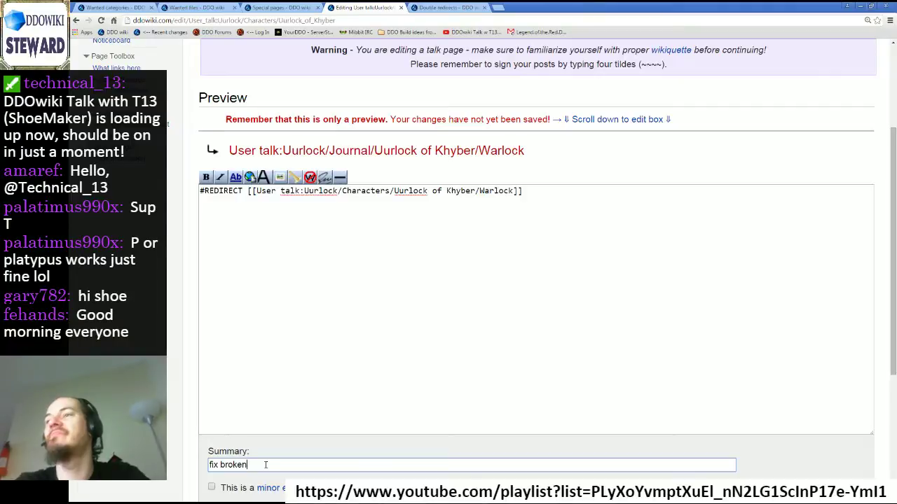
{"action": "type", "text": "r"}
{"action": "type", "text": "edirect"}
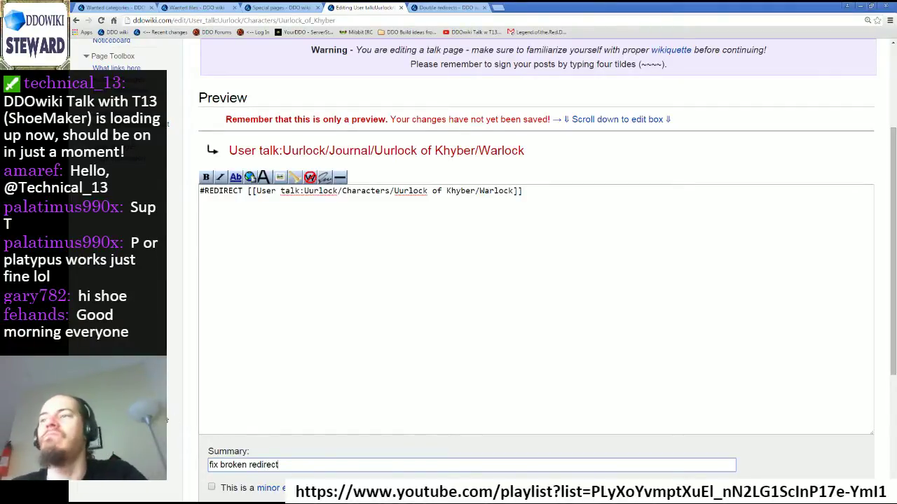
{"action": "scroll", "coordinate": [536, 308], "scroll_direction": "down", "scroll_amount": 3}
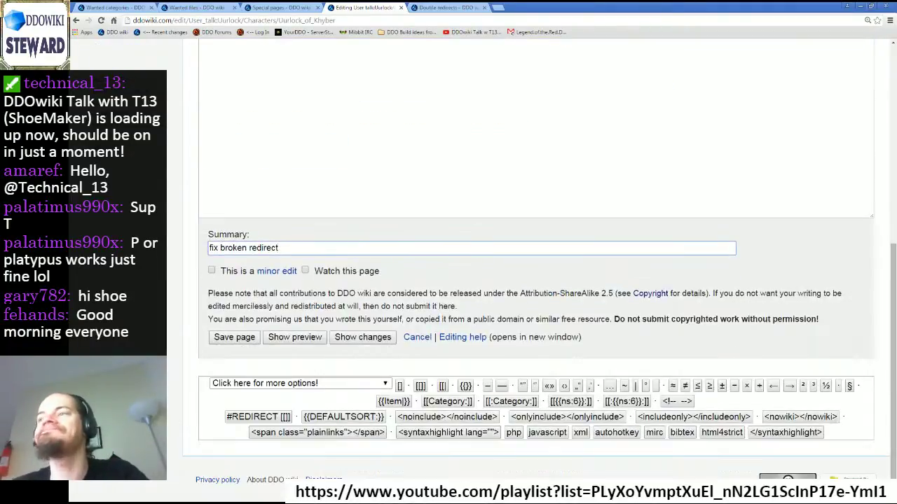
{"action": "left_click", "coordinate": [234, 337]}
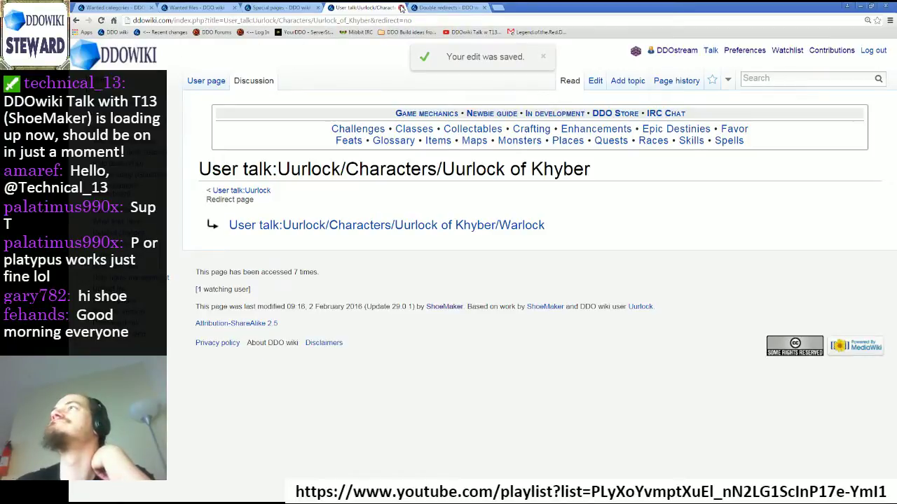
{"action": "left_click", "coordinate": [401, 7]}
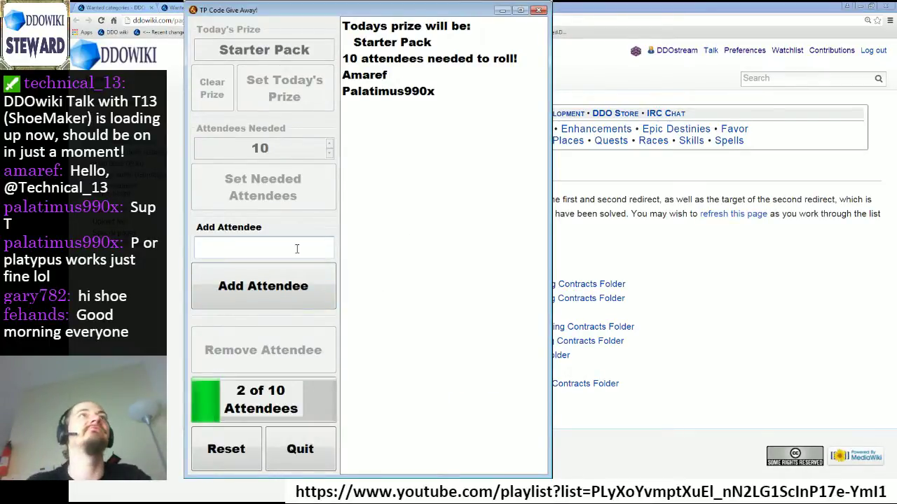
Step: In the TP Code Give Away window, add the chat viewer who said good morning as an attendee and minimize the window
{"action": "left_click", "coordinate": [297, 249]}
{"action": "type", "text": "FeHands"}
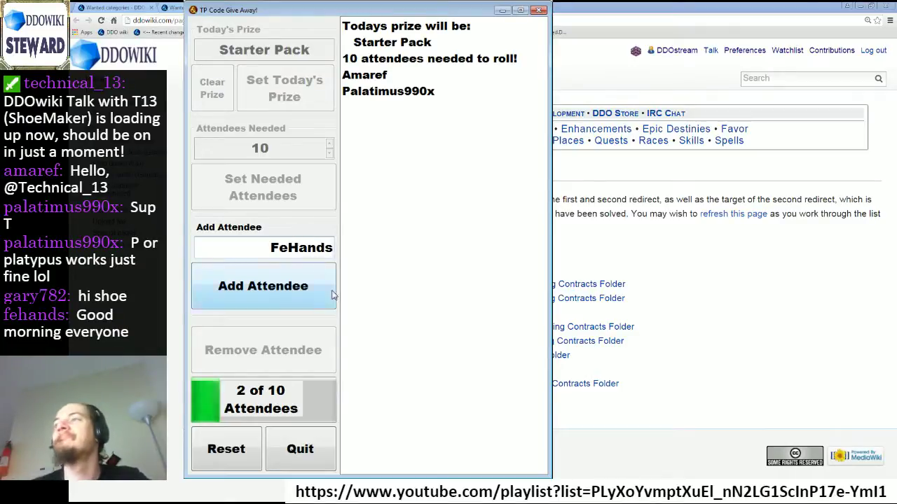
{"action": "left_click", "coordinate": [309, 287]}
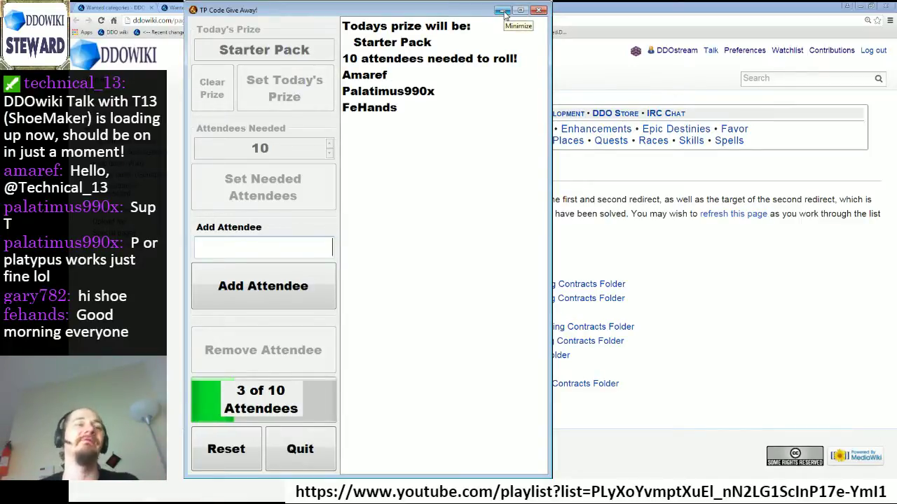
{"action": "left_click", "coordinate": [503, 13]}
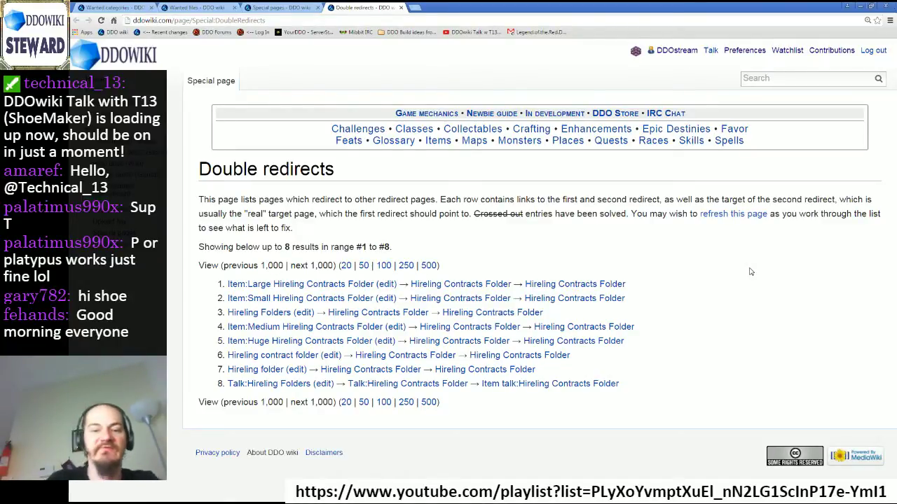
Step: Check the browser console for script errors on the Double redirects report, compare with the full list, and close the console
{"action": "key", "text": "ctrl+shift+j"}
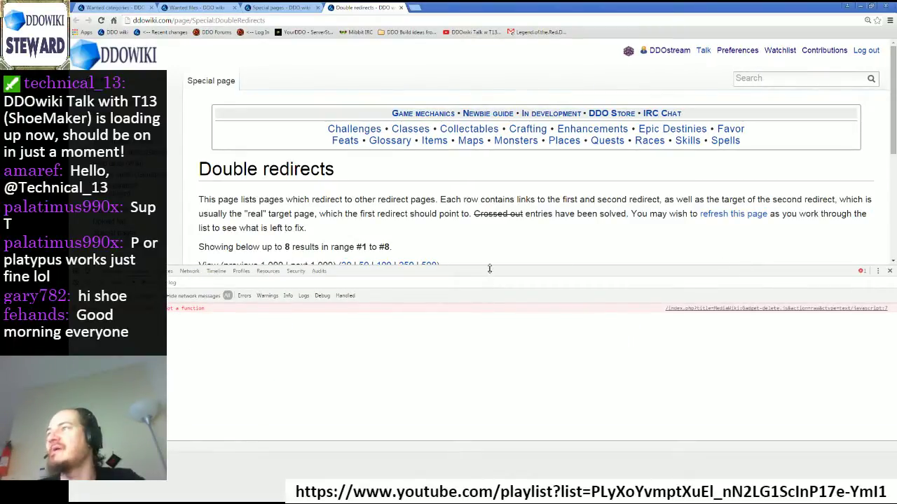
{"action": "left_click_drag", "start_coordinate": [489, 266], "coordinate": [485, 317]}
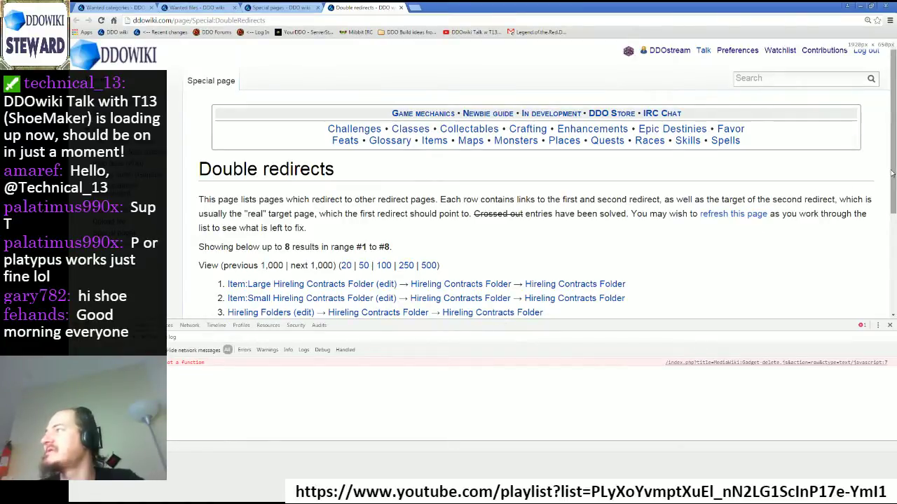
{"action": "scroll", "coordinate": [893, 187], "scroll_direction": "down", "scroll_amount": 2}
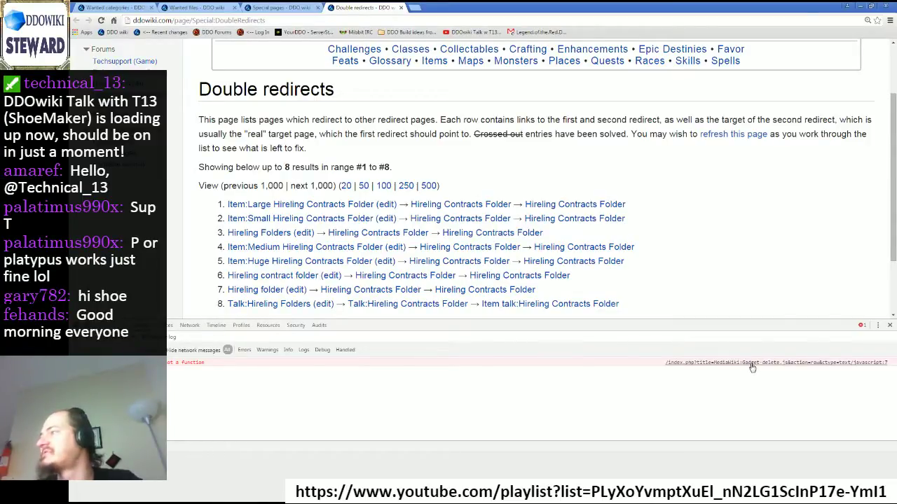
{"action": "left_click", "coordinate": [890, 325]}
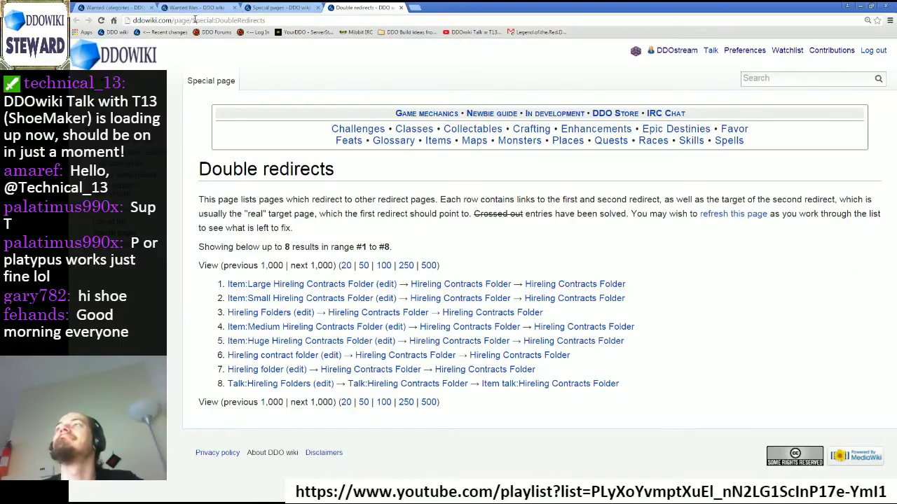
Step: Try to open the gadget script page MW:Gadget-specialPages.js by replacing the page name in the Double redirects address
{"action": "left_click_drag", "start_coordinate": [193, 20], "coordinate": [332, 22]}
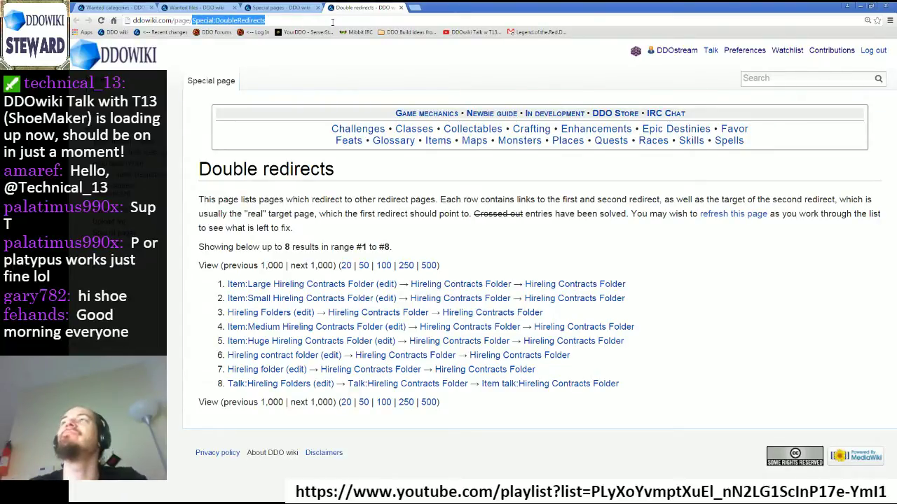
{"action": "left_click", "coordinate": [191, 20]}
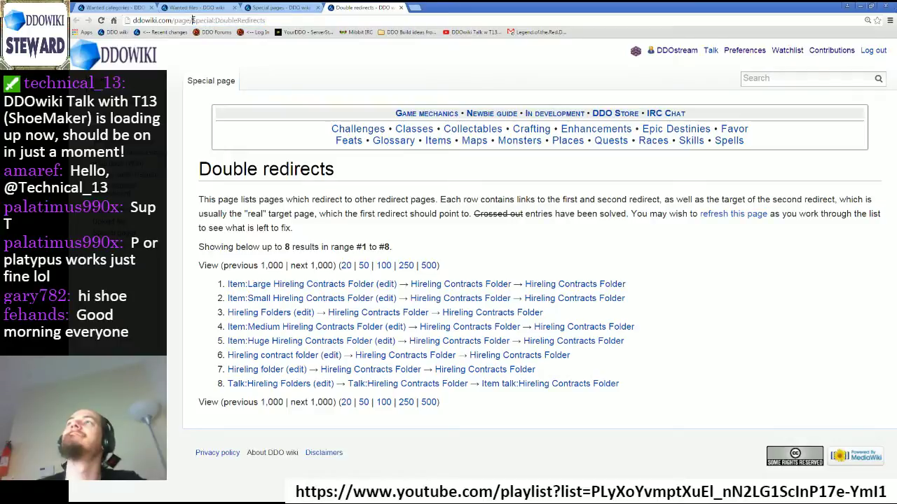
{"action": "type", "text": "Medi"}
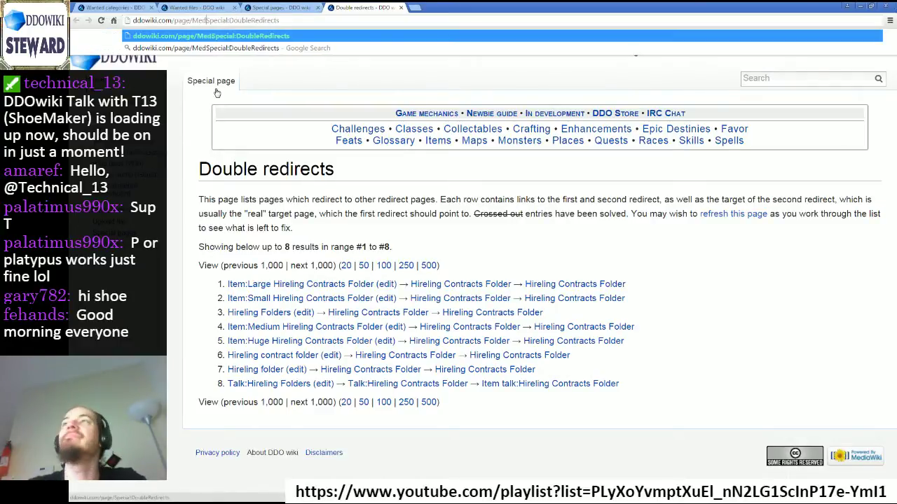
{"action": "type", "text": "aW"}
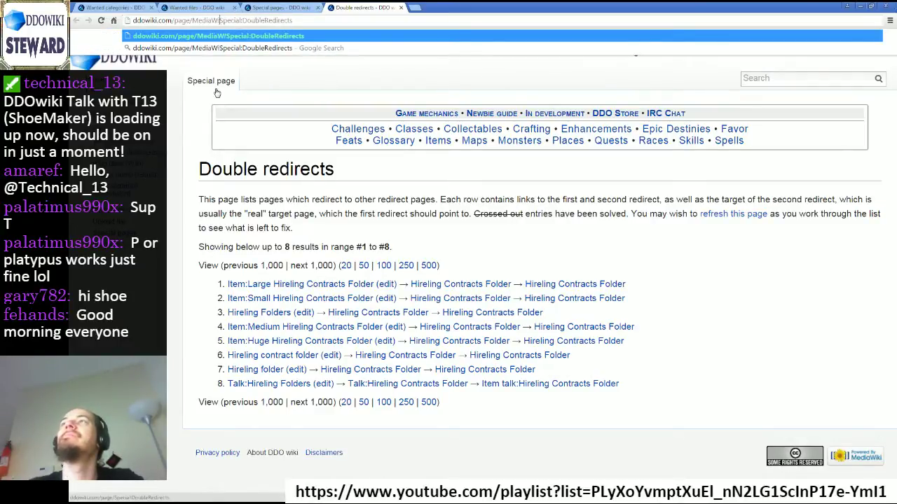
{"action": "key", "text": "BackSpace"}
{"action": "key", "text": "BackSpace"}
{"action": "key", "text": "BackSpace"}
{"action": "key", "text": "BackSpace"}
{"action": "key", "text": "BackSpace"}
{"action": "type", "text": "MW"}
{"action": "type", "text": ":Gadget"}
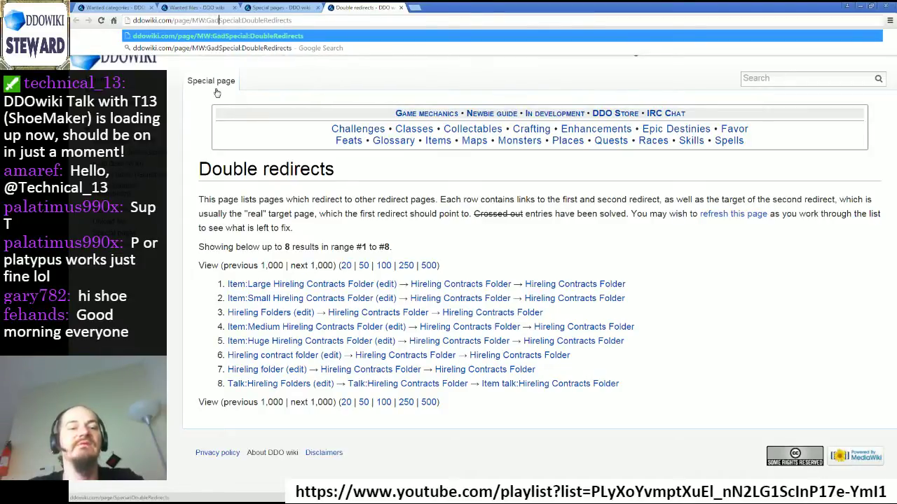
{"action": "type", "text": "-"}
{"action": "type", "text": "special"}
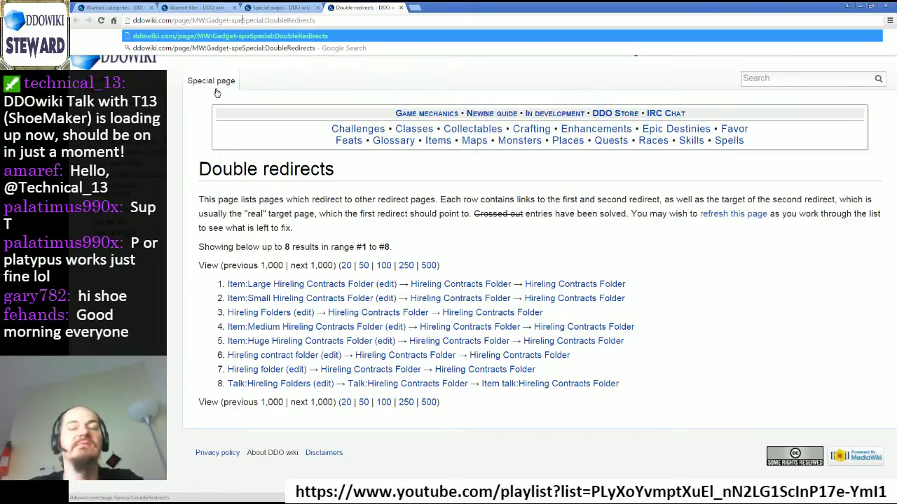
{"action": "type", "text": "Pag"}
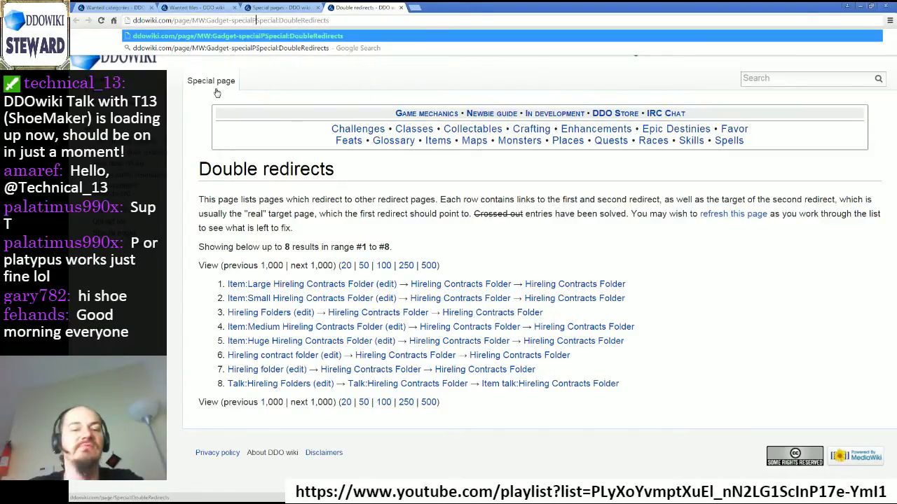
{"action": "type", "text": "es.js"}
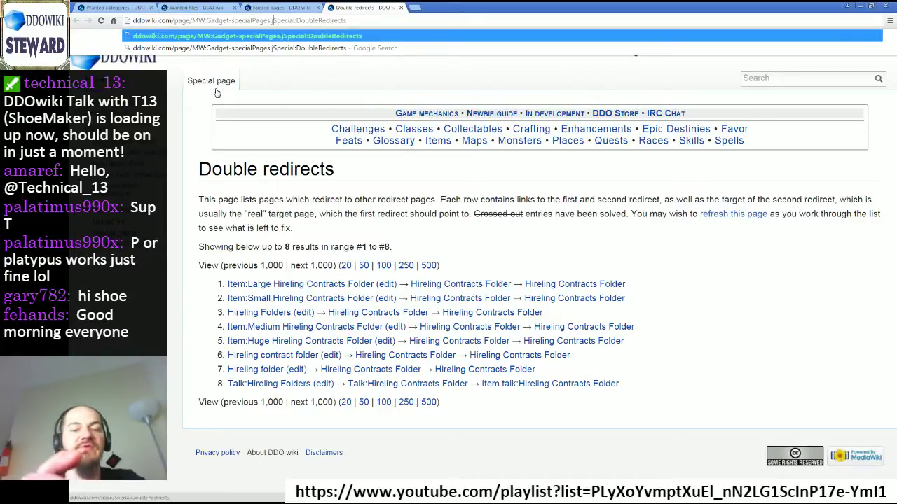
{"action": "type", "text": "/"}
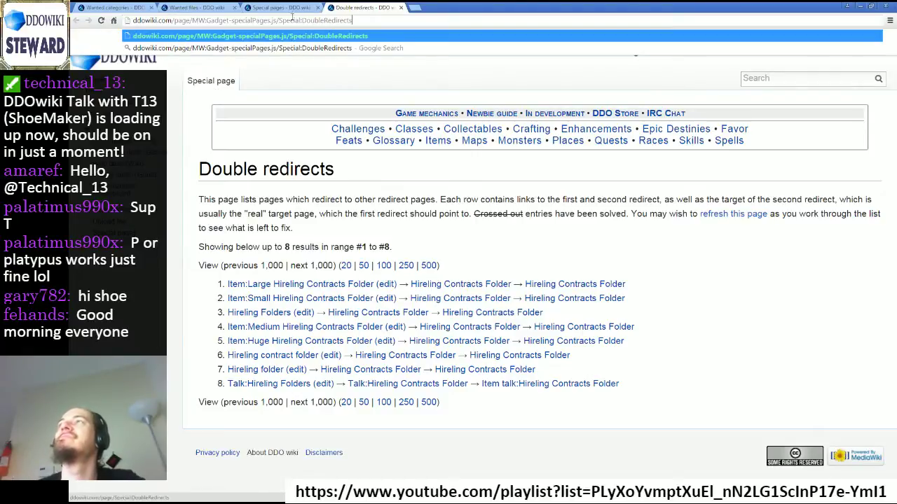
{"action": "left_click_drag", "start_coordinate": [279, 19], "coordinate": [389, 23]}
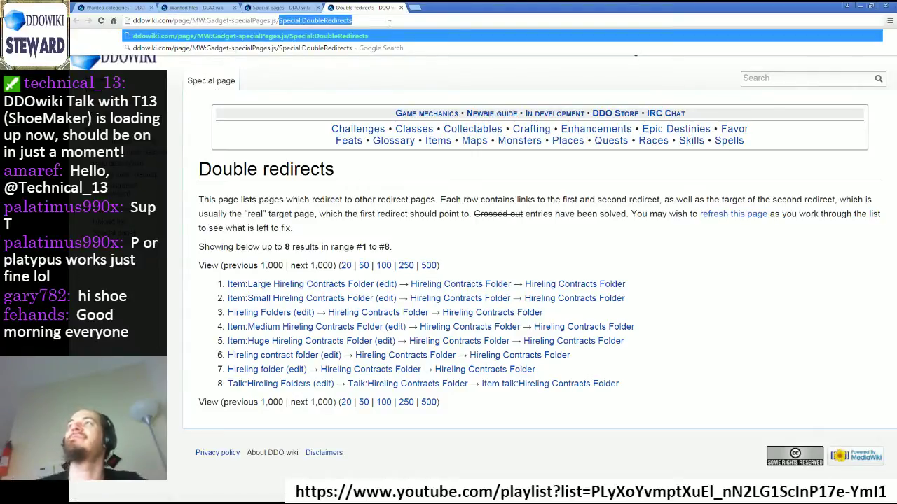
{"action": "key", "text": "BackSpace"}
{"action": "key", "text": "BackSpace"}
{"action": "key", "text": "Return"}
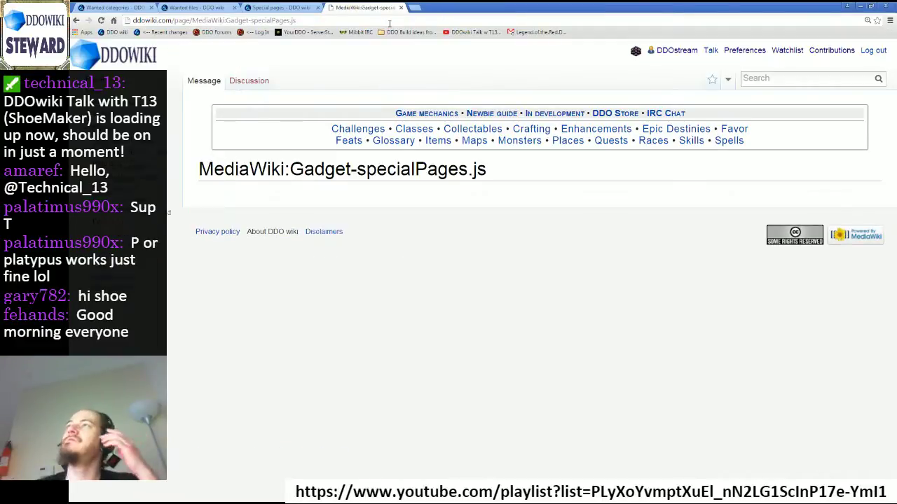
Step: Correct the page name's capitalization in the address and open MediaWiki:Gadget-SpecialPages.js
{"action": "left_click", "coordinate": [251, 20]}
{"action": "left_click", "coordinate": [254, 20]}
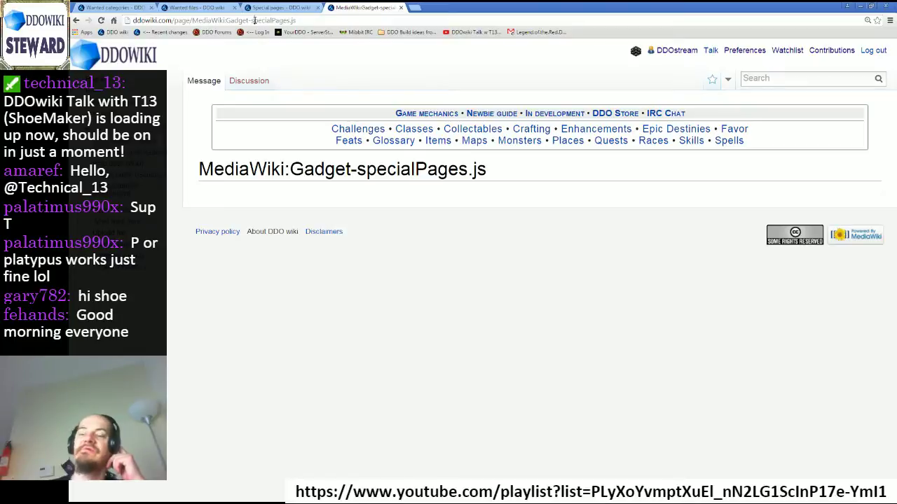
{"action": "key", "text": "Delete"}
{"action": "type", "text": "S"}
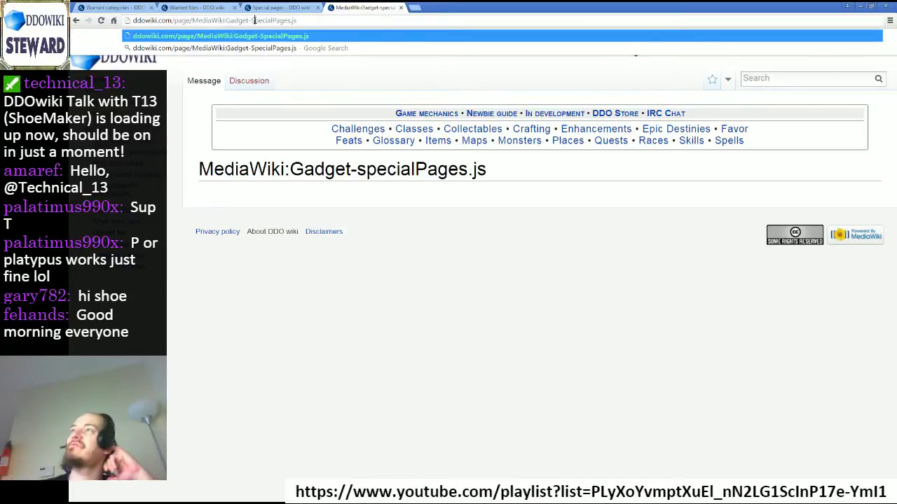
{"action": "key", "text": "Return"}
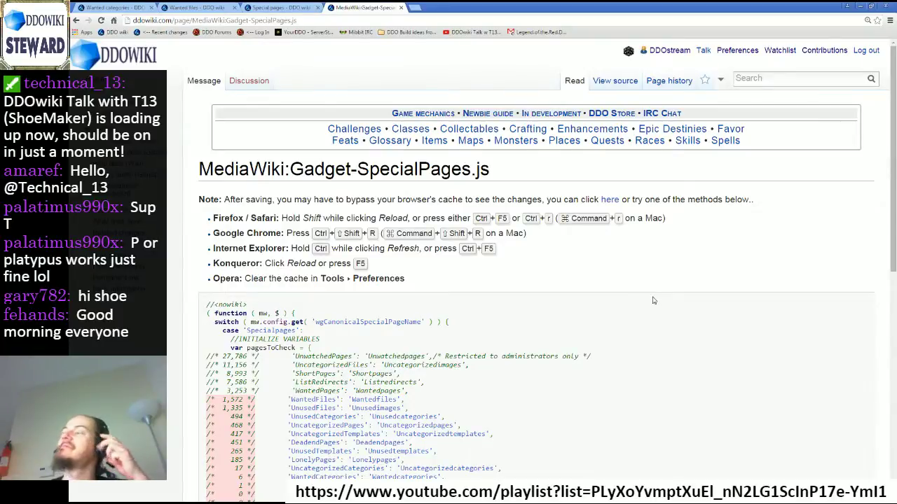
Step: Follow the Gadgets category link at the end of the script and open MediaWiki:Gadget-DoubleRedirects.js from the category
{"action": "scroll", "coordinate": [648, 294], "scroll_direction": "down", "scroll_amount": 6}
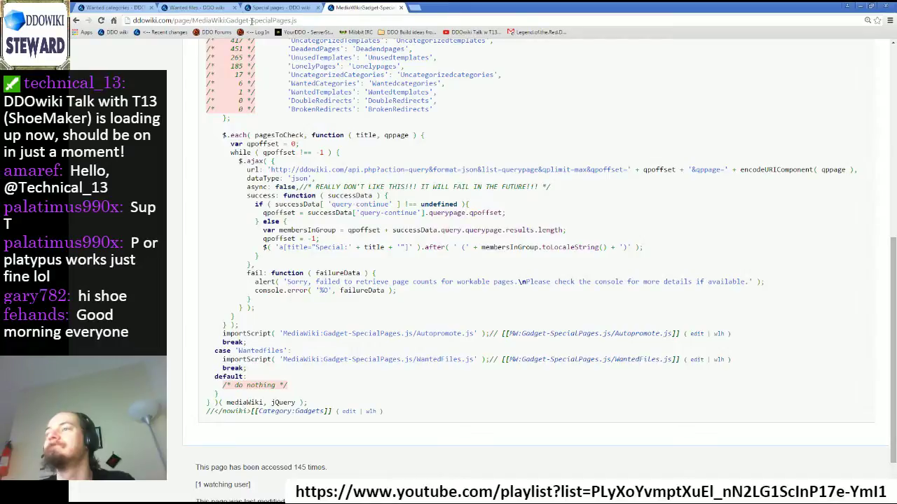
{"action": "left_click", "coordinate": [300, 412]}
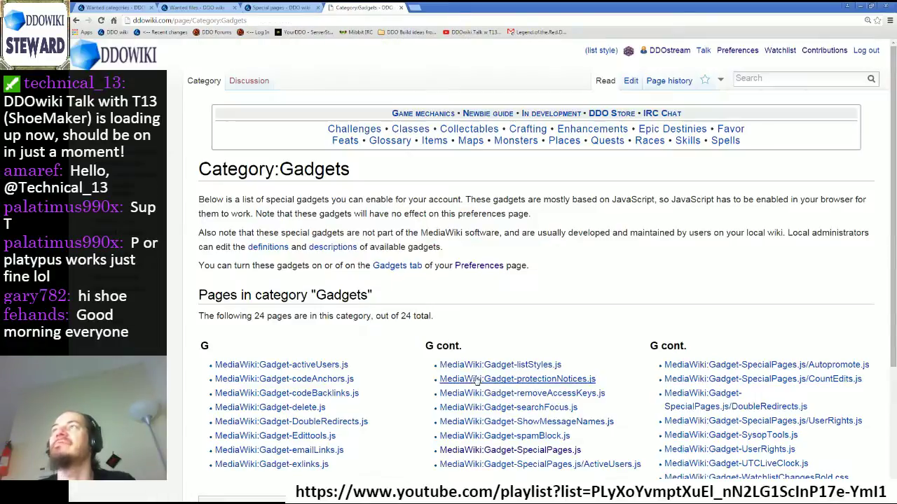
{"action": "scroll", "coordinate": [546, 351], "scroll_direction": "down", "scroll_amount": 3}
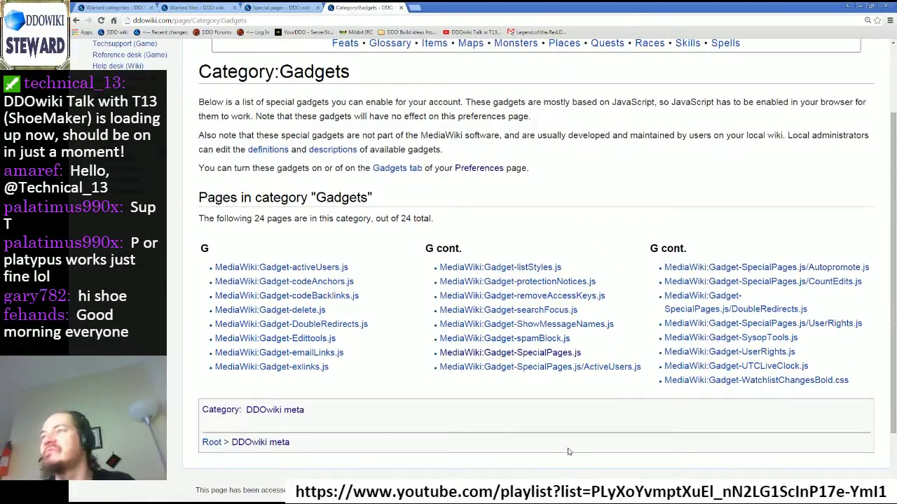
{"action": "left_click", "coordinate": [353, 328]}
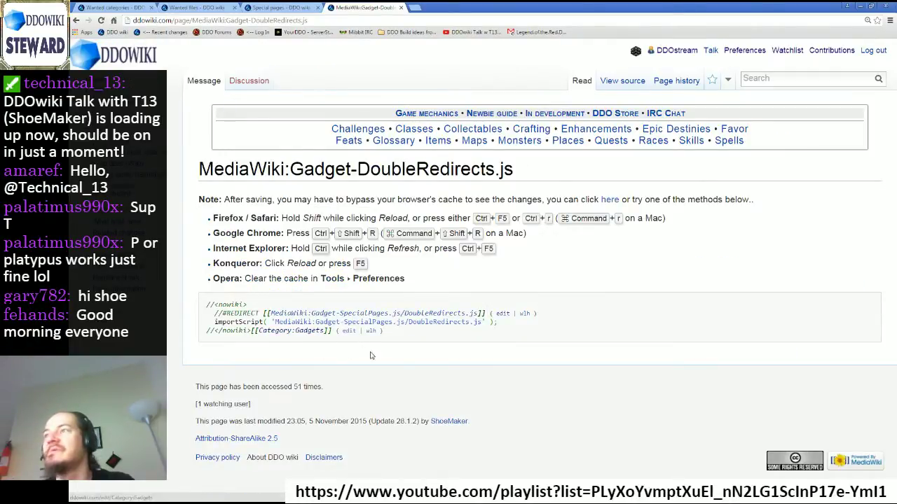
Step: Open the imported MediaWiki:Gadget-SpecialPages.js/DoubleRedirects.js page and copy its code from the wgCanonicalSpecialPageName check through its closing brace
{"action": "left_click", "coordinate": [422, 321]}
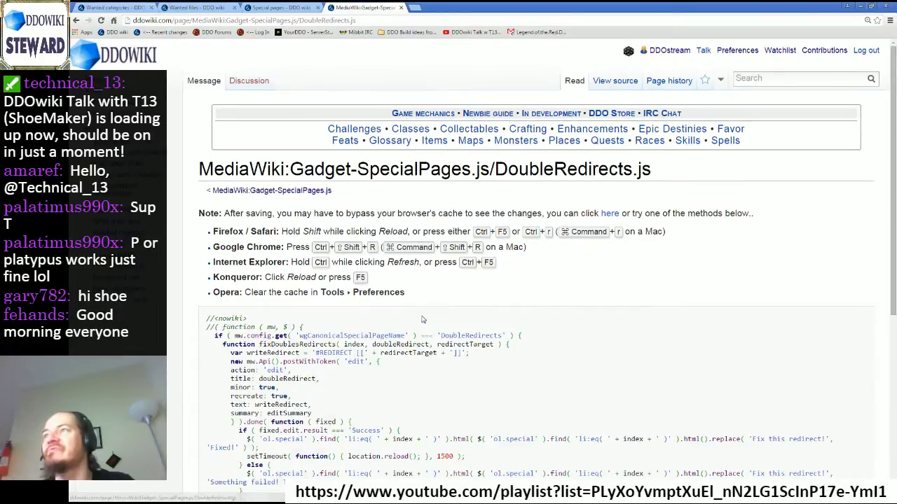
{"action": "scroll", "coordinate": [567, 341], "scroll_direction": "down", "scroll_amount": 2}
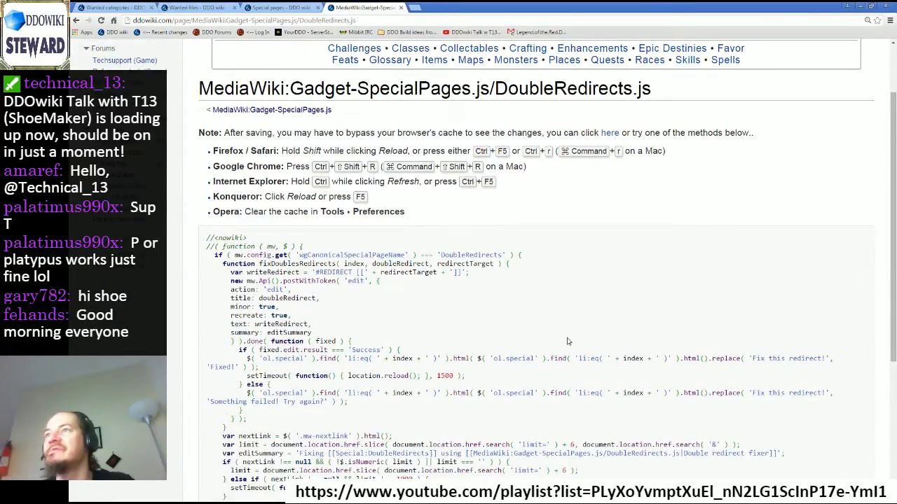
{"action": "scroll", "coordinate": [567, 341], "scroll_direction": "down", "scroll_amount": 1}
{"action": "scroll", "coordinate": [567, 337], "scroll_direction": "down", "scroll_amount": 3}
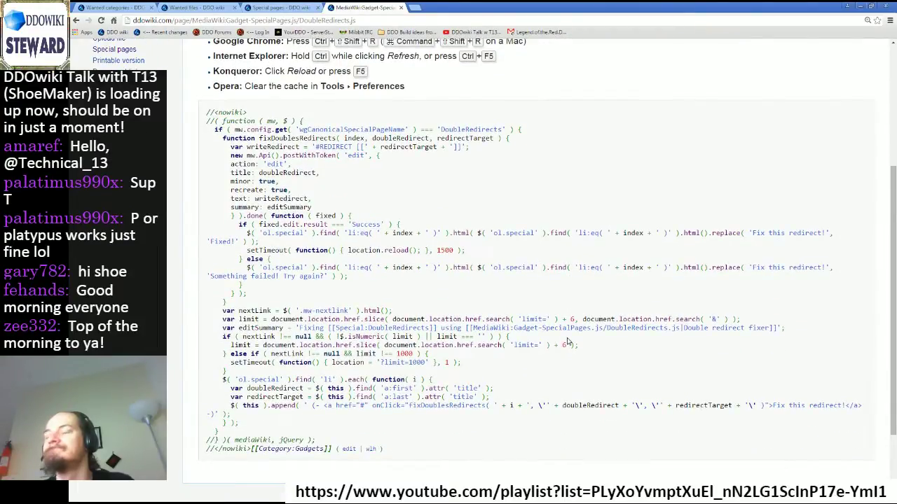
{"action": "scroll", "coordinate": [567, 341], "scroll_direction": "up", "scroll_amount": 1}
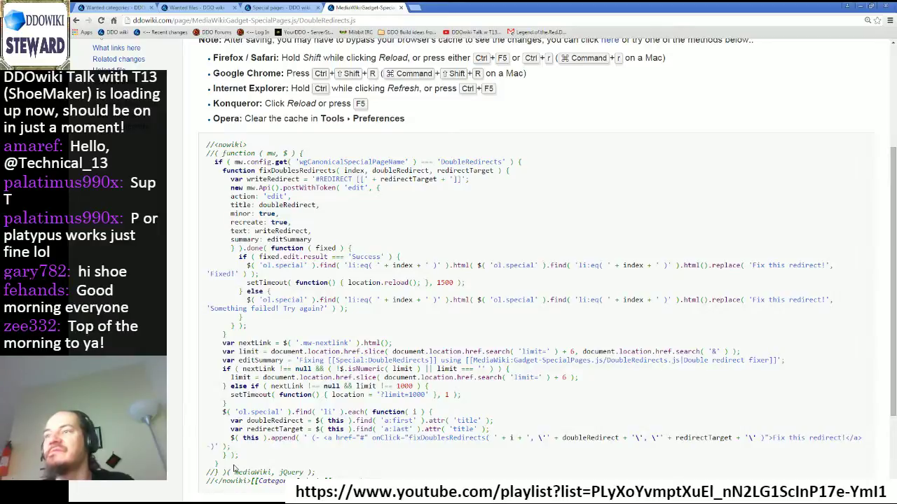
{"action": "left_click_drag", "start_coordinate": [236, 468], "coordinate": [208, 163]}
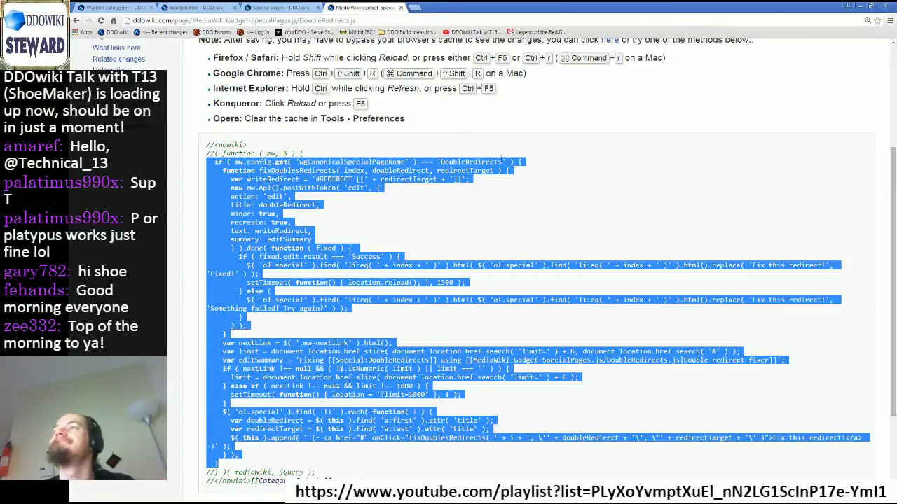
{"action": "left_click", "coordinate": [561, 202]}
{"action": "scroll", "coordinate": [553, 355], "scroll_direction": "up", "scroll_amount": 3}
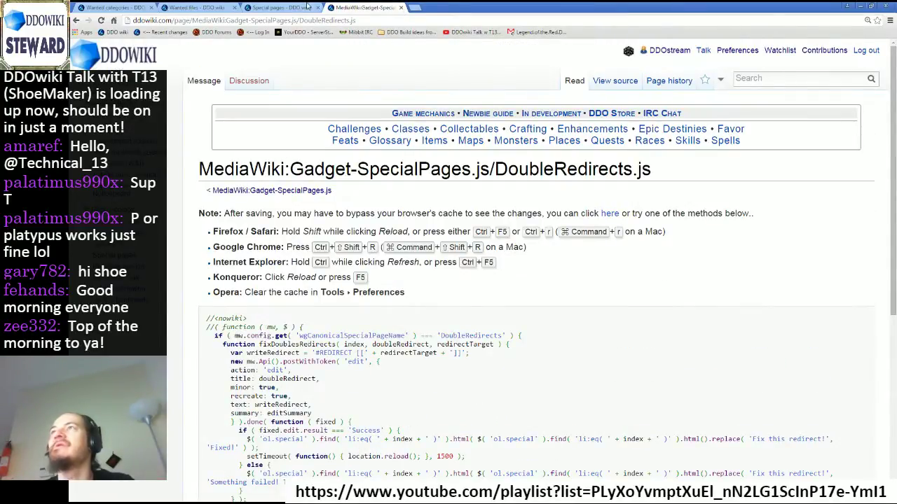
Step: Close the script page, reopen the Double redirects report from Special pages, and run the copied script in the browser console
{"action": "left_click", "coordinate": [400, 8]}
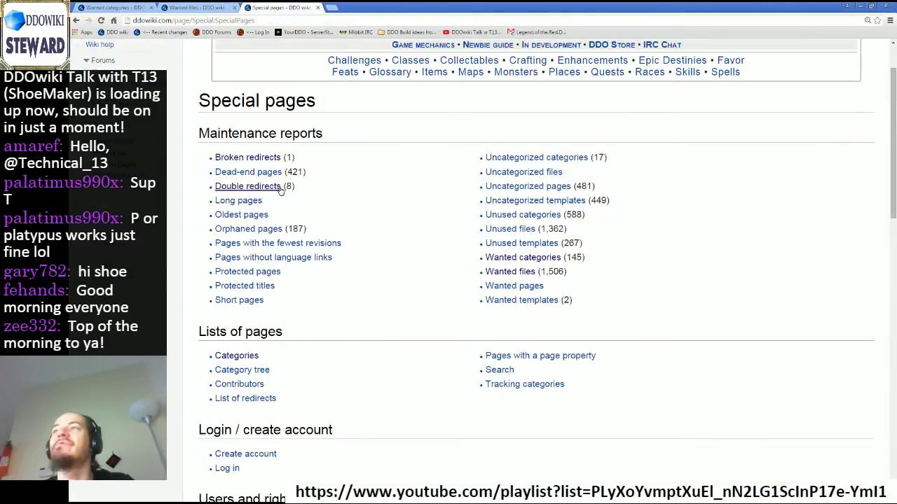
{"action": "left_click", "coordinate": [361, 8]}
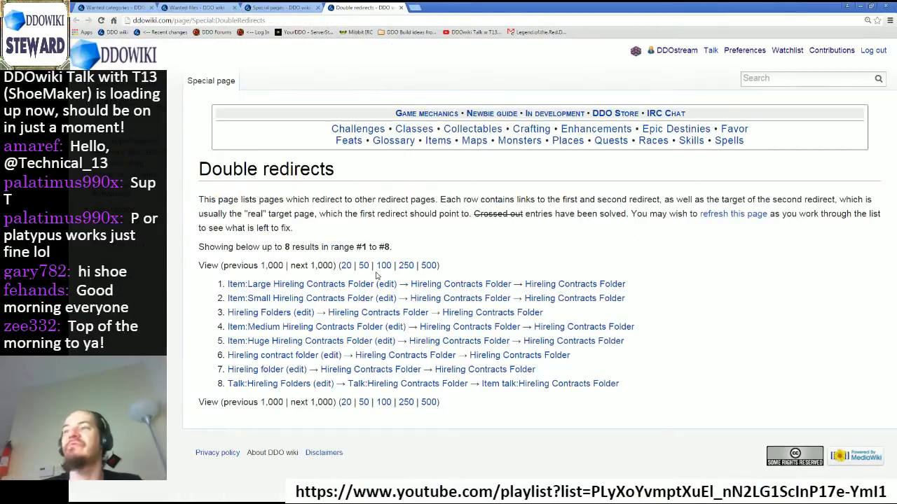
{"action": "key", "text": "ctrl+shift+j"}
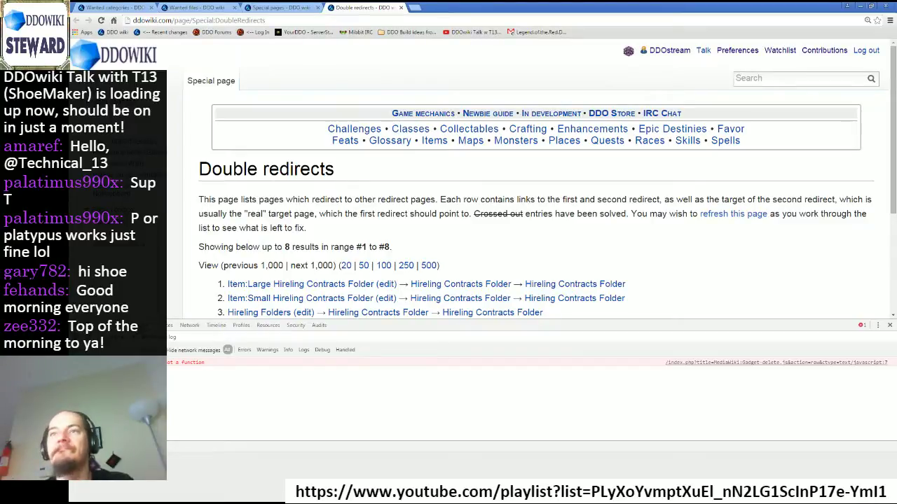
{"action": "key", "text": "ctrl+v"}
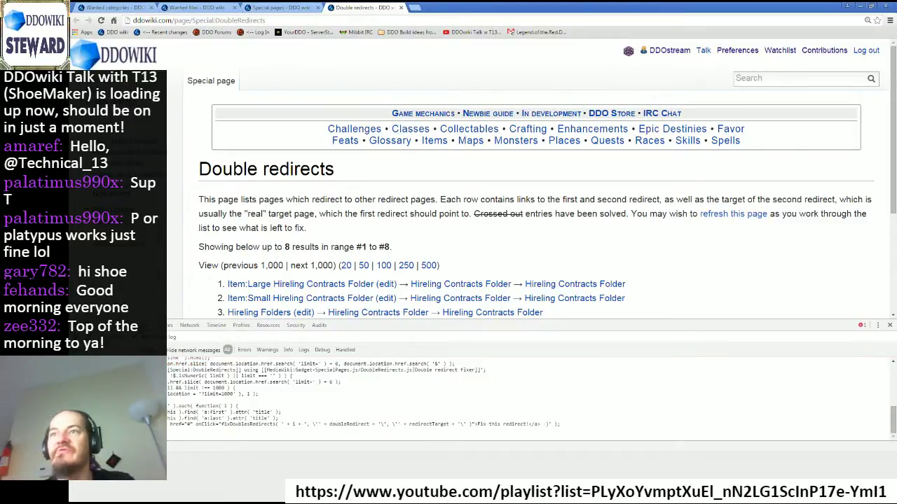
{"action": "key", "text": "Return"}
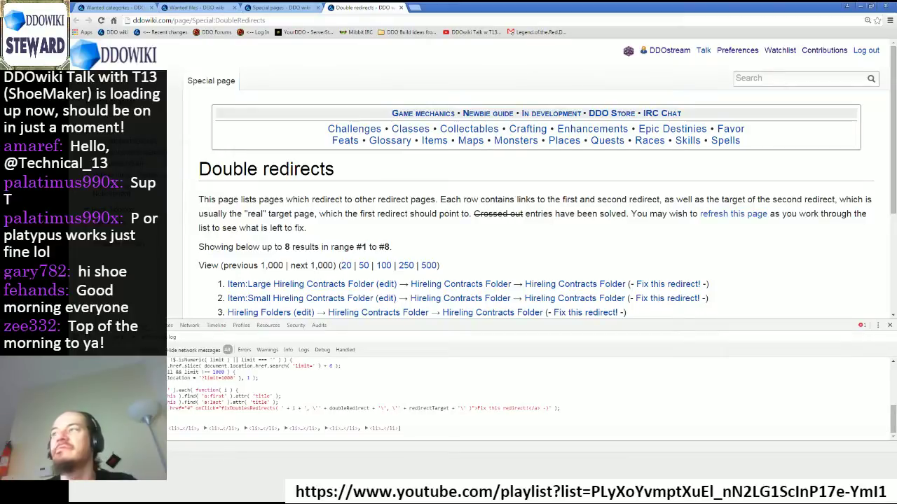
{"action": "left_click", "coordinate": [889, 325]}
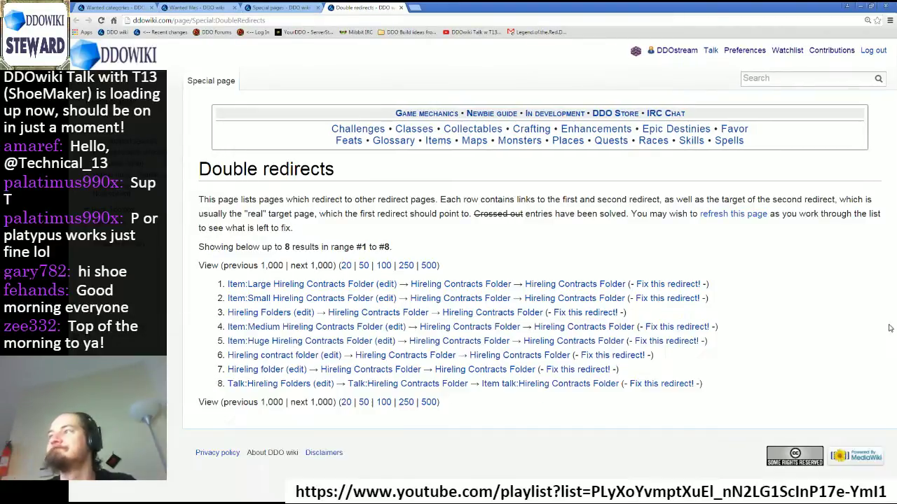
Step: Apply "Fix this redirect!" to the listed double redirects one by one, working upward from Talk:Hireling Folders
{"action": "left_click", "coordinate": [683, 385]}
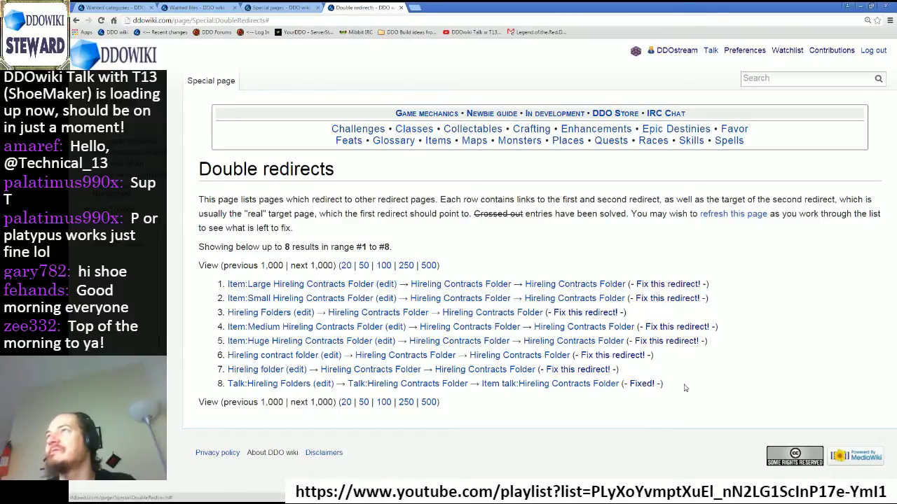
{"action": "left_click", "coordinate": [594, 371]}
{"action": "left_click", "coordinate": [615, 357]}
{"action": "left_click", "coordinate": [654, 342]}
{"action": "left_click", "coordinate": [662, 329]}
{"action": "left_click", "coordinate": [586, 313]}
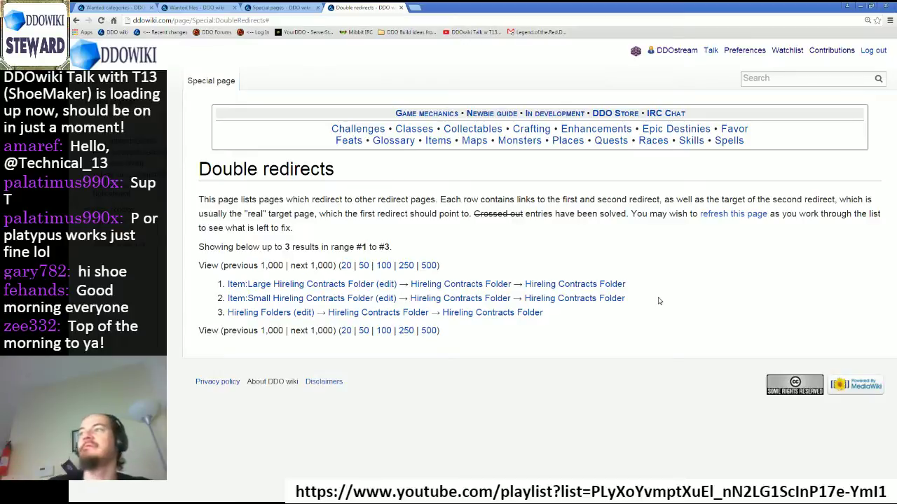
Step: Rerun the copied script in the console, fix the three remaining double redirects, and close the console and the report
{"action": "key", "text": "F12"}
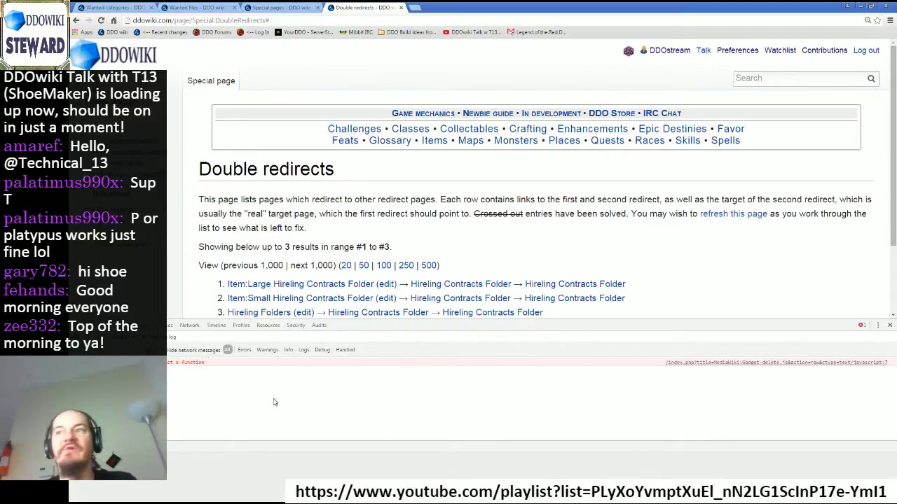
{"action": "key", "text": "ctrl+v"}
{"action": "key", "text": "Return"}
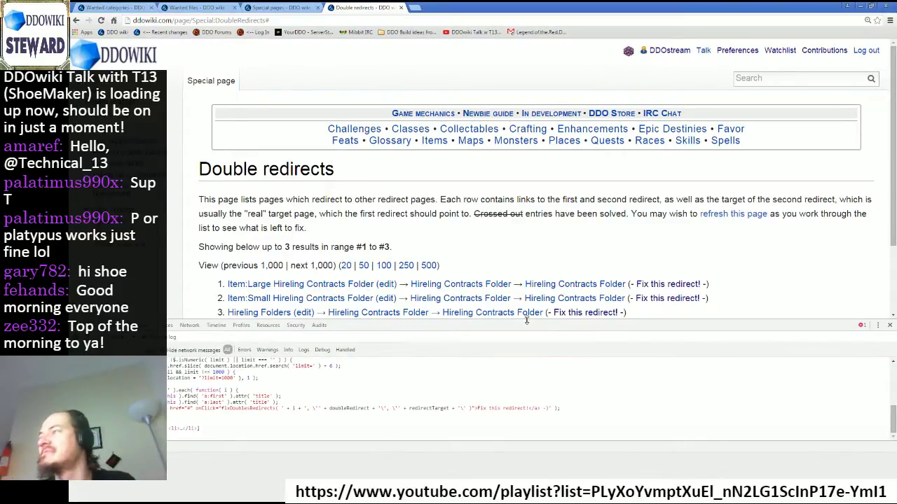
{"action": "left_click", "coordinate": [585, 312]}
{"action": "left_click", "coordinate": [667, 298]}
{"action": "left_click", "coordinate": [661, 285]}
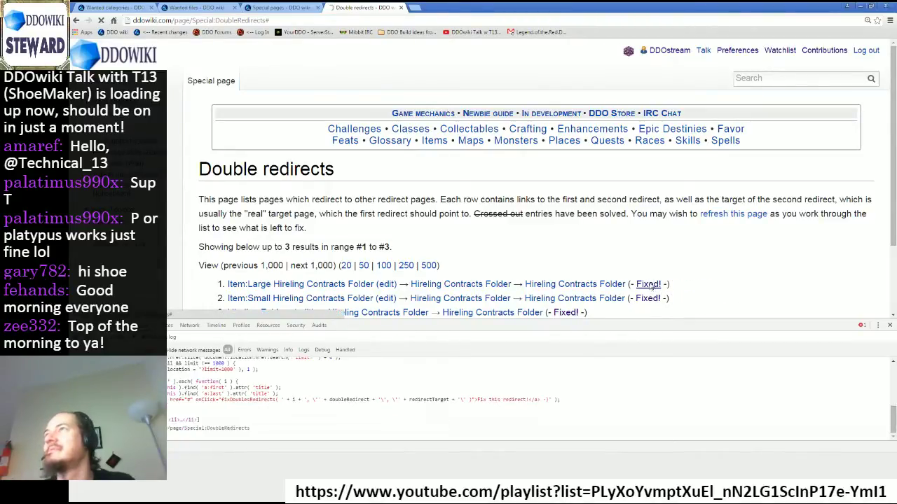
{"action": "left_click", "coordinate": [890, 325]}
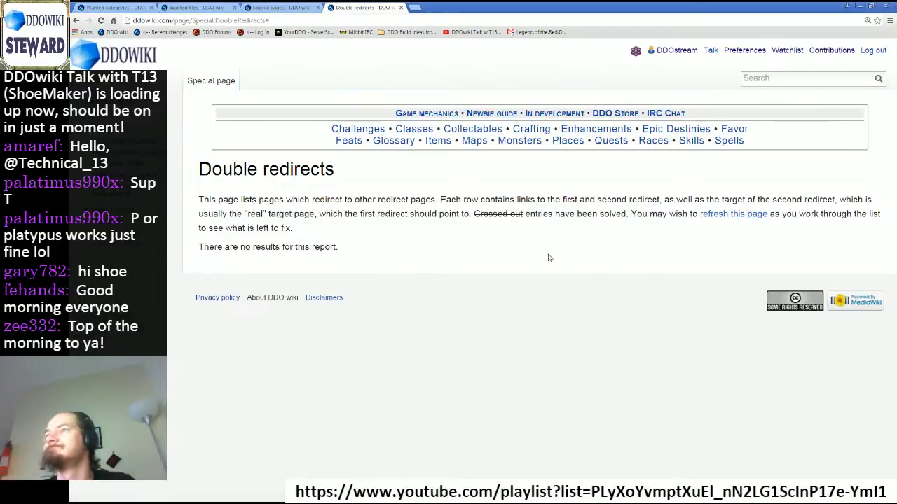
{"action": "left_click", "coordinate": [402, 9]}
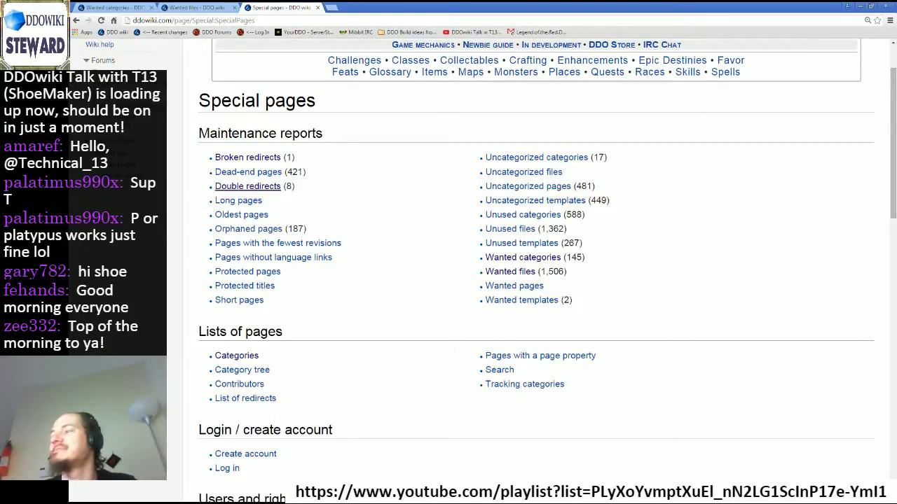
Step: Switch to the TP Code Give Away! program, add the newest chat participant's username as an attendee, and minimize the program
{"action": "key", "text": "alt+Tab"}
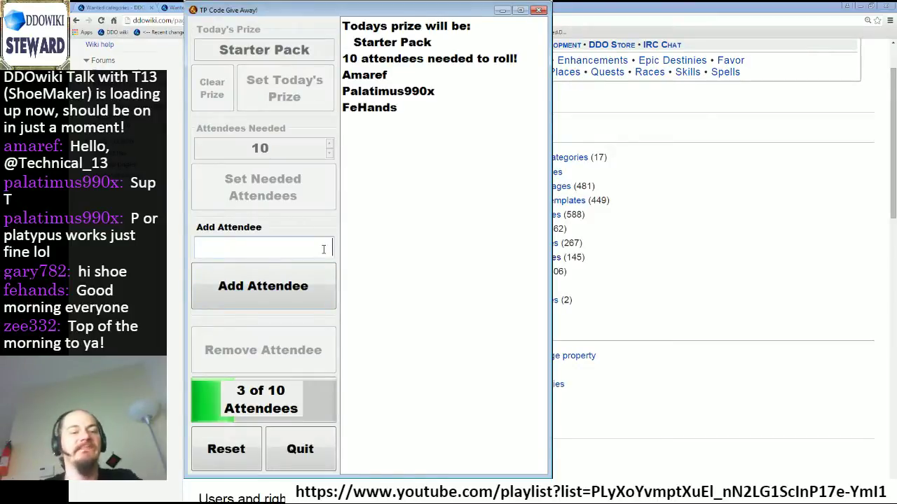
{"action": "type", "text": "zee332"}
{"action": "left_click", "coordinate": [261, 294]}
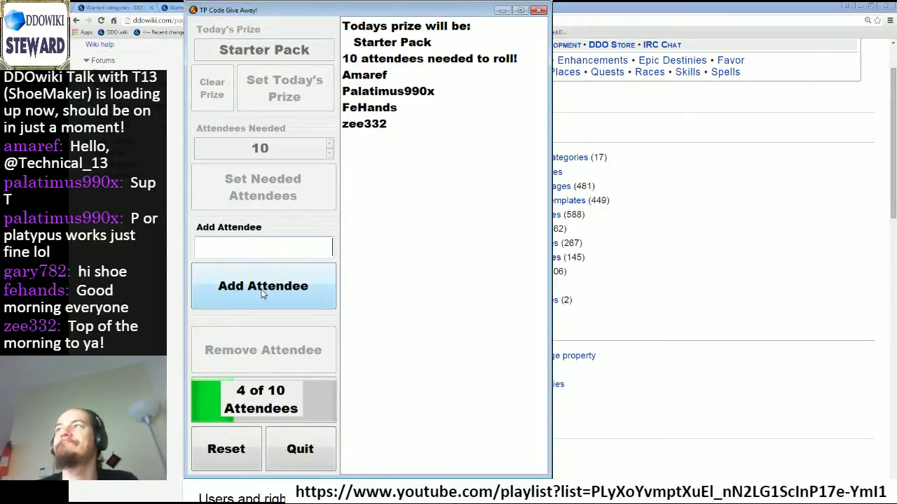
{"action": "left_click", "coordinate": [503, 10]}
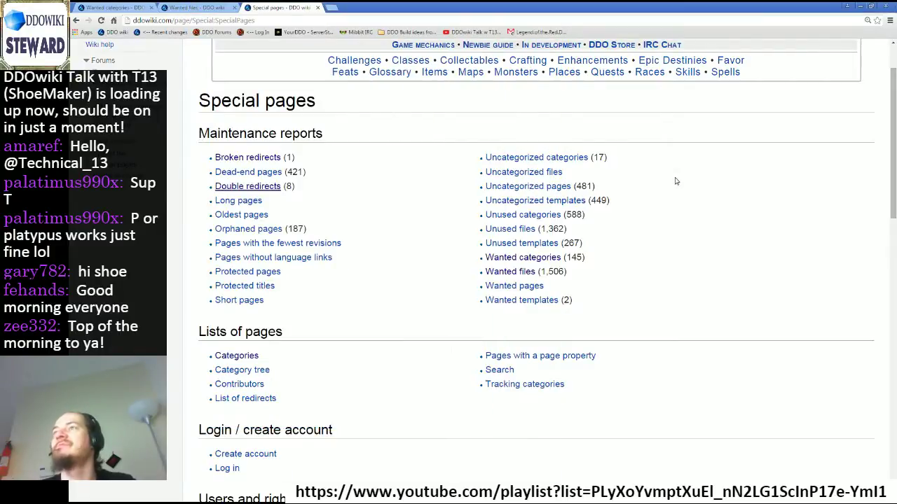
Step: Refresh Special pages, open the Uncategorized categories and Wanted templates reports in separate tabs, and close Uncategorized categories after reviewing it
{"action": "key", "text": "F5"}
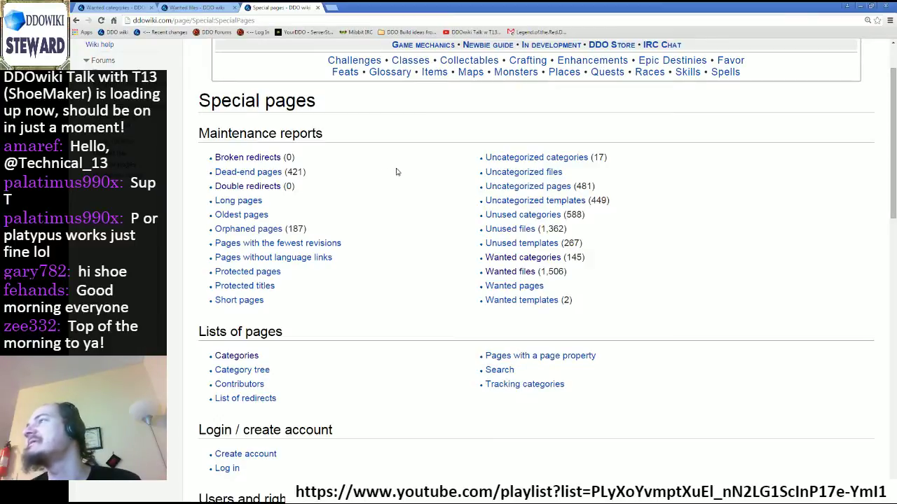
{"action": "middle_click", "coordinate": [544, 158]}
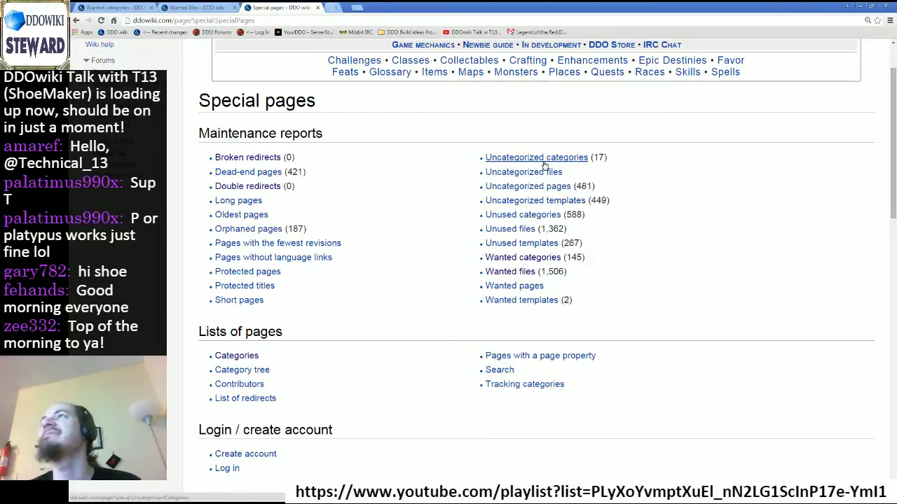
{"action": "middle_click", "coordinate": [531, 301]}
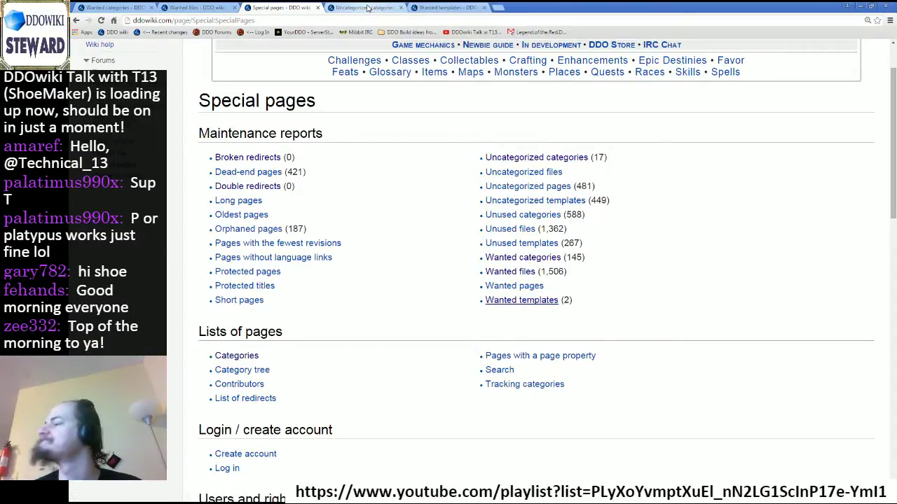
{"action": "left_click", "coordinate": [368, 8]}
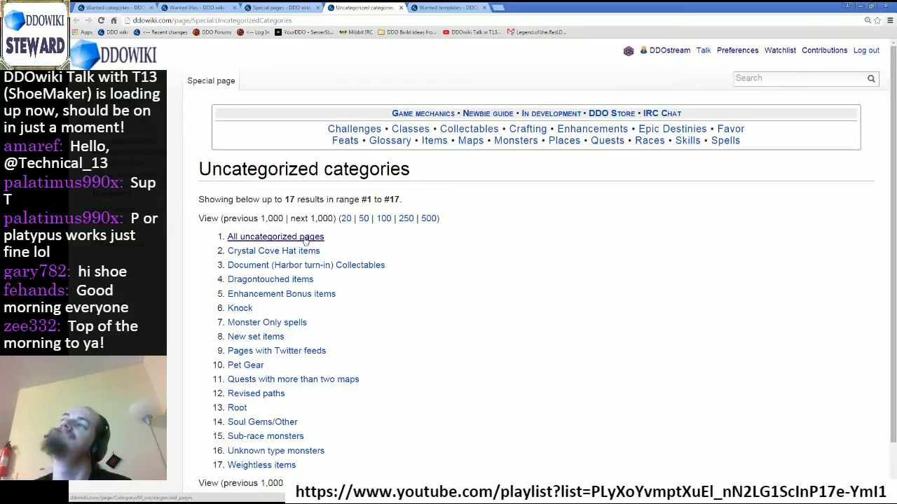
{"action": "left_click", "coordinate": [402, 8]}
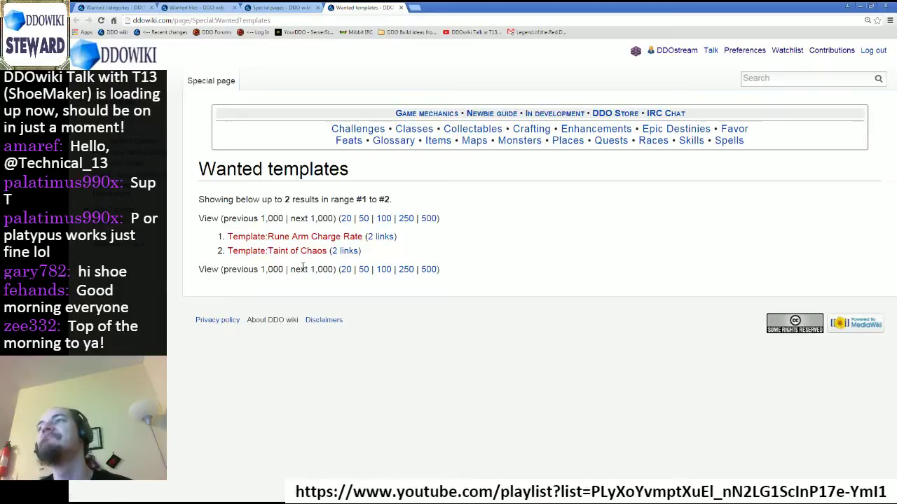
Step: Open the list of pages linking to Template:Taint of Chaos, follow it to Machination of Madness, and close the Wanted templates report
{"action": "middle_click", "coordinate": [345, 254]}
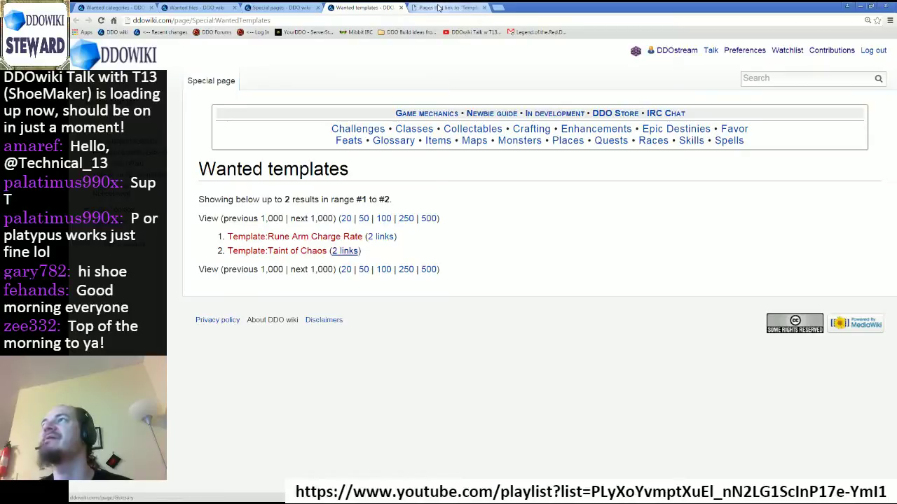
{"action": "left_click", "coordinate": [438, 8]}
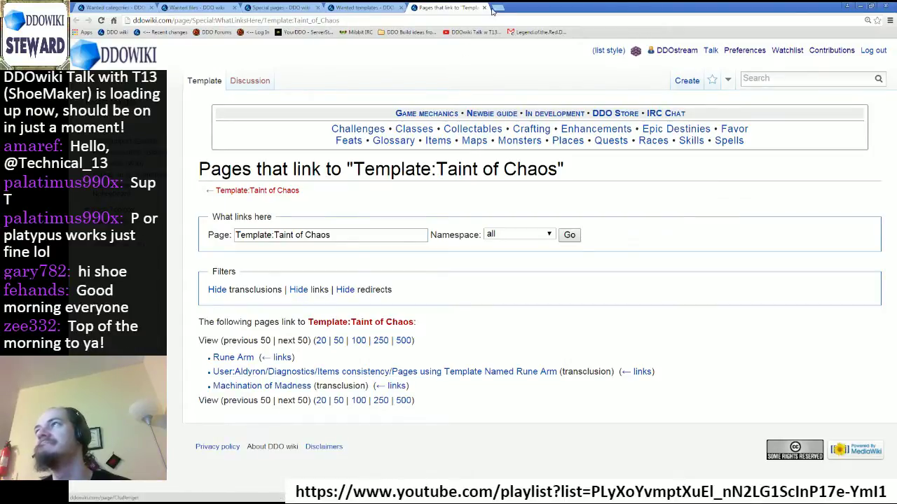
{"action": "left_click", "coordinate": [307, 390]}
{"action": "left_click", "coordinate": [400, 8]}
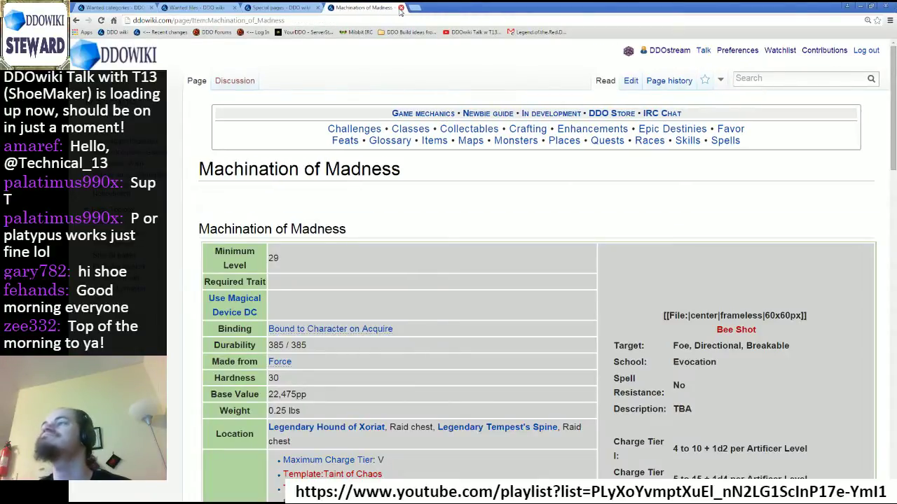
Step: Examine the Machination of Madness page's enchantments, item tooltip image and categories for the missing template entries
{"action": "scroll", "coordinate": [561, 329], "scroll_direction": "down", "scroll_amount": 1}
{"action": "scroll", "coordinate": [560, 329], "scroll_direction": "down", "scroll_amount": 3}
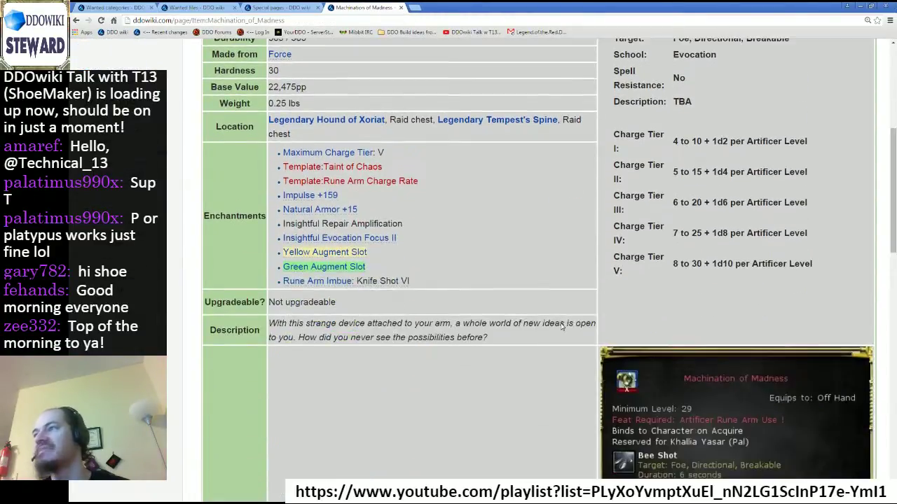
{"action": "scroll", "coordinate": [562, 323], "scroll_direction": "down", "scroll_amount": 3}
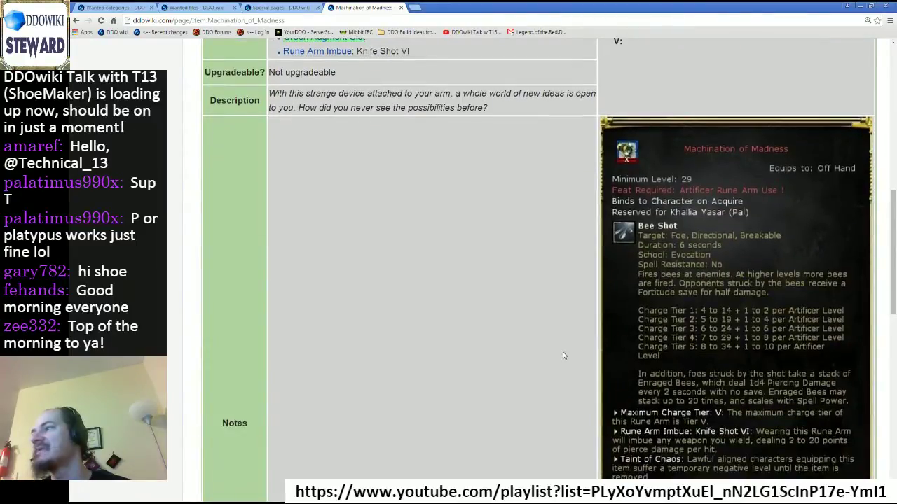
{"action": "scroll", "coordinate": [563, 356], "scroll_direction": "down", "scroll_amount": 8}
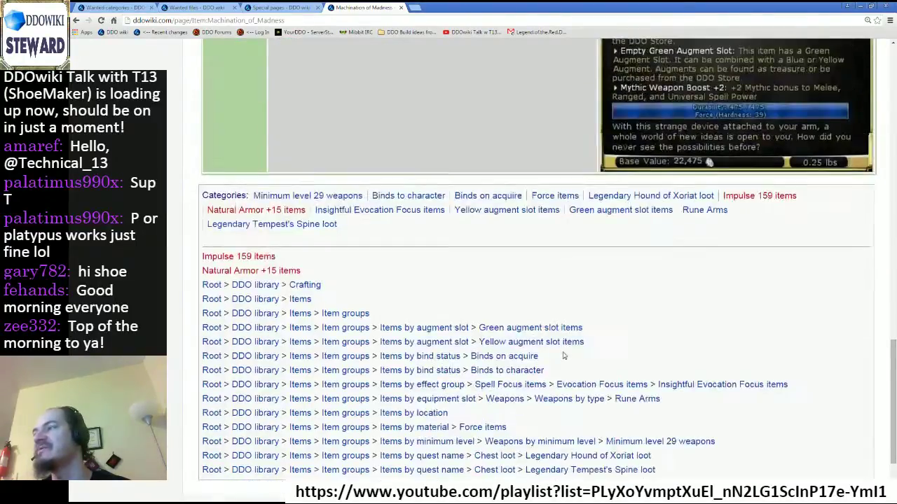
{"action": "scroll", "coordinate": [563, 356], "scroll_direction": "up", "scroll_amount": 1}
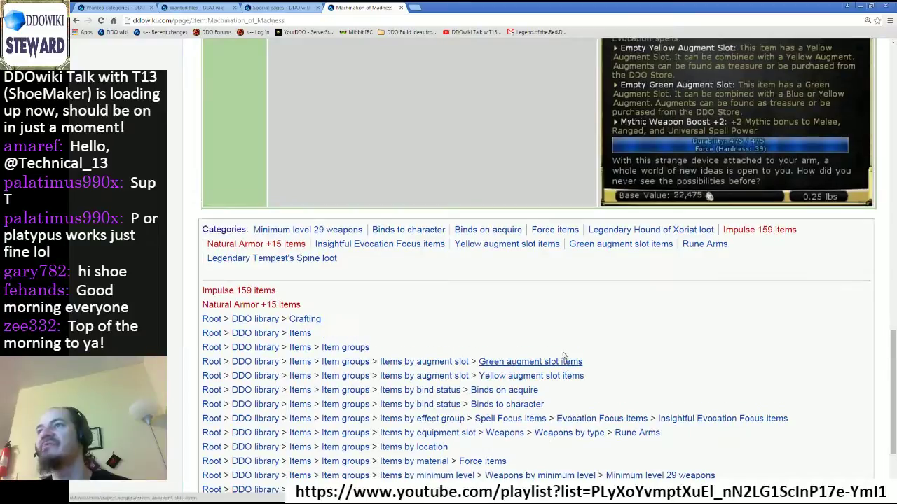
{"action": "scroll", "coordinate": [562, 355], "scroll_direction": "up", "scroll_amount": 3}
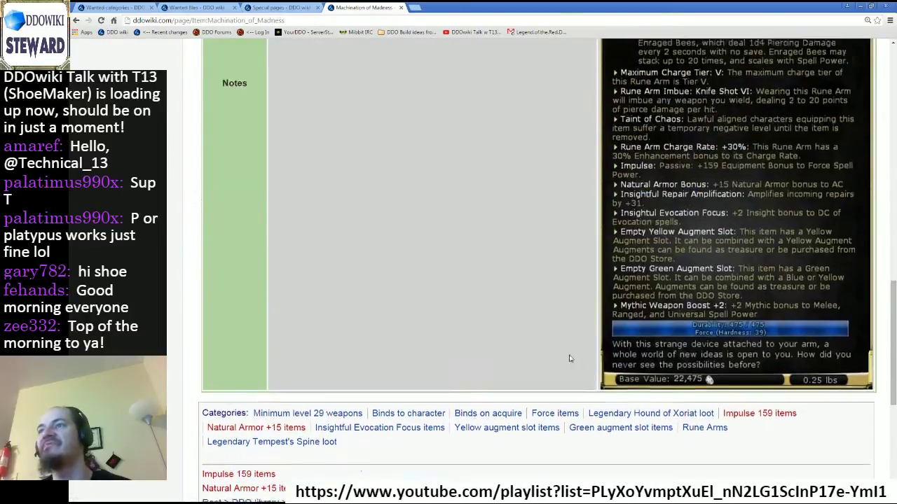
Step: Open the missing Template:Taint of Chaos and Template:Rune Arm Charge Rate links from the item's enchantments in separate background tabs
{"action": "scroll", "coordinate": [625, 385], "scroll_direction": "down", "scroll_amount": 2}
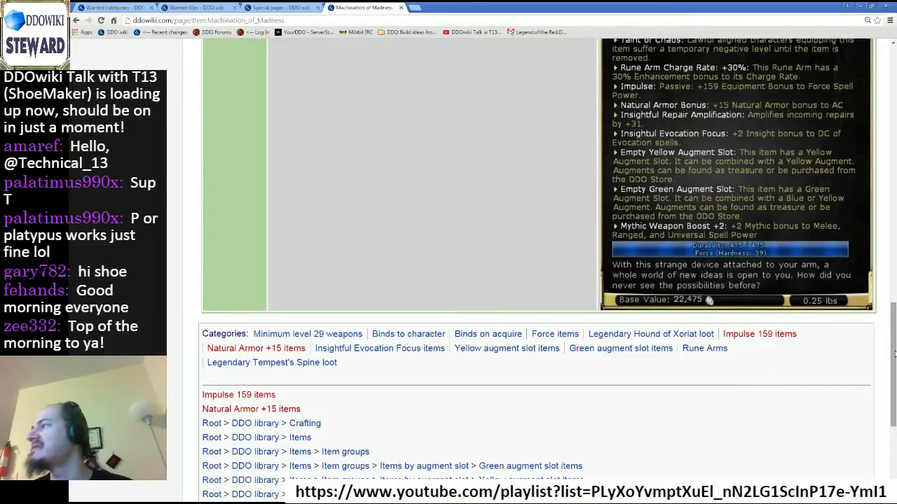
{"action": "left_click_drag", "start_coordinate": [894, 354], "coordinate": [894, 206]}
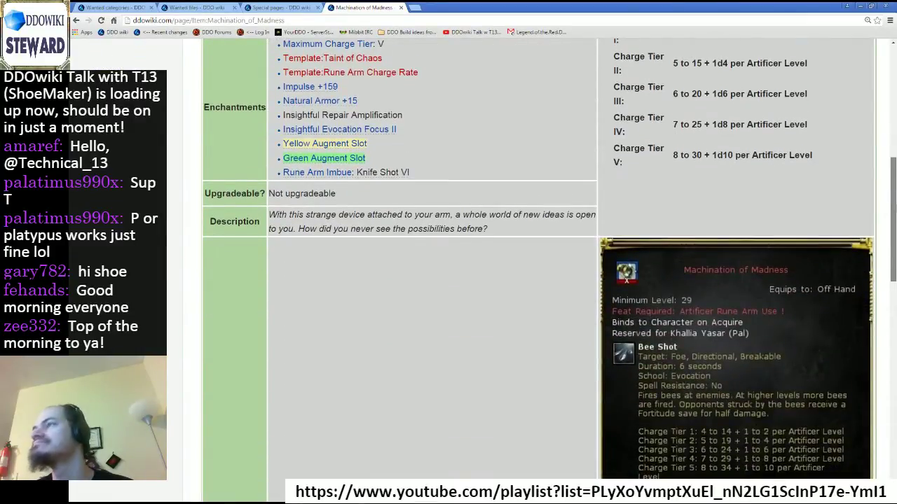
{"action": "scroll", "coordinate": [562, 186], "scroll_direction": "down", "scroll_amount": 2}
{"action": "scroll", "coordinate": [562, 185], "scroll_direction": "up", "scroll_amount": 4}
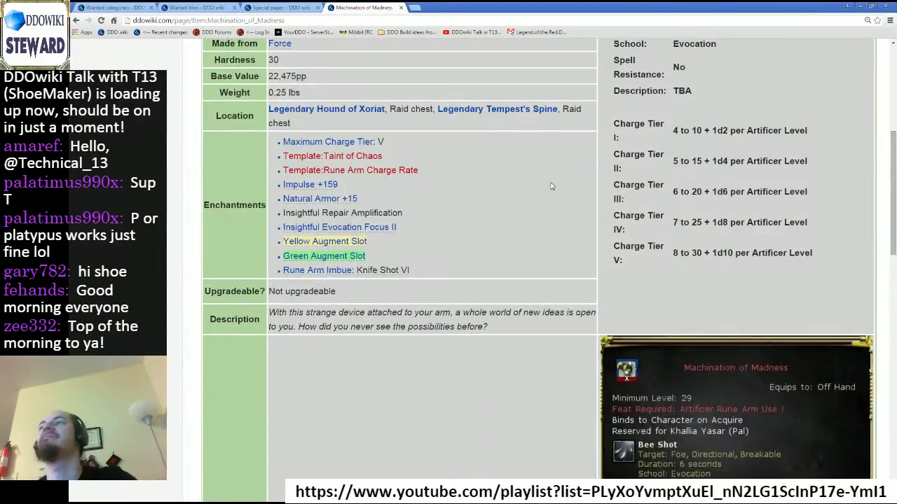
{"action": "middle_click", "coordinate": [371, 171]}
Step: Review the enchantment descriptions in the Machination of Madness tooltip image and close the Template:Taint of Chaos creation tab
{"action": "scroll", "coordinate": [514, 362], "scroll_direction": "down", "scroll_amount": 2}
{"action": "scroll", "coordinate": [514, 362], "scroll_direction": "down", "scroll_amount": 10}
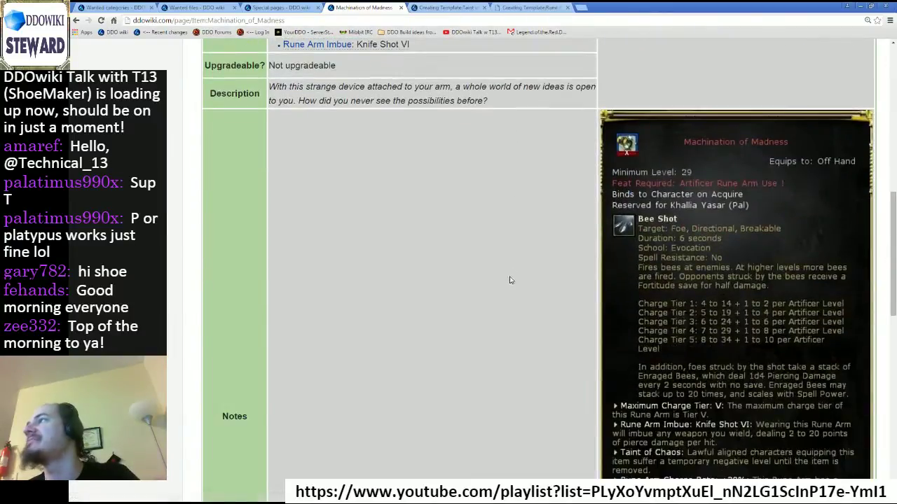
{"action": "scroll", "coordinate": [517, 242], "scroll_direction": "down", "scroll_amount": 1}
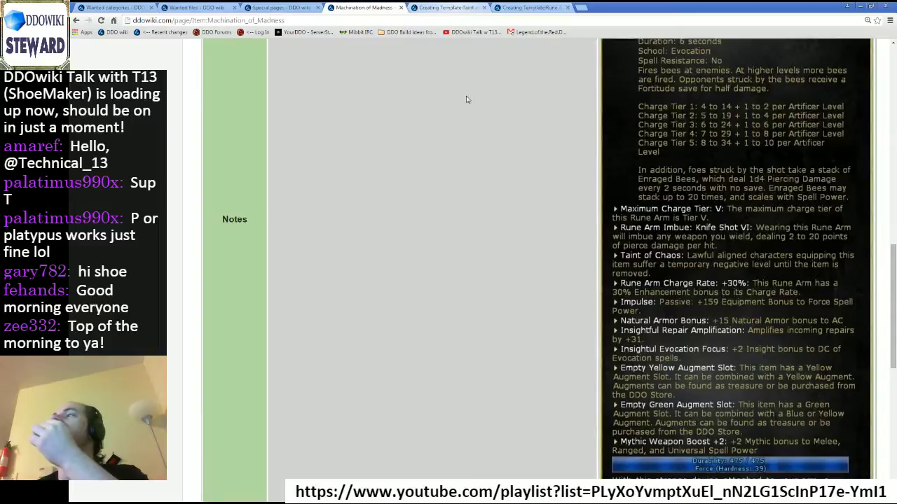
{"action": "scroll", "coordinate": [501, 243], "scroll_direction": "up", "scroll_amount": 1}
{"action": "scroll", "coordinate": [501, 243], "scroll_direction": "up", "scroll_amount": 10}
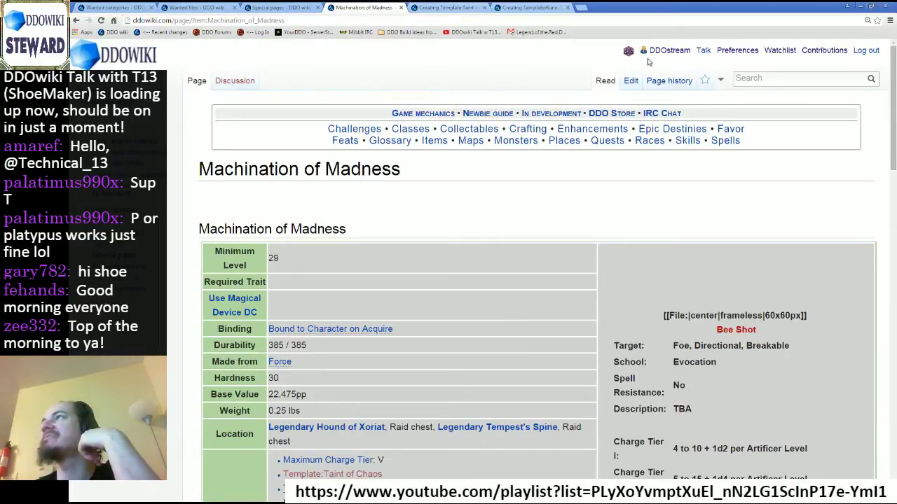
{"action": "left_click", "coordinate": [483, 7]}
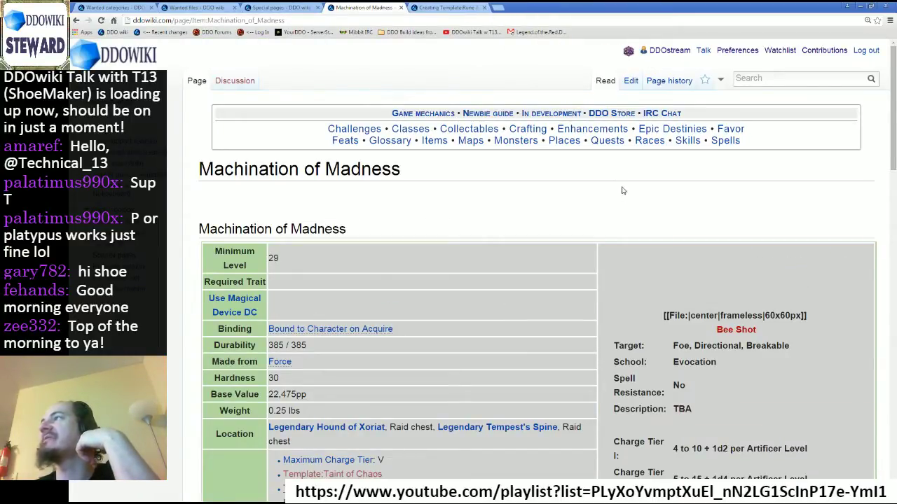
Step: Open the Machination of Madness page source for editing at the start of the Taint of Chaos template name
{"action": "left_click", "coordinate": [631, 81]}
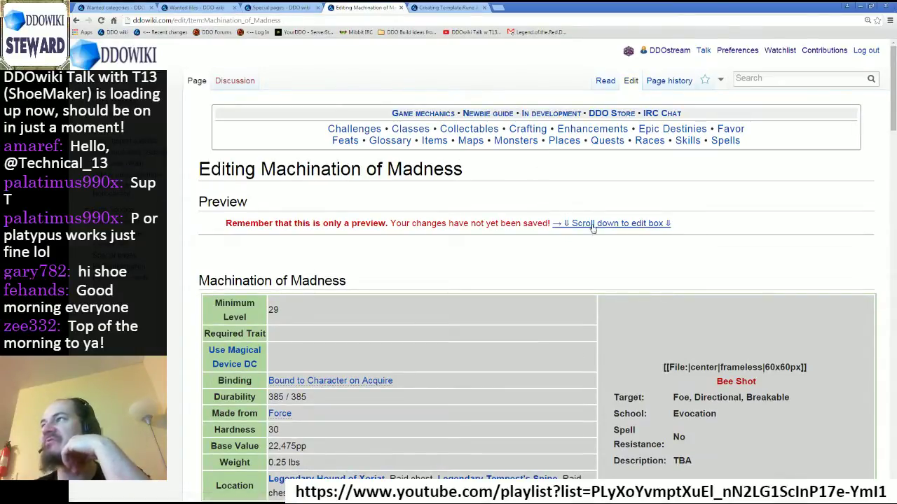
{"action": "left_click", "coordinate": [592, 224]}
{"action": "scroll", "coordinate": [592, 224], "scroll_direction": "down", "scroll_amount": 4}
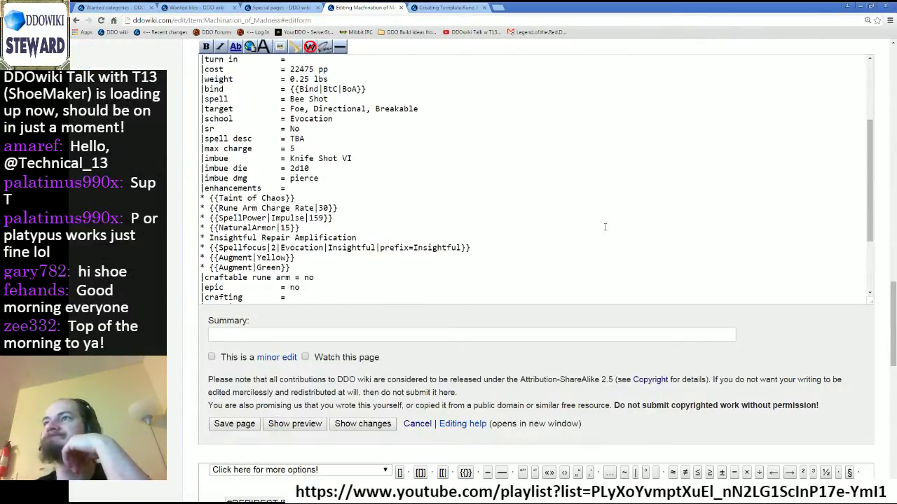
{"action": "left_click_drag", "start_coordinate": [286, 198], "coordinate": [219, 198]}
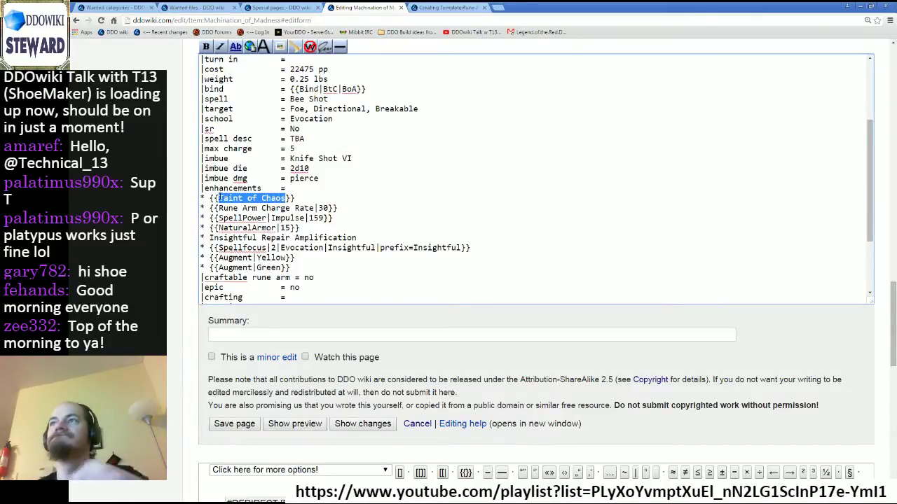
{"action": "left_click", "coordinate": [218, 198]}
{"action": "type", "text": "MiscE"}
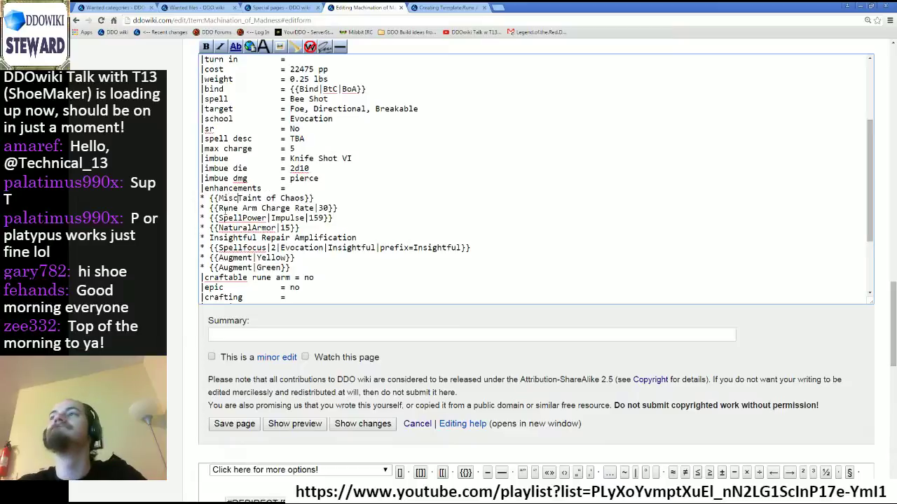
{"action": "key", "text": "BackSpace"}
{"action": "key", "text": "BackSpace"}
{"action": "key", "text": "BackSpace"}
{"action": "key", "text": "BackSpace"}
{"action": "key", "text": "BackSpace"}
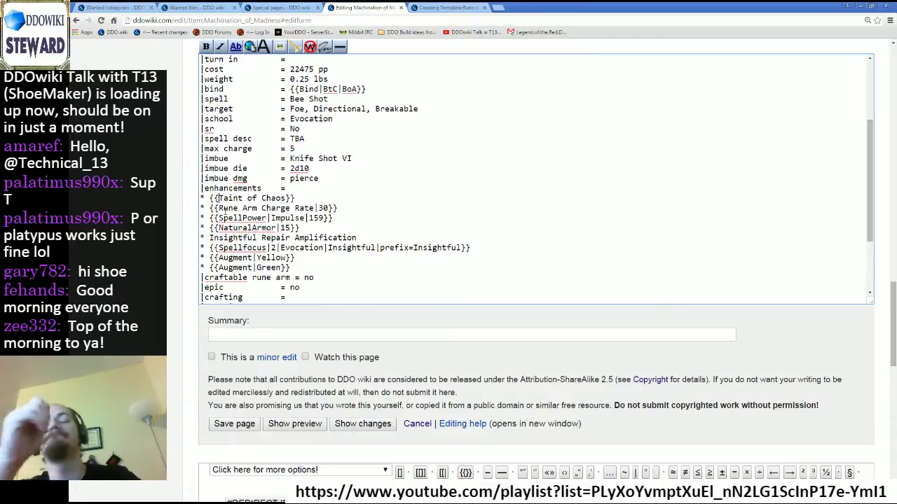
Step: Change the Taint of Chaos enhancement to {{MiscEffects|Taint of Chaos}} and check the page preview and its list of used templates
{"action": "type", "text": "MiscE"}
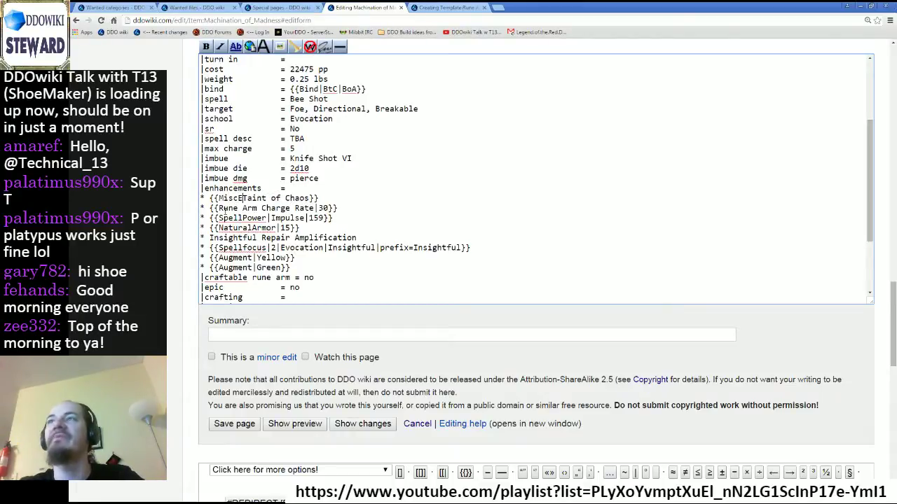
{"action": "type", "text": "ffects|"}
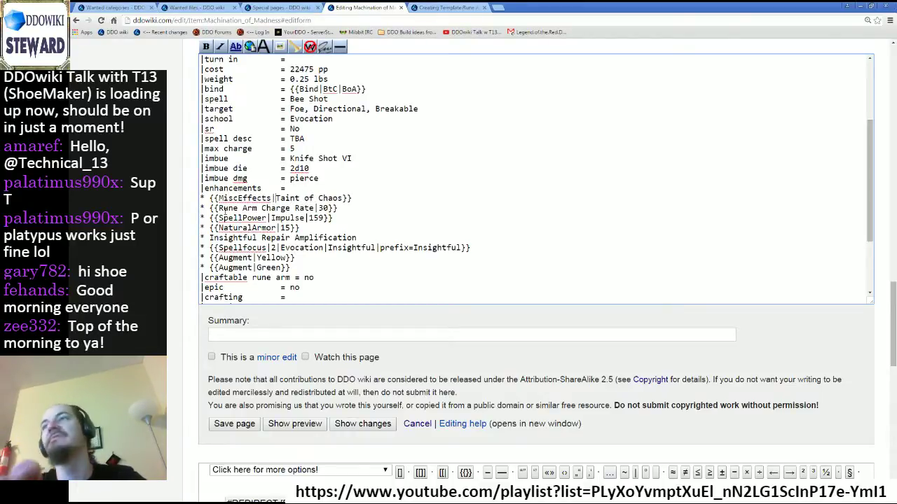
{"action": "left_click", "coordinate": [295, 423]}
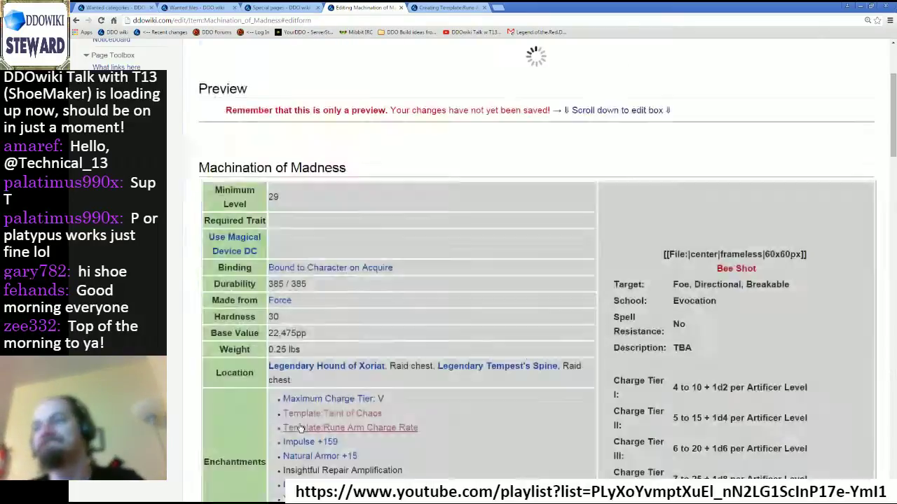
{"action": "scroll", "coordinate": [296, 426], "scroll_direction": "down", "scroll_amount": 1}
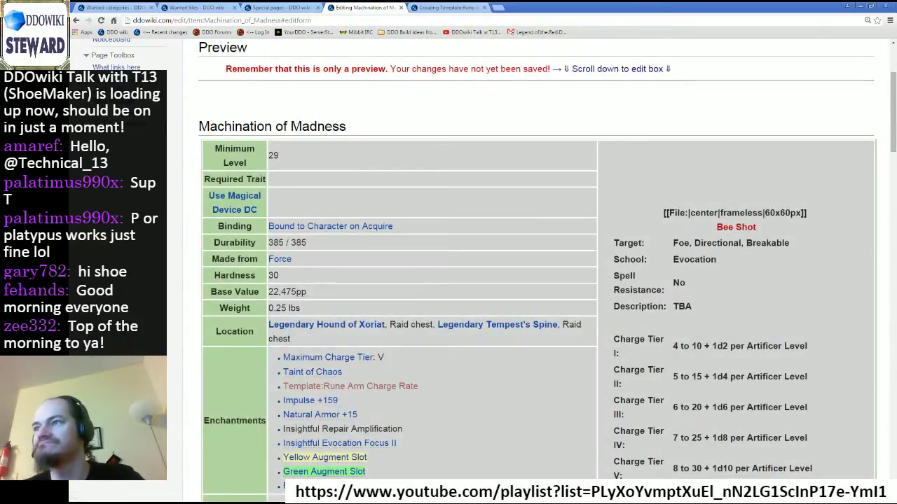
{"action": "scroll", "coordinate": [538, 260], "scroll_direction": "down", "scroll_amount": 3}
{"action": "scroll", "coordinate": [538, 259], "scroll_direction": "down", "scroll_amount": 15}
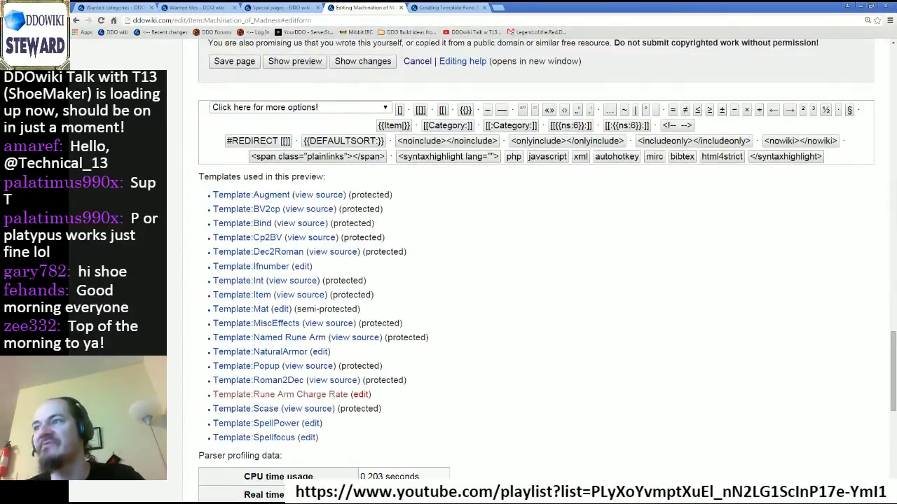
{"action": "scroll", "coordinate": [536, 267], "scroll_direction": "up", "scroll_amount": 2}
{"action": "scroll", "coordinate": [353, 136], "scroll_direction": "up", "scroll_amount": 2}
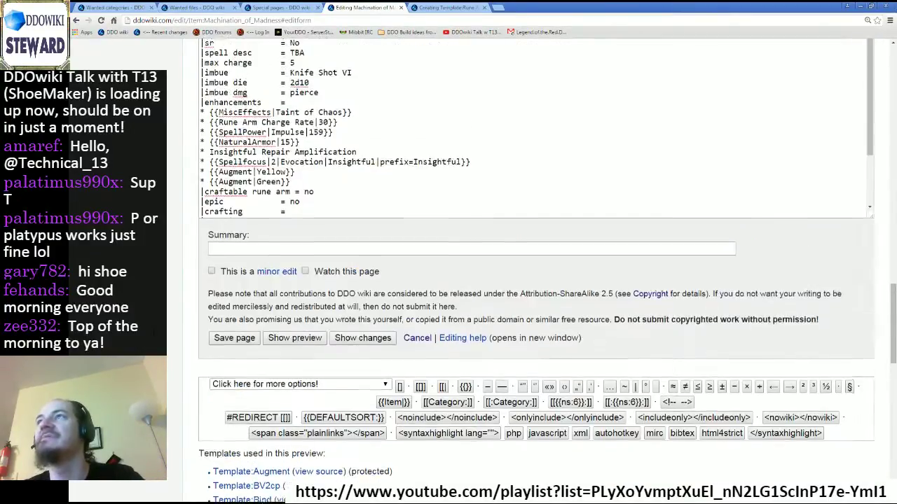
Step: Save the page with the edit summary "{{MiscEffects|Taint of Chaos}} for now until [[T:MiscEffects]] is properly deprecated."
{"action": "left_click_drag", "start_coordinate": [352, 136], "coordinate": [209, 136]}
{"action": "key", "text": "ctrl+c"}
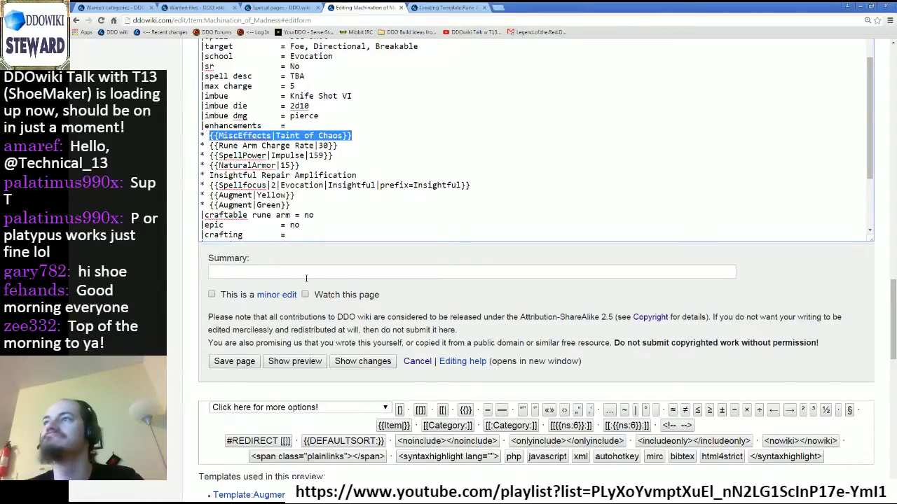
{"action": "left_click", "coordinate": [306, 278]}
{"action": "key", "text": "ctrl+v"}
{"action": "type", "text": "for no"}
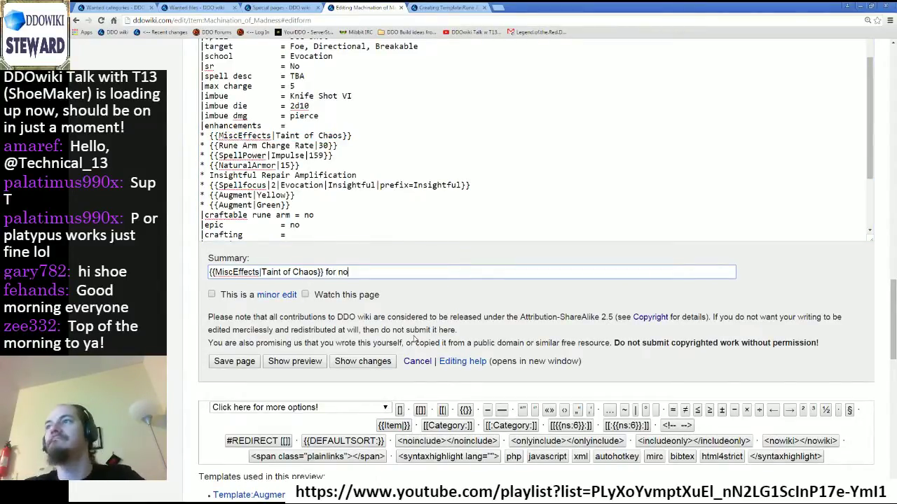
{"action": "type", "text": "w until Misc"}
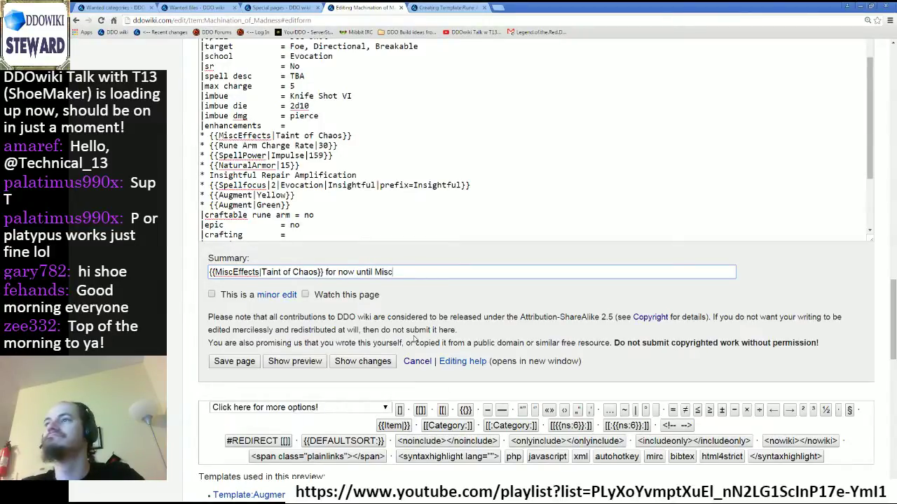
{"action": "type", "text": "Effects}}"}
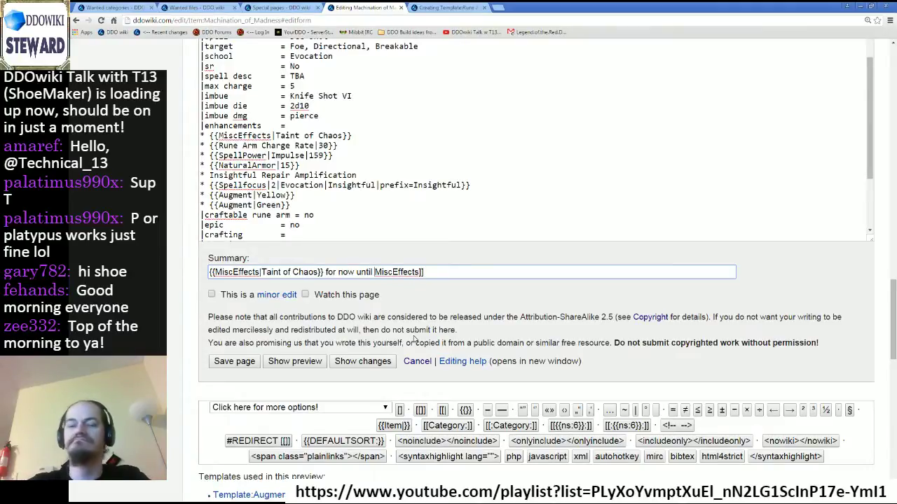
{"action": "type", "text": "[[T:"}
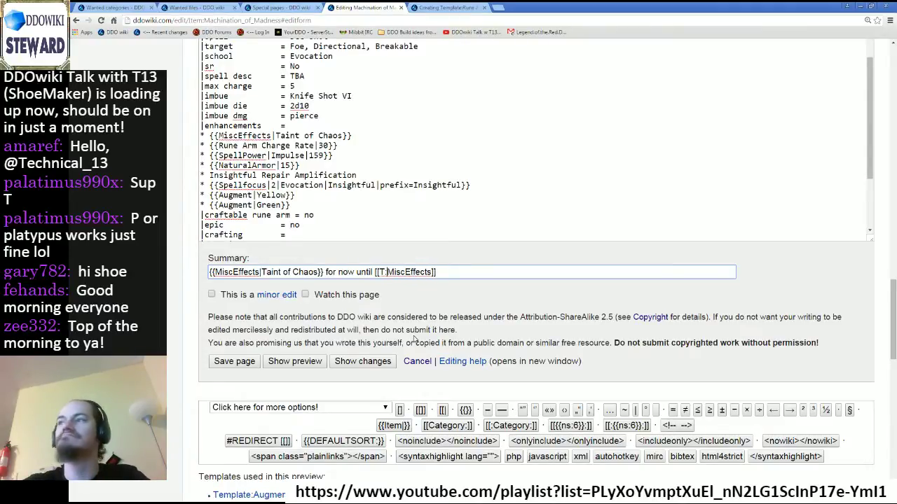
{"action": "type", "text": " is prop"}
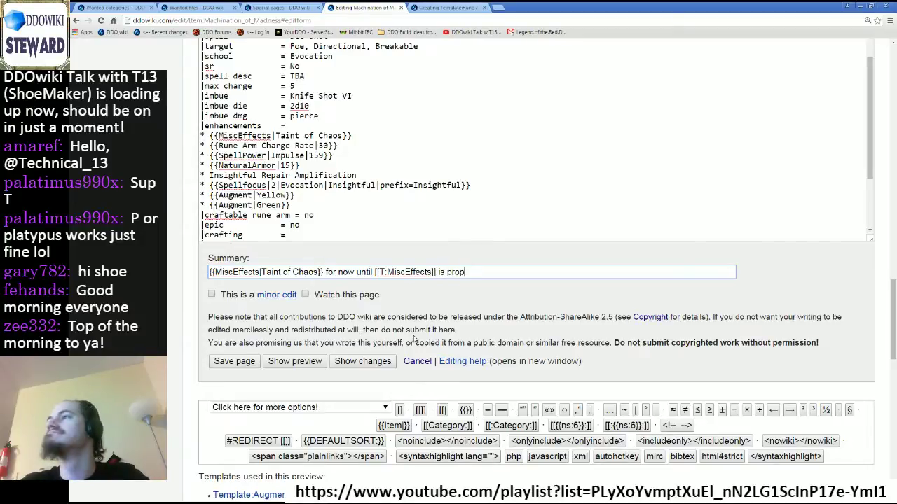
{"action": "type", "text": "erly de"}
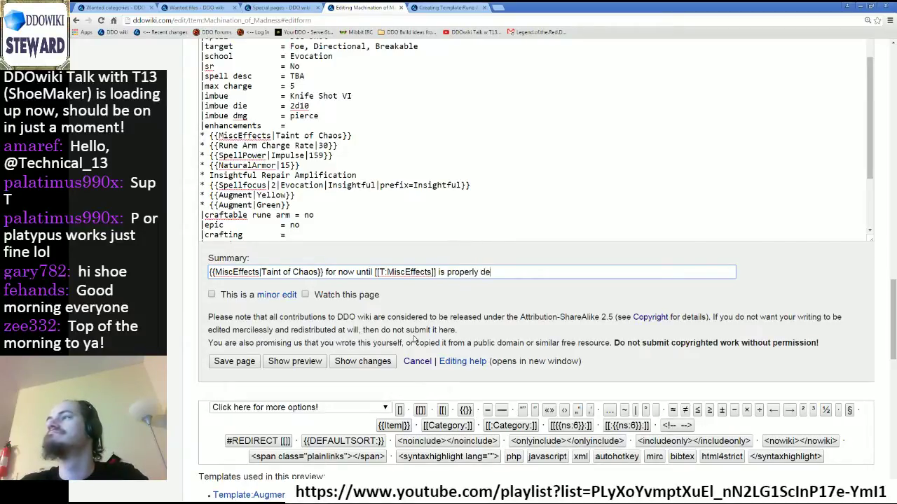
{"action": "type", "text": "precated."}
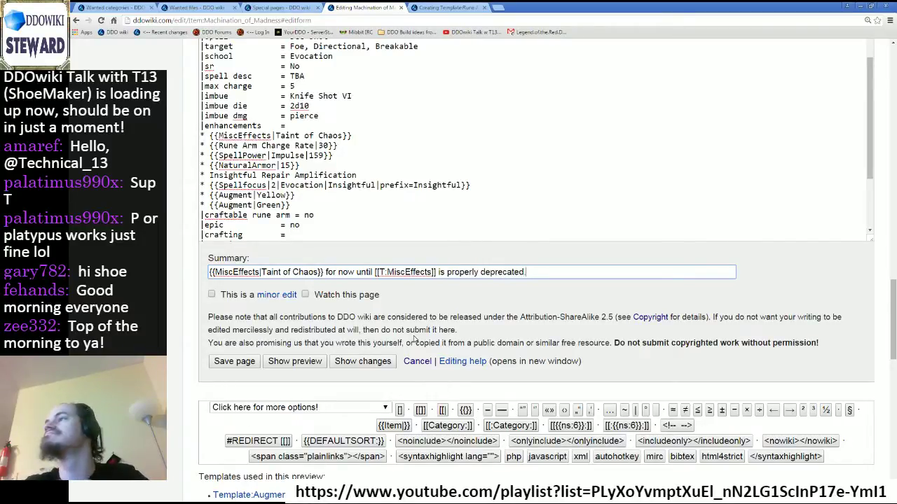
{"action": "left_click", "coordinate": [241, 367]}
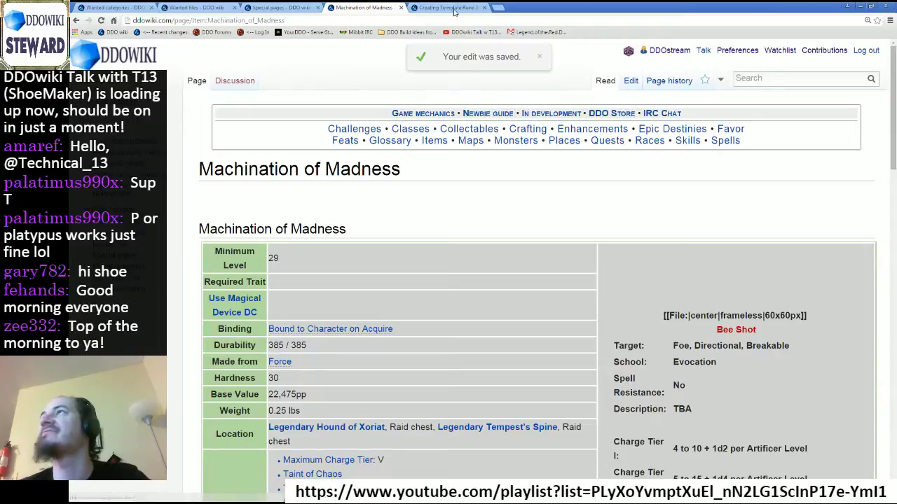
Step: Check the Rune Arm Charge Rate description in the item tooltip and start the Template:Rune Arm Charge Rate page with empty braces {{}}
{"action": "scroll", "coordinate": [539, 225], "scroll_direction": "down", "scroll_amount": 4}
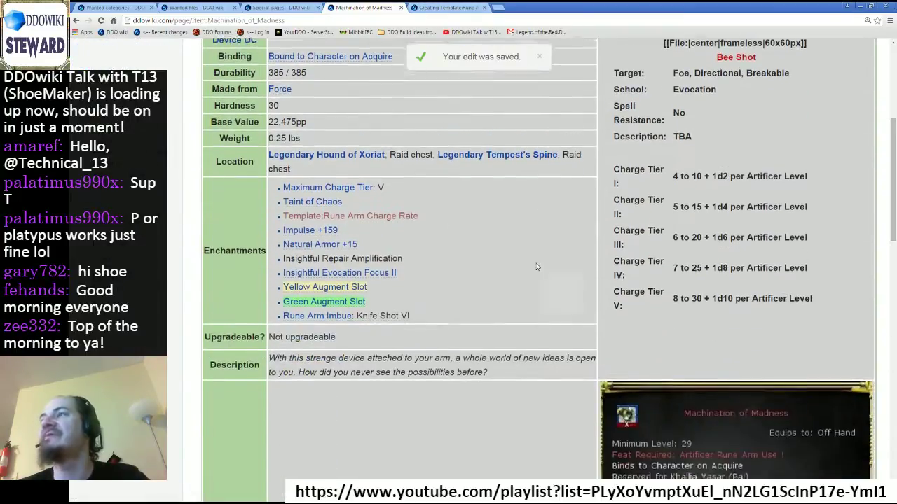
{"action": "scroll", "coordinate": [528, 293], "scroll_direction": "down", "scroll_amount": 7}
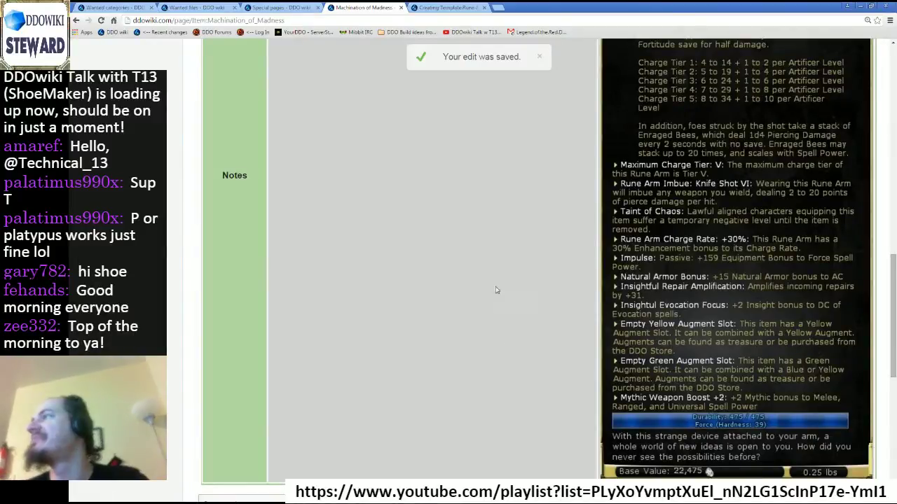
{"action": "left_click", "coordinate": [447, 8]}
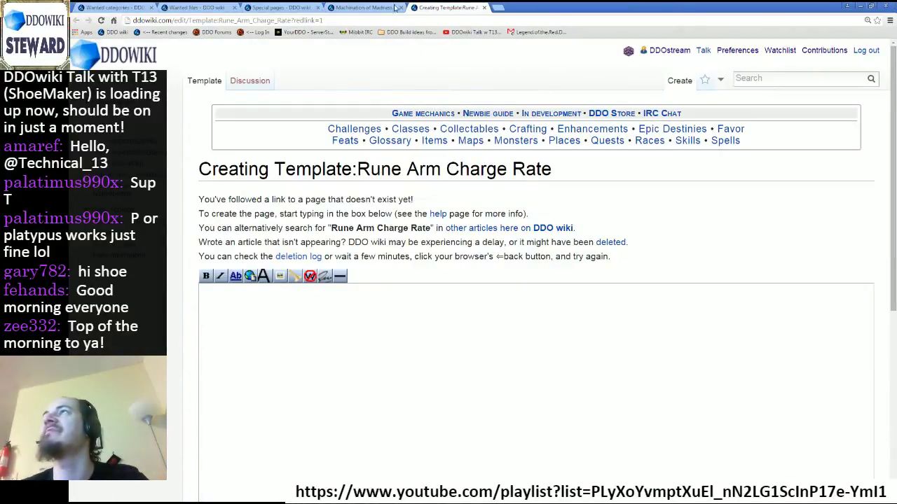
{"action": "left_click", "coordinate": [371, 7]}
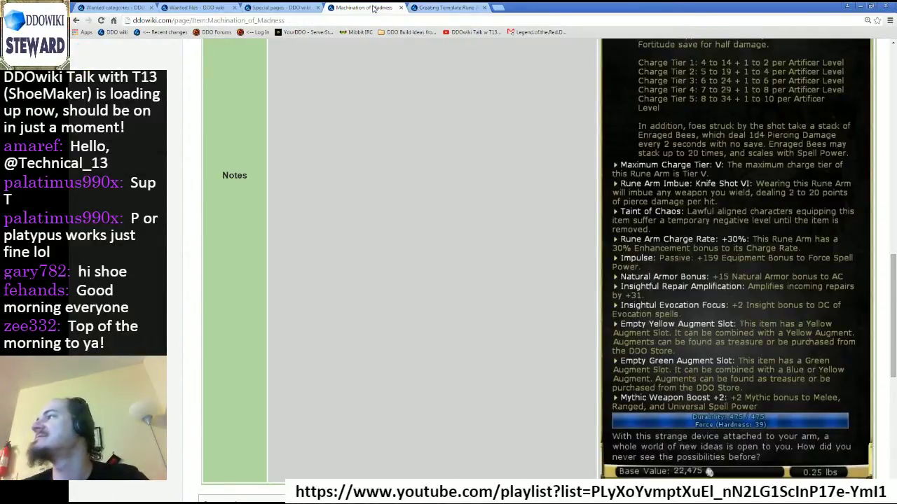
{"action": "left_click", "coordinate": [431, 7]}
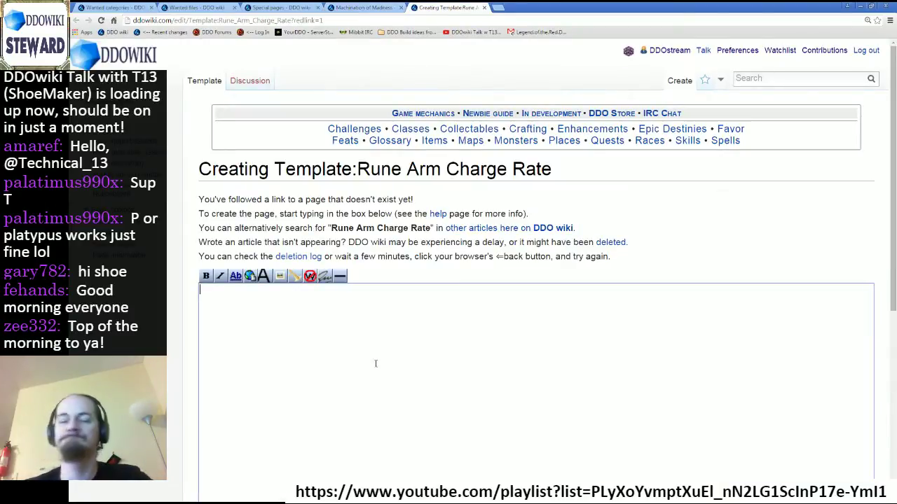
{"action": "type", "text": "{{}}"}
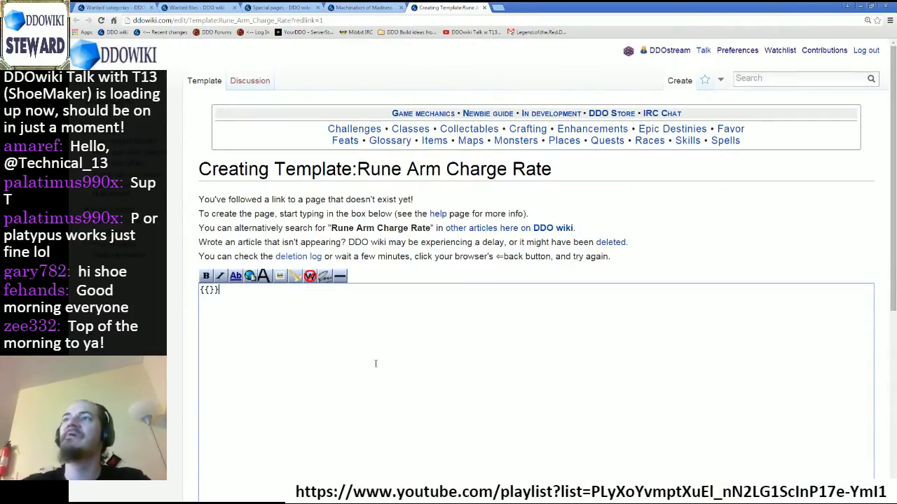
{"action": "type", "text": "|"}
{"action": "type", "text": "fort"}
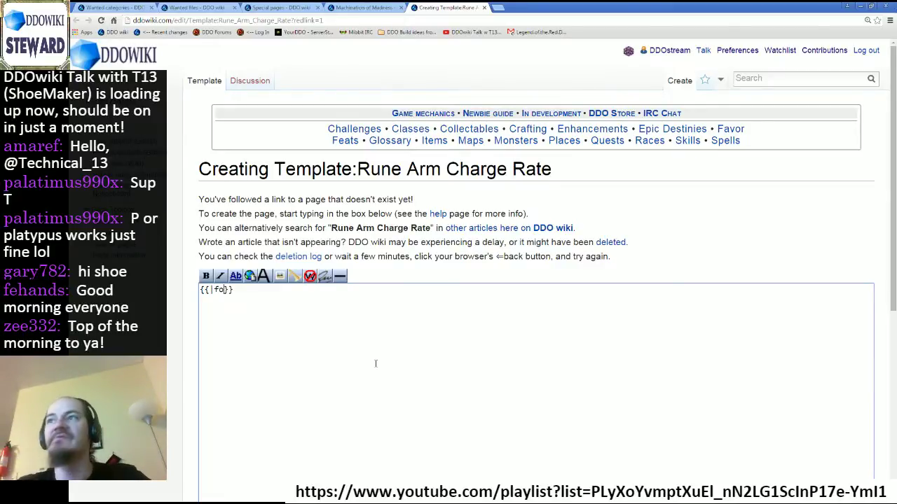
{"action": "key", "text": "BackSpace"}
{"action": "key", "text": "BackSpace"}
{"action": "key", "text": "BackSpace"}
{"action": "key", "text": "BackSpace"}
{"action": "key", "text": "BackSpace"}
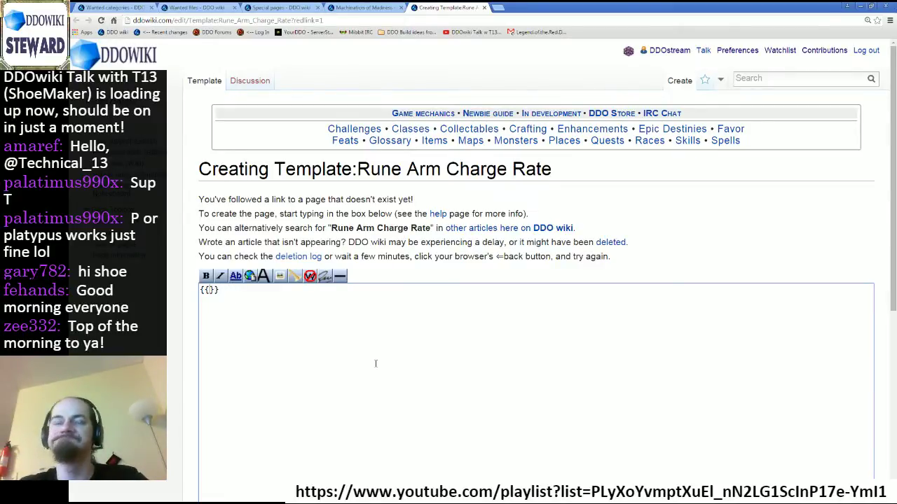
Step: Complete the template call as {{Fort|4}} and check the list of templates used in the page preview
{"action": "type", "text": "Fort|"}
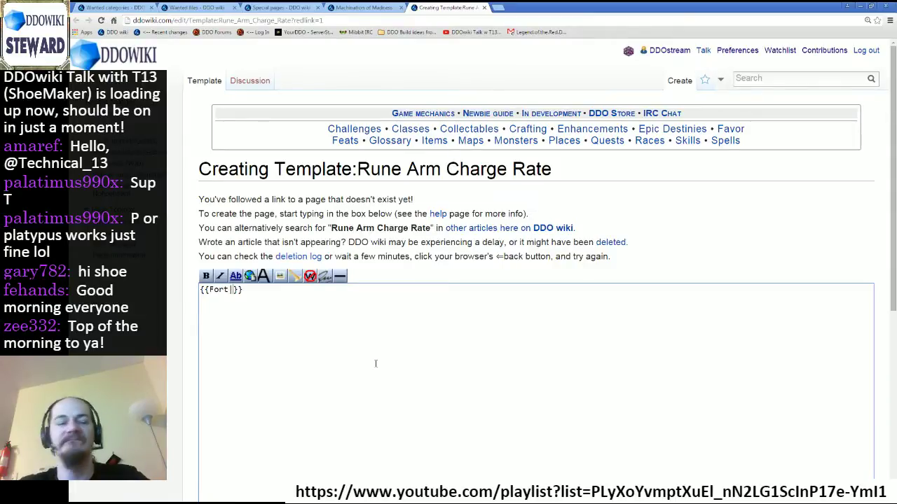
{"action": "type", "text": "4"}
{"action": "key", "text": "Return"}
{"action": "key", "text": "BackSpace"}
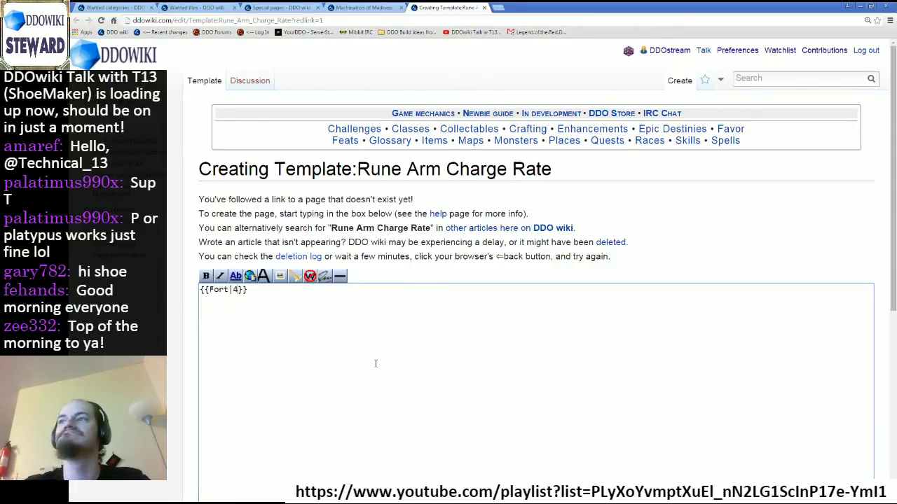
{"action": "scroll", "coordinate": [376, 363], "scroll_direction": "down", "scroll_amount": 3}
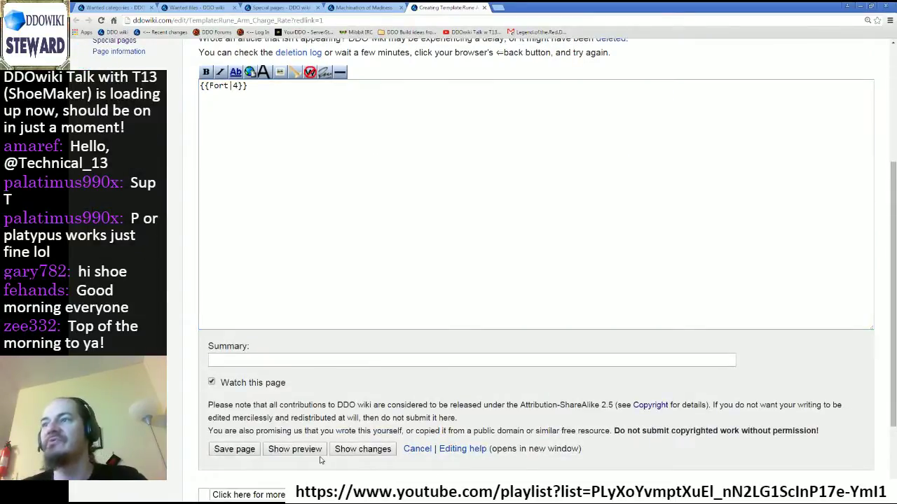
{"action": "scroll", "coordinate": [462, 296], "scroll_direction": "down", "scroll_amount": 1}
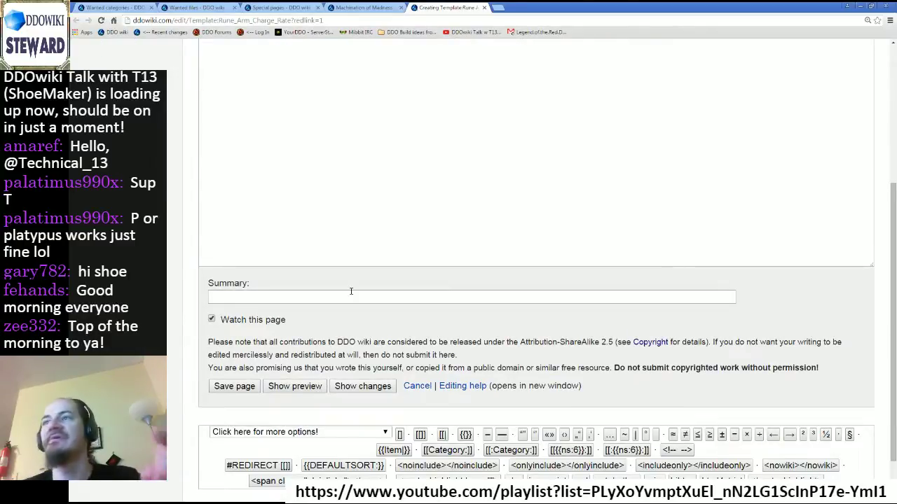
{"action": "scroll", "coordinate": [351, 291], "scroll_direction": "up", "scroll_amount": 1}
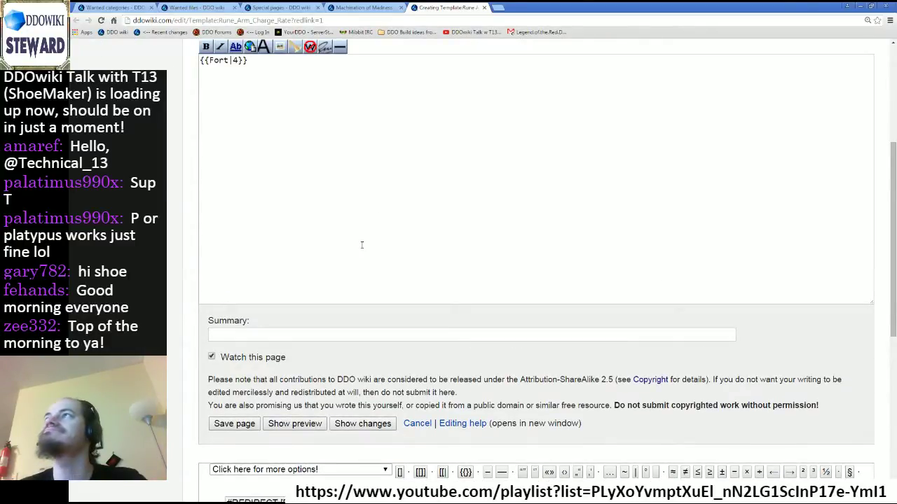
{"action": "scroll", "coordinate": [418, 290], "scroll_direction": "down", "scroll_amount": 6}
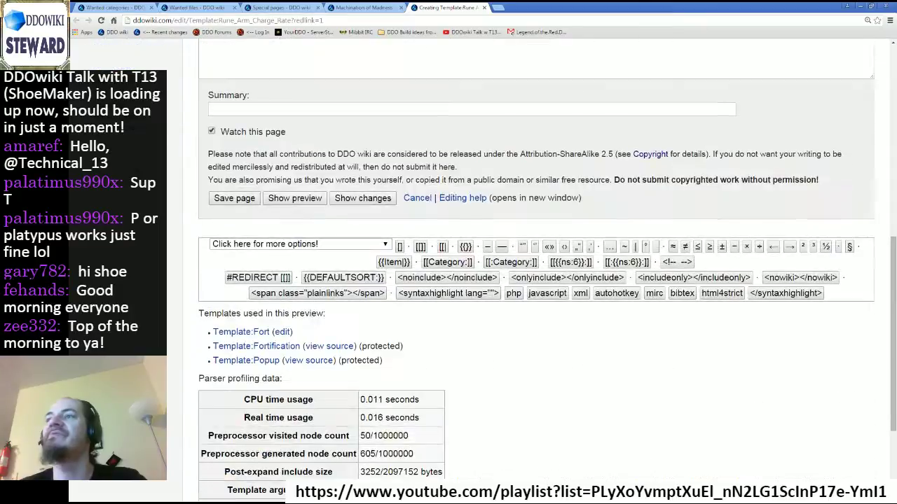
Step: Open the source of Template:Fortification in a separate tab and cut the {{Fort|4}} text out of the Rune Arm Charge Rate draft
{"action": "middle_click", "coordinate": [349, 351]}
{"action": "scroll", "coordinate": [349, 352], "scroll_direction": "up", "scroll_amount": 6}
{"action": "key", "text": "ctrl+a"}
{"action": "key", "text": "ctrl+x"}
Step: Examine the coding section in the source of Template:Fortification
{"action": "left_click", "coordinate": [522, 8]}
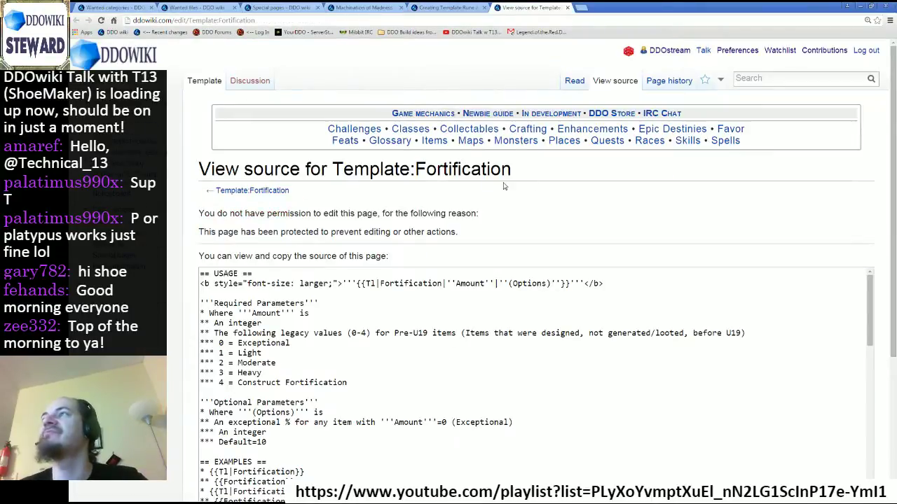
{"action": "scroll", "coordinate": [506, 185], "scroll_direction": "down", "scroll_amount": 3}
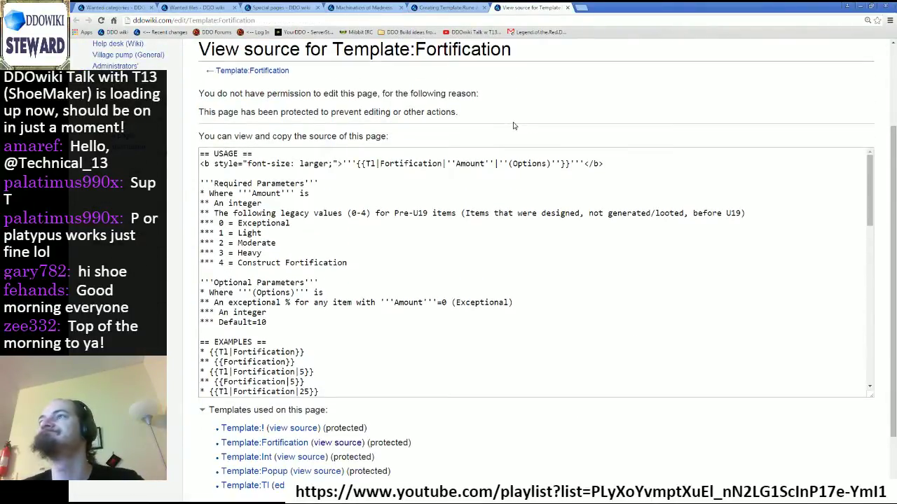
{"action": "scroll", "coordinate": [459, 297], "scroll_direction": "down", "scroll_amount": 10}
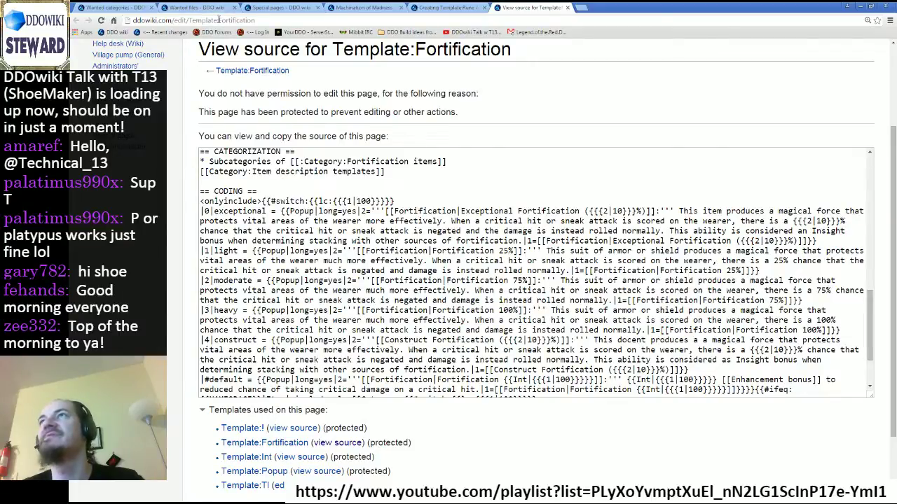
Step: Replace the Fortification template name in the page address with a name beginning with Piercin
{"action": "left_click_drag", "start_coordinate": [219, 20], "coordinate": [254, 19]}
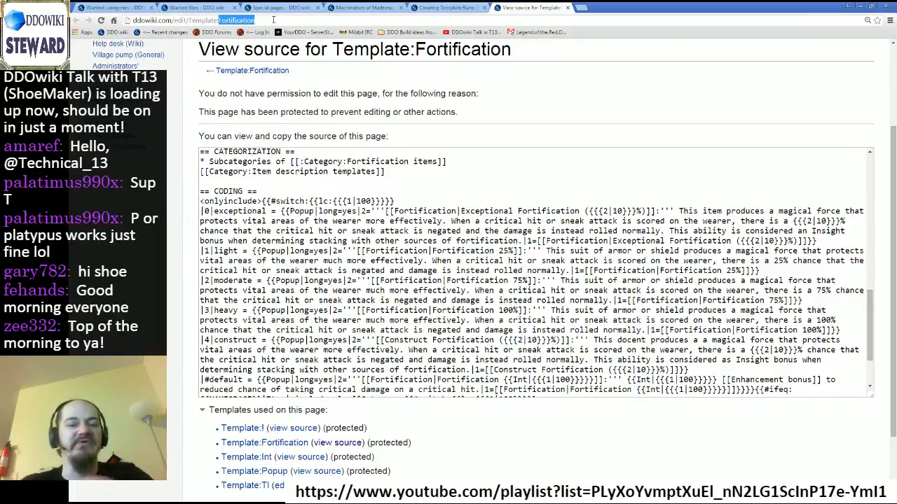
{"action": "type", "text": "Pierci"}
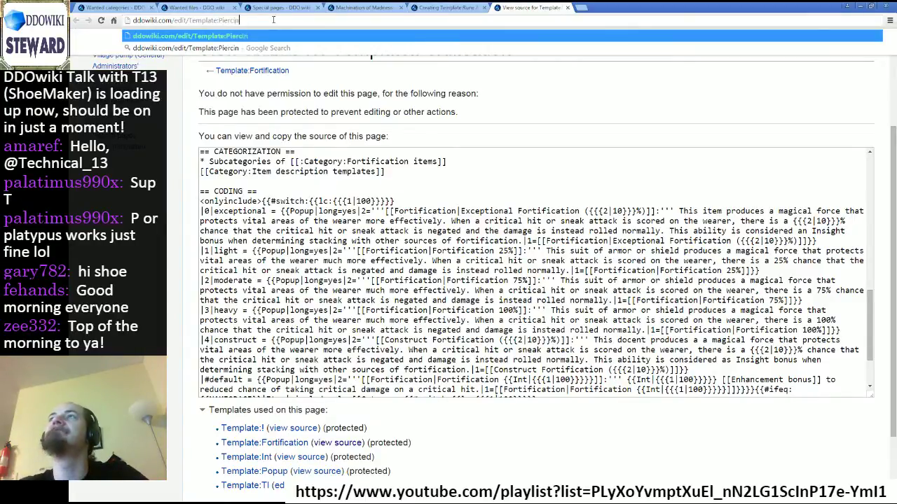
Step: Try to open the source of Template:Piercing, and start a wiki search for "Pierc"
{"action": "type", "text": "ng"}
{"action": "key", "text": "Return"}
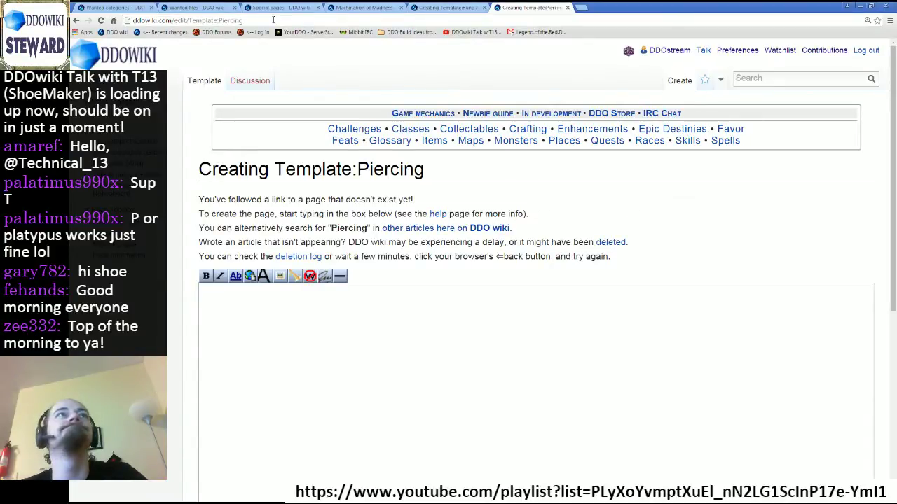
{"action": "left_click", "coordinate": [792, 78]}
{"action": "type", "text": "Pierc"}
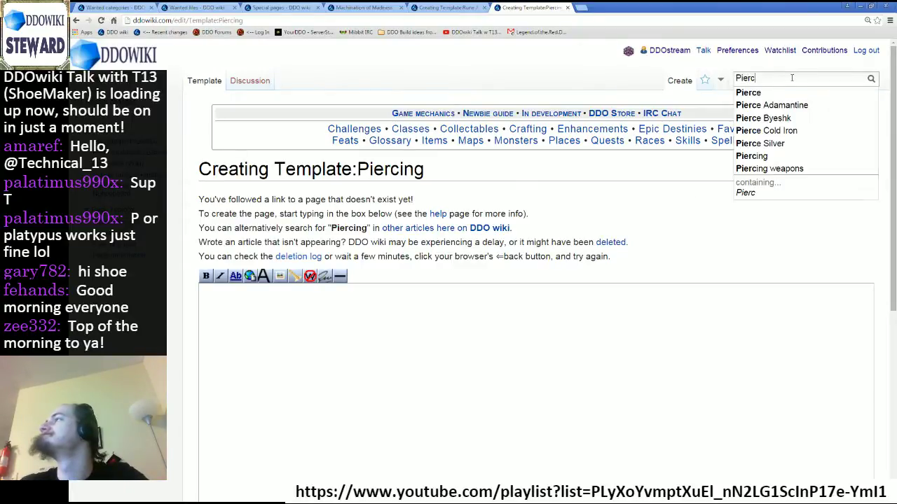
{"action": "key", "text": "BackSpace"}
{"action": "key", "text": "BackSpace"}
{"action": "key", "text": "BackSpace"}
{"action": "key", "text": "BackSpace"}
{"action": "key", "text": "BackSpace"}
Step: Search the wiki for "T:Armor-Piercing"
{"action": "type", "text": "A"}
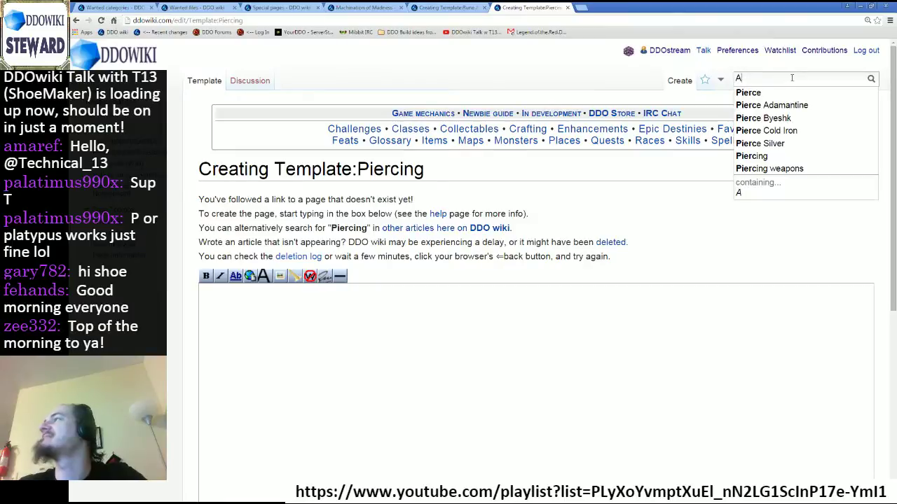
{"action": "type", "text": "rmor"}
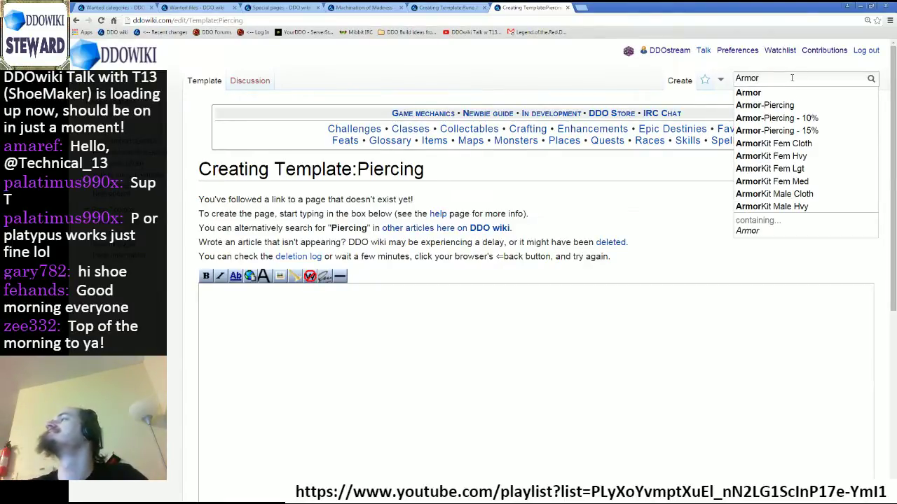
{"action": "key", "text": "Down"}
{"action": "key", "text": "Down"}
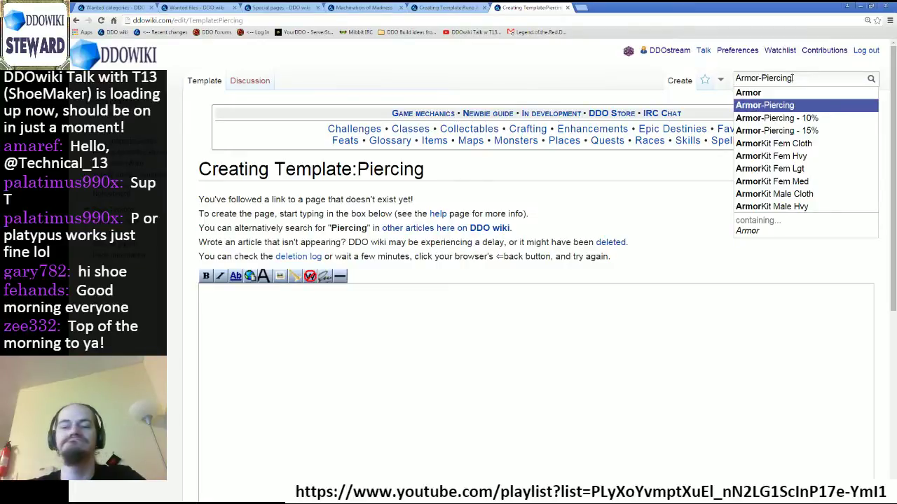
{"action": "key", "text": "Home"}
{"action": "type", "text": "T:"}
{"action": "key", "text": "Return"}
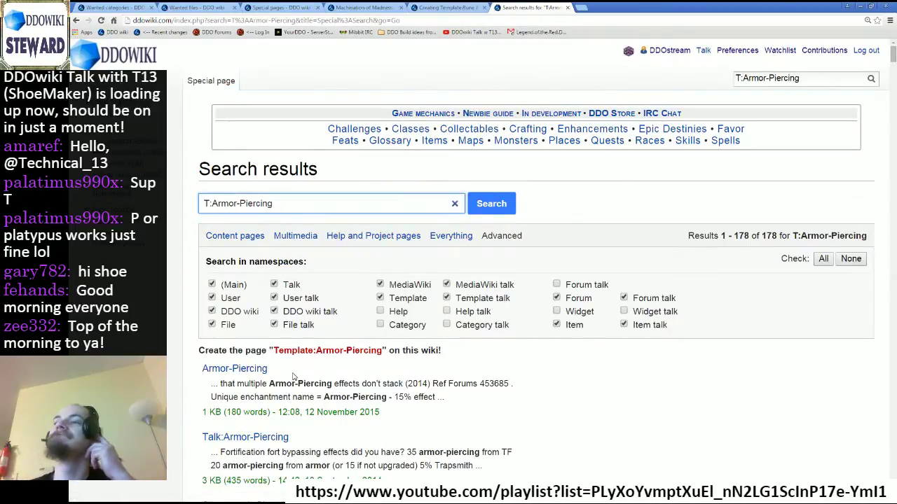
Step: Open the Armor-Piercing article, go to the Assassin Initiate's Leathers item, and view its Armor-Piercing - 10% description
{"action": "scroll", "coordinate": [393, 381], "scroll_direction": "down", "scroll_amount": 3}
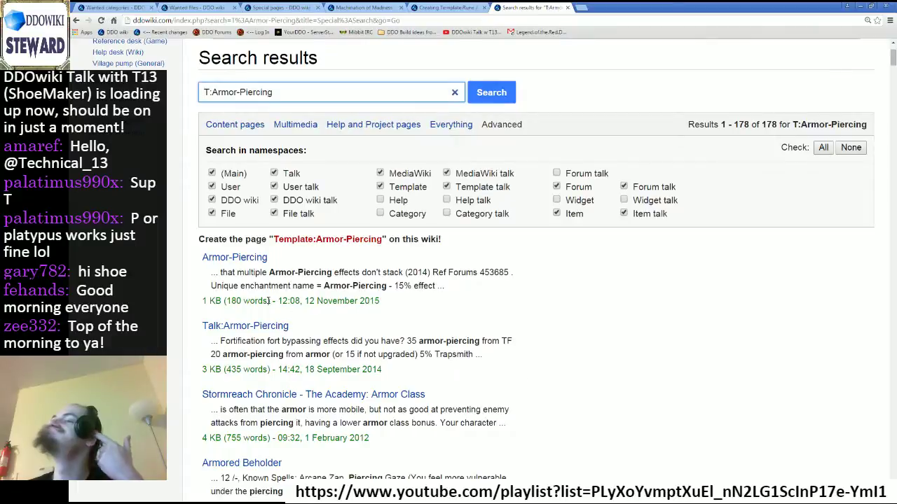
{"action": "left_click", "coordinate": [237, 260]}
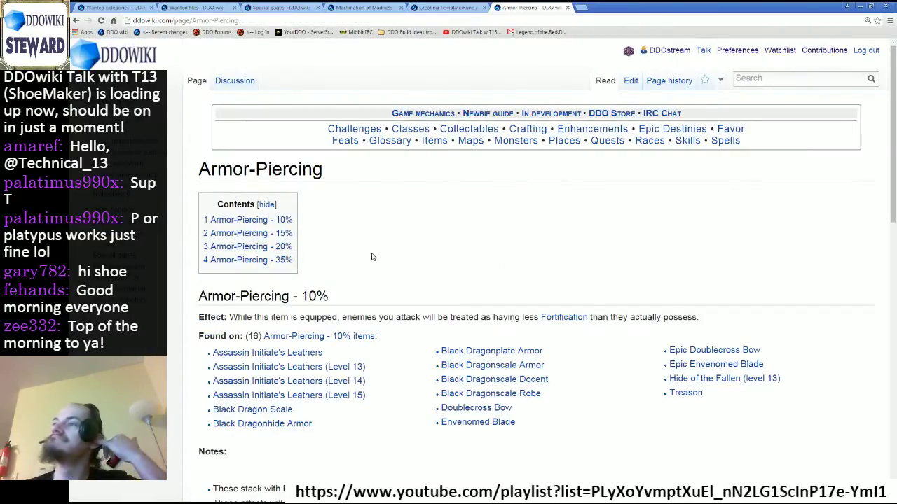
{"action": "scroll", "coordinate": [446, 341], "scroll_direction": "down", "scroll_amount": 3}
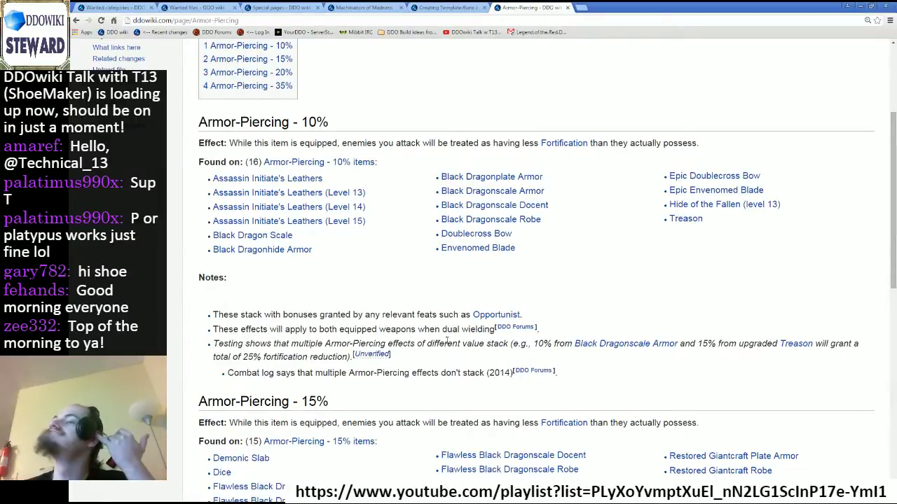
{"action": "left_click", "coordinate": [306, 180]}
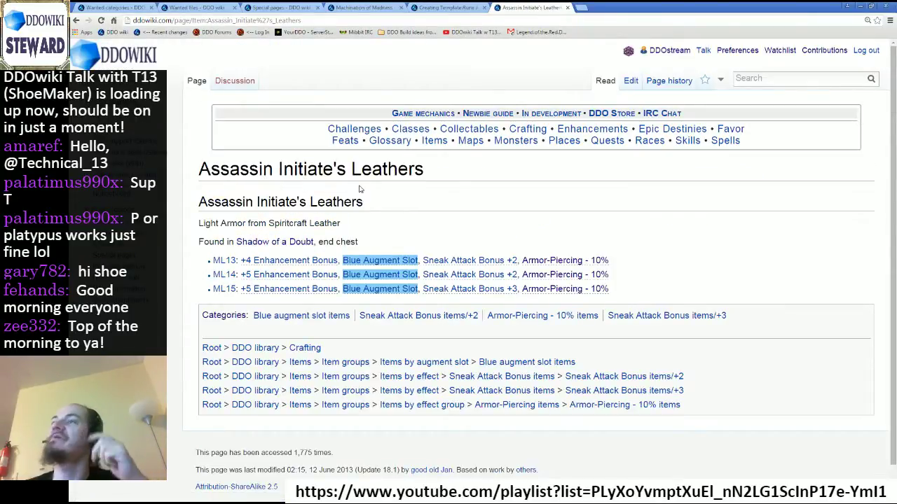
{"action": "mouse_move", "coordinate": [611, 260]}
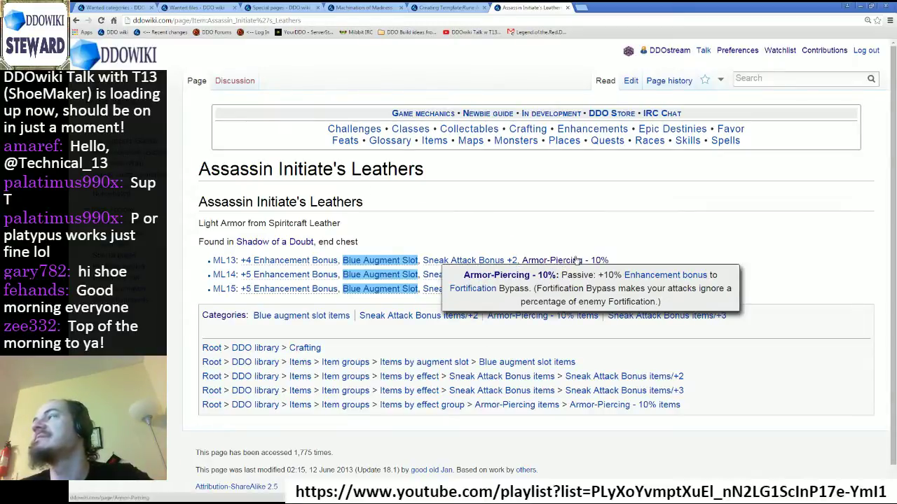
Step: Open the source of Assassin Initiate's Leathers and from there open Template:ArmorPiercing for editing
{"action": "left_click", "coordinate": [628, 83]}
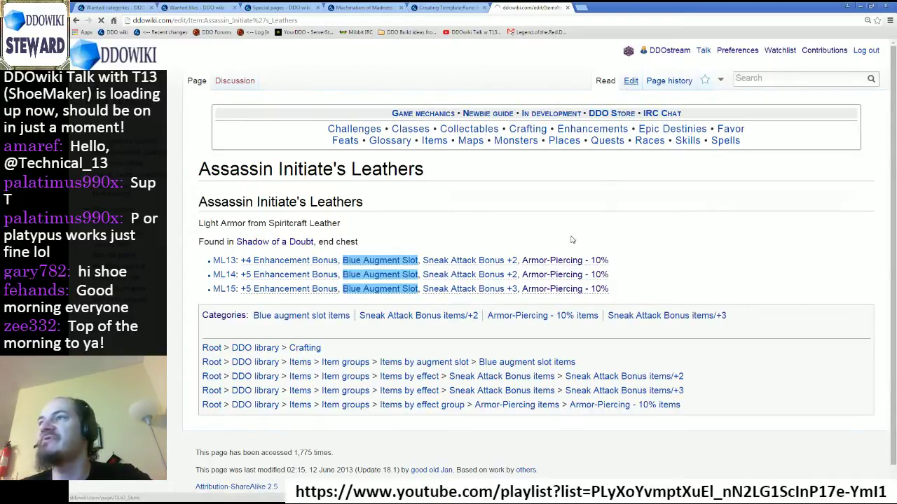
{"action": "scroll", "coordinate": [173, 346], "scroll_direction": "down", "scroll_amount": 4}
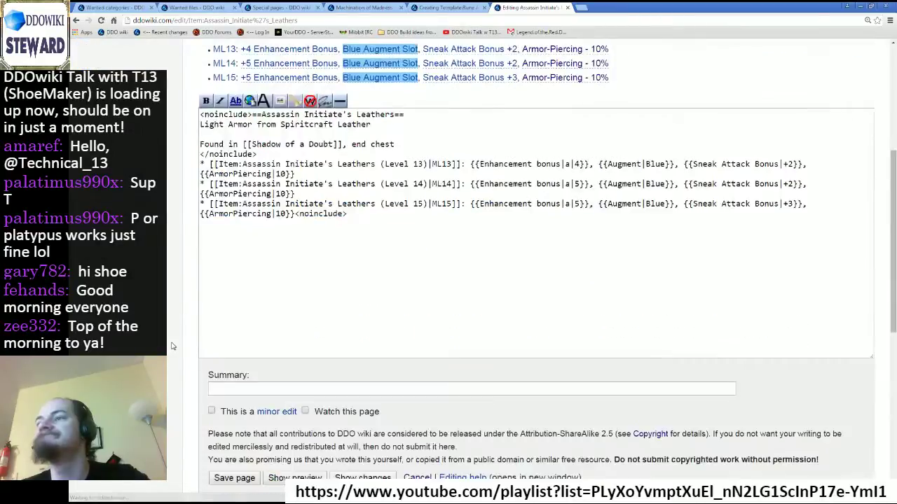
{"action": "scroll", "coordinate": [173, 346], "scroll_direction": "down", "scroll_amount": 5}
{"action": "left_click", "coordinate": [332, 280]}
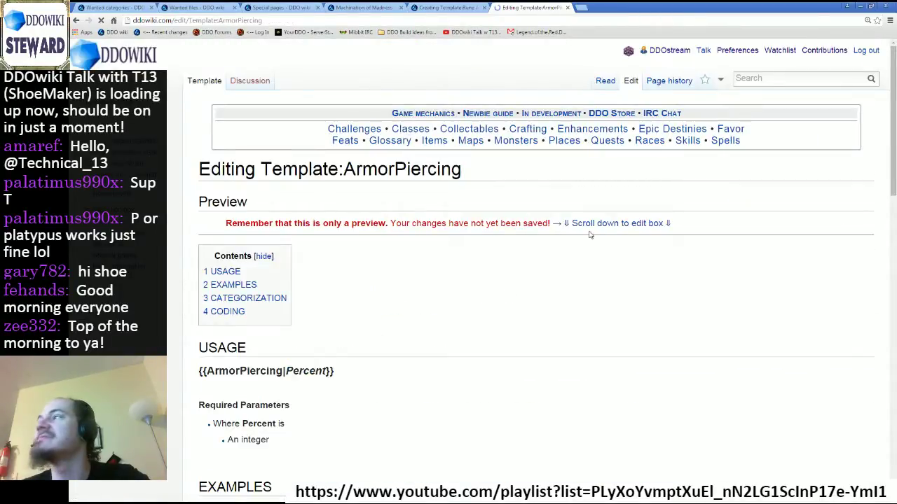
Step: Copy the entire source of Template:ArmorPiercing into the empty Template:Rune Arm Charge Rate page, closing the ArmorPiercing page
{"action": "left_click", "coordinate": [587, 226]}
{"action": "left_click", "coordinate": [549, 181]}
{"action": "key", "text": "ctrl+a"}
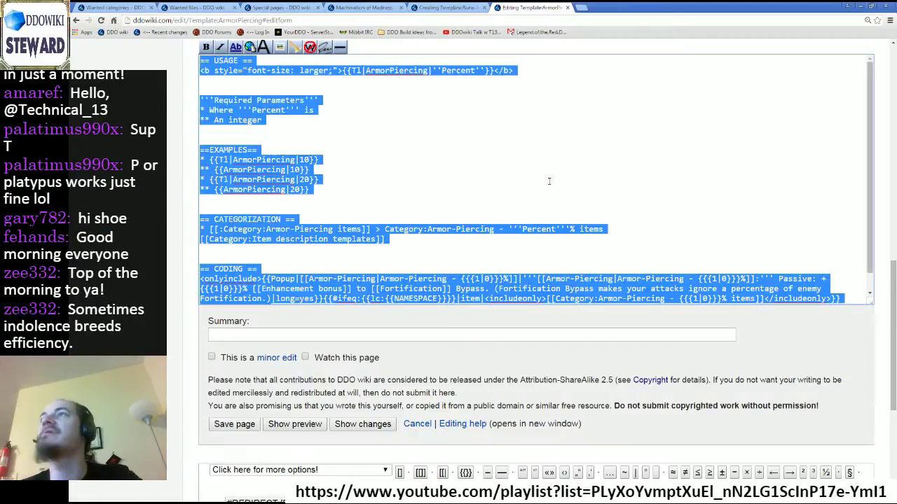
{"action": "left_click", "coordinate": [566, 8]}
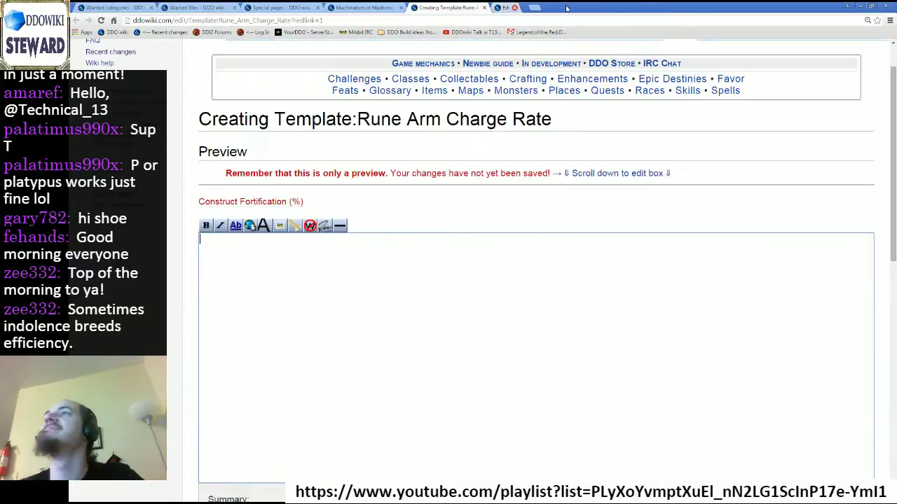
{"action": "left_click", "coordinate": [441, 280]}
{"action": "key", "text": "ctrl+v"}
Step: Replace "ArmorPiercing" in the Usage line with "Rune Arm Charge Rate", copied from the page title
{"action": "scroll", "coordinate": [366, 294], "scroll_direction": "up", "scroll_amount": 3}
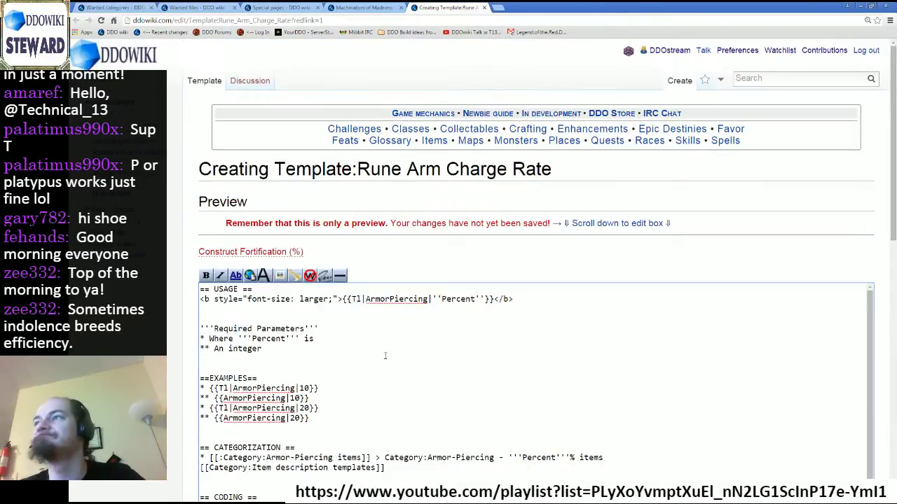
{"action": "left_click_drag", "start_coordinate": [358, 170], "coordinate": [551, 170]}
{"action": "key", "text": "ctrl+c"}
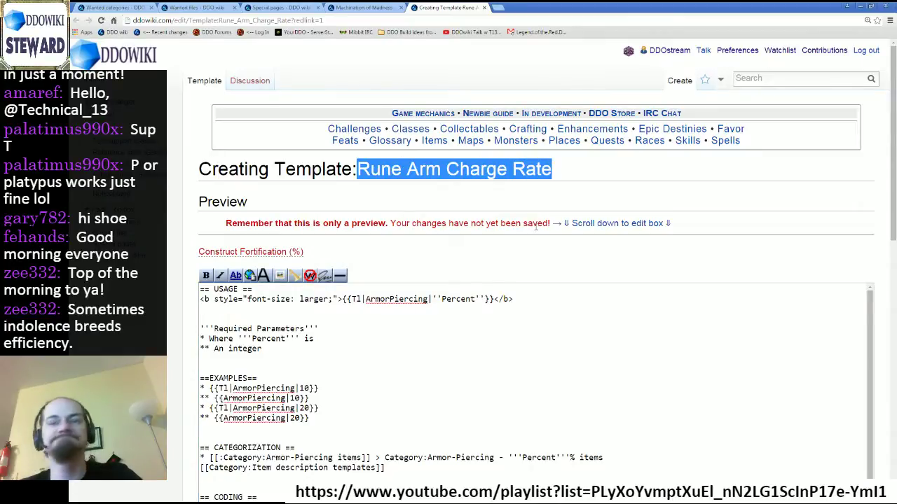
{"action": "left_click", "coordinate": [388, 301]}
{"action": "double_click", "coordinate": [388, 299]}
{"action": "key", "text": "ctrl+v"}
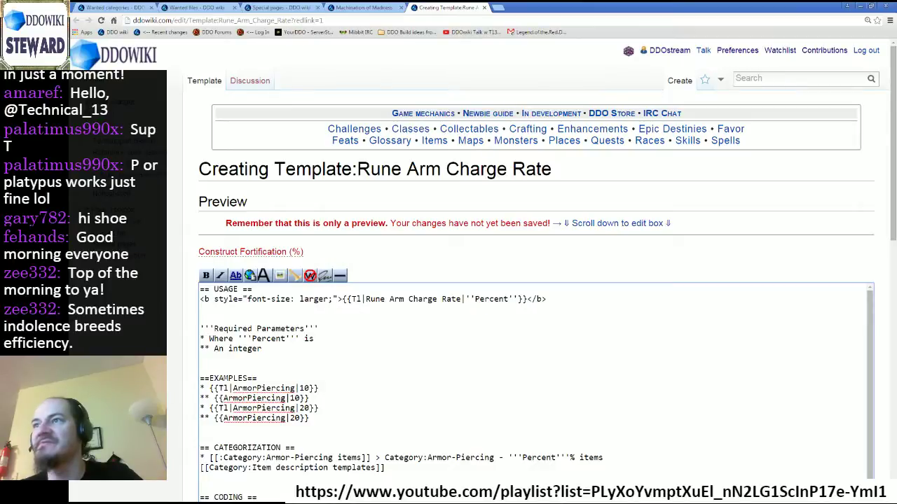
Step: Replace "ArmorPiercing" with "Rune Arm Charge Rate" in all four lines of the Examples section
{"action": "scroll", "coordinate": [208, 376], "scroll_direction": "down", "scroll_amount": 1}
{"action": "double_click", "coordinate": [264, 367]}
{"action": "key", "text": "ctrl+v"}
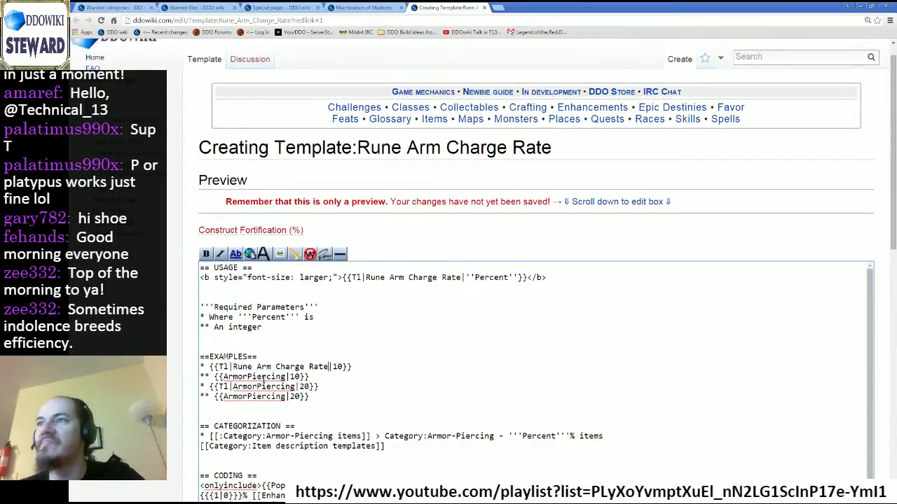
{"action": "double_click", "coordinate": [259, 377]}
{"action": "key", "text": "ctrl+v"}
{"action": "double_click", "coordinate": [260, 387]}
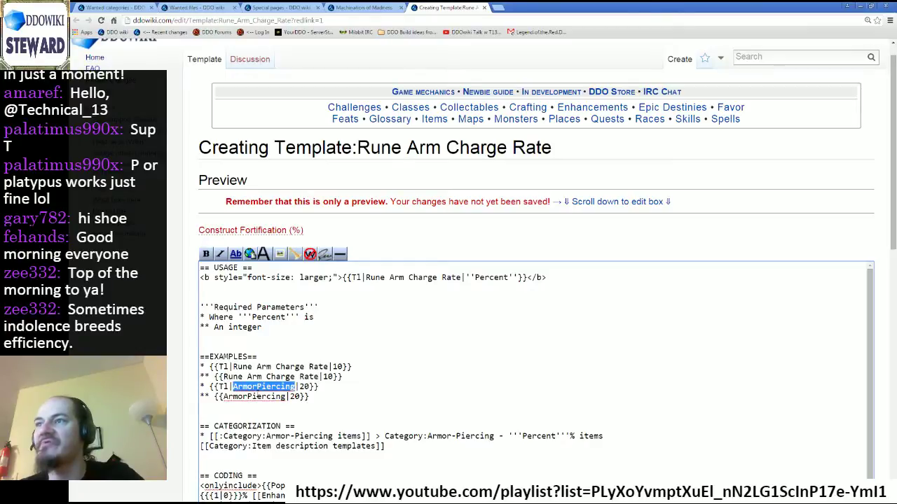
{"action": "key", "text": "ctrl+v"}
{"action": "double_click", "coordinate": [260, 397]}
{"action": "key", "text": "ctrl+v"}
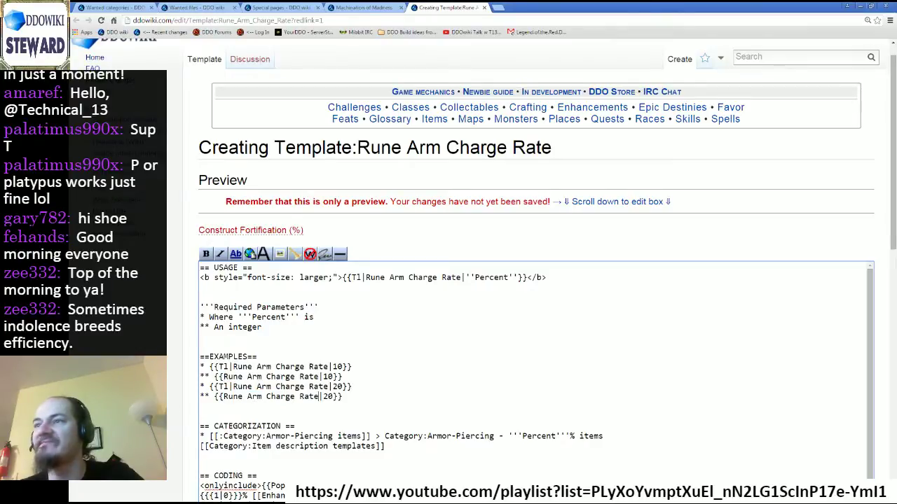
Step: Try "Fast" in place of "Armor-Piercing" in the first category link of the Categorization section, and erase it
{"action": "scroll", "coordinate": [261, 278], "scroll_direction": "down", "scroll_amount": 3}
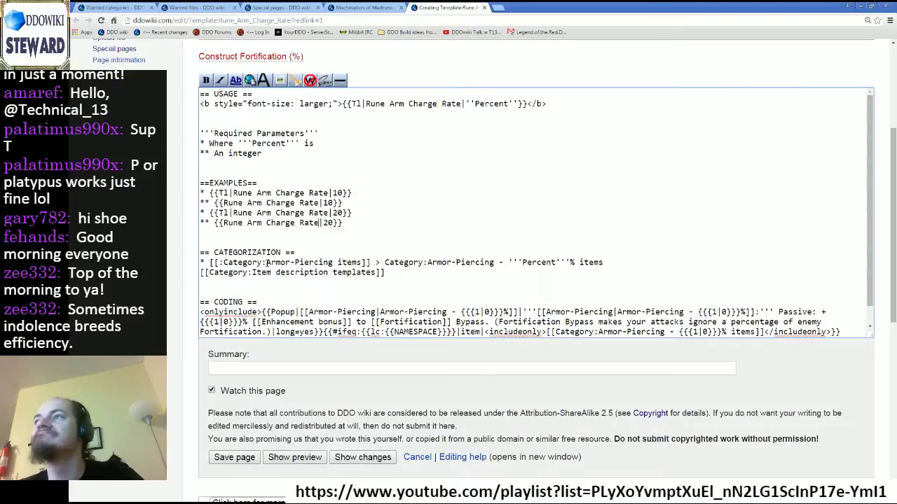
{"action": "left_click_drag", "start_coordinate": [266, 262], "coordinate": [334, 263]}
{"action": "type", "text": "Fast"}
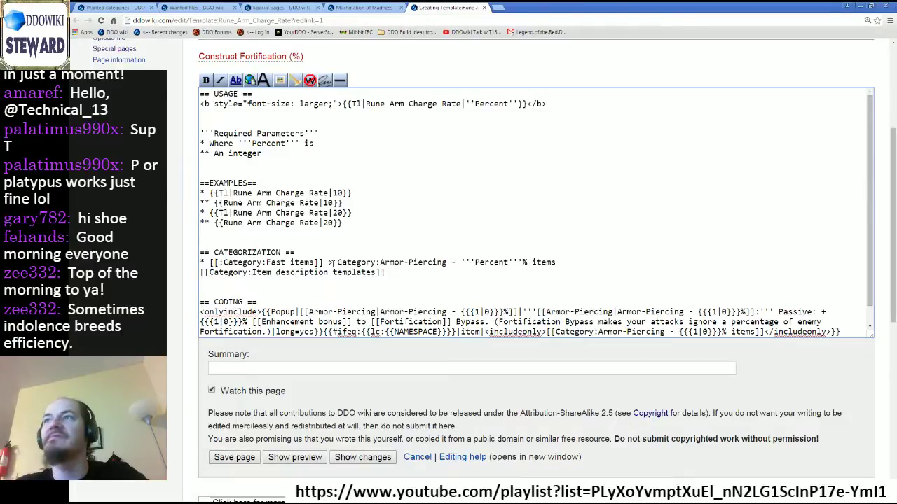
{"action": "key", "text": "BackSpace"}
{"action": "key", "text": "BackSpace"}
{"action": "key", "text": "BackSpace"}
{"action": "key", "text": "BackSpace"}
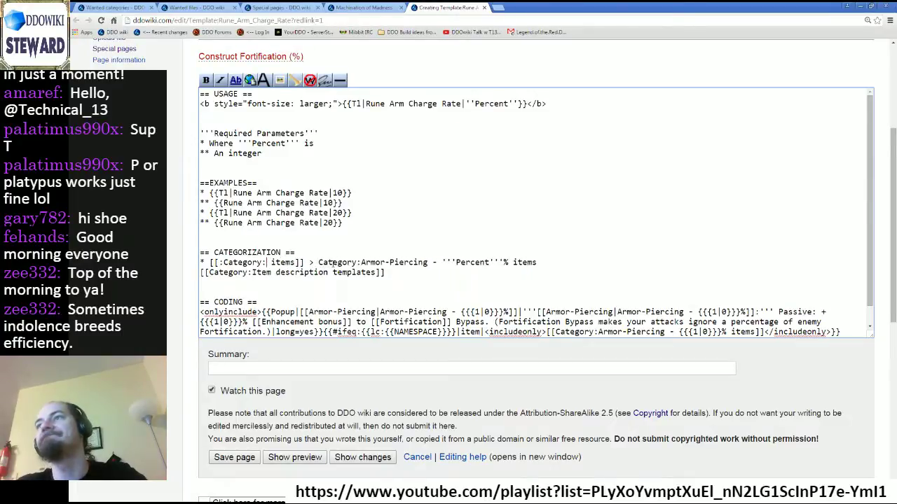
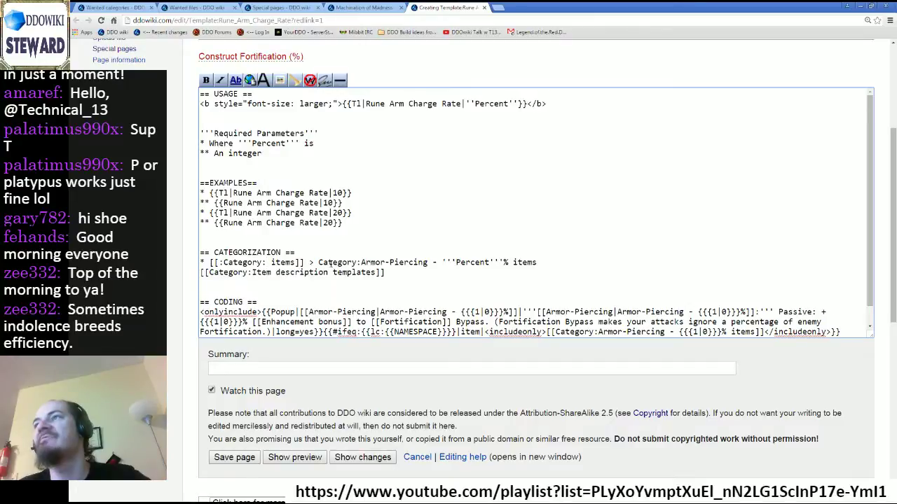
Step: Restore "Armor-Piercing" in the first category link of the Categorization section
{"action": "scroll", "coordinate": [394, 254], "scroll_direction": "down", "scroll_amount": 3}
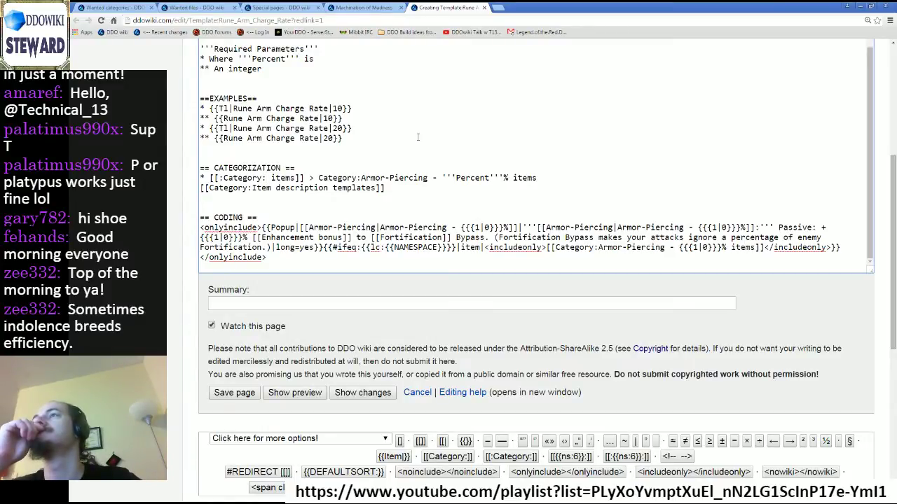
{"action": "type", "text": "Armor-Piercing"}
{"action": "key", "text": "ctrl+shift+Left"}
{"action": "key", "text": "ctrl+shift+Left"}
{"action": "key", "text": "ctrl+shift+Left"}
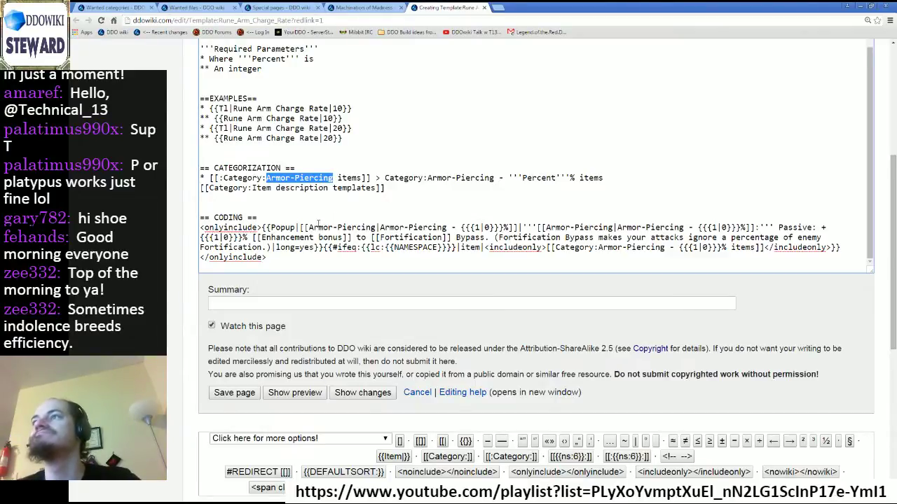
Step: Check the charge rate wording on the Machination of Madness page, and replace "[[Armor-Piercing|Armor-Piercing" in the popup code with "Rune Arm Charge Rate:"
{"action": "left_click_drag", "start_coordinate": [309, 227], "coordinate": [377, 227]}
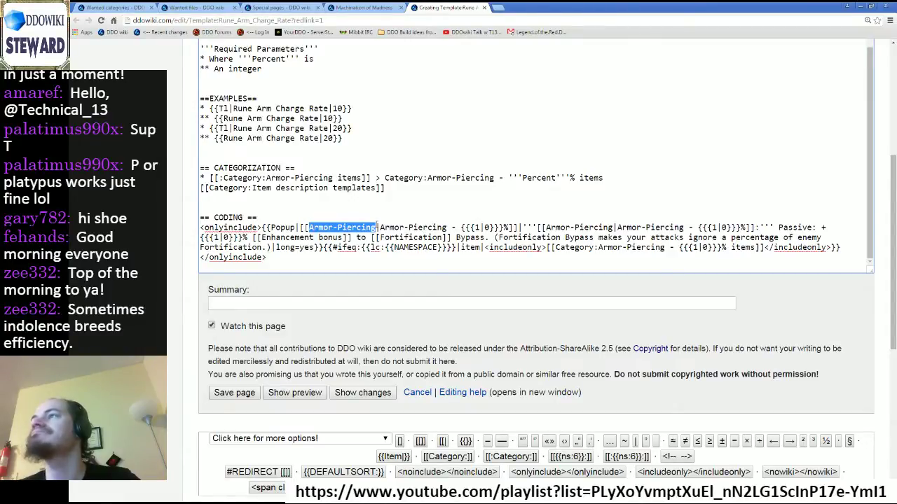
{"action": "left_click_drag", "start_coordinate": [447, 227], "coordinate": [300, 227]}
{"action": "left_click", "coordinate": [363, 7]}
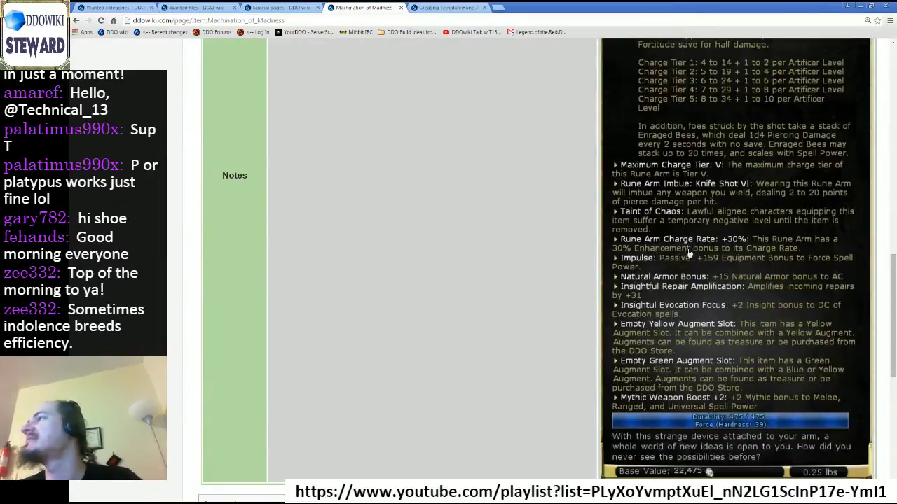
{"action": "left_click", "coordinate": [447, 7]}
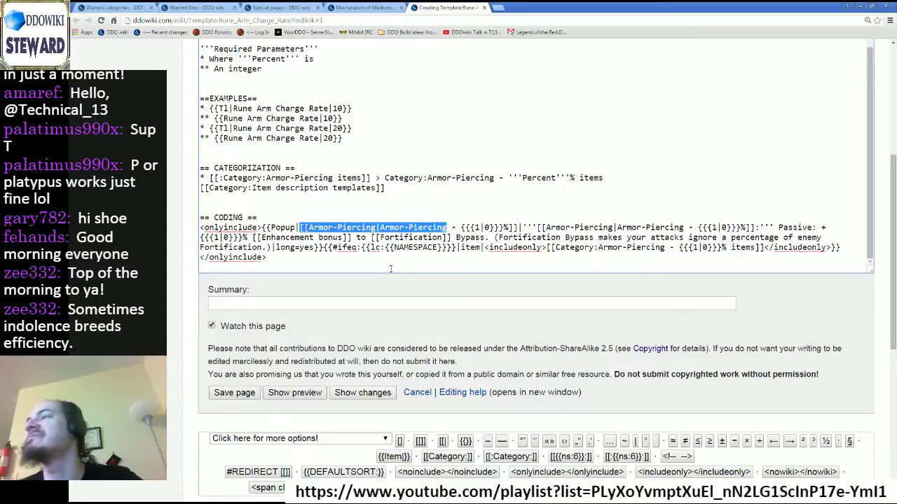
{"action": "type", "text": "Rune Arm Charge Rate"}
{"action": "type", "text": ":"}
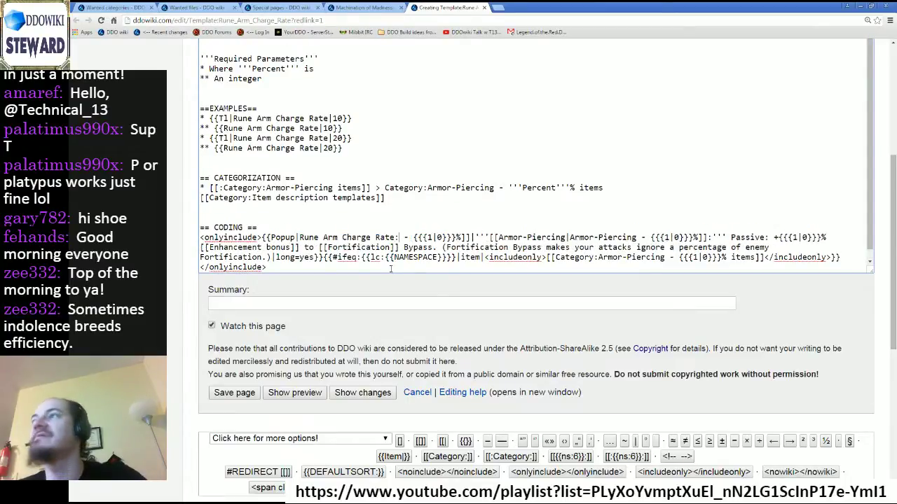
Step: Remove the leftover dash and closing link brackets so the popup's first parameter reads "Rune Arm Charge Rate: {{{1|0}}}%"
{"action": "key", "text": "Right"}
{"action": "key", "text": "Delete"}
{"action": "key", "text": "Delete"}
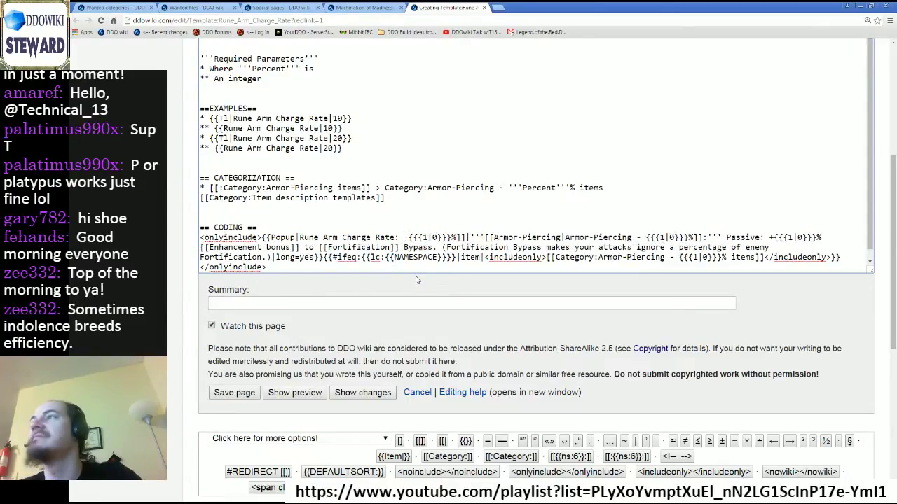
{"action": "left_click", "coordinate": [452, 239]}
{"action": "key", "text": "Delete"}
{"action": "key", "text": "Delete"}
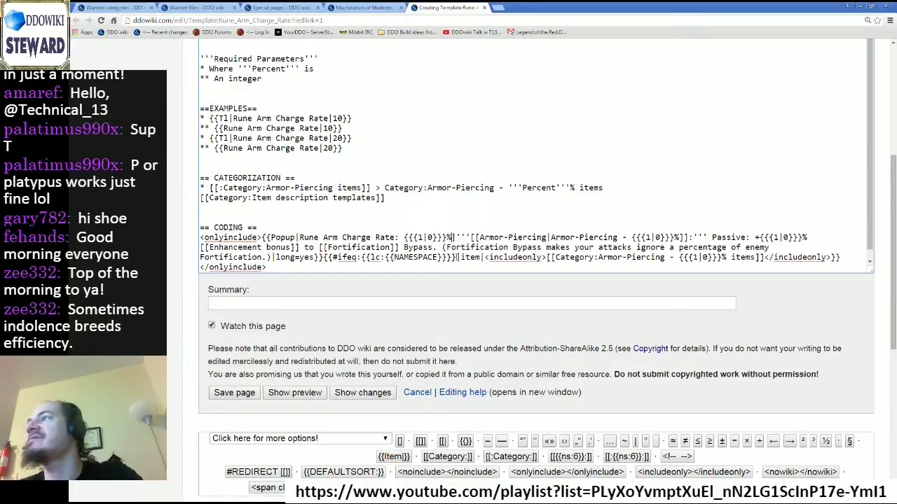
Step: Replace the bold Armor-Piercing link in the popup's second parameter with "Rune Arm Charge Rate: {{{1|0}}}%:", reusing the first parameter's text
{"action": "left_click_drag", "start_coordinate": [300, 238], "coordinate": [454, 235]}
{"action": "key", "text": "ctrl+c"}
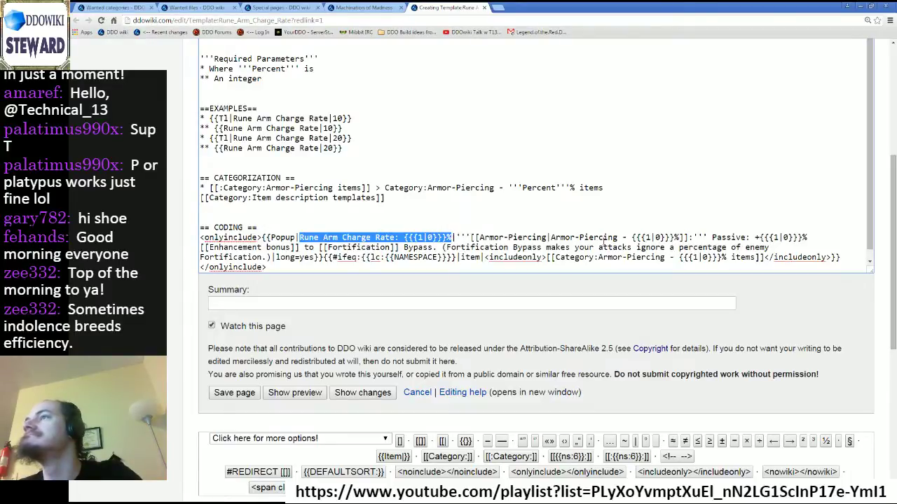
{"action": "left_click", "coordinate": [692, 238]}
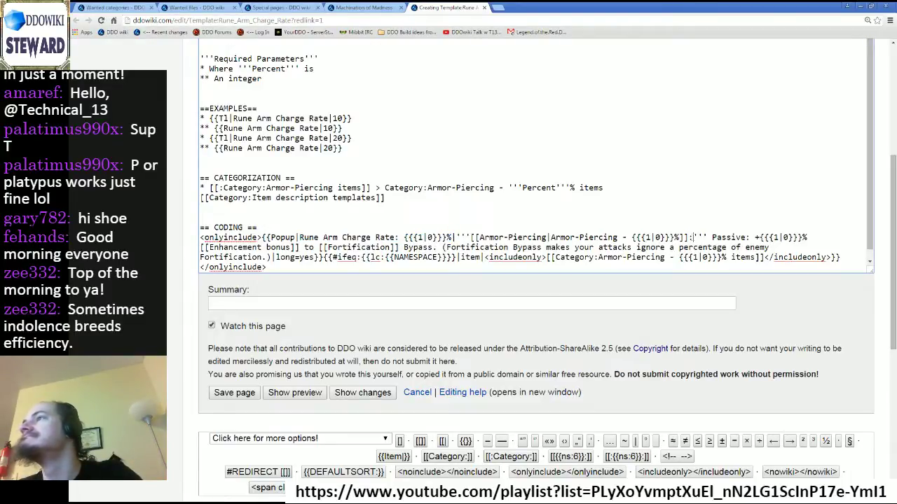
{"action": "left_click_drag", "start_coordinate": [692, 239], "coordinate": [465, 238]}
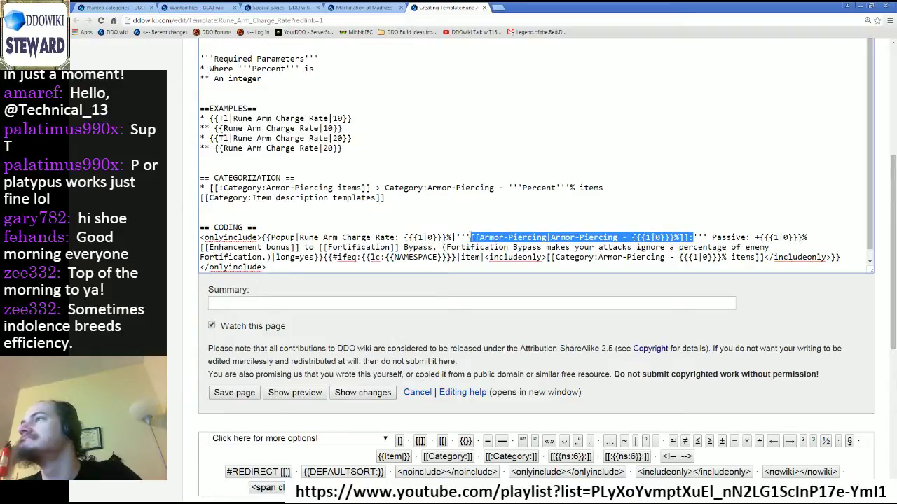
{"action": "key", "text": "ctrl+v"}
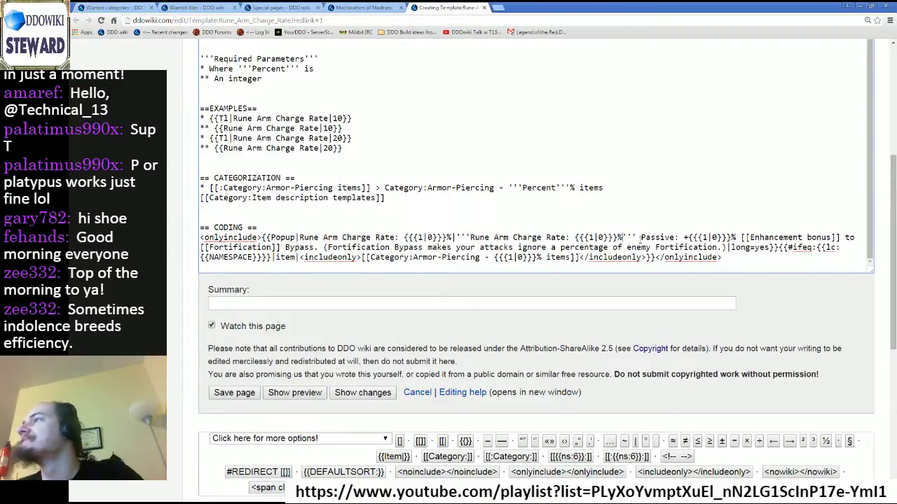
{"action": "left_click", "coordinate": [364, 8]}
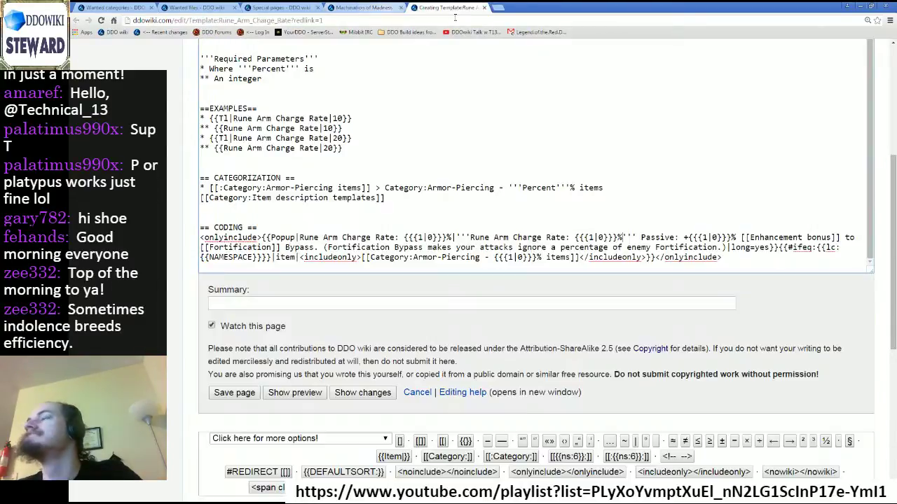
{"action": "left_click", "coordinate": [449, 8]}
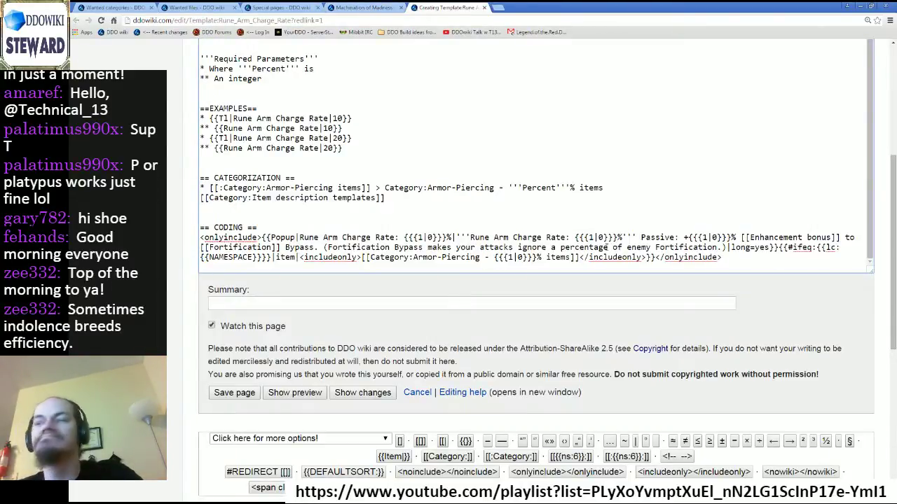
{"action": "type", "text": ":"}
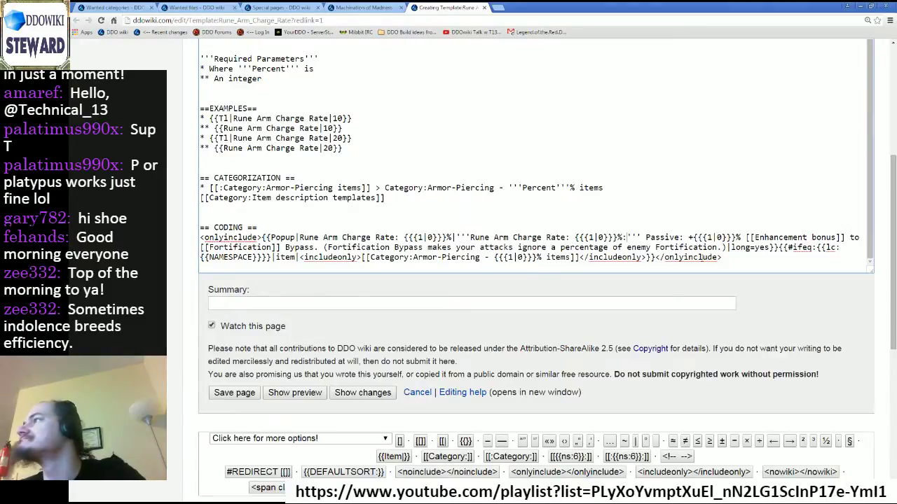
Step: Following the wording on the Machination of Madness page, replace "Passive:" in the popup description with "This Rune Arm has a" and remove the plus sign
{"action": "left_click", "coordinate": [371, 8]}
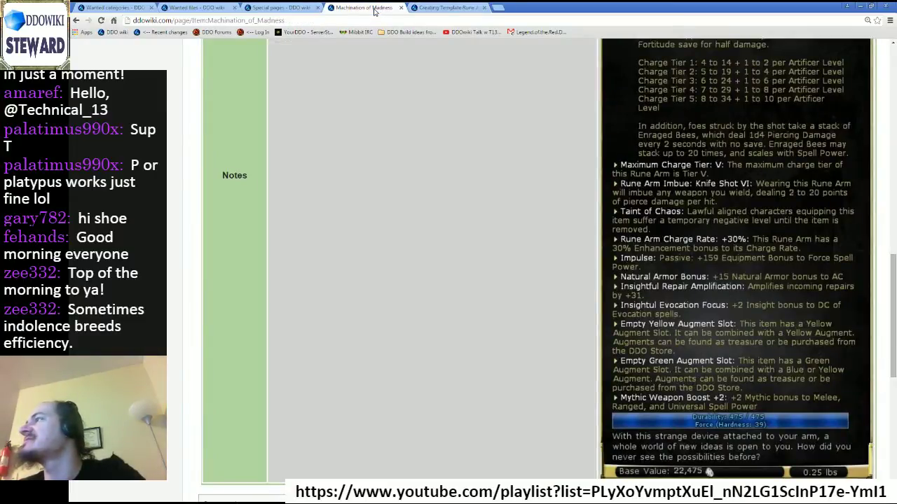
{"action": "left_click", "coordinate": [445, 8]}
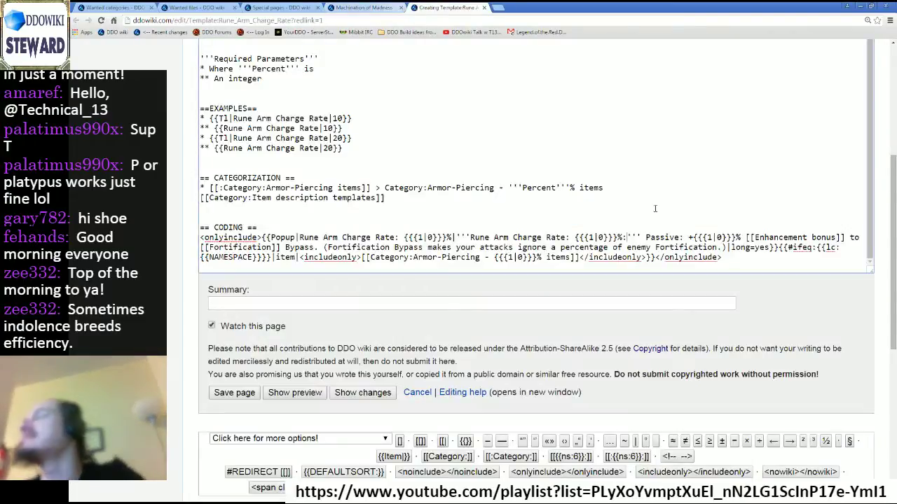
{"action": "left_click_drag", "start_coordinate": [646, 238], "coordinate": [680, 239]}
{"action": "type", "text": "This Rune Arm"}
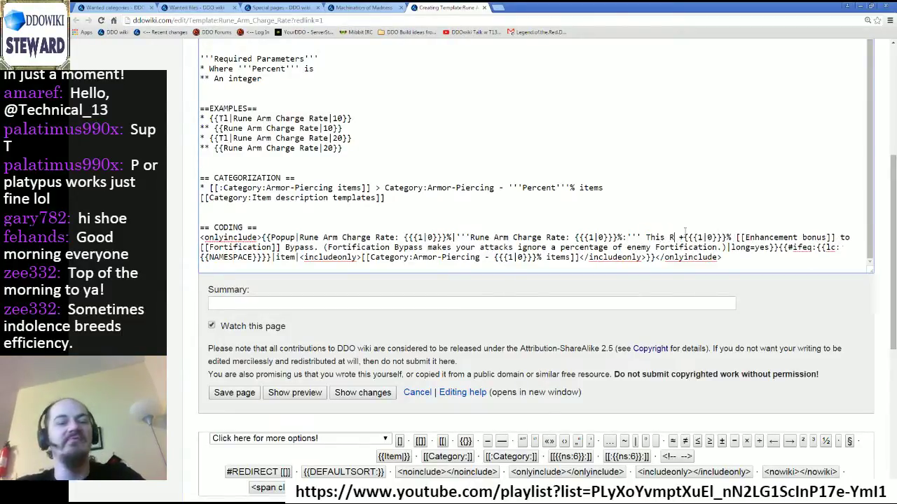
{"action": "type", "text": " has a"}
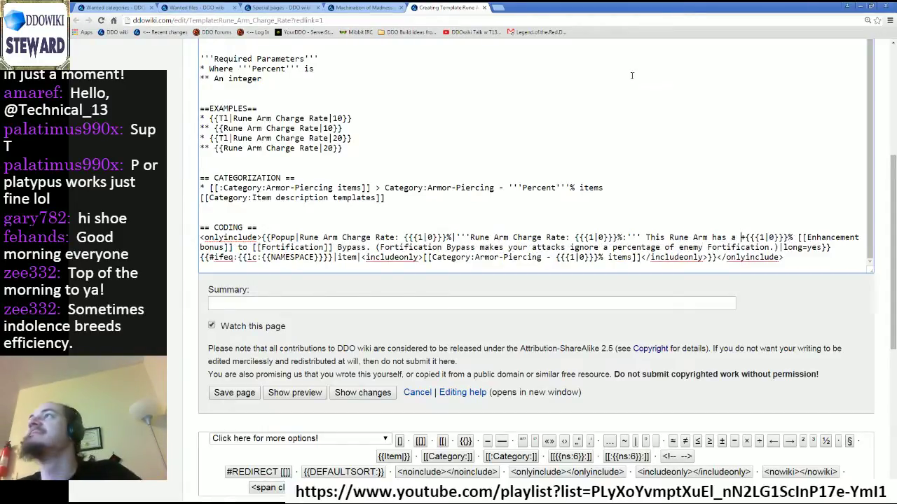
{"action": "left_click", "coordinate": [359, 7]}
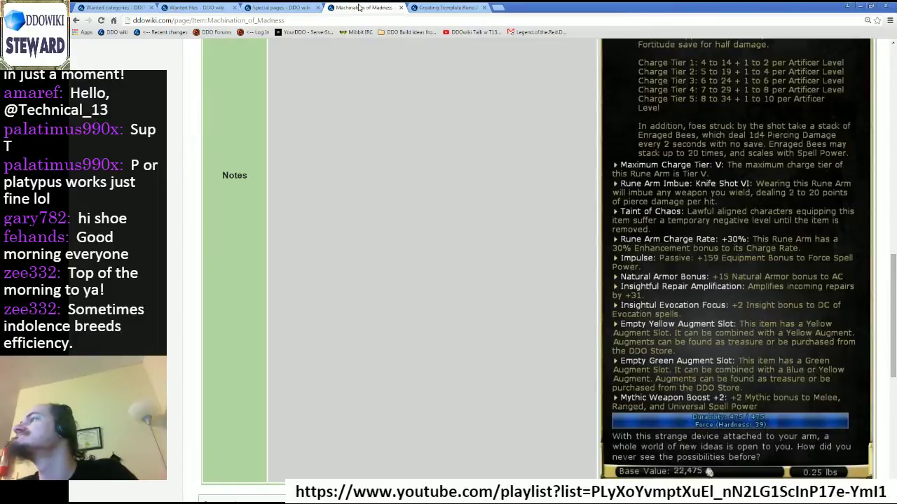
{"action": "left_click", "coordinate": [435, 8]}
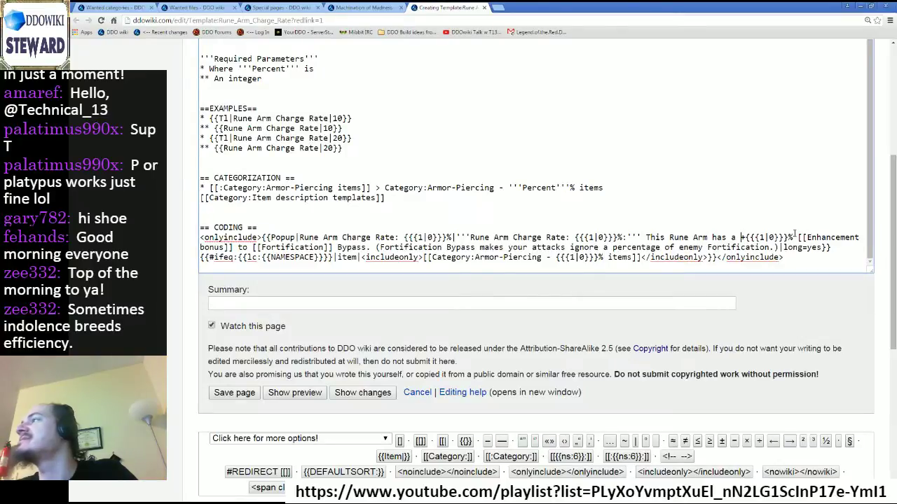
{"action": "key", "text": "BackSpace"}
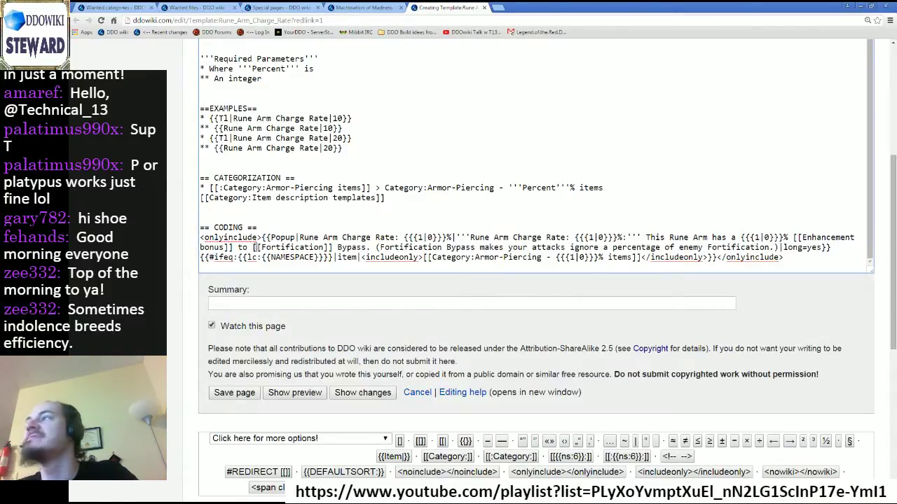
Step: Replace the Fortification link and bypass explanation in the popup description with "its Charge Rate."
{"action": "left_click_drag", "start_coordinate": [256, 247], "coordinate": [779, 248]}
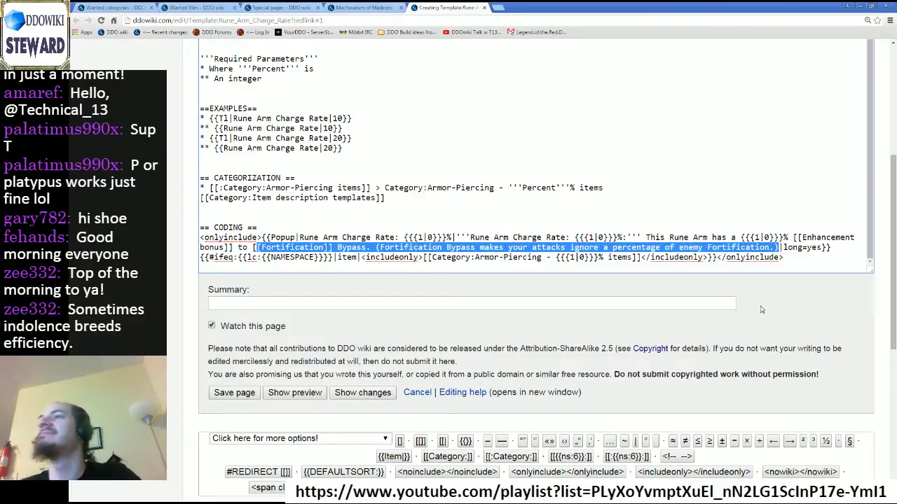
{"action": "type", "text": "it"}
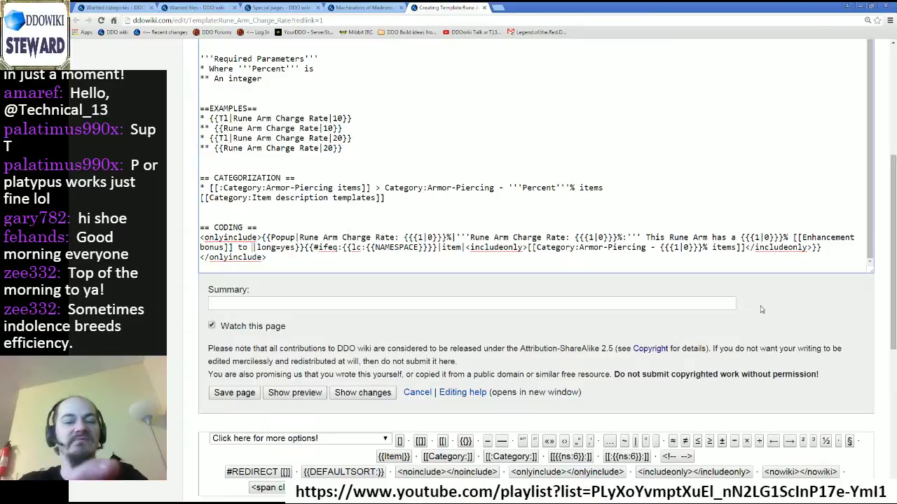
{"action": "type", "text": "s Charge "}
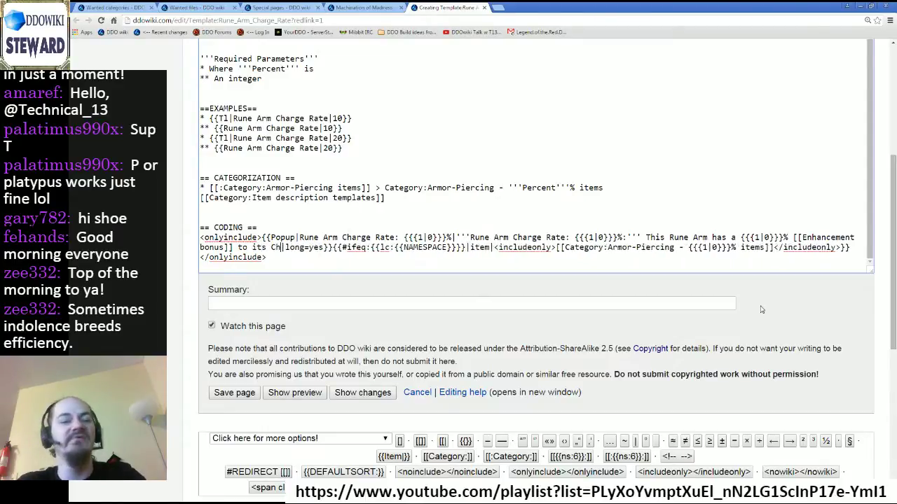
{"action": "type", "text": "Rate"}
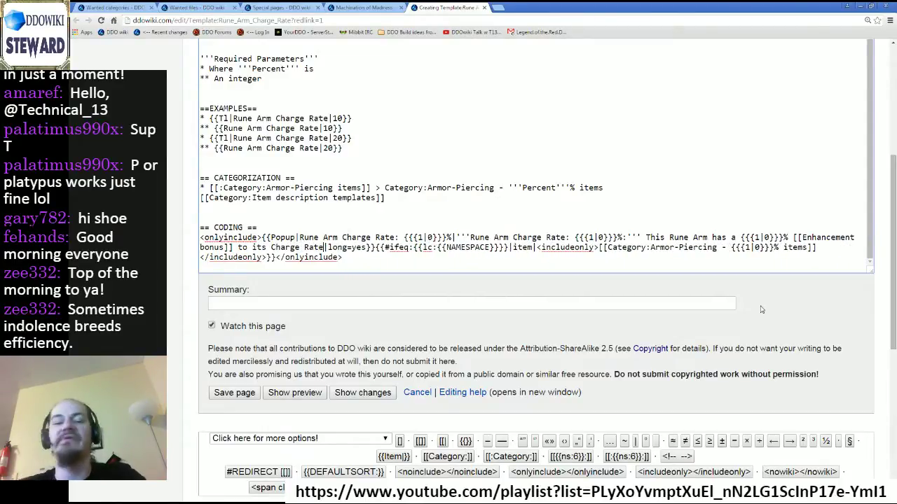
{"action": "type", "text": "."}
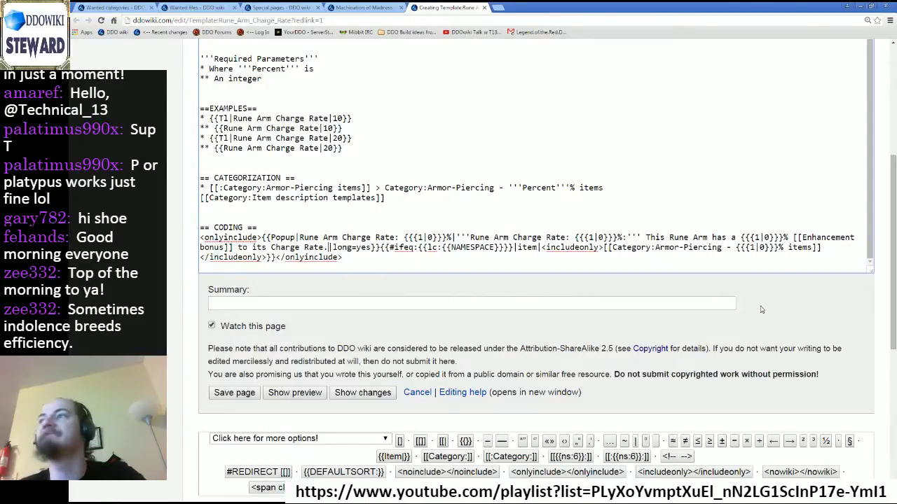
Step: Replace "Armor-Piercing -" in the code's category with "Rune Arm Charge Rate", and "Armor-Piercing" in the first Categorization link with "Rune Arm Charge Rate: {{{1|0}}}%"
{"action": "left_click", "coordinate": [363, 8]}
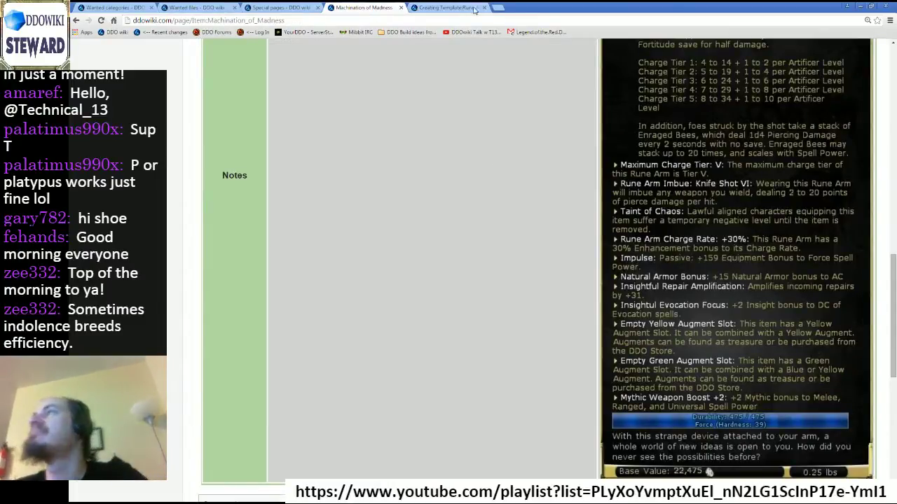
{"action": "left_click", "coordinate": [452, 8]}
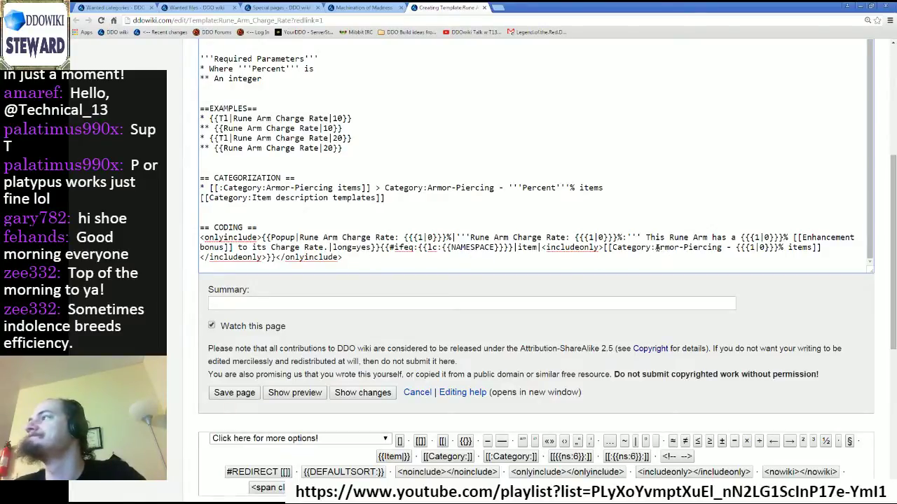
{"action": "left_click_drag", "start_coordinate": [656, 248], "coordinate": [731, 248]}
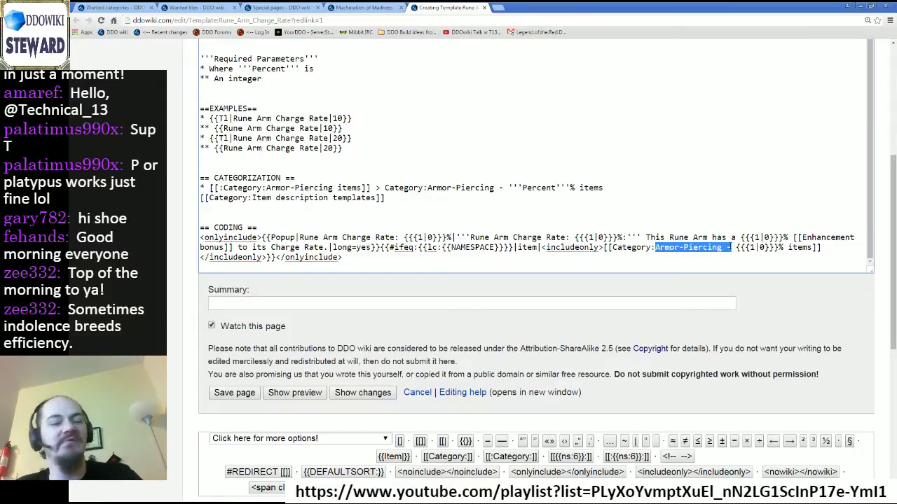
{"action": "type", "text": "Rune Arm Charge Rate: {{{1|0}}}%"}
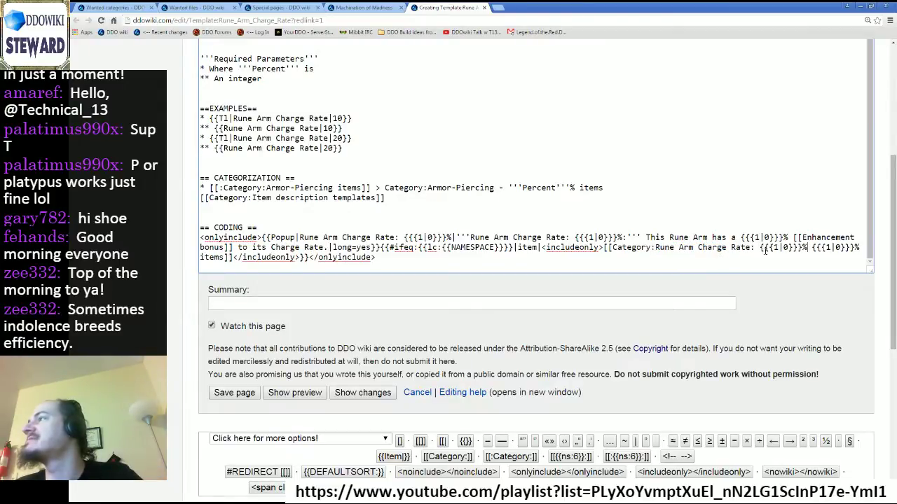
{"action": "left_click_drag", "start_coordinate": [808, 248], "coordinate": [749, 248]}
{"action": "key", "text": "BackSpace"}
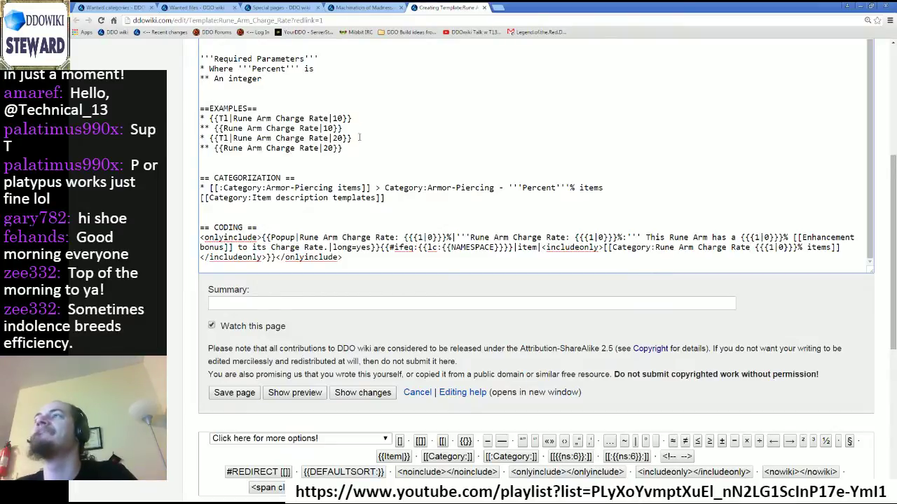
{"action": "left_click_drag", "start_coordinate": [266, 188], "coordinate": [334, 187]}
{"action": "type", "text": "Rune Arm Charge Rate: {{{1|0}}}%"}
Step: Enter the edit summary "For [[I:Machination of Madness]] only right now."
{"action": "left_click", "coordinate": [355, 305]}
{"action": "type", "text": "For "}
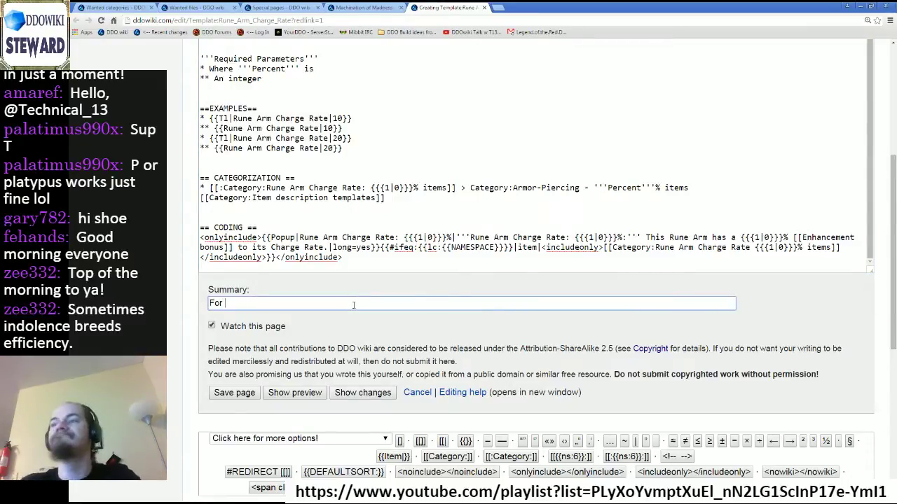
{"action": "type", "text": "[[:"}
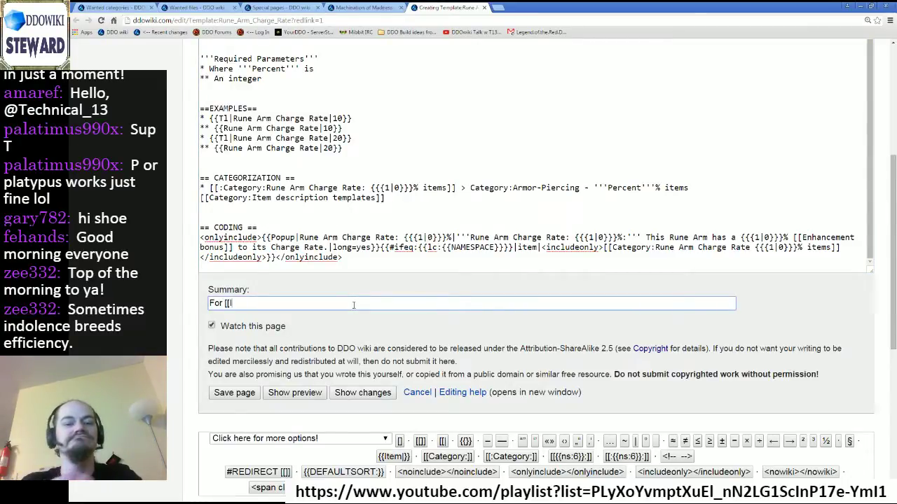
{"action": "type", "text": "Mac"}
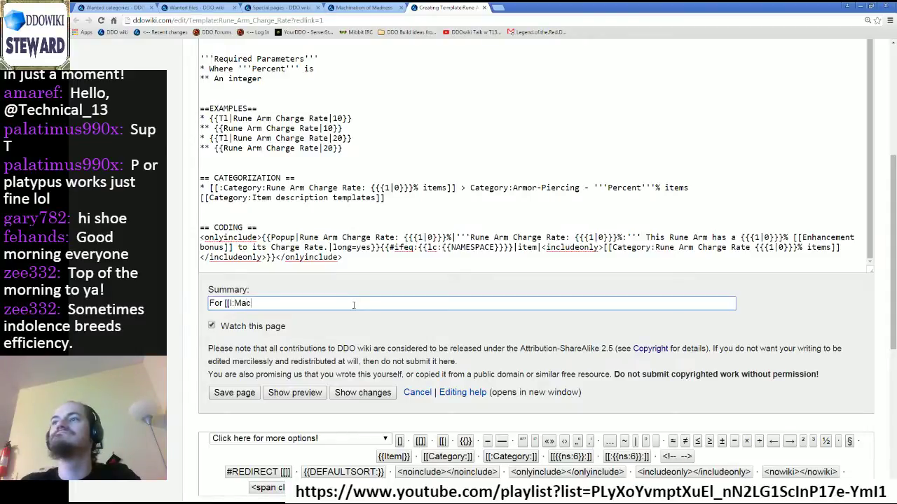
{"action": "type", "text": "hincation"}
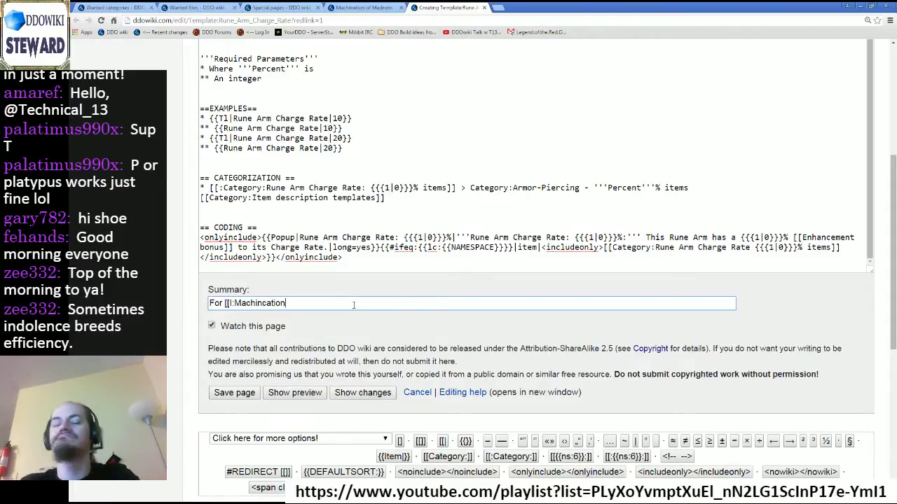
{"action": "type", "text": " of Mad"}
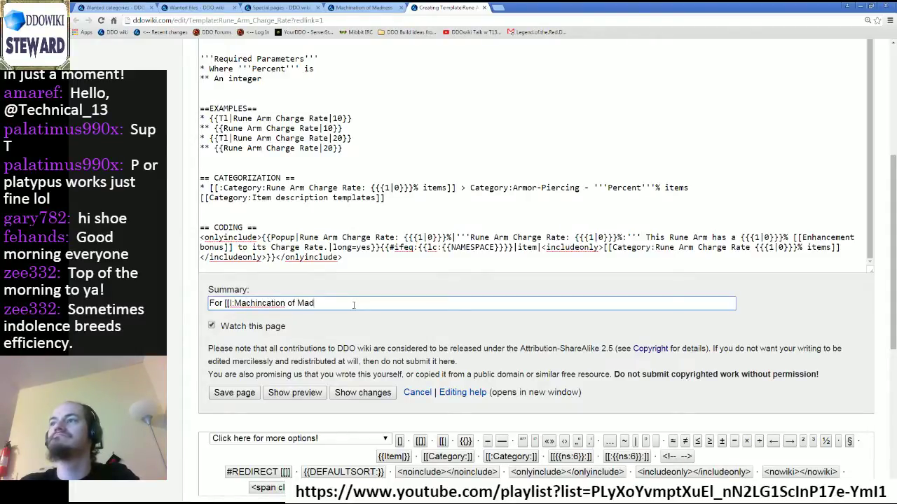
{"action": "type", "text": "ness"}
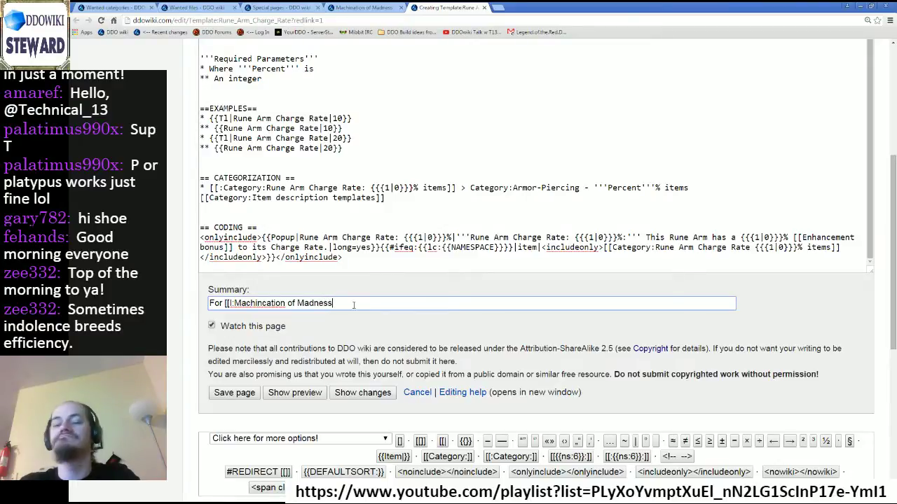
{"action": "type", "text": "]]"}
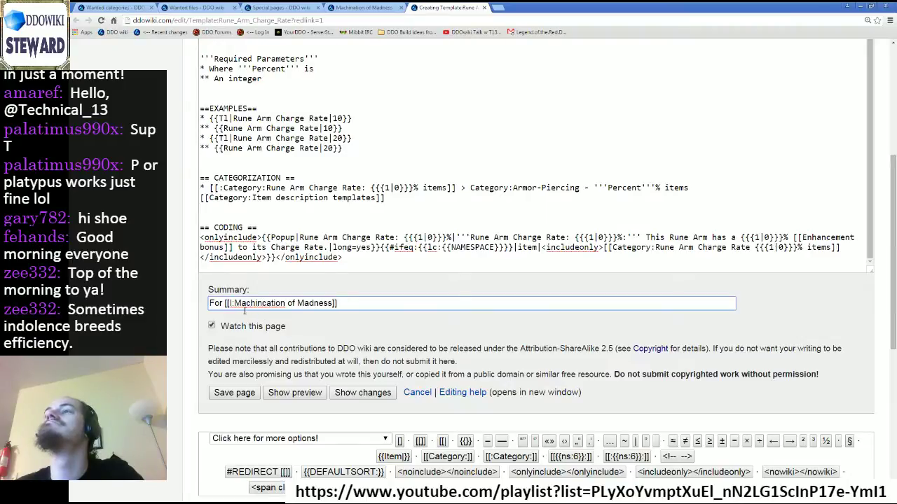
{"action": "left_click_drag", "start_coordinate": [262, 303], "coordinate": [267, 303]}
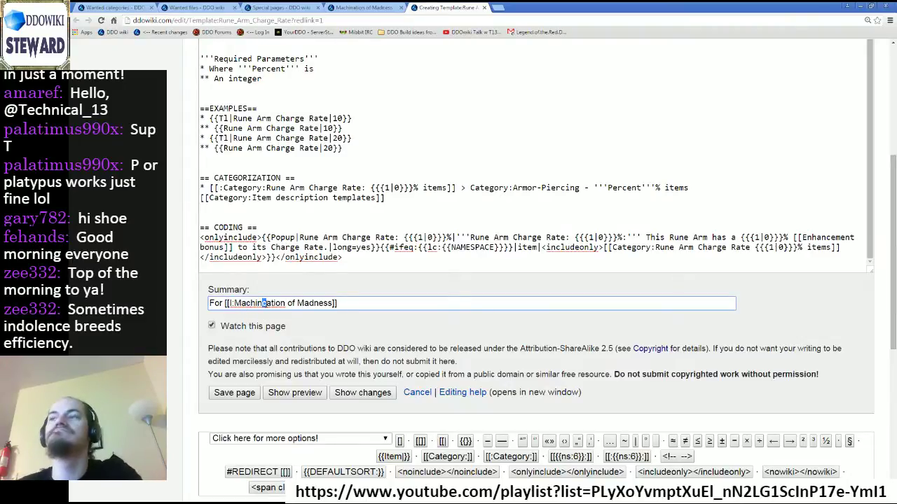
{"action": "key", "text": "Delete"}
{"action": "left_click", "coordinate": [354, 303]}
{"action": "type", "text": "only right now."}
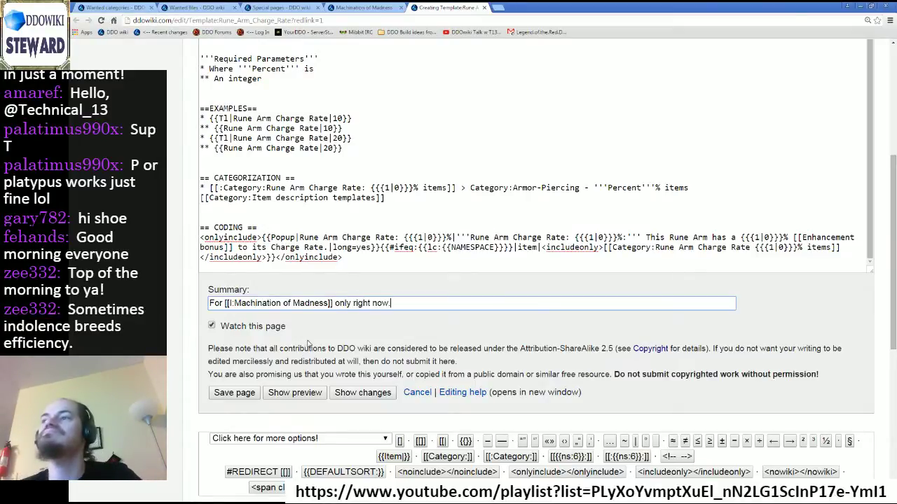
Step: Preview the template and review its rendered Usage, Examples, Categorization and Coding sections
{"action": "left_click", "coordinate": [284, 394]}
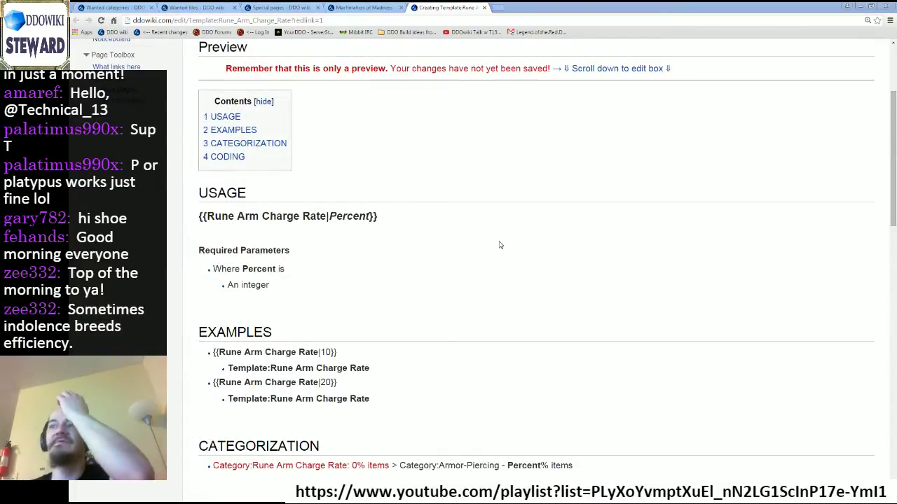
{"action": "scroll", "coordinate": [518, 250], "scroll_direction": "down", "scroll_amount": 1}
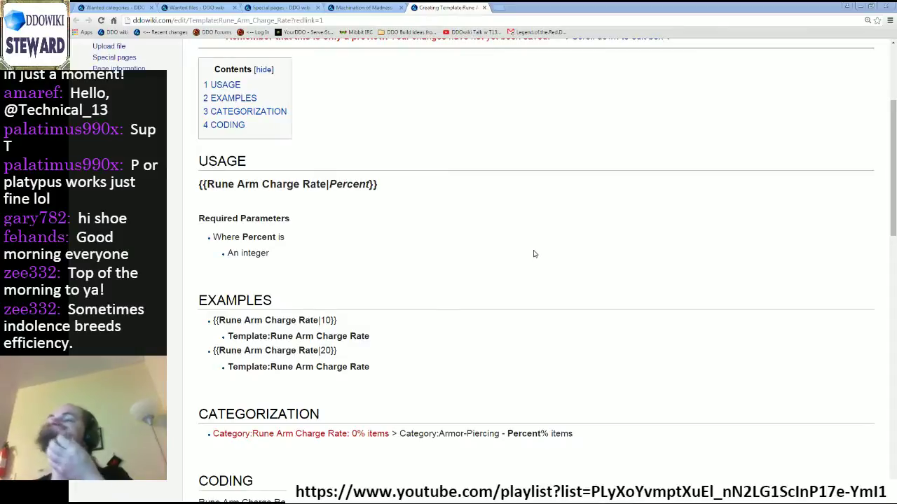
{"action": "scroll", "coordinate": [534, 253], "scroll_direction": "down", "scroll_amount": 5}
{"action": "scroll", "coordinate": [533, 253], "scroll_direction": "down", "scroll_amount": 1}
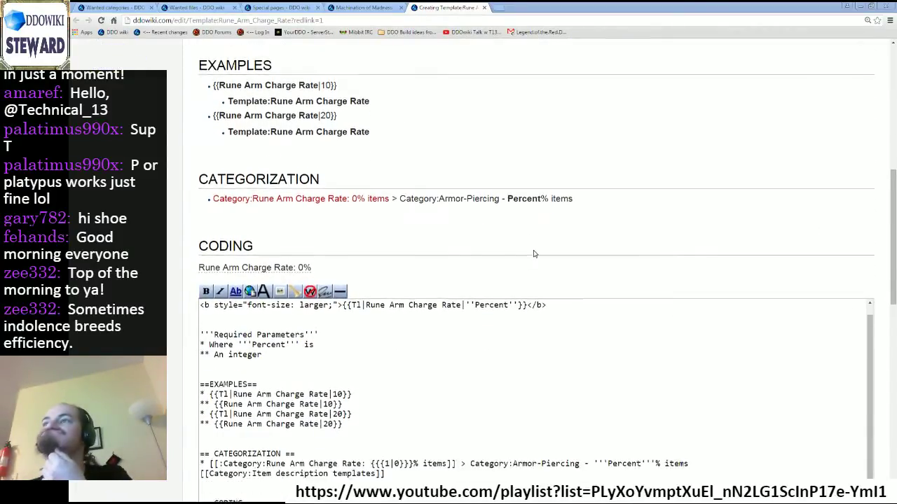
{"action": "scroll", "coordinate": [533, 254], "scroll_direction": "down", "scroll_amount": 3}
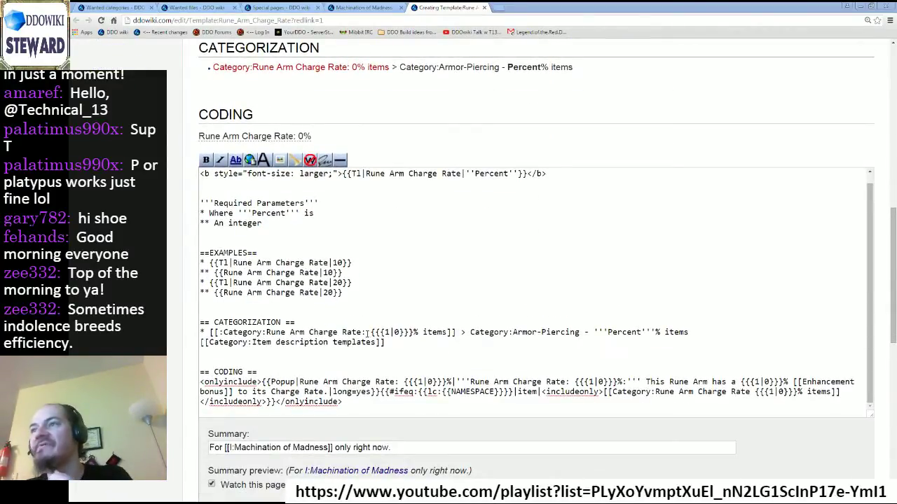
Step: In the Categorization line, remove ": {{{1|0}}}%" from the category link and replace "Armor-Piercing -" with "Rune Arm Charge Rate items:"
{"action": "left_click_drag", "start_coordinate": [363, 334], "coordinate": [418, 334]}
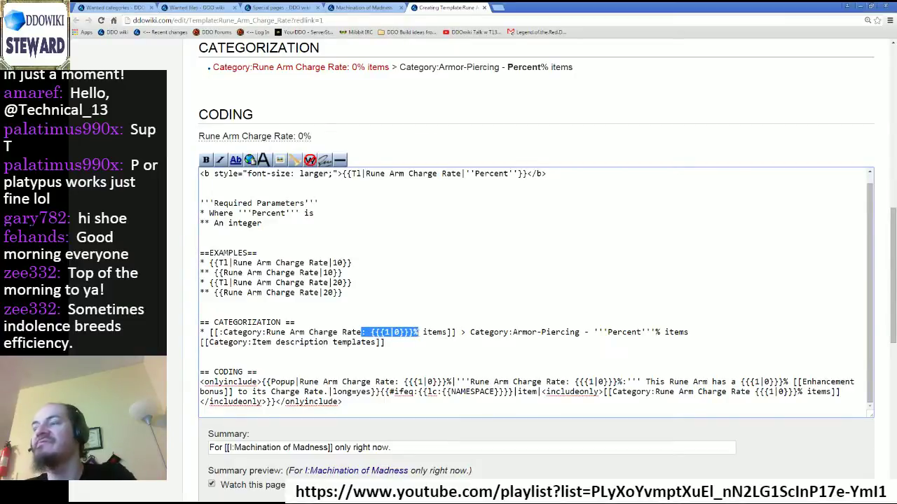
{"action": "key", "text": "Delete"}
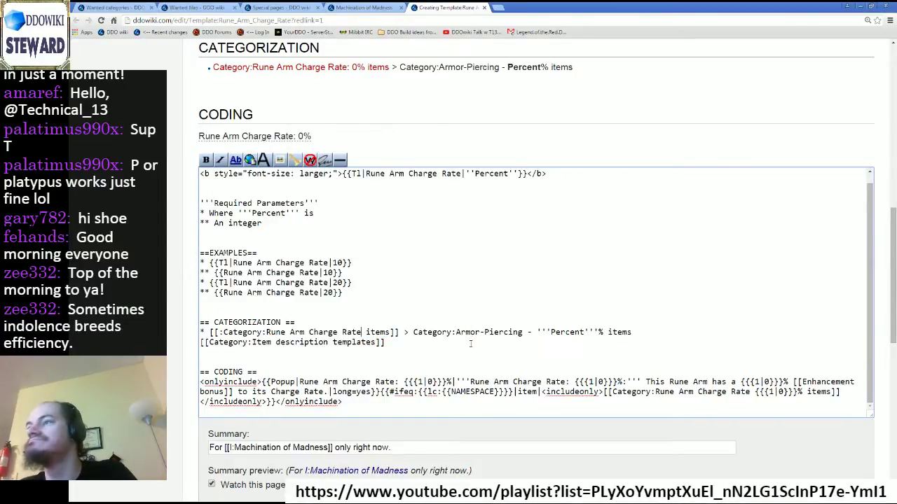
{"action": "left_click_drag", "start_coordinate": [267, 332], "coordinate": [391, 332]}
{"action": "key", "text": "ctrl+c"}
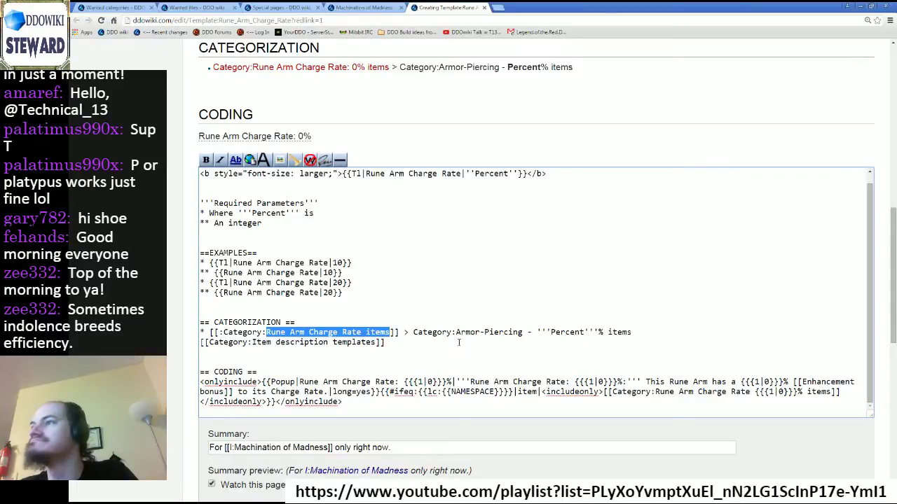
{"action": "left_click_drag", "start_coordinate": [457, 334], "coordinate": [535, 333]}
{"action": "key", "text": "ctrl+v"}
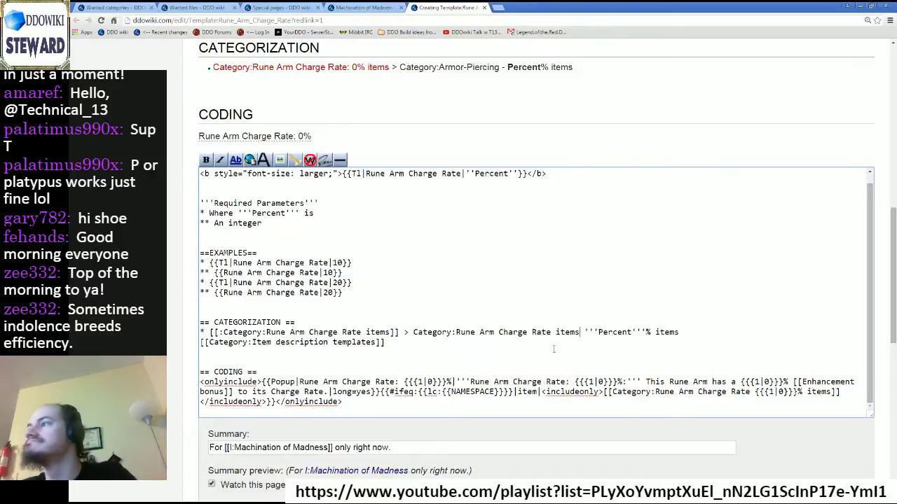
{"action": "type", "text": ":"}
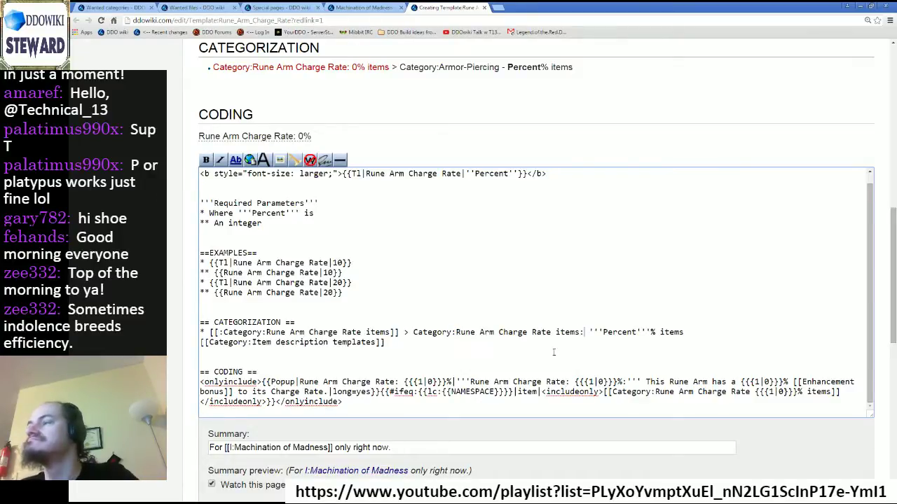
Step: Preview the revised template, check its Categorization and Coding sections, and save the page
{"action": "scroll", "coordinate": [426, 335], "scroll_direction": "down", "scroll_amount": 3}
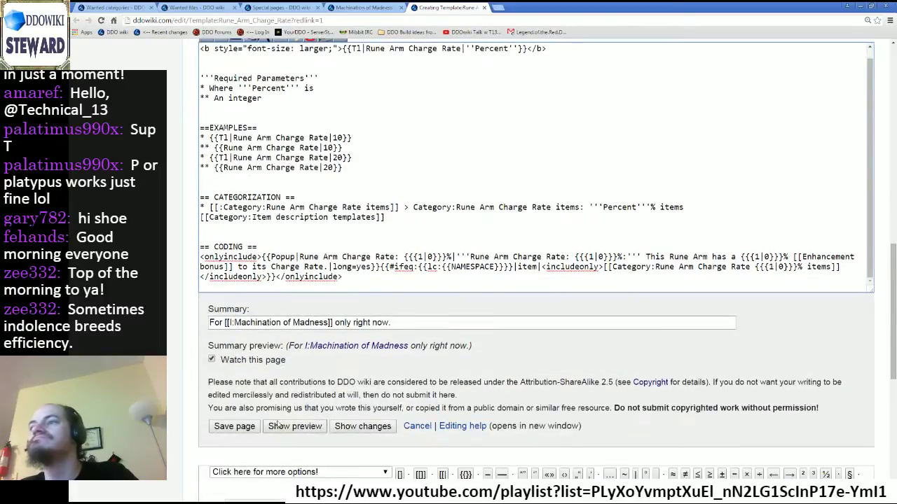
{"action": "key", "text": "alt+shift+p"}
{"action": "scroll", "coordinate": [426, 334], "scroll_direction": "down", "scroll_amount": 3}
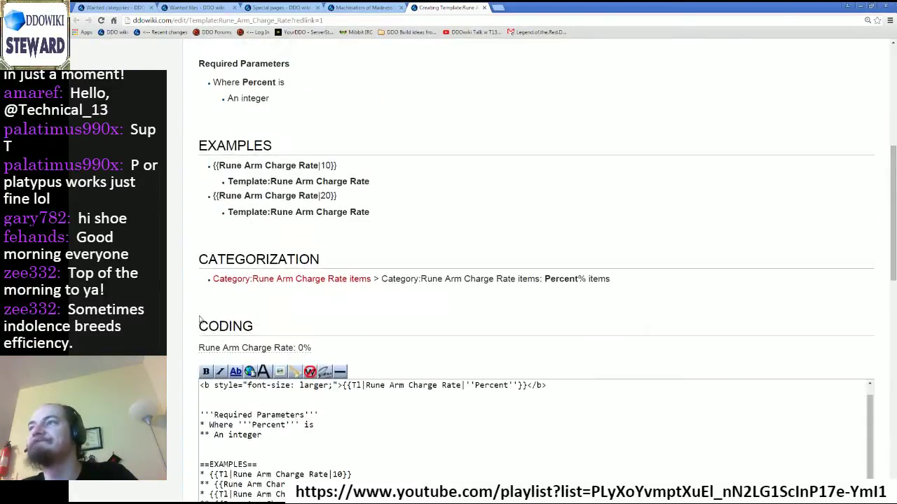
{"action": "scroll", "coordinate": [426, 335], "scroll_direction": "down", "scroll_amount": 2}
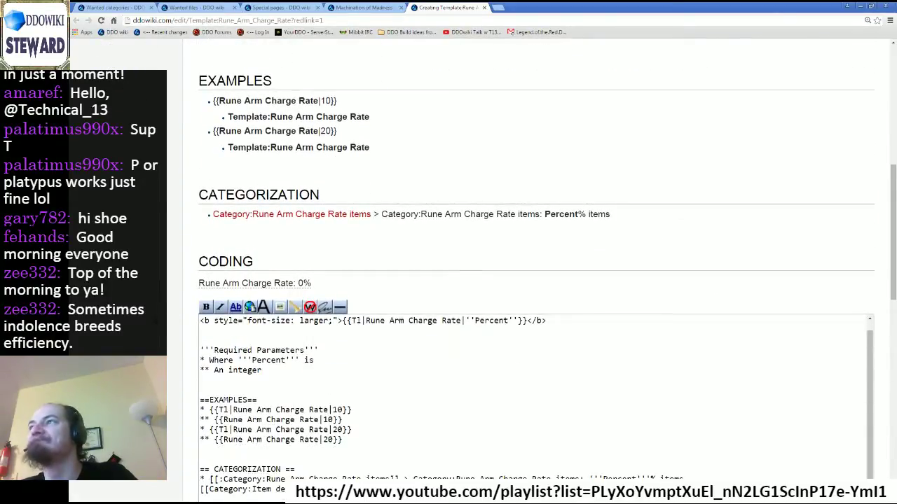
{"action": "scroll", "coordinate": [547, 280], "scroll_direction": "down", "scroll_amount": 1}
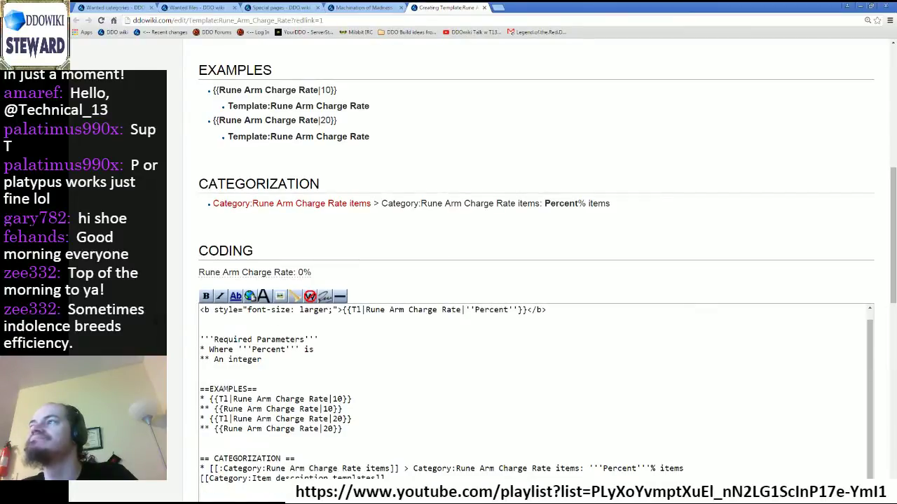
{"action": "scroll", "coordinate": [547, 279], "scroll_direction": "down", "scroll_amount": 1}
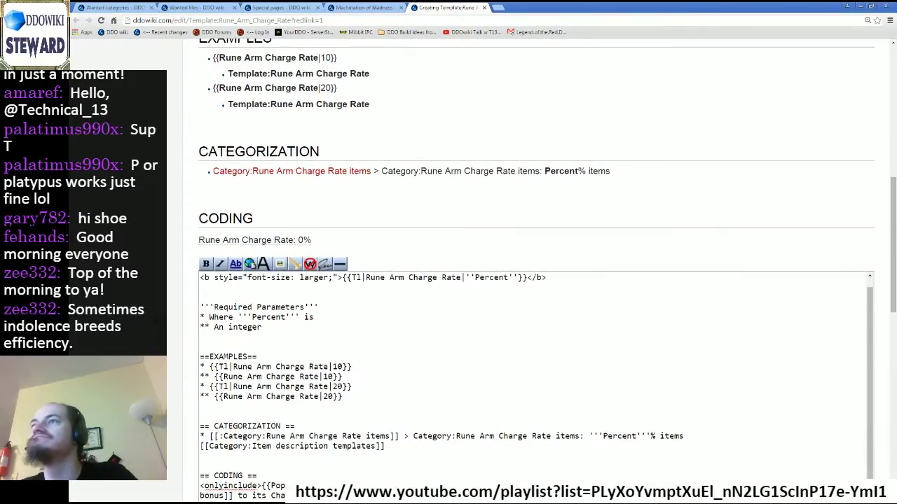
{"action": "scroll", "coordinate": [547, 280], "scroll_direction": "down", "scroll_amount": 1}
{"action": "scroll", "coordinate": [547, 280], "scroll_direction": "down", "scroll_amount": 2}
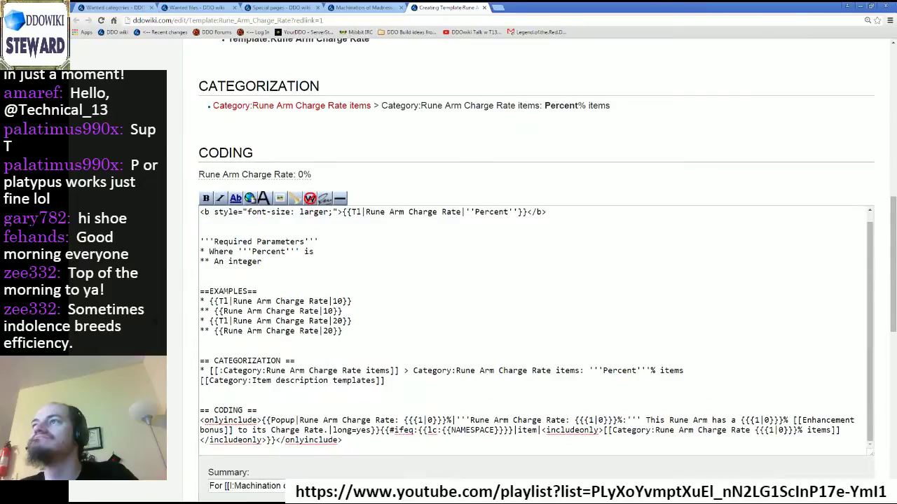
{"action": "scroll", "coordinate": [547, 280], "scroll_direction": "down", "scroll_amount": 3}
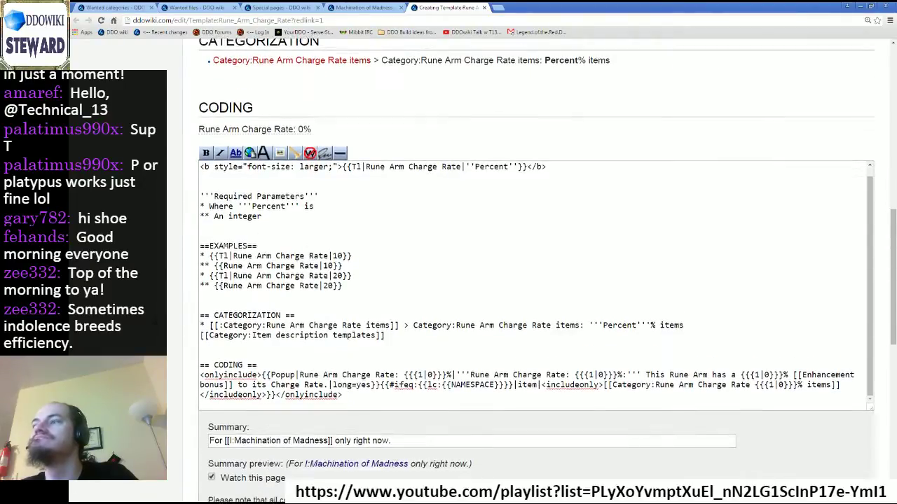
{"action": "left_click", "coordinate": [227, 459]}
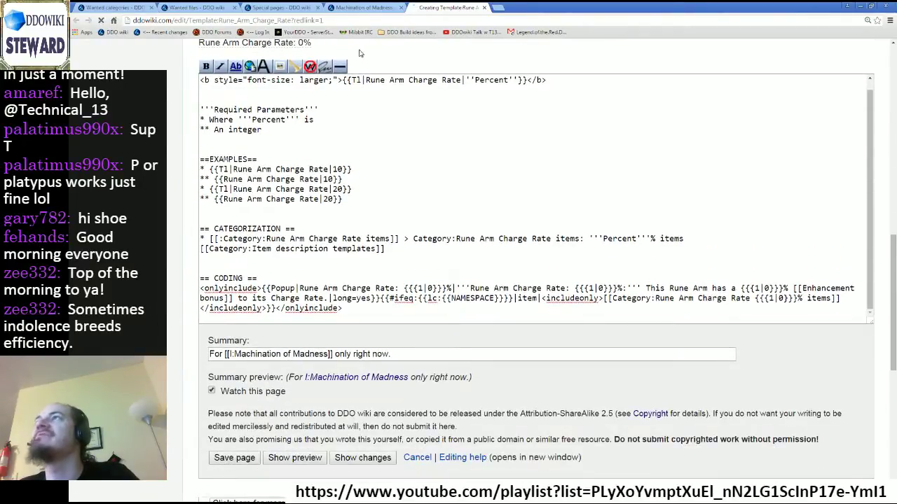
Step: Reload the Machination of Madness page and inspect the popup of its Rune Arm Charge Rate enchantment
{"action": "left_click", "coordinate": [363, 8]}
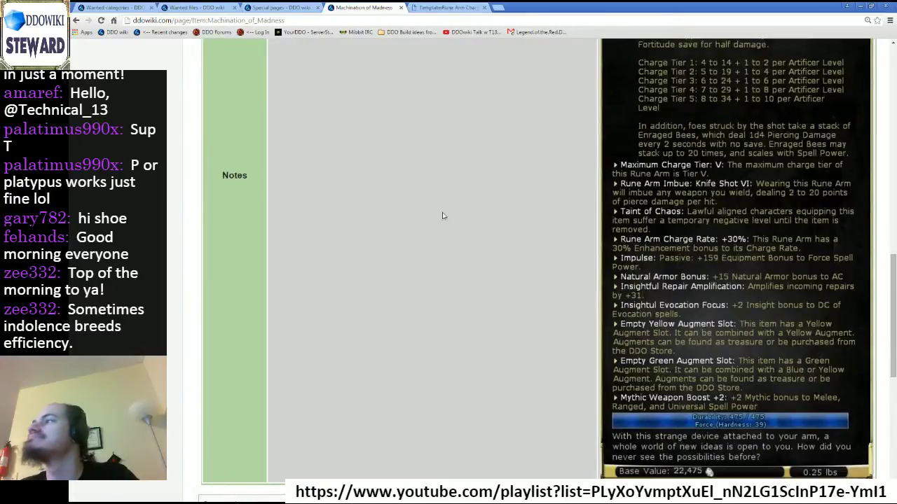
{"action": "key", "text": "F5"}
{"action": "scroll", "coordinate": [502, 312], "scroll_direction": "up", "scroll_amount": 2}
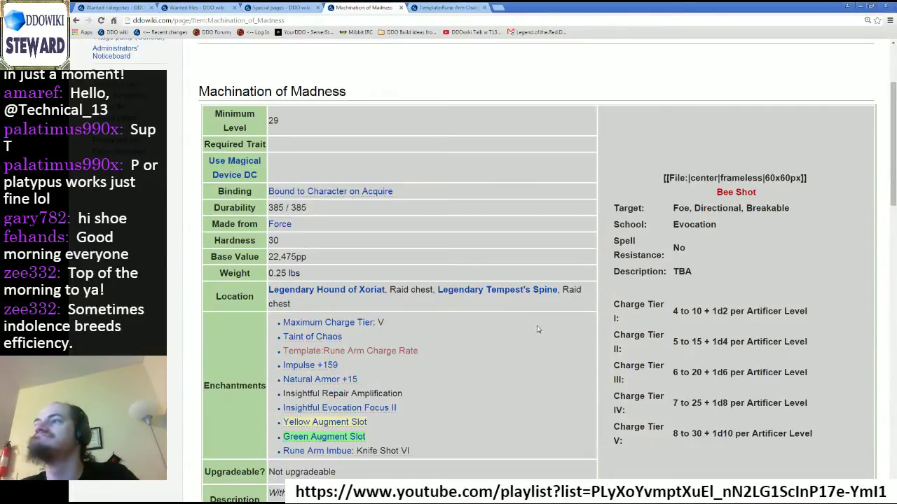
{"action": "key", "text": "F5"}
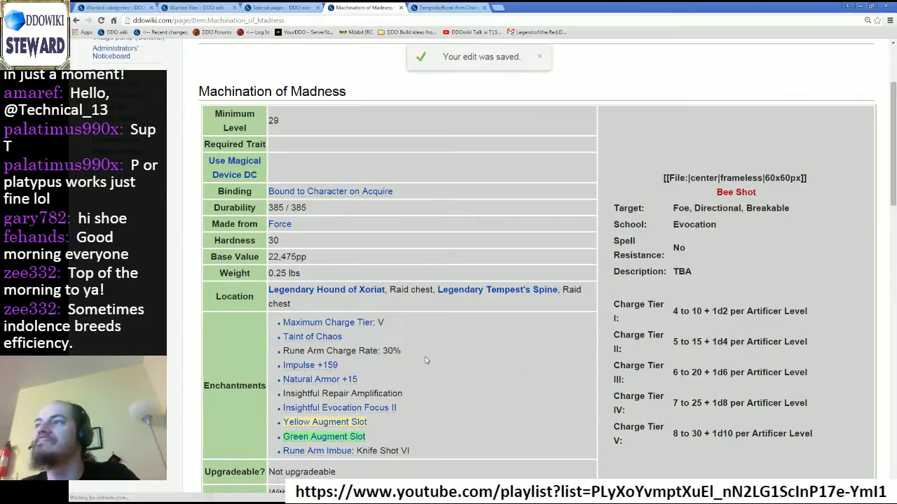
{"action": "mouse_move", "coordinate": [386, 356]}
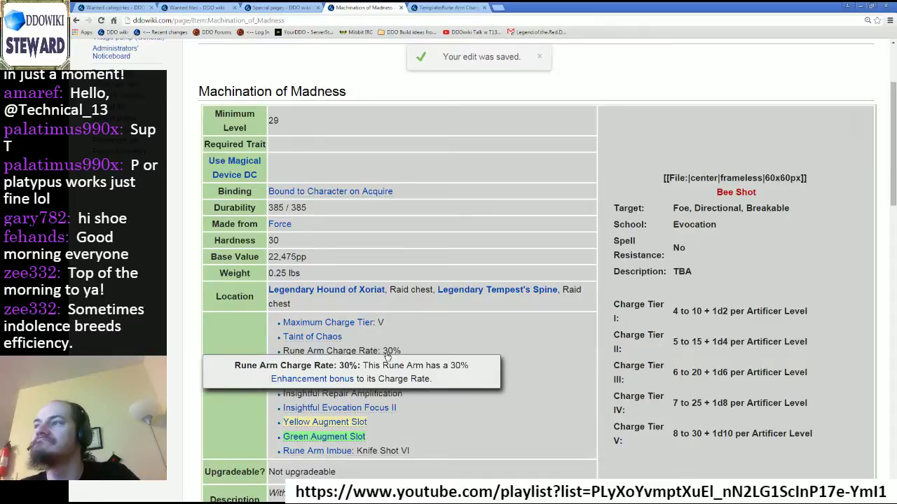
Step: Open the missing "Rune Arm Charge Rate 30% items" category for creation, and copy "Category:Rune Arm Charge Rate items" from the saved template page
{"action": "scroll", "coordinate": [190, 356], "scroll_direction": "down", "scroll_amount": 12}
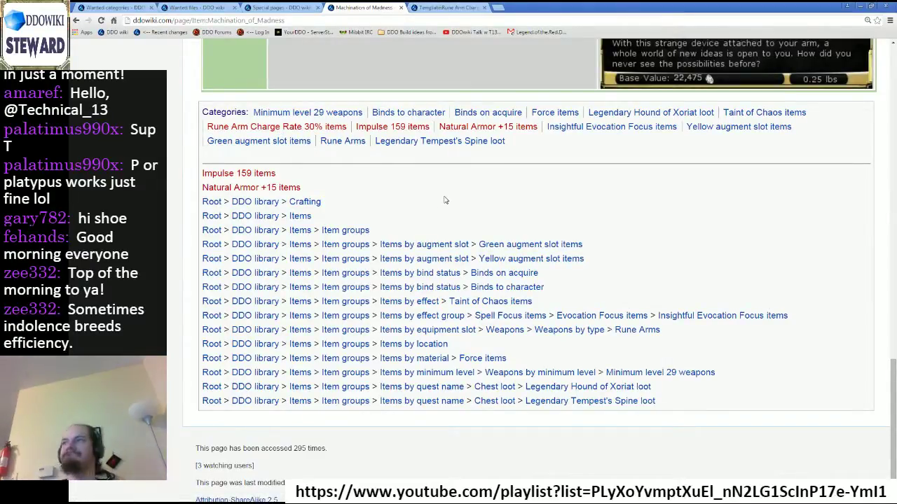
{"action": "left_click", "coordinate": [334, 128]}
{"action": "left_click", "coordinate": [445, 7]}
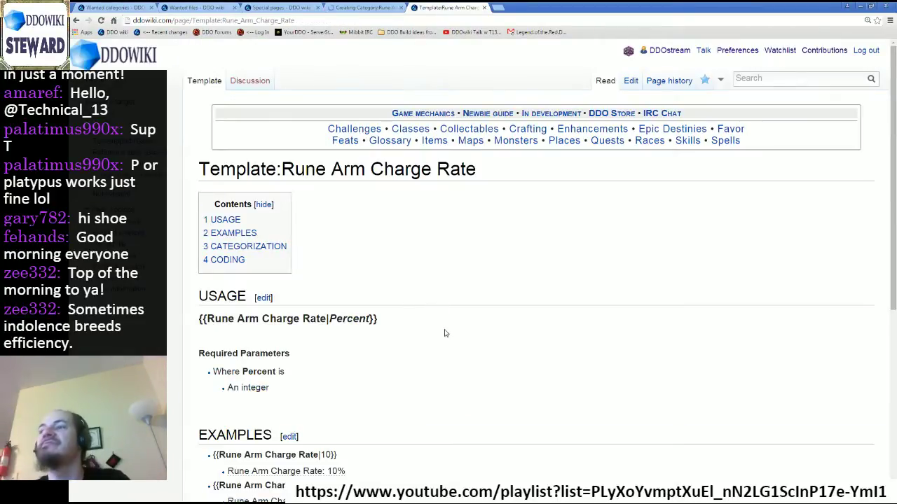
{"action": "scroll", "coordinate": [442, 330], "scroll_direction": "down", "scroll_amount": 5}
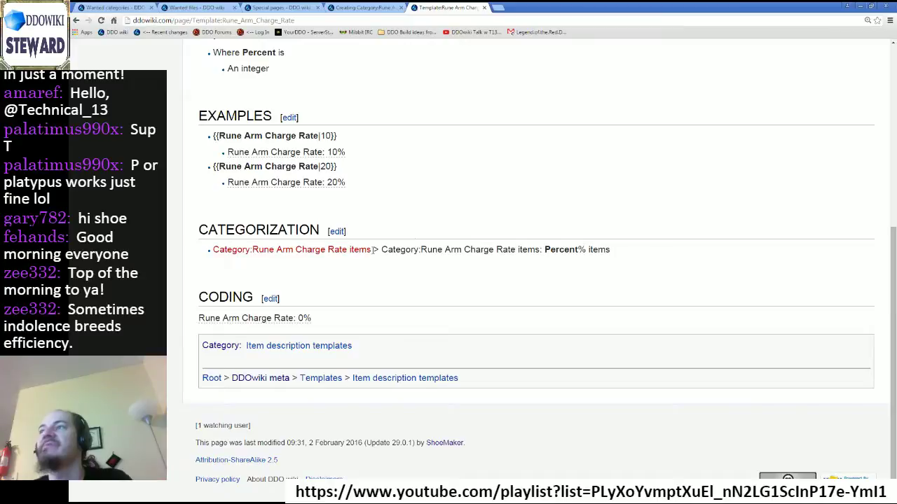
{"action": "left_click_drag", "start_coordinate": [373, 250], "coordinate": [216, 254]}
{"action": "key", "text": "ctrl+c"}
Step: On the new category page, enter {{Category listing}} and, on the line below, [[Category:Rune Arm Charge Rate items]]
{"action": "left_click", "coordinate": [364, 7]}
{"action": "left_click", "coordinate": [365, 397]}
{"action": "scroll", "coordinate": [366, 397], "scroll_direction": "down", "scroll_amount": 3}
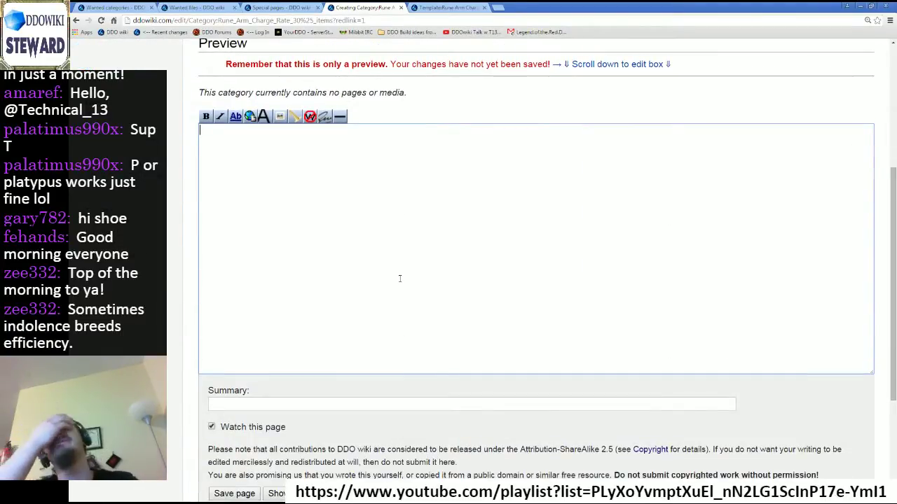
{"action": "type", "text": "{{"}
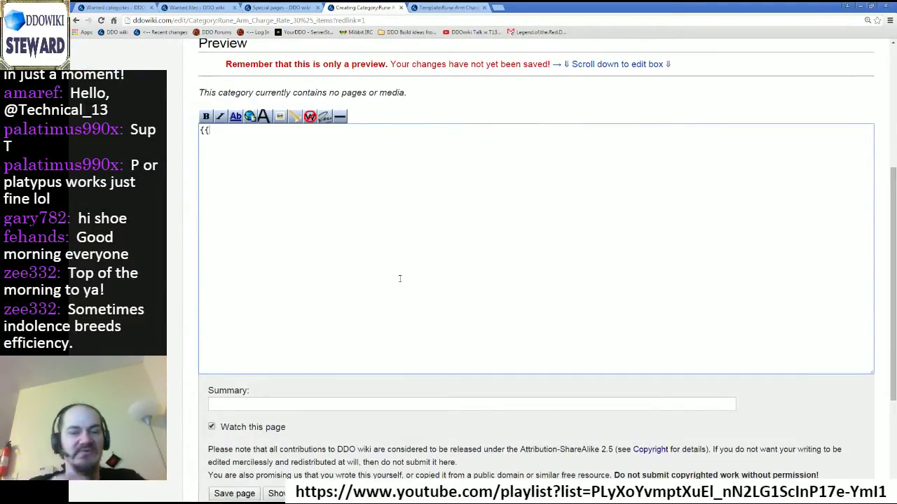
{"action": "type", "text": "Catego"}
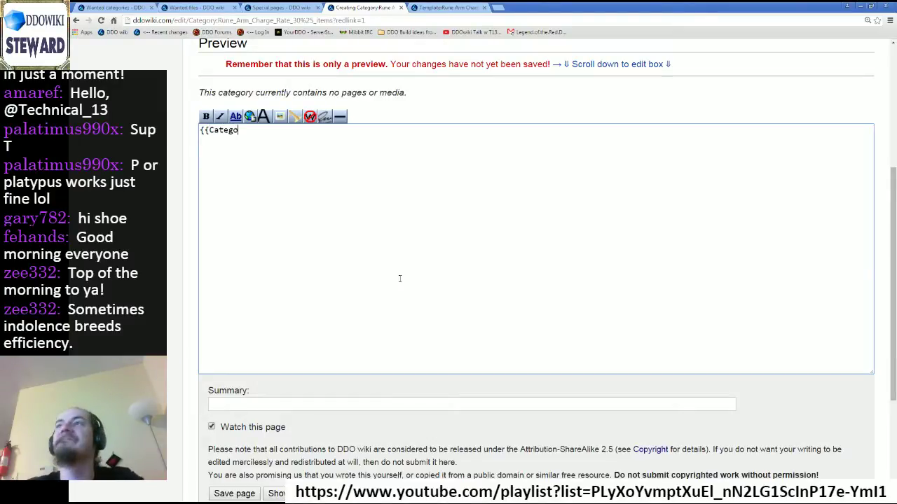
{"action": "type", "text": "ry listing}}[["}
{"action": "key", "text": "ctrl+v"}
{"action": "type", "text": "]]"}
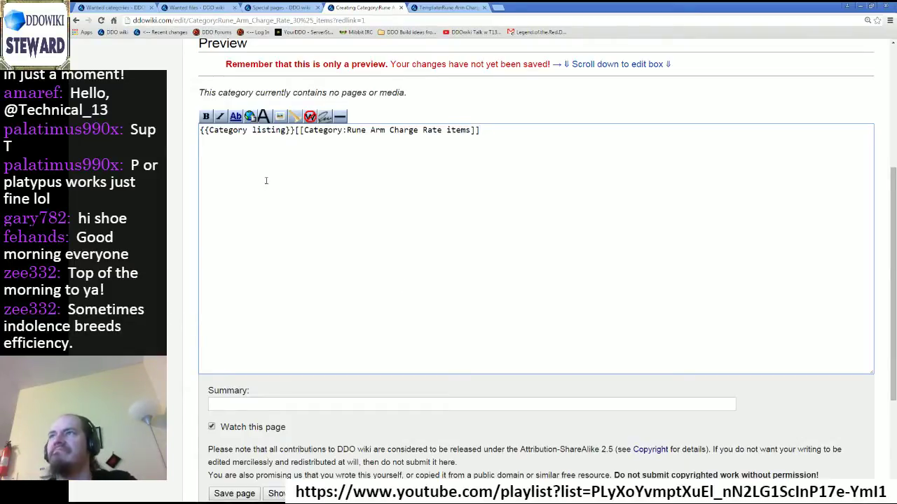
{"action": "key", "text": "Return"}
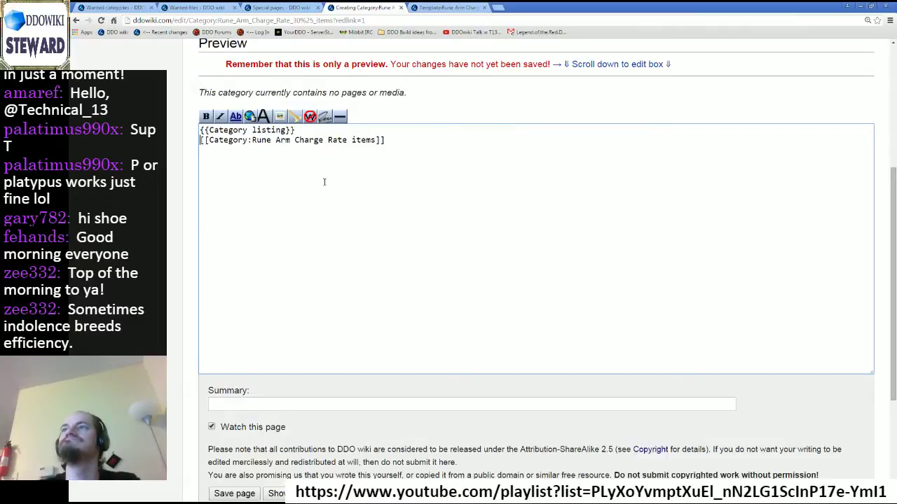
Step: Wrap the [[Category:Rune Arm Charge Rate items]] link in <noinclude></noinclude> tags
{"action": "triple_click", "coordinate": [382, 140]}
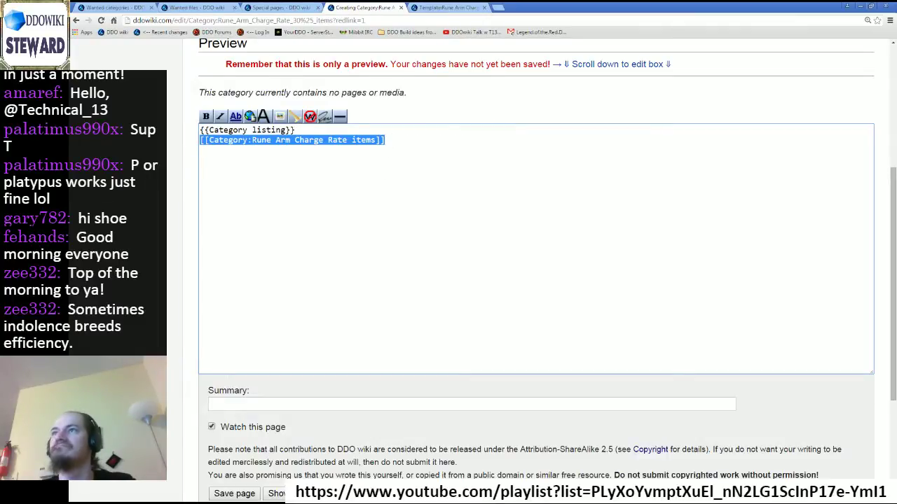
{"action": "scroll", "coordinate": [413, 420], "scroll_direction": "down", "scroll_amount": 3}
{"action": "left_click", "coordinate": [421, 401]}
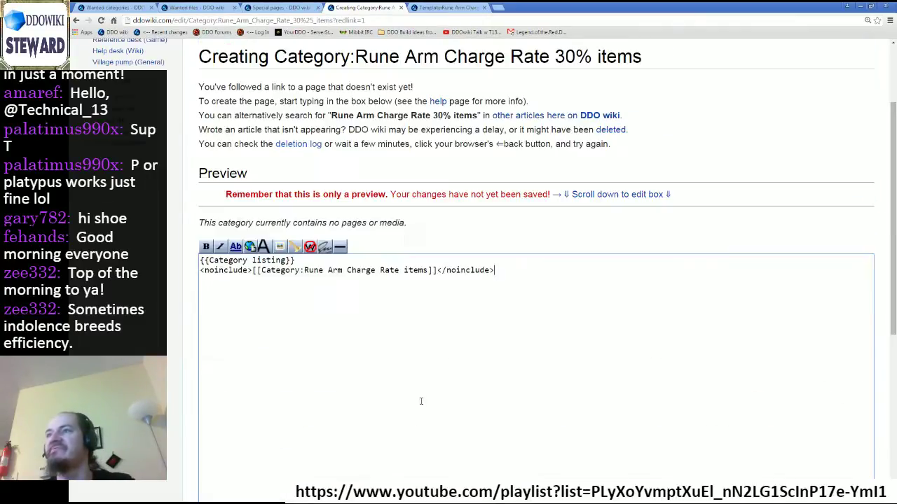
Step: Preview the new category page and check its listing, used templates and parent category
{"action": "scroll", "coordinate": [287, 400], "scroll_direction": "down", "scroll_amount": 3}
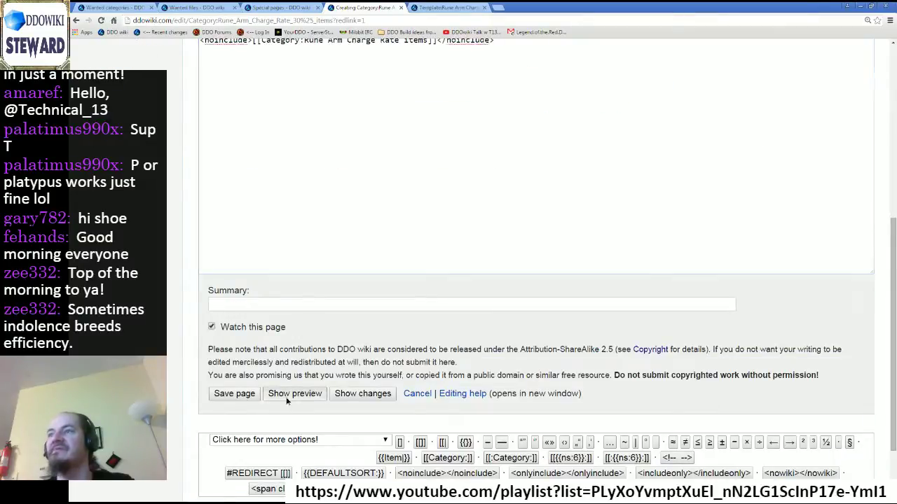
{"action": "scroll", "coordinate": [351, 355], "scroll_direction": "up", "scroll_amount": 1}
{"action": "scroll", "coordinate": [393, 276], "scroll_direction": "up", "scroll_amount": 2}
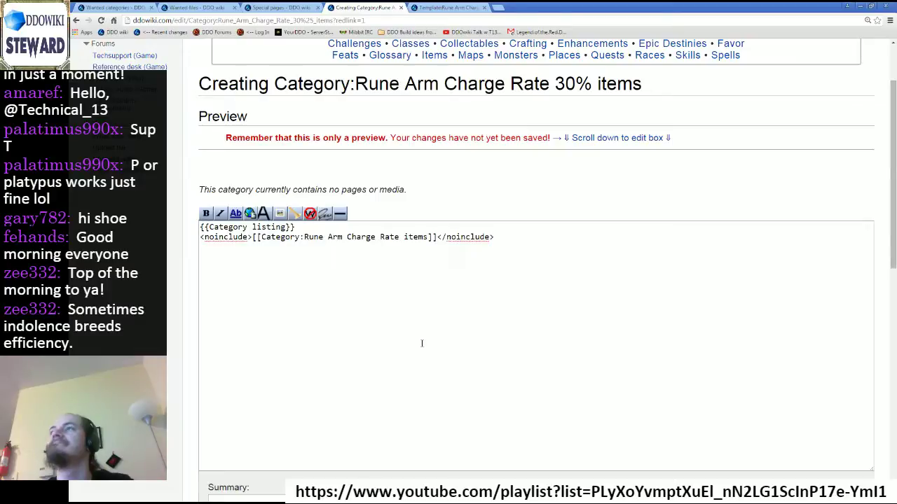
{"action": "scroll", "coordinate": [397, 320], "scroll_direction": "down", "scroll_amount": 4}
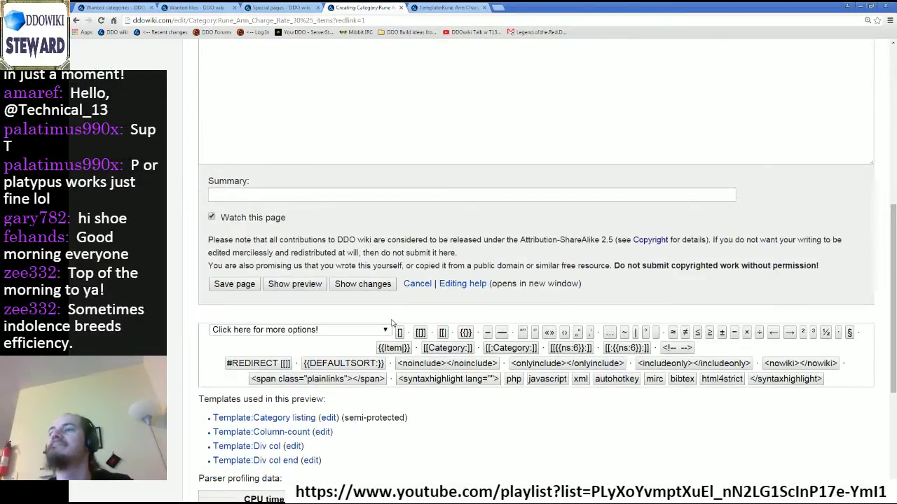
{"action": "scroll", "coordinate": [393, 322], "scroll_direction": "down", "scroll_amount": 3}
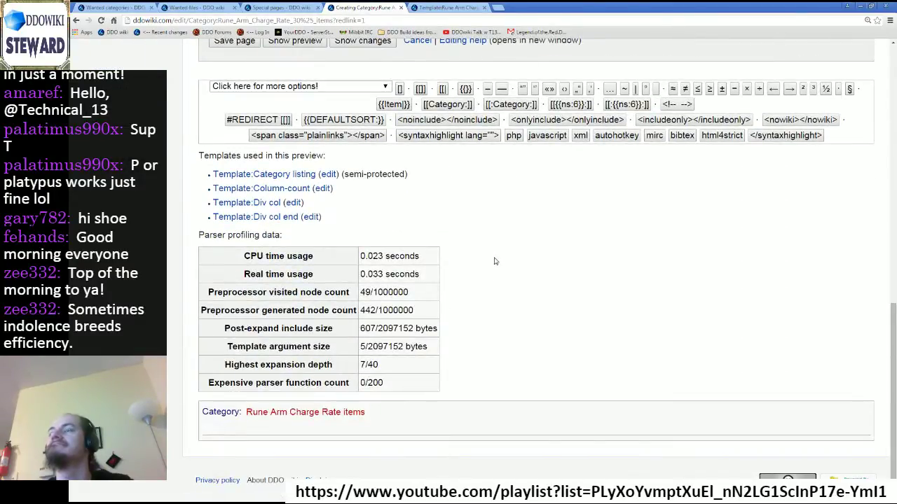
Step: Save the new 30% category page with its full wikitext as the edit summary and watching turned off
{"action": "scroll", "coordinate": [489, 269], "scroll_direction": "up", "scroll_amount": 1}
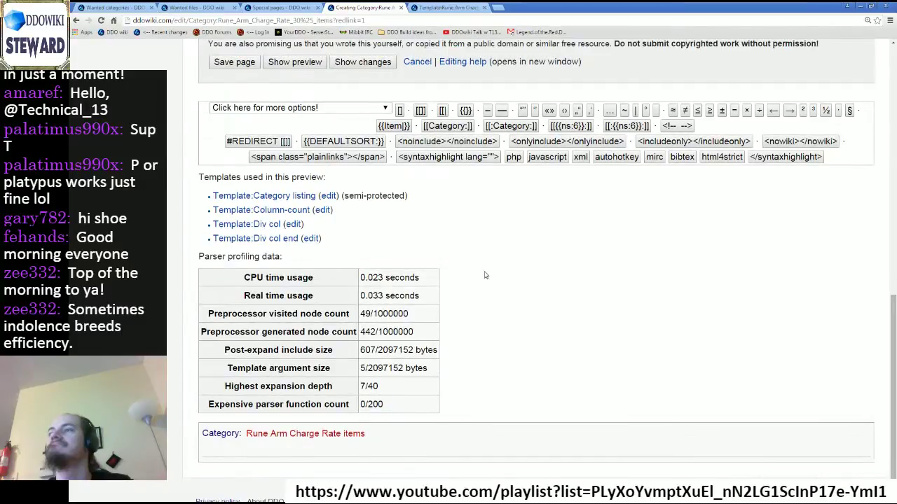
{"action": "scroll", "coordinate": [484, 275], "scroll_direction": "up", "scroll_amount": 6}
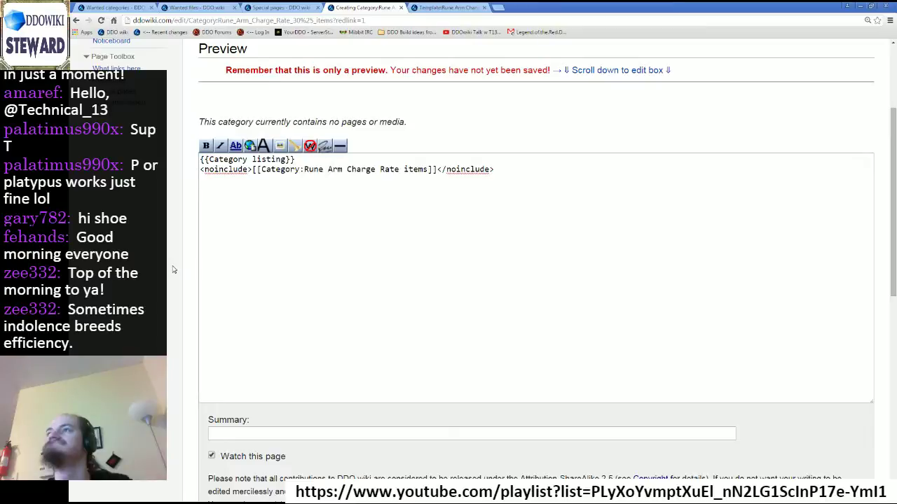
{"action": "scroll", "coordinate": [170, 372], "scroll_direction": "down", "scroll_amount": 1}
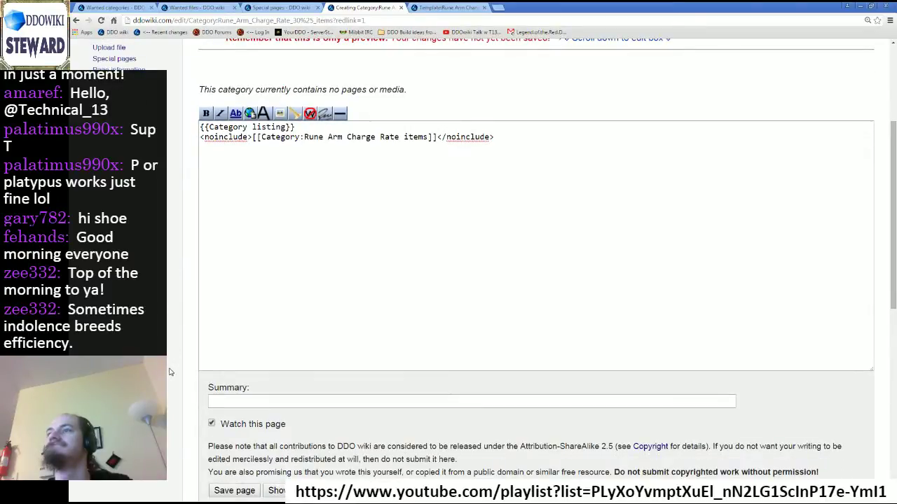
{"action": "left_click", "coordinate": [454, 211]}
{"action": "key", "text": "ctrl+a"}
{"action": "key", "text": "ctrl+c"}
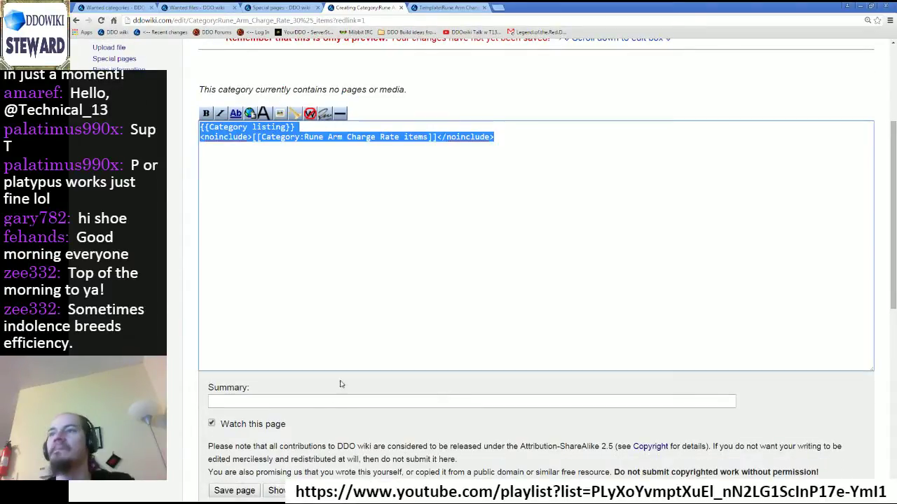
{"action": "left_click", "coordinate": [306, 402]}
{"action": "key", "text": "ctrl+v"}
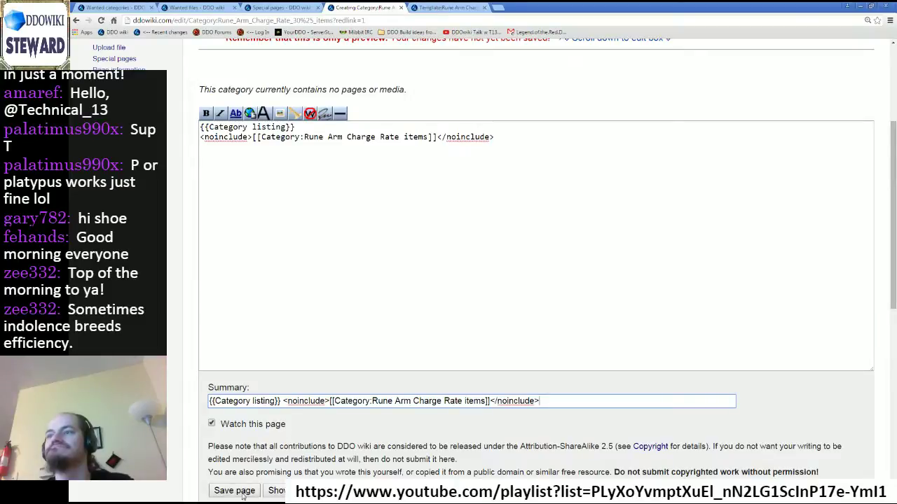
{"action": "left_click", "coordinate": [211, 423]}
{"action": "left_click", "coordinate": [241, 491]}
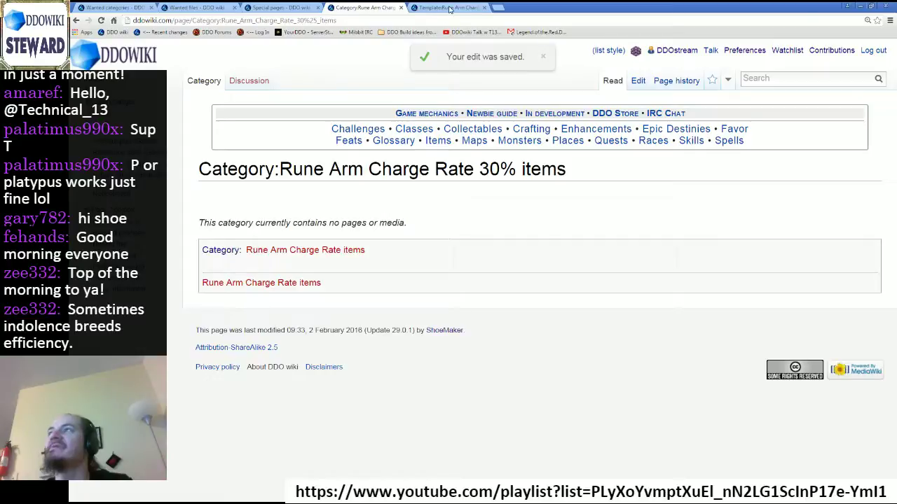
Step: From the Rune Arm Charge Rate template page, open the missing "Category:Rune Arm Charge Rate items" for creation
{"action": "key", "text": "ctrl+Tab"}
{"action": "left_click", "coordinate": [373, 295]}
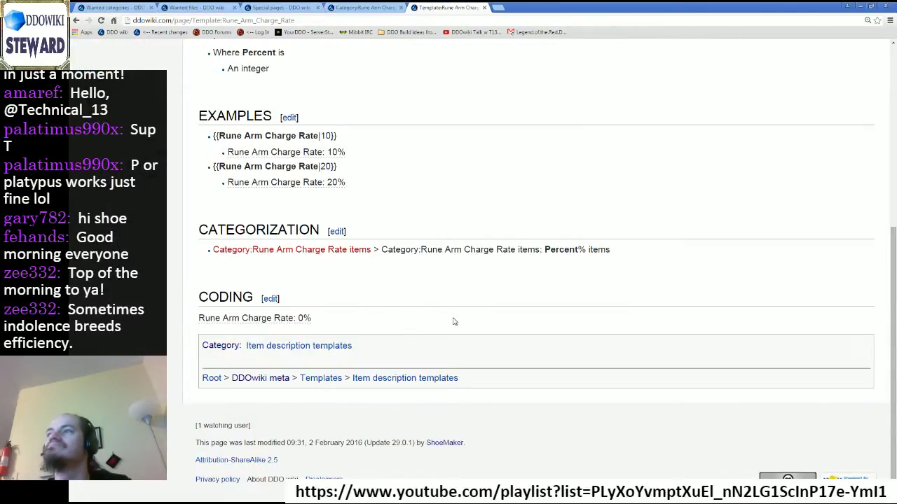
{"action": "left_click", "coordinate": [365, 254]}
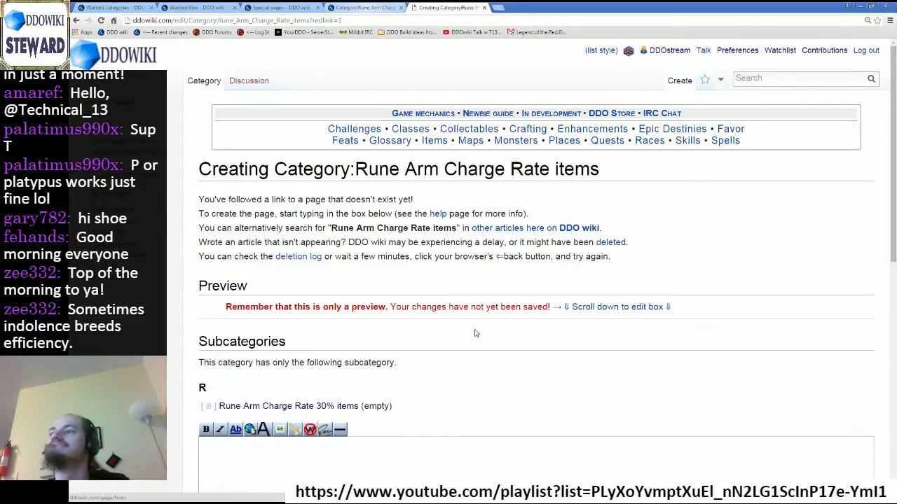
{"action": "scroll", "coordinate": [538, 250], "scroll_direction": "down", "scroll_amount": 2}
{"action": "scroll", "coordinate": [538, 250], "scroll_direction": "down", "scroll_amount": 2}
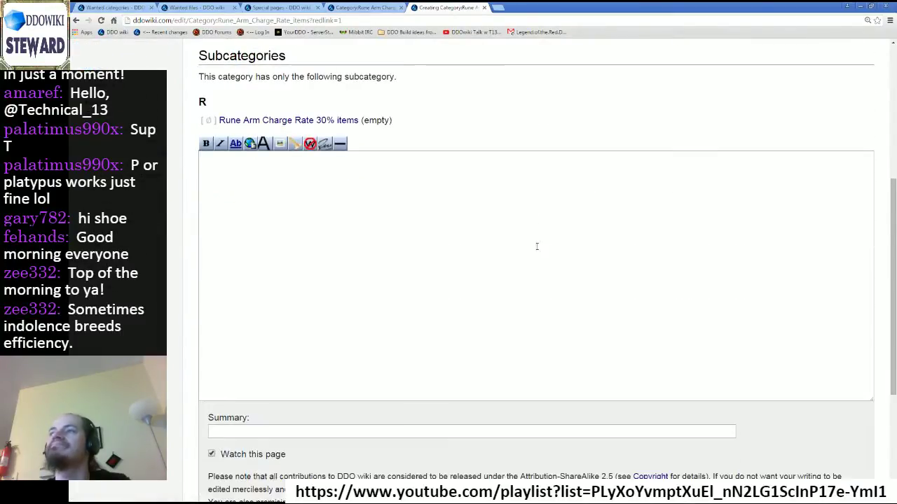
Step: Open Machination of Madness from the recent changes and re-save it without changes to refresh its category membership
{"action": "left_click", "coordinate": [371, 7]}
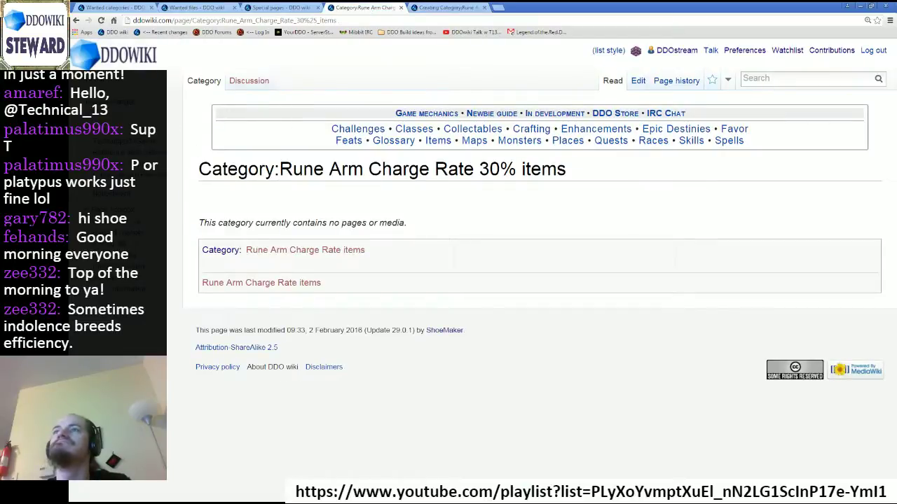
{"action": "key", "text": "F5"}
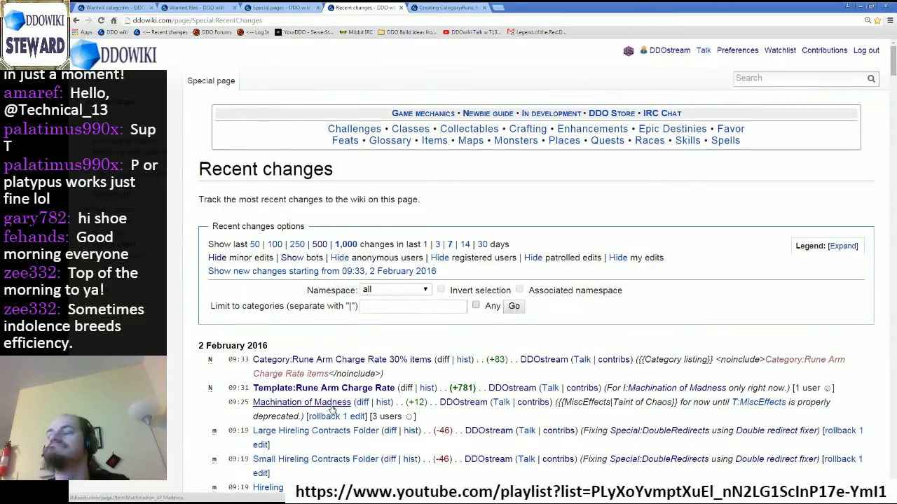
{"action": "left_click", "coordinate": [333, 407]}
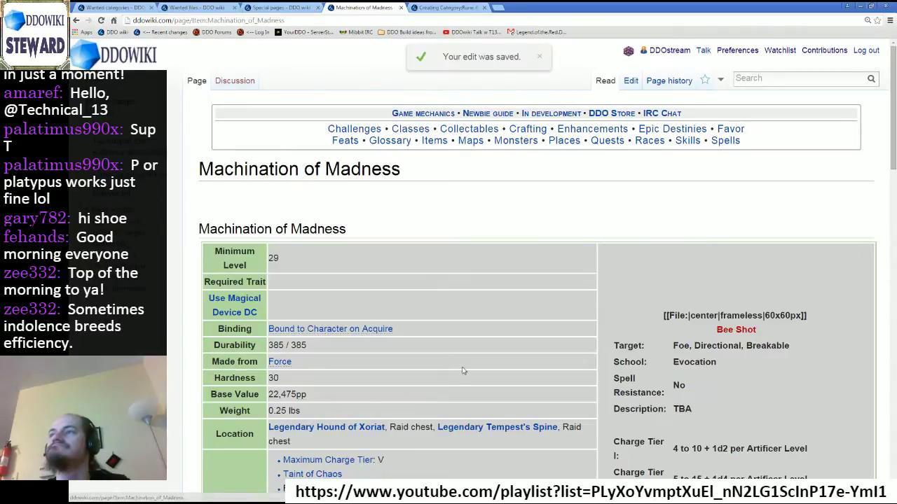
{"action": "left_click_drag", "start_coordinate": [894, 173], "coordinate": [892, 140]}
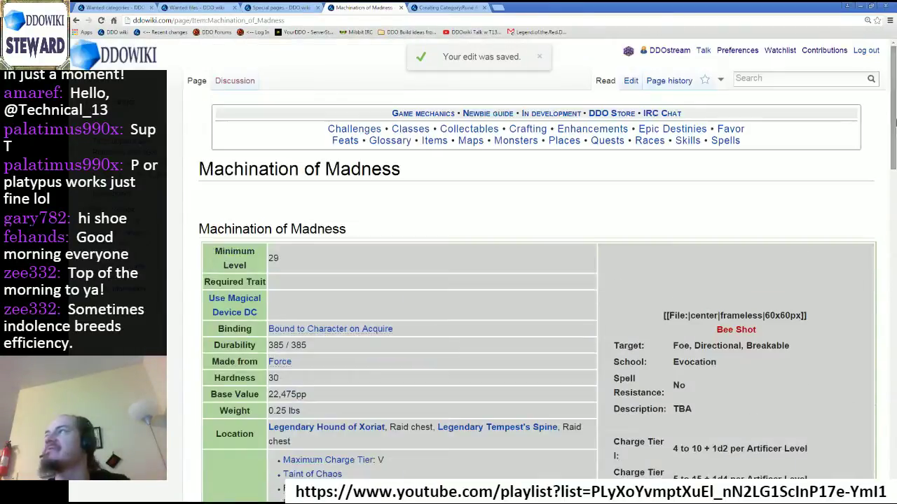
{"action": "left_click", "coordinate": [631, 82]}
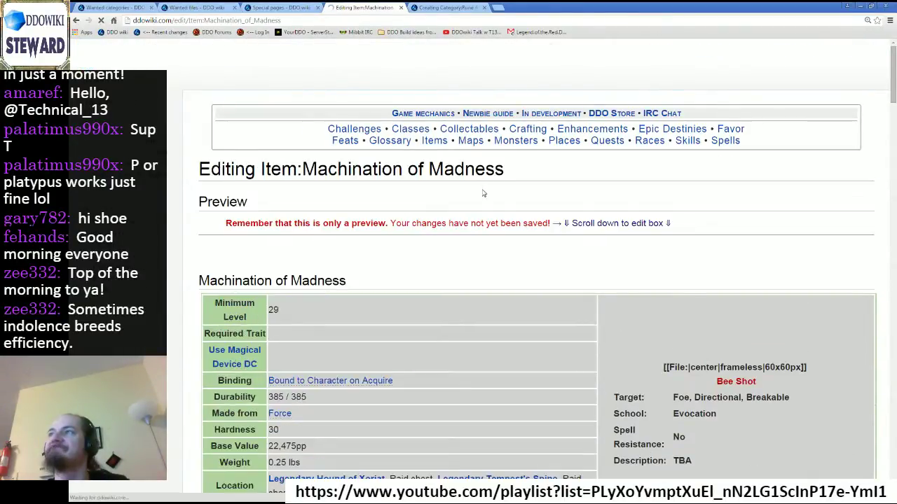
{"action": "left_click", "coordinate": [609, 223]}
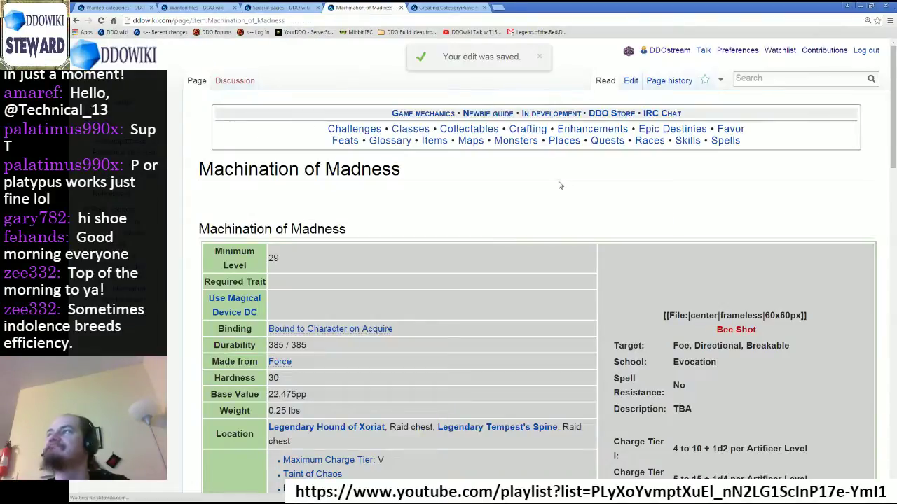
{"action": "mouse_move", "coordinate": [722, 83]}
{"action": "left_click", "coordinate": [733, 122]}
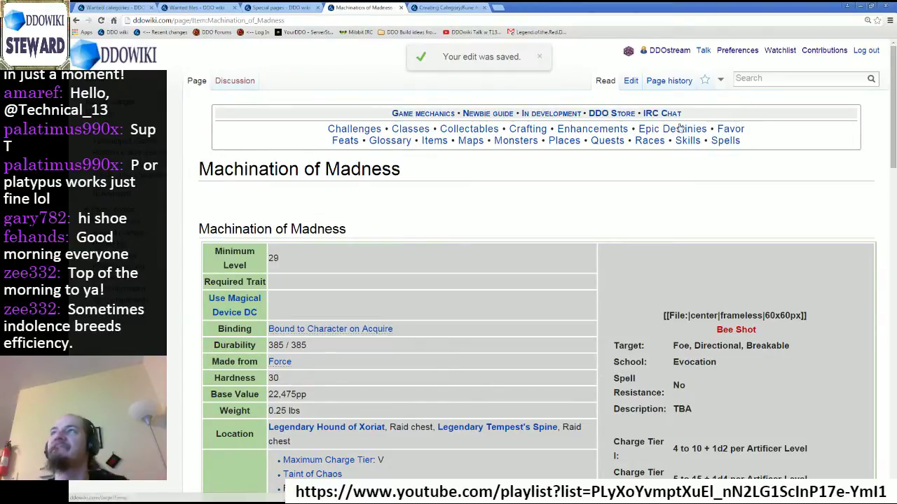
Step: Preview the unsaved Rune Arm Charge Rate items category again to check its subcategory listing
{"action": "left_click", "coordinate": [450, 8]}
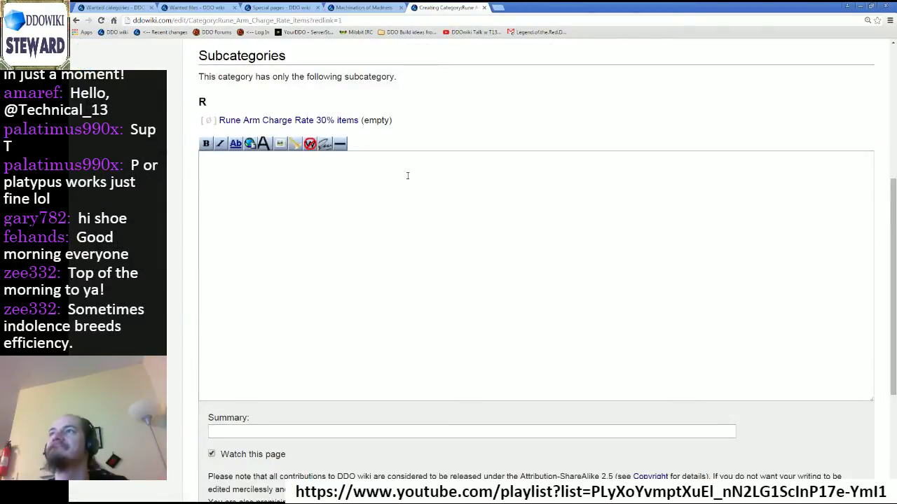
{"action": "scroll", "coordinate": [250, 439], "scroll_direction": "down", "scroll_amount": 3}
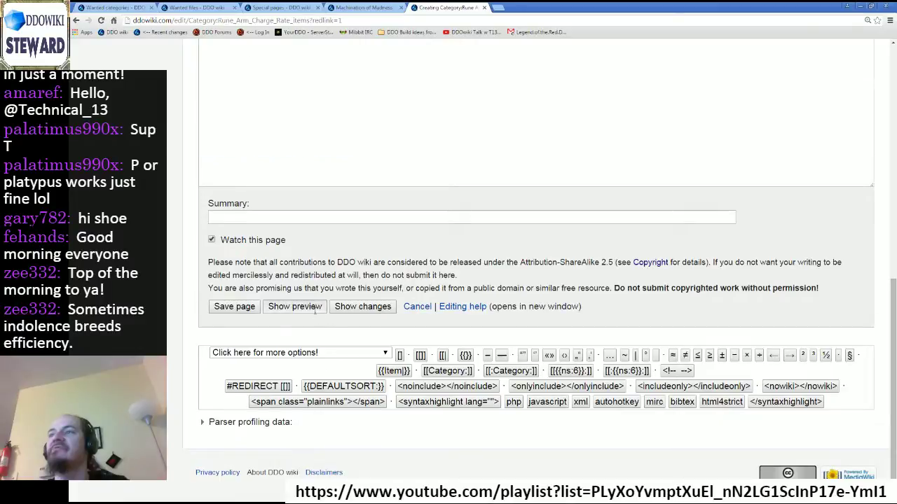
{"action": "left_click", "coordinate": [308, 308]}
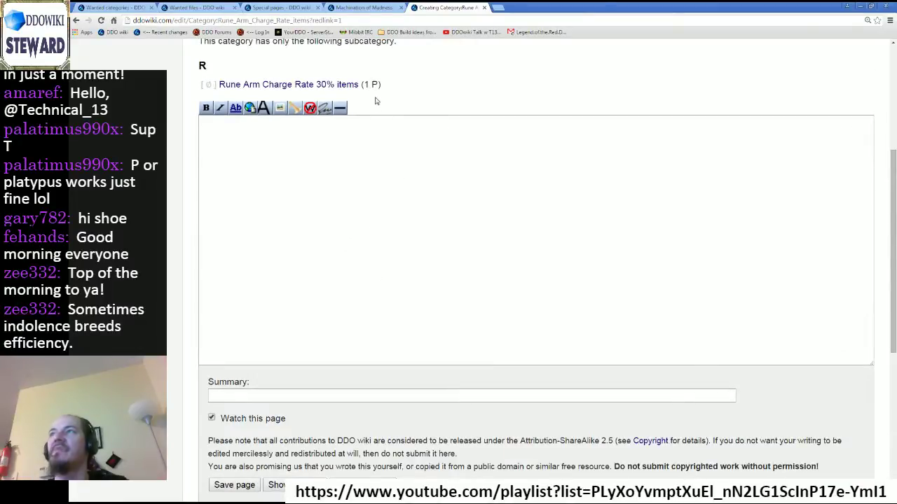
{"action": "left_click", "coordinate": [371, 165]}
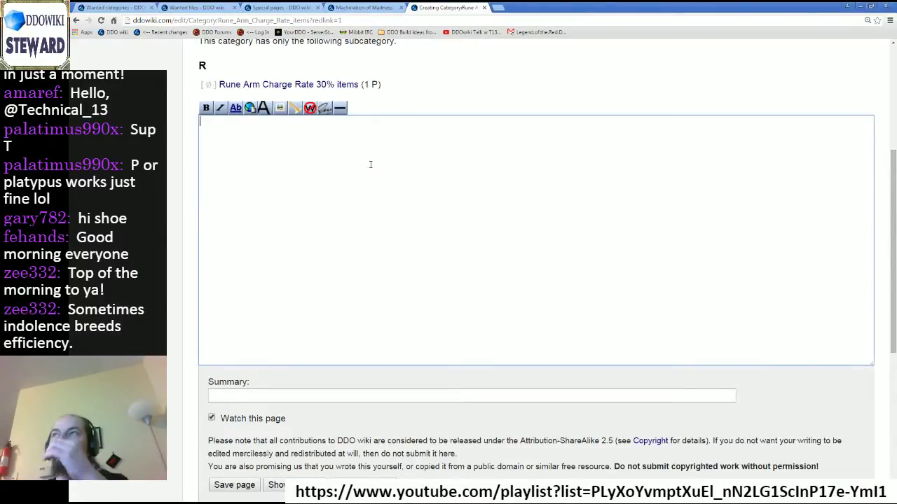
Step: From Machination of Madness, go through the Insightful Evocation Focus items category to its ancestor "Items by effect group" and copy that category's title
{"action": "left_click", "coordinate": [363, 7]}
{"action": "scroll", "coordinate": [483, 354], "scroll_direction": "down", "scroll_amount": 2}
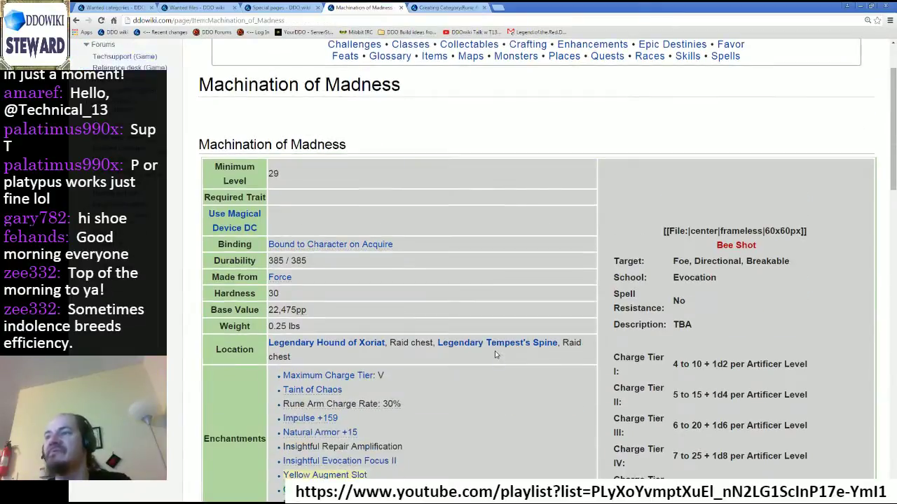
{"action": "scroll", "coordinate": [494, 355], "scroll_direction": "down", "scroll_amount": 10}
{"action": "scroll", "coordinate": [496, 353], "scroll_direction": "up", "scroll_amount": 3}
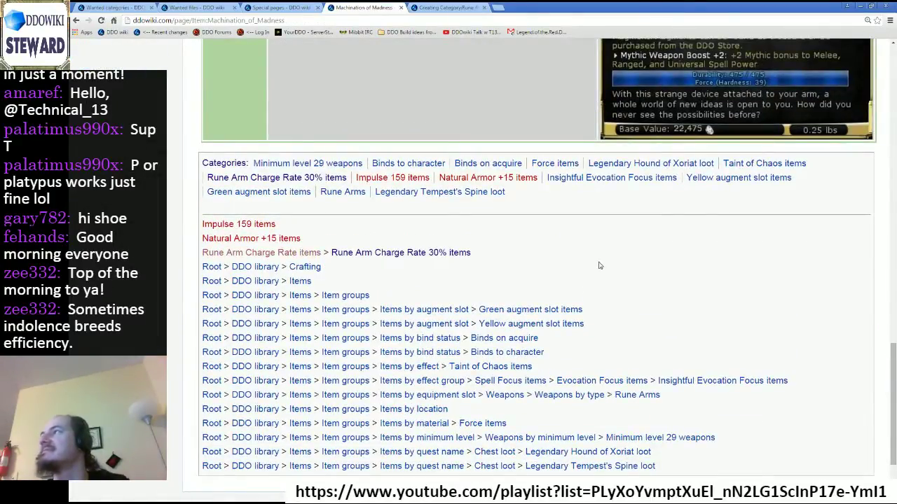
{"action": "left_click", "coordinate": [606, 179]}
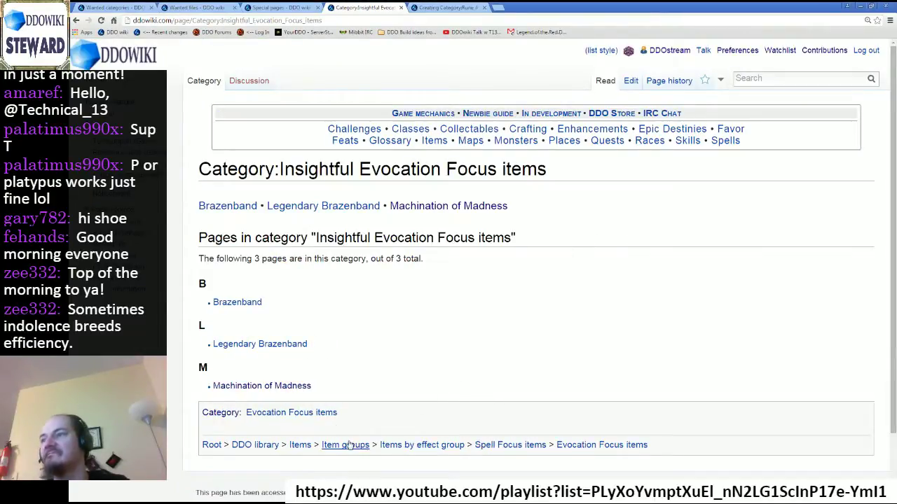
{"action": "left_click", "coordinate": [439, 449]}
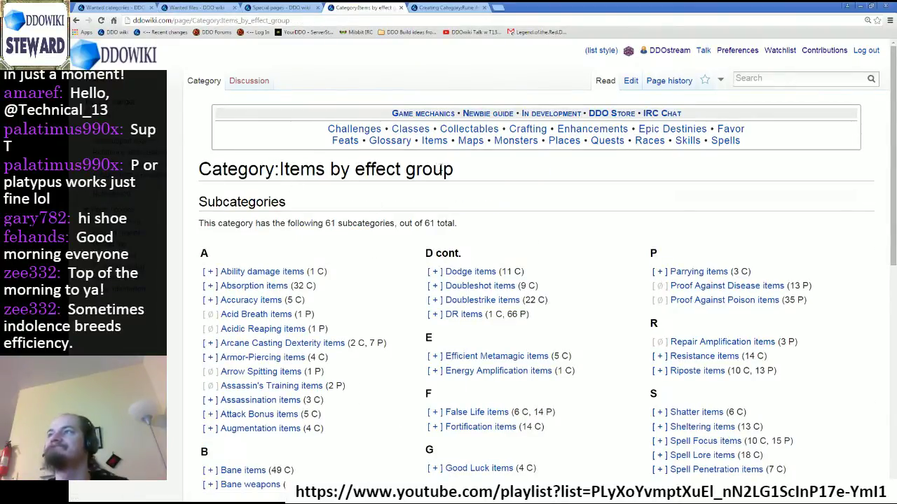
{"action": "left_click_drag", "start_coordinate": [454, 168], "coordinate": [199, 171]}
{"action": "key", "text": "ctrl+c"}
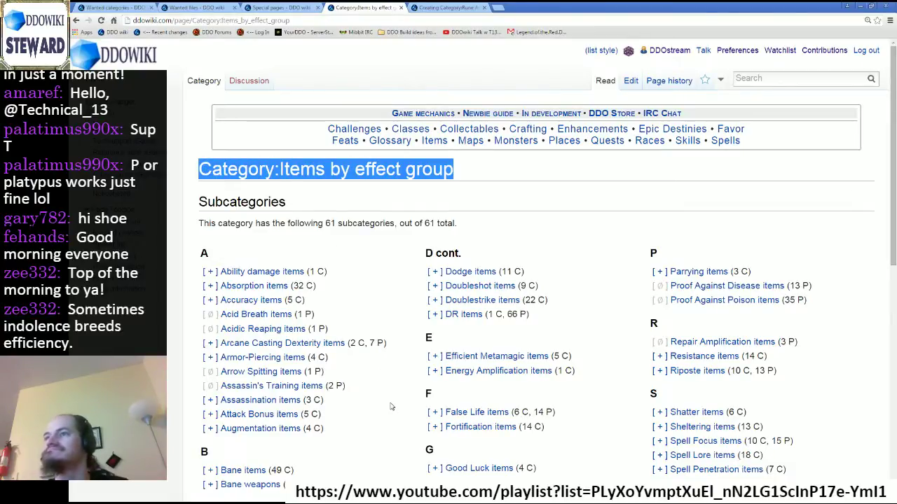
{"action": "scroll", "coordinate": [392, 406], "scroll_direction": "down", "scroll_amount": 2}
Step: Enter [[Category:Items by effect group]] as the text of the new Rune Arm Charge Rate items category page
{"action": "left_click", "coordinate": [433, 10]}
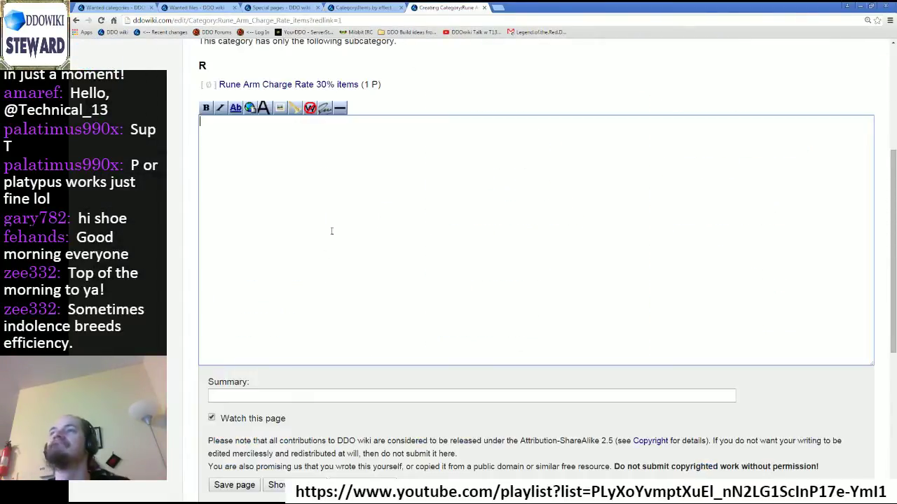
{"action": "key", "text": "ctrl+v"}
{"action": "key", "text": "ctrl+a"}
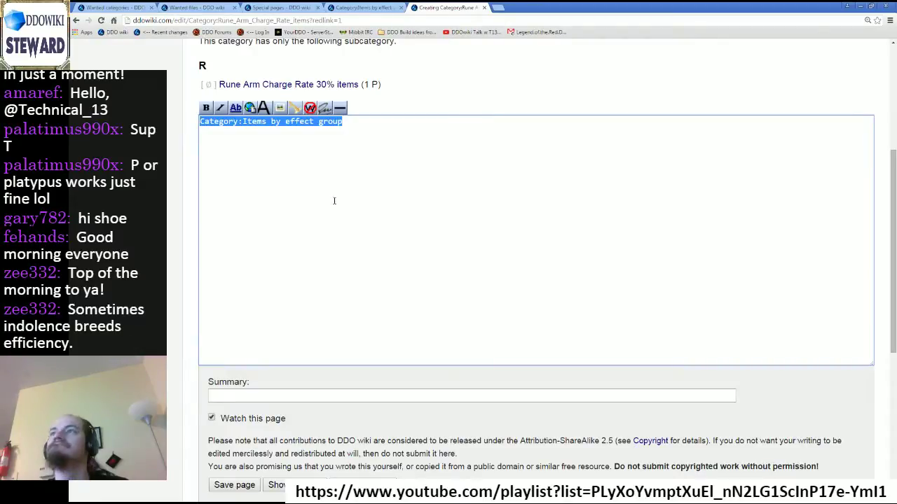
{"action": "scroll", "coordinate": [509, 351], "scroll_direction": "down", "scroll_amount": 3}
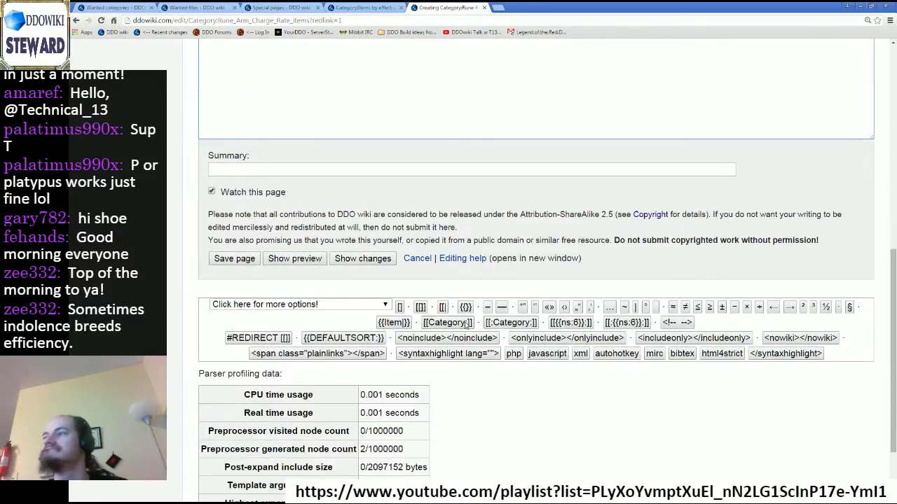
{"action": "left_click", "coordinate": [422, 308]}
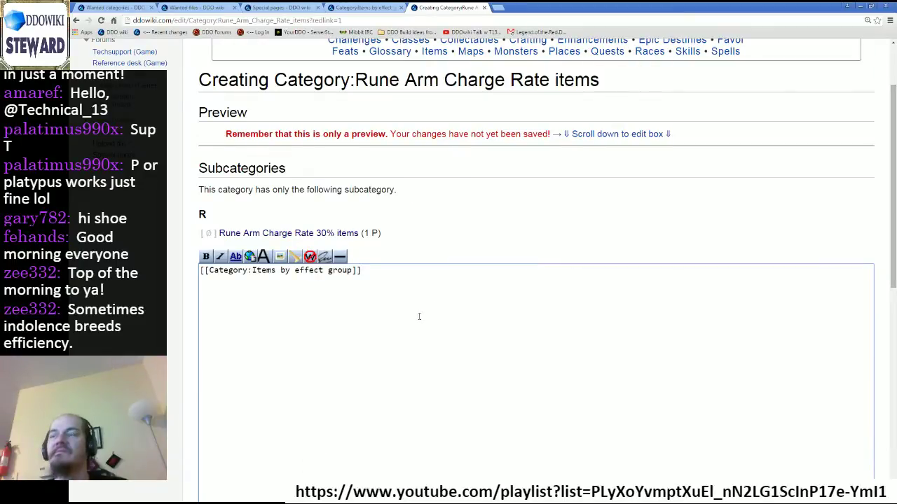
Step: Save the page with [[Category:Items by effect group]] as the edit summary and watching turned off
{"action": "key", "text": "ctrl+a"}
{"action": "key", "text": "ctrl+c"}
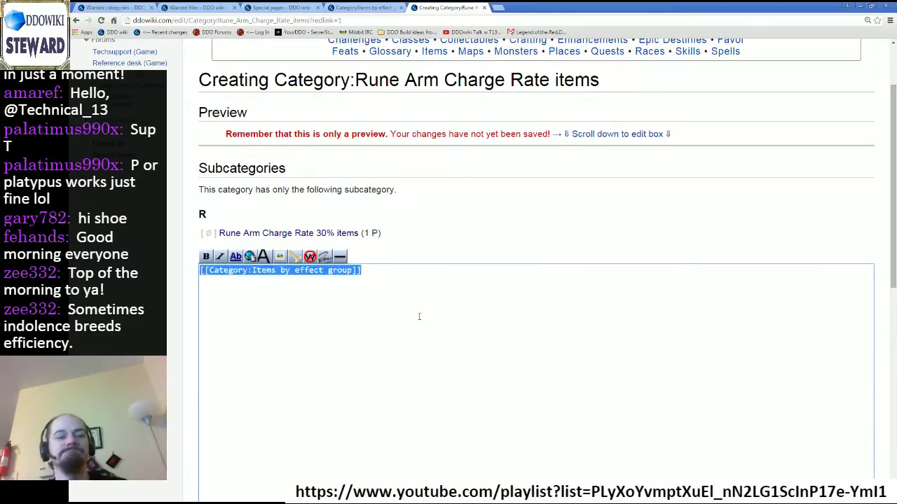
{"action": "scroll", "coordinate": [418, 318], "scroll_direction": "down", "scroll_amount": 4}
{"action": "left_click", "coordinate": [372, 305]}
{"action": "key", "text": "ctrl+v"}
{"action": "left_click", "coordinate": [212, 325]}
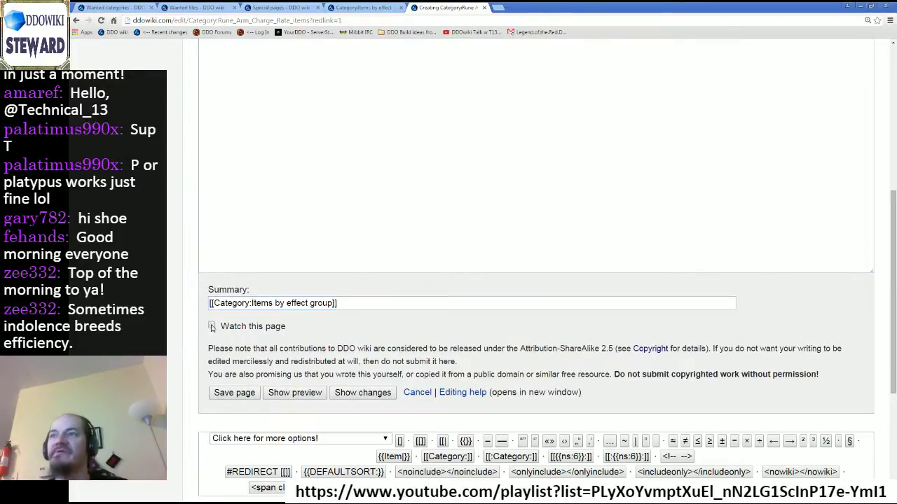
{"action": "left_click", "coordinate": [241, 393]}
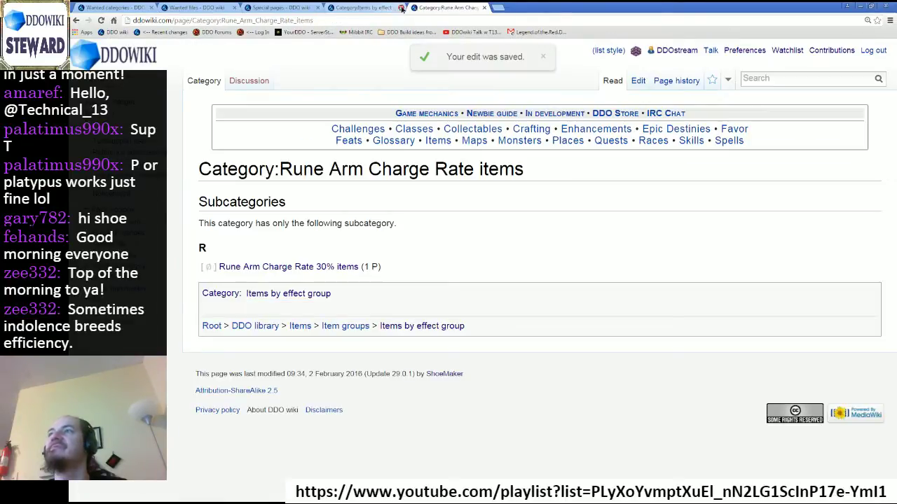
Step: Close the finished category pages and open the Wanted templates report from the reloaded Special pages list
{"action": "left_click", "coordinate": [402, 8]}
{"action": "left_click", "coordinate": [402, 9]}
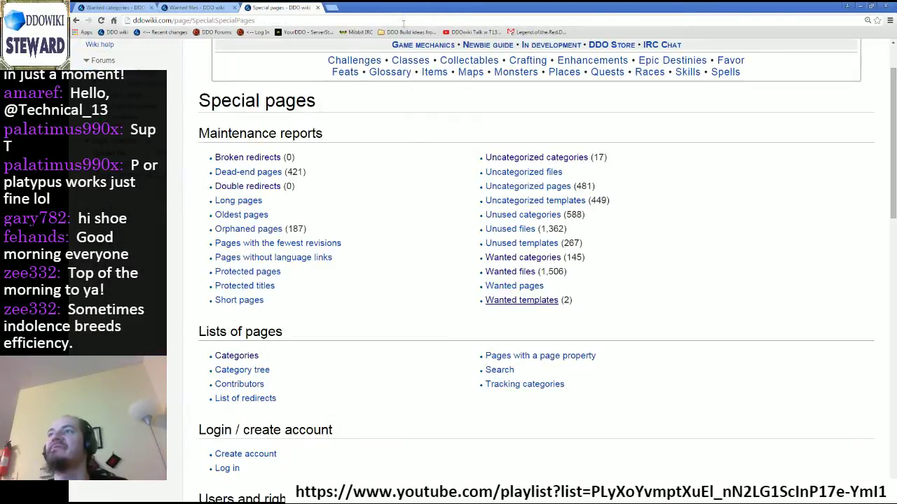
{"action": "key", "text": "F5"}
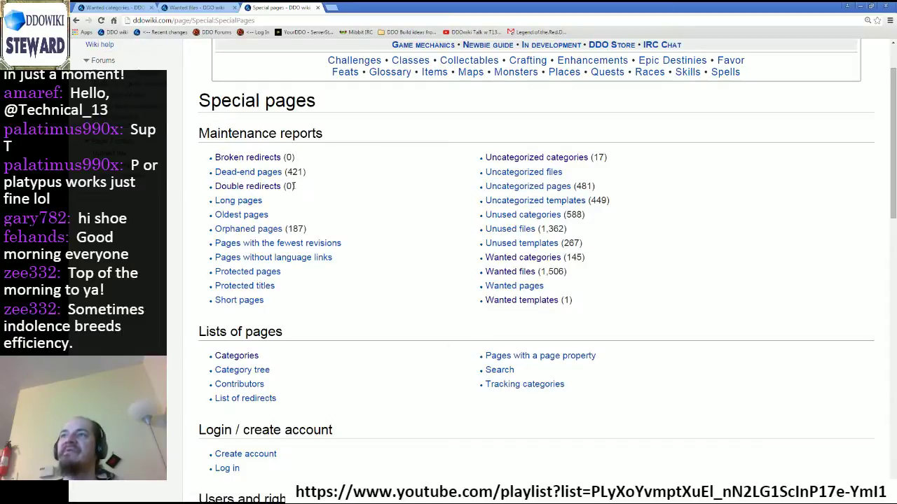
{"action": "middle_click", "coordinate": [536, 300]}
{"action": "left_click", "coordinate": [350, 8]}
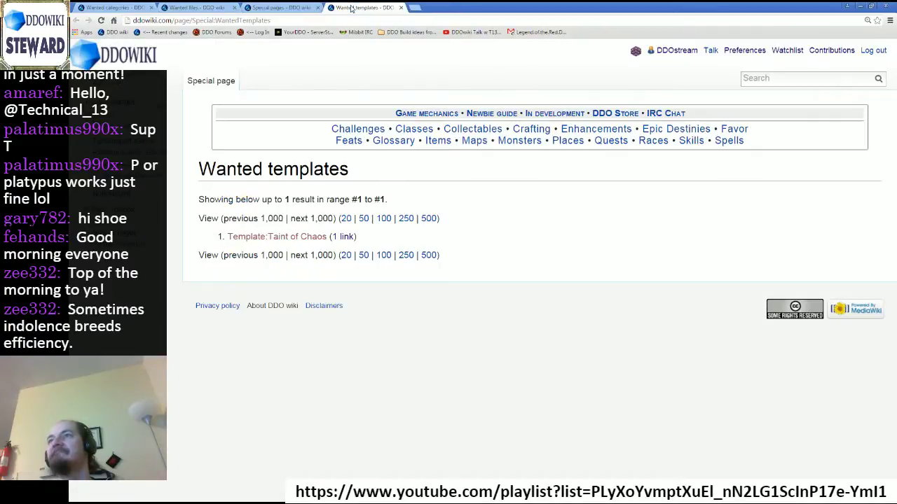
Step: From the pages linking to Template:Taint of Chaos, open the Named Rune Arm diagnostics page, look through it and refresh it
{"action": "left_click", "coordinate": [343, 237]}
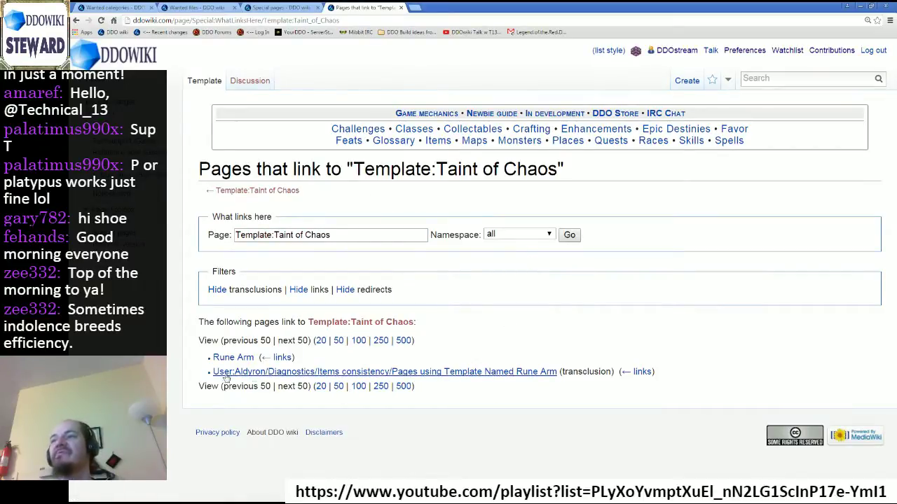
{"action": "left_click", "coordinate": [391, 373]}
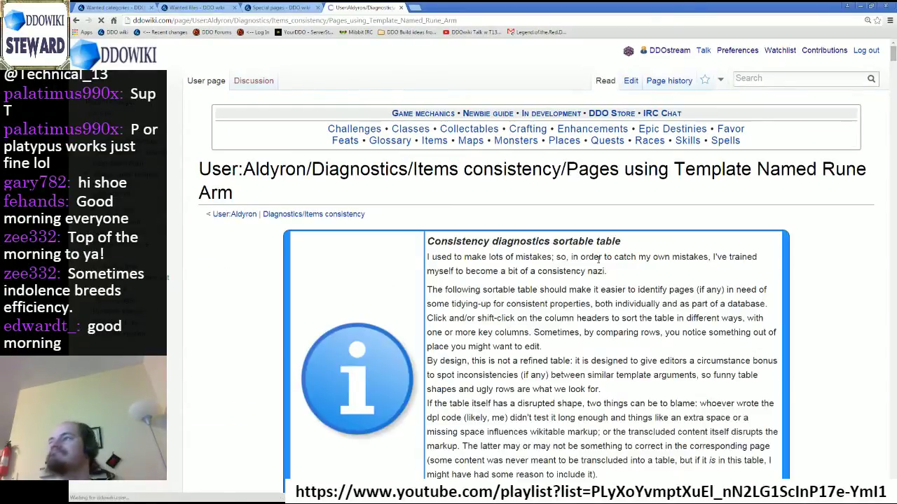
{"action": "left_click_drag", "start_coordinate": [891, 63], "coordinate": [891, 476]}
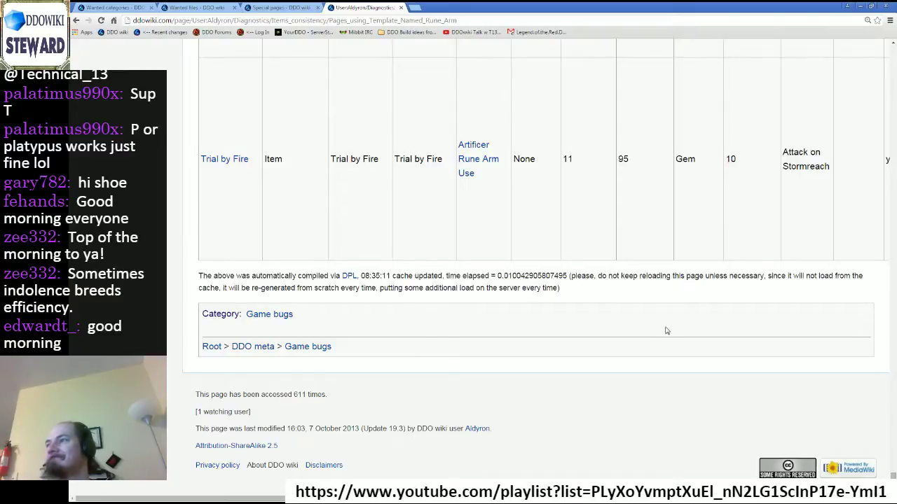
{"action": "left_click_drag", "start_coordinate": [893, 475], "coordinate": [892, 49]}
{"action": "mouse_move", "coordinate": [722, 83]}
{"action": "left_click", "coordinate": [739, 119]}
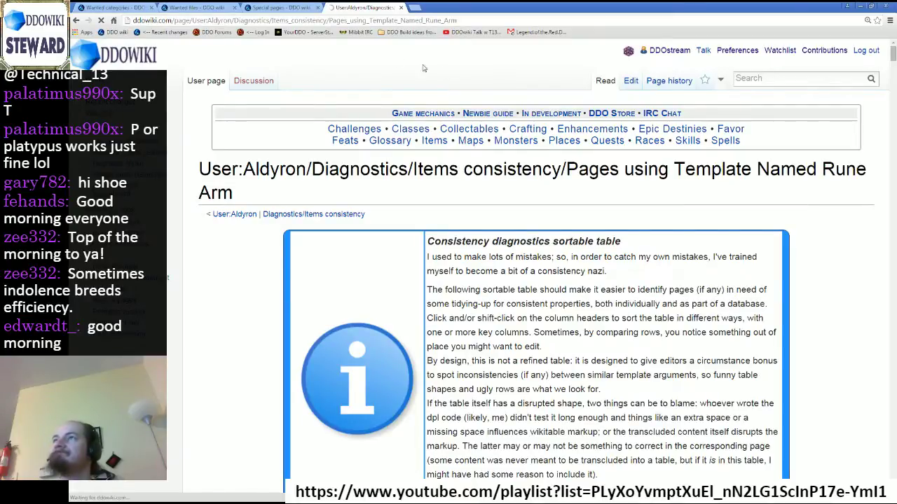
Step: Reload the Special pages list to recheck the Wanted templates report, and return to the rune arm diagnostics page
{"action": "left_click", "coordinate": [290, 9]}
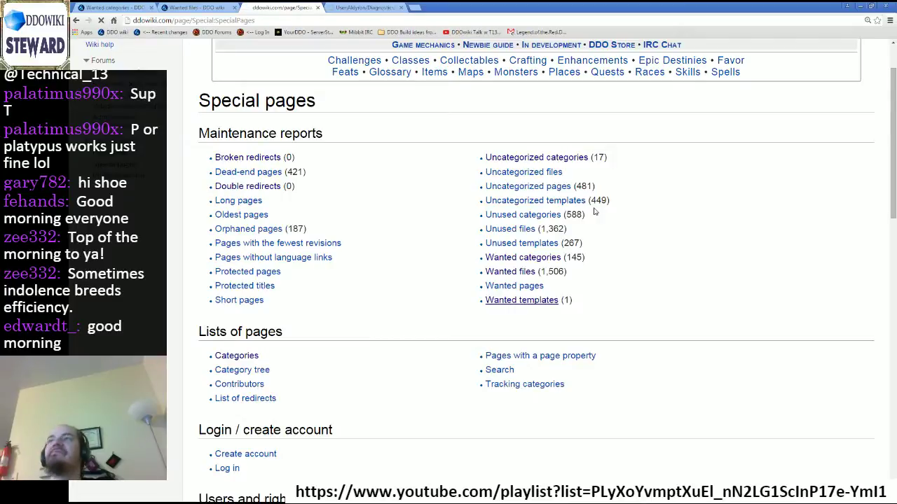
{"action": "key", "text": "F5"}
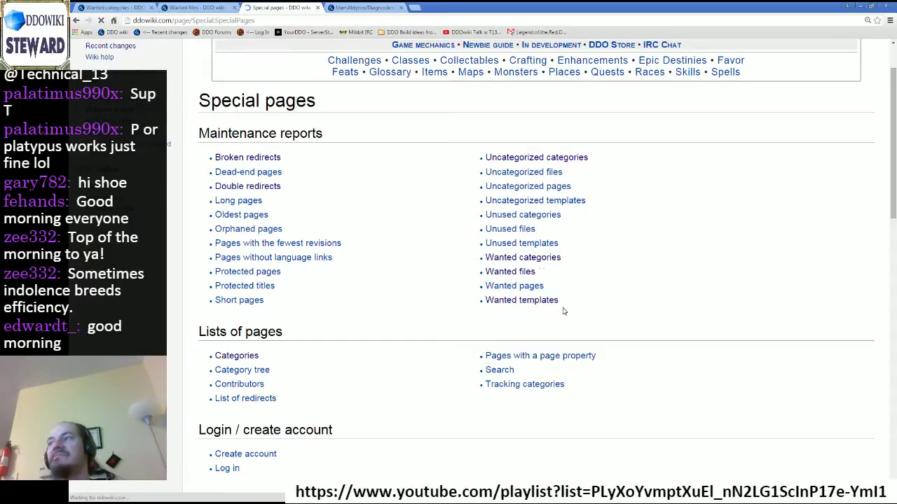
{"action": "left_click", "coordinate": [369, 9]}
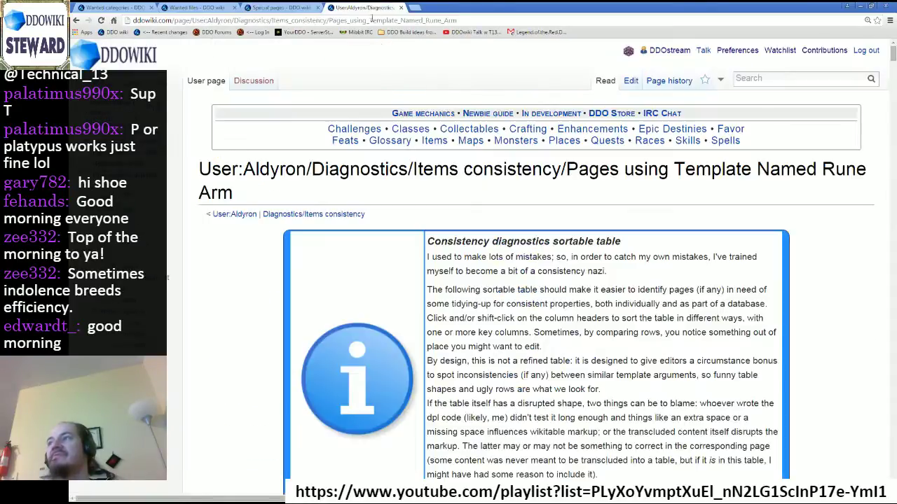
Step: Examine the rune arm table, including the Machination of Madness row and the Categories column, and close the diagnostics page
{"action": "mouse_move", "coordinate": [893, 54]}
{"action": "left_mouse_down"}
{"action": "mouse_move", "coordinate": [894, 213]}
{"action": "mouse_move", "coordinate": [893, 60]}
{"action": "mouse_move", "coordinate": [893, 70]}
{"action": "left_mouse_up"}
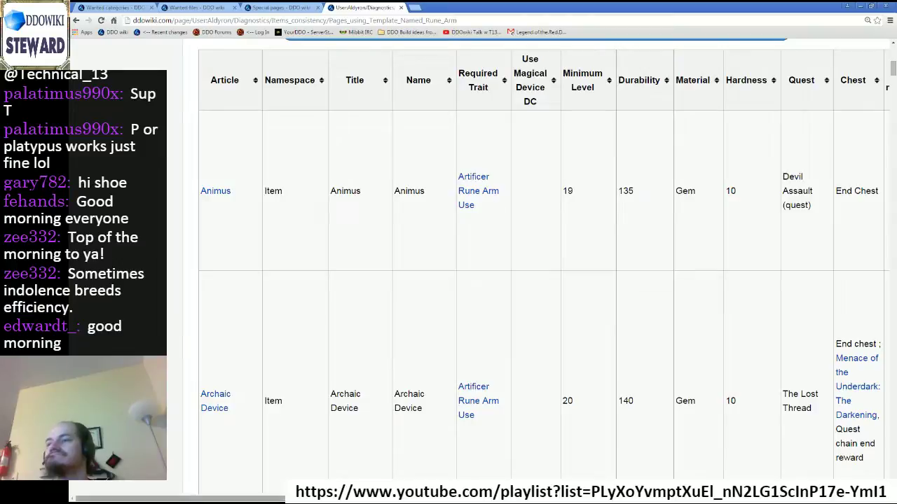
{"action": "left_click_drag", "start_coordinate": [893, 70], "coordinate": [894, 356]}
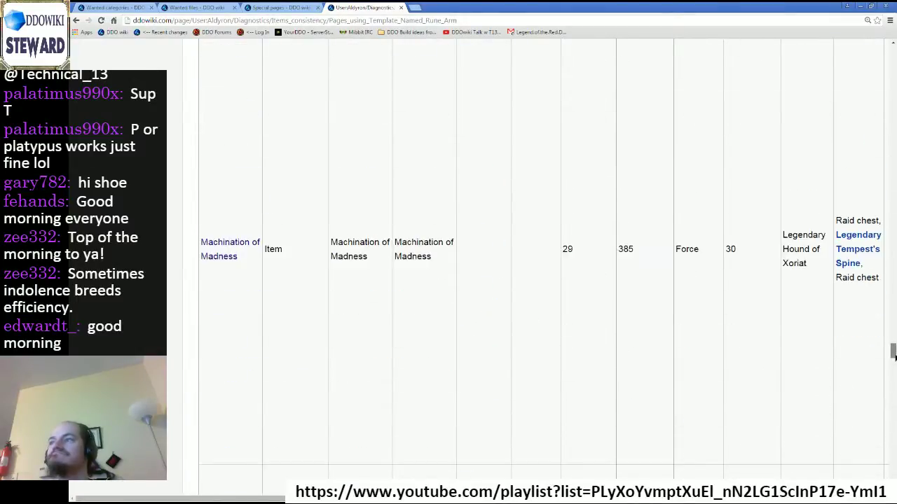
{"action": "left_click_drag", "start_coordinate": [180, 499], "coordinate": [649, 499]}
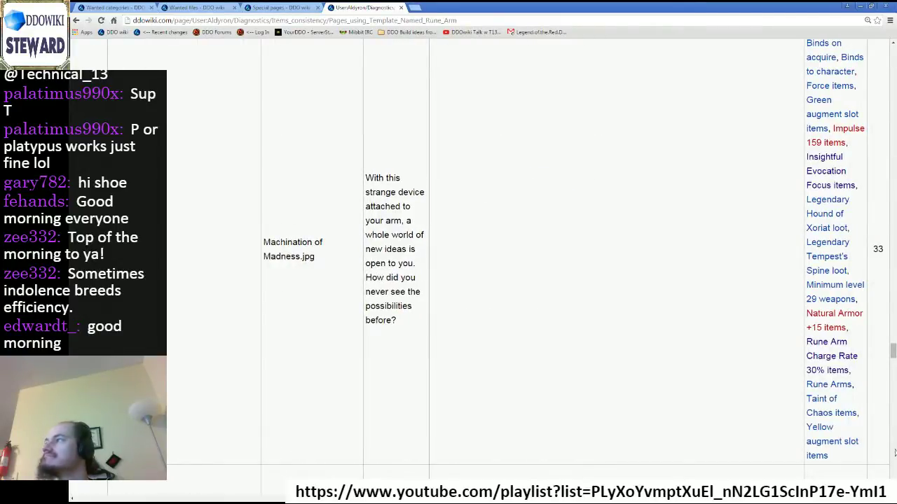
{"action": "scroll", "coordinate": [894, 343], "scroll_direction": "up", "scroll_amount": 3}
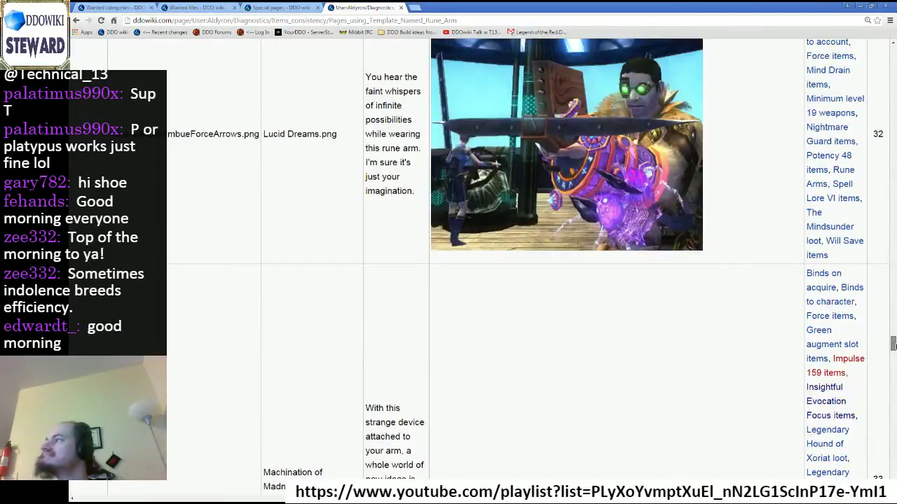
{"action": "scroll", "coordinate": [894, 343], "scroll_direction": "up", "scroll_amount": 1}
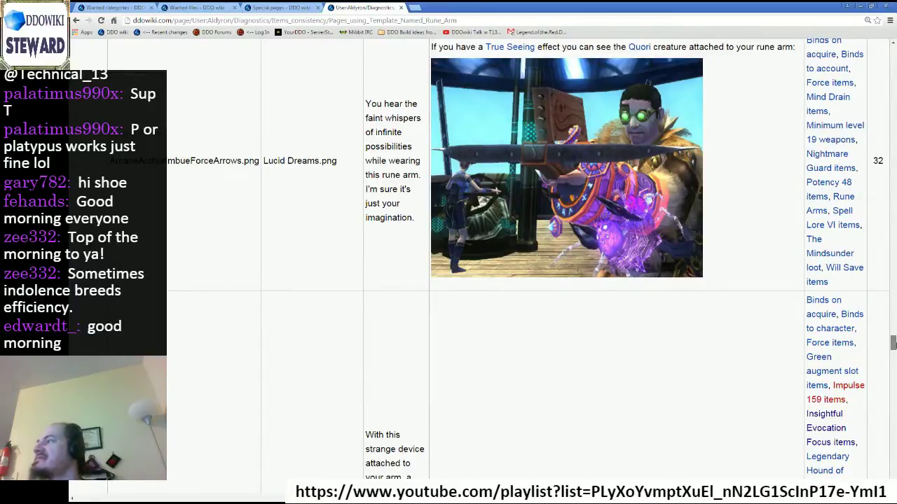
{"action": "scroll", "coordinate": [894, 343], "scroll_direction": "down", "scroll_amount": 4}
{"action": "scroll", "coordinate": [893, 343], "scroll_direction": "up", "scroll_amount": 6}
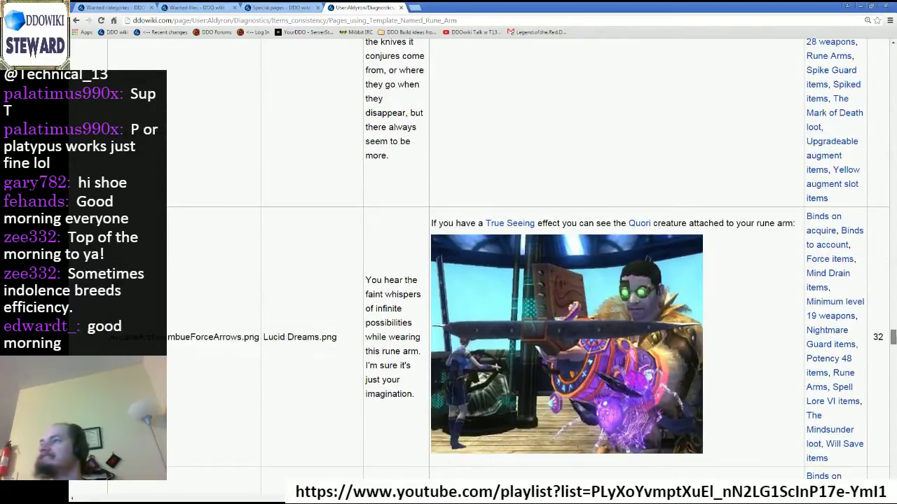
{"action": "scroll", "coordinate": [894, 343], "scroll_direction": "up", "scroll_amount": 15}
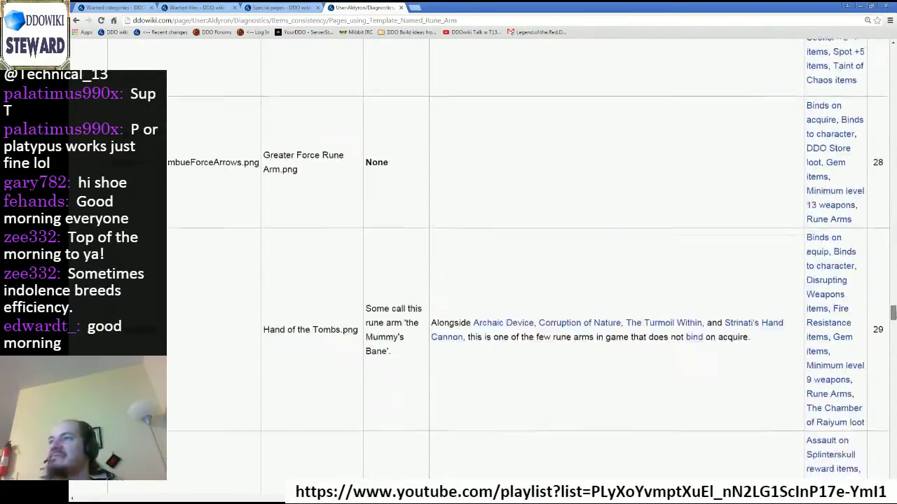
{"action": "scroll", "coordinate": [893, 343], "scroll_direction": "down", "scroll_amount": 4}
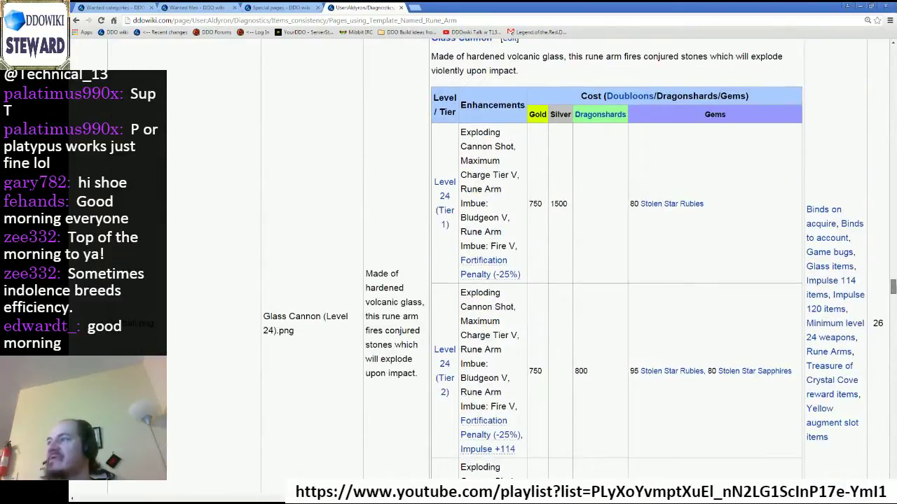
{"action": "scroll", "coordinate": [894, 344], "scroll_direction": "up", "scroll_amount": 15}
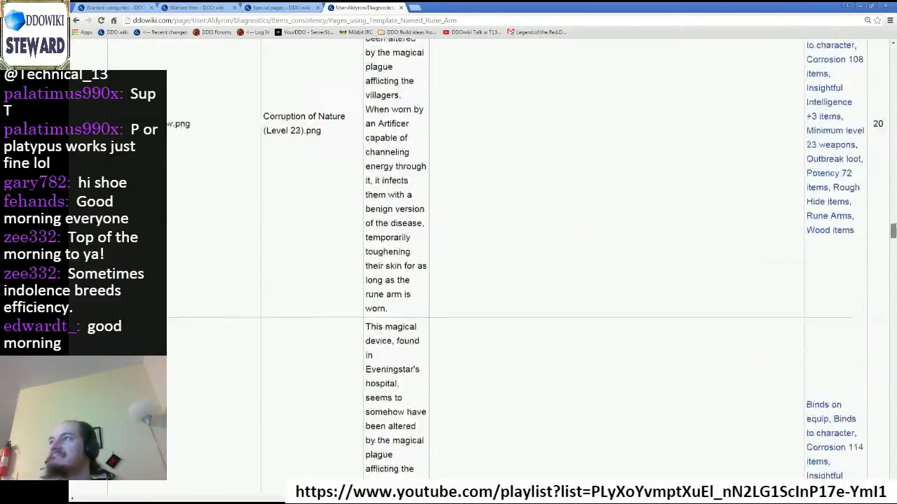
{"action": "scroll", "coordinate": [528, 266], "scroll_direction": "up", "scroll_amount": 15}
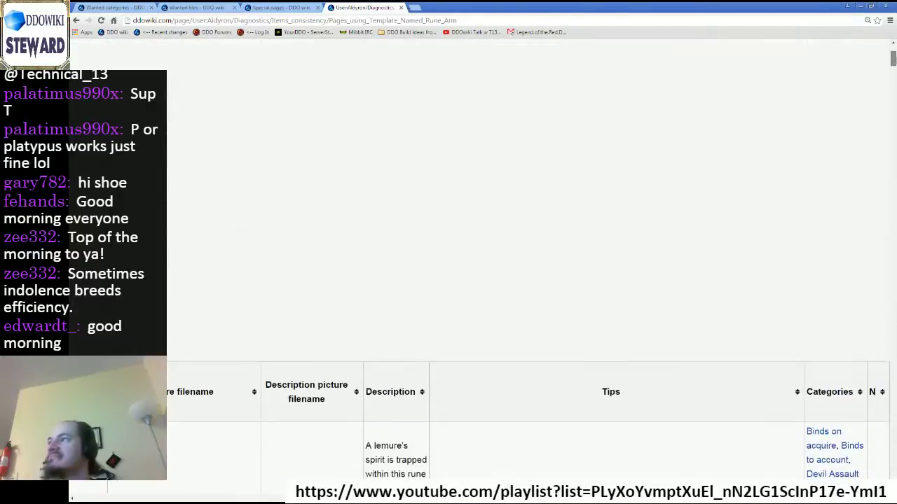
{"action": "scroll", "coordinate": [529, 266], "scroll_direction": "up", "scroll_amount": 3}
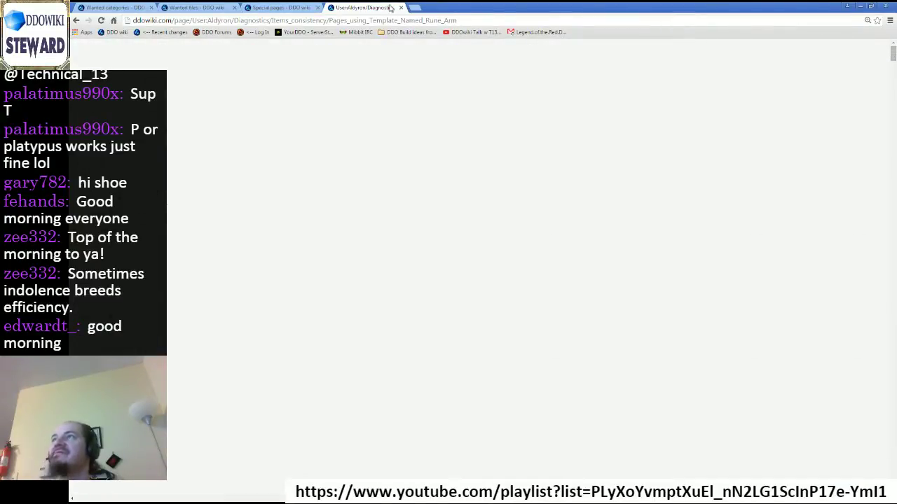
{"action": "left_click", "coordinate": [401, 7]}
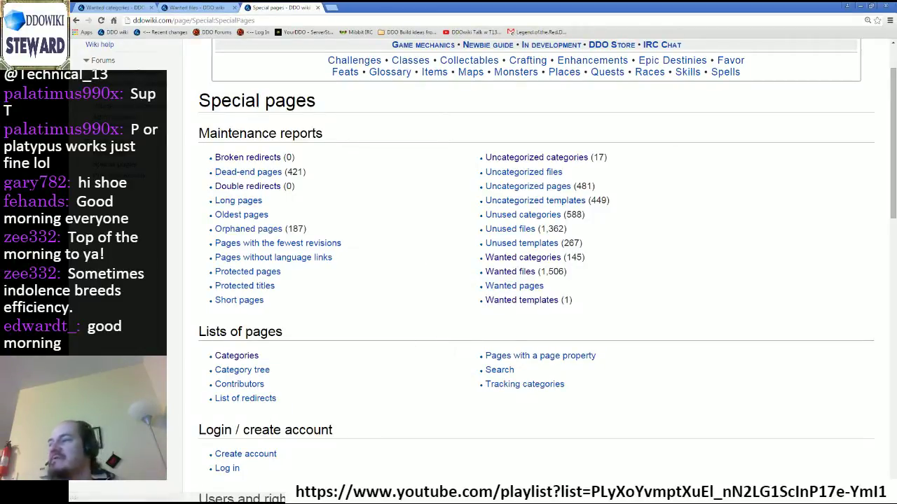
Step: Switch to the TP Code Give Away window, add the newly arrived chat participant as an attendee, and return to the wiki
{"action": "key", "text": "alt+Tab"}
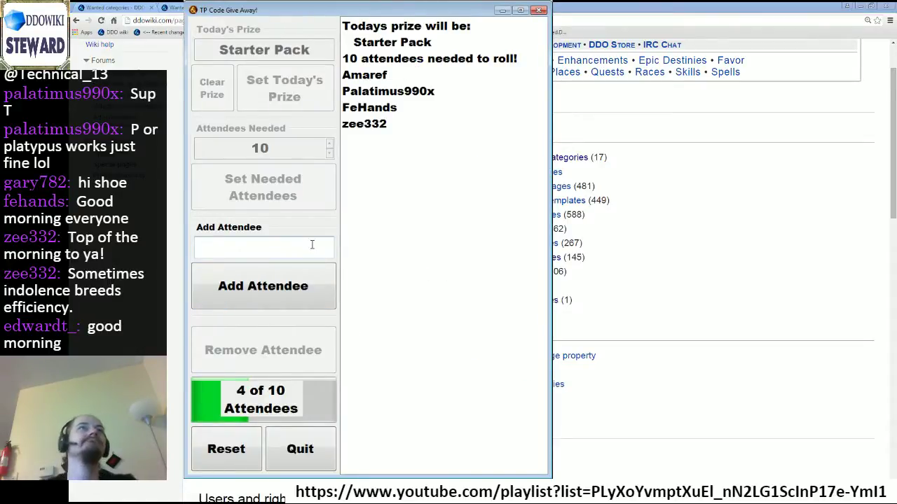
{"action": "type", "text": "Edwar"}
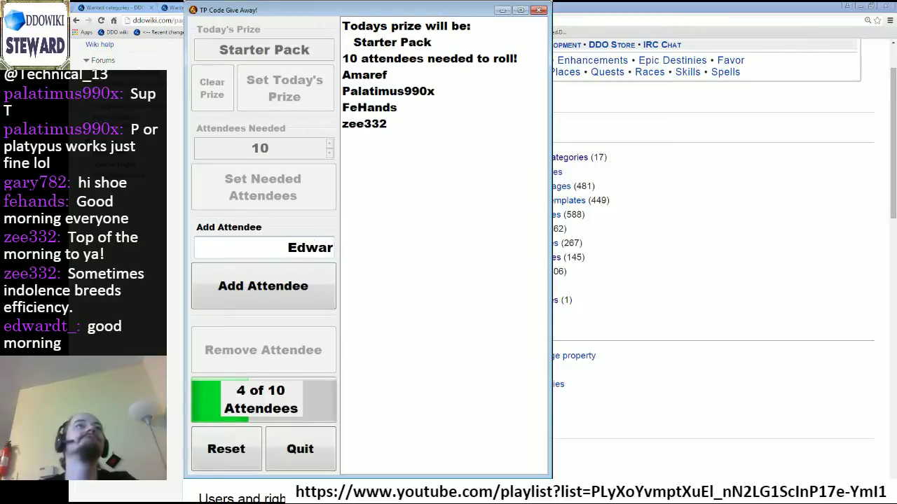
{"action": "type", "text": "dt_"}
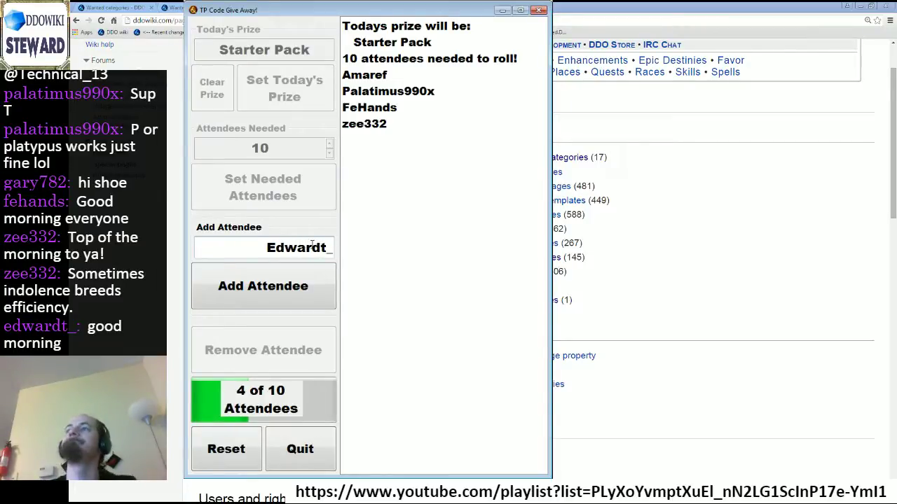
{"action": "left_click", "coordinate": [303, 287]}
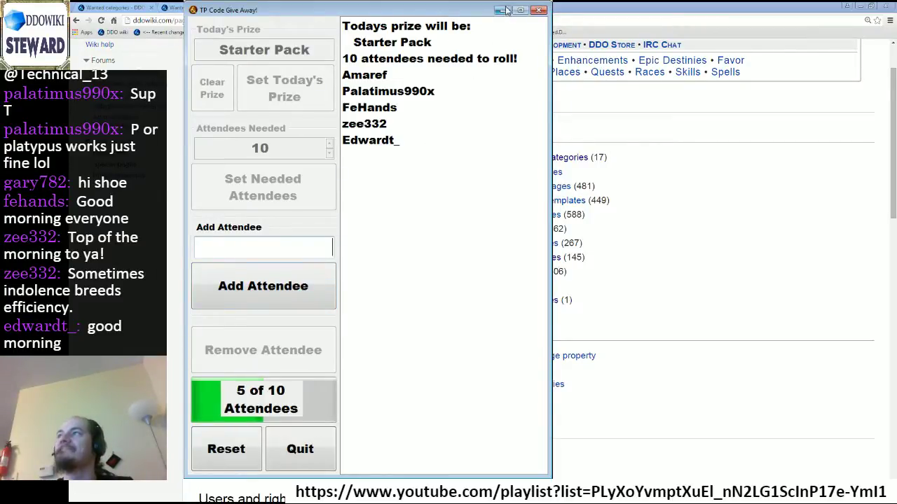
{"action": "left_click", "coordinate": [518, 10]}
{"action": "left_click", "coordinate": [676, 231]}
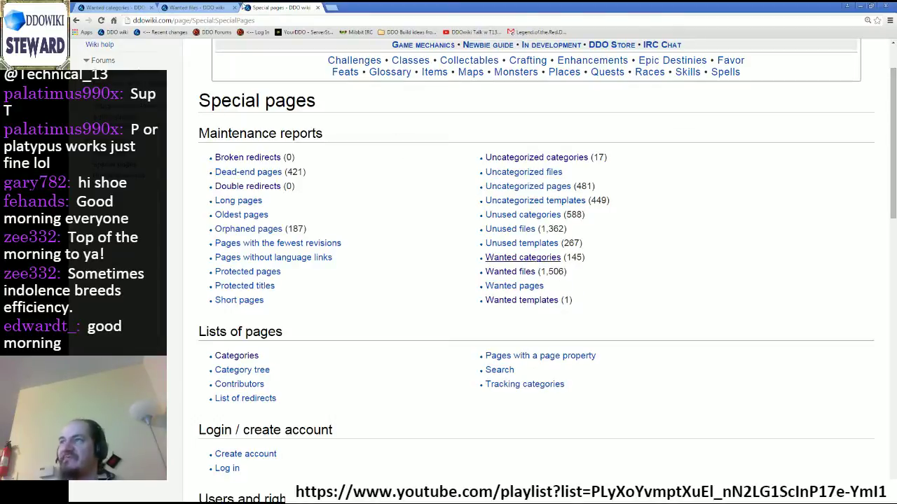
Step: Close the Special pages list and remove the struck-out false positives from the Wanted files report
{"action": "left_click", "coordinate": [317, 7]}
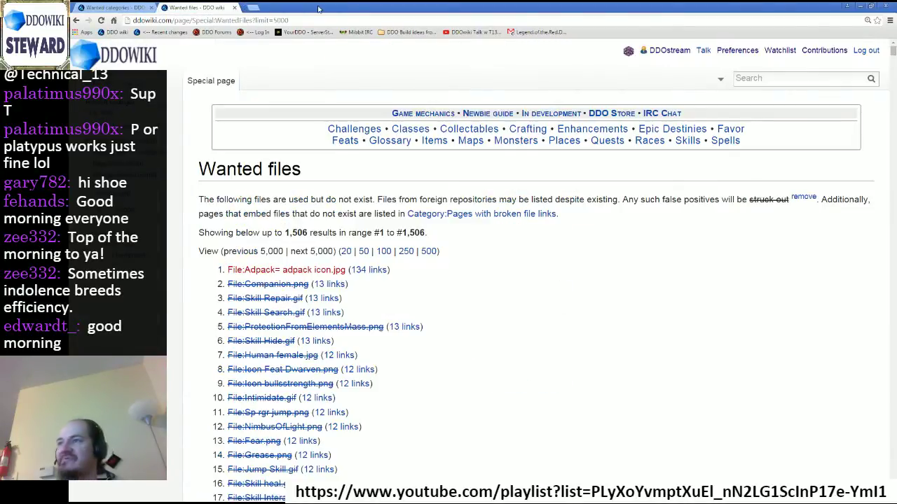
{"action": "left_click", "coordinate": [805, 199]}
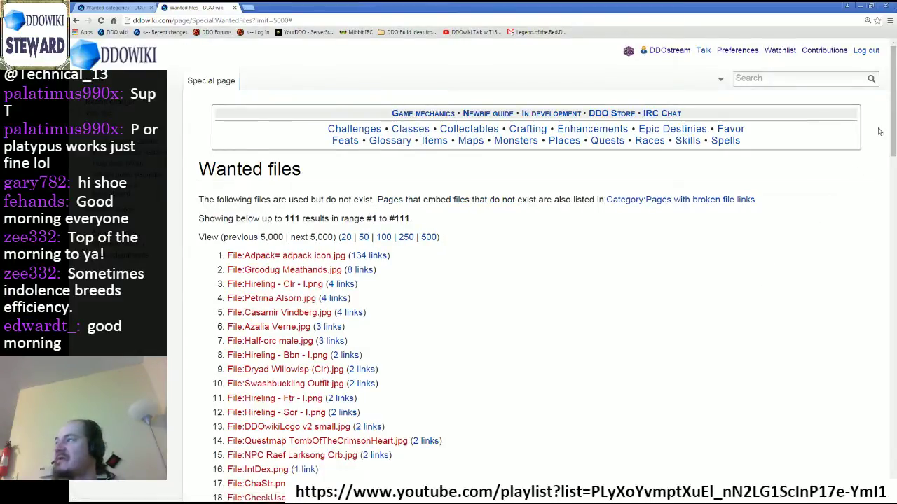
{"action": "left_click_drag", "start_coordinate": [893, 134], "coordinate": [894, 157]}
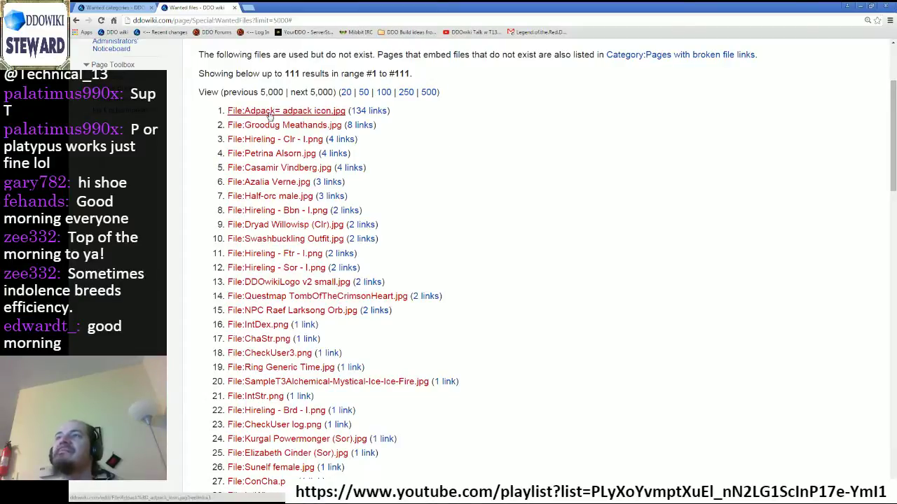
Step: Review the wanted files and open the list of pages that link to File:Adpack= adpack icon.jpg
{"action": "middle_click", "coordinate": [378, 112]}
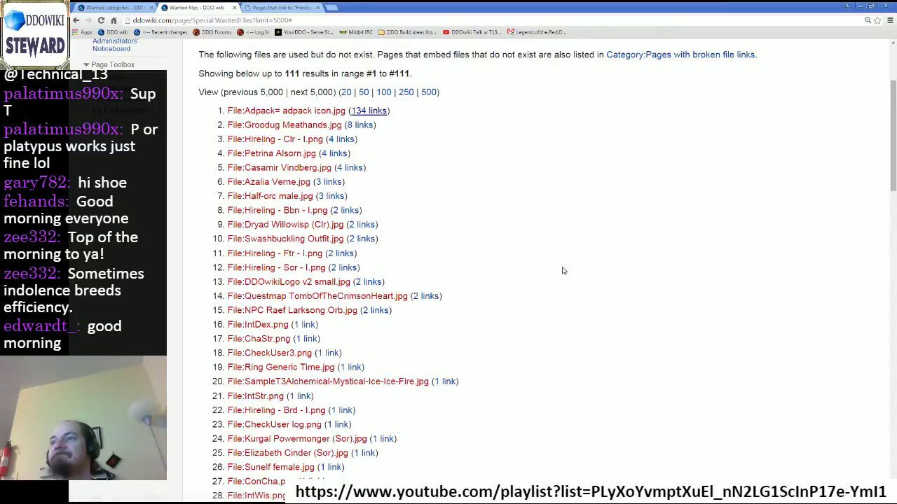
{"action": "scroll", "coordinate": [562, 270], "scroll_direction": "down", "scroll_amount": 5}
{"action": "scroll", "coordinate": [562, 270], "scroll_direction": "down", "scroll_amount": 3}
{"action": "scroll", "coordinate": [561, 270], "scroll_direction": "down", "scroll_amount": 6}
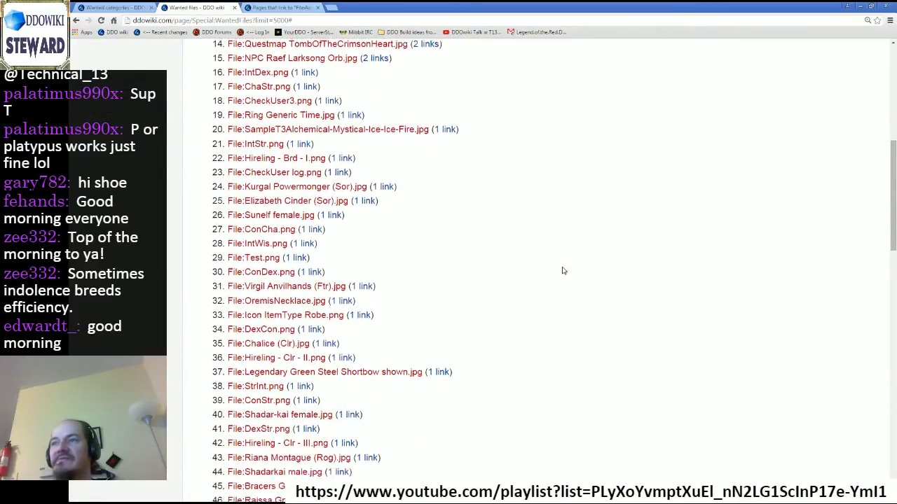
{"action": "left_click", "coordinate": [296, 11]}
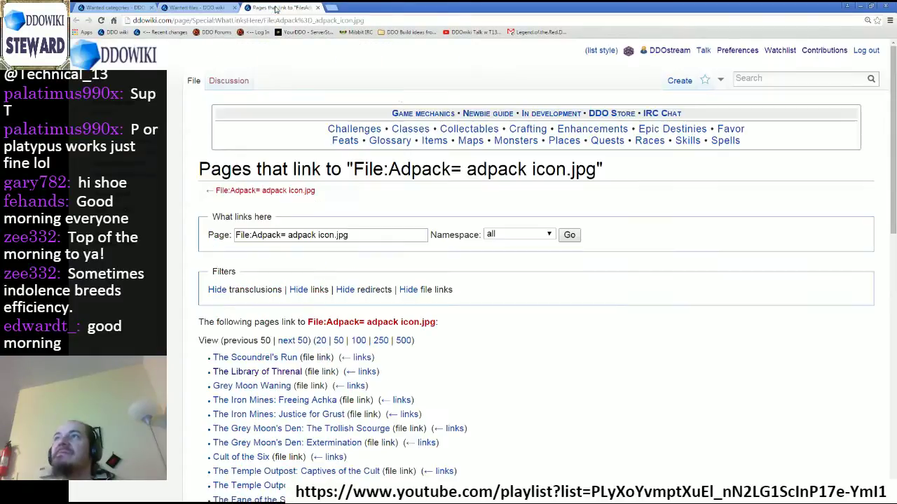
{"action": "scroll", "coordinate": [581, 295], "scroll_direction": "down", "scroll_amount": 3}
{"action": "scroll", "coordinate": [580, 295], "scroll_direction": "down", "scroll_amount": 2}
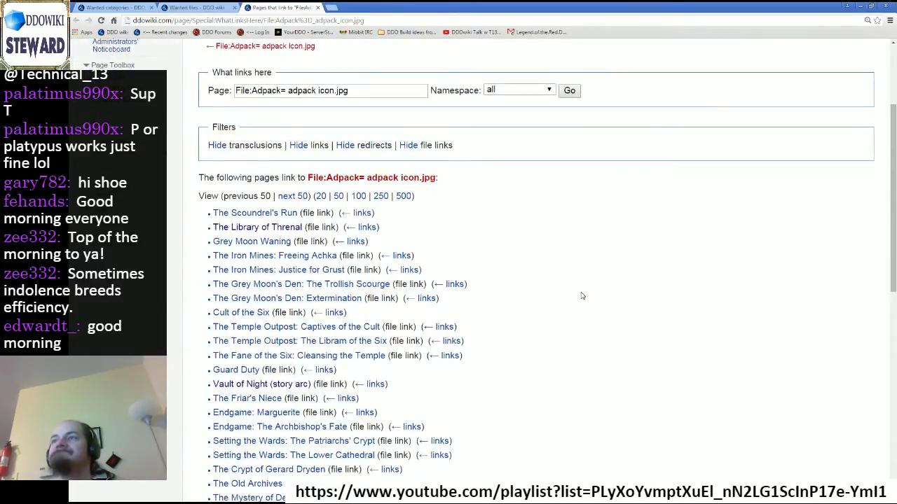
Step: Open The Scoundrel's Run from the linking pages and examine the quest page down to its categories
{"action": "middle_click", "coordinate": [267, 214]}
{"action": "left_click", "coordinate": [364, 8]}
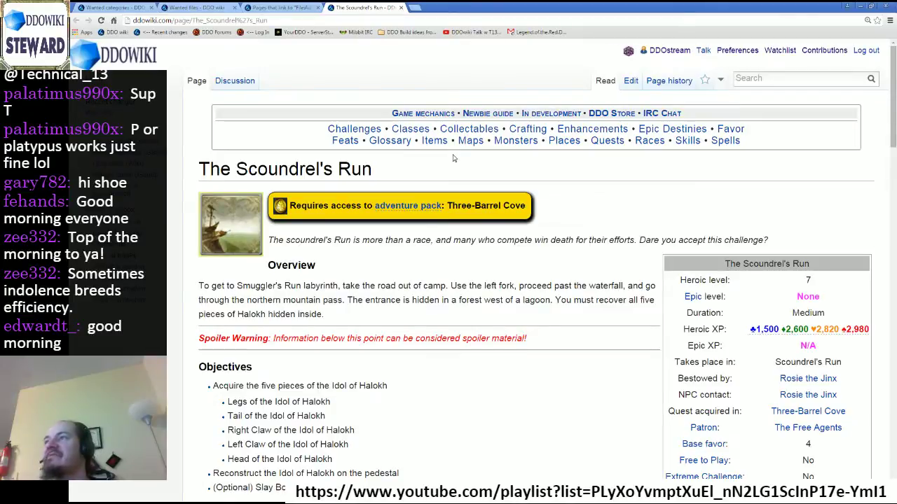
{"action": "scroll", "coordinate": [517, 338], "scroll_direction": "down", "scroll_amount": 20}
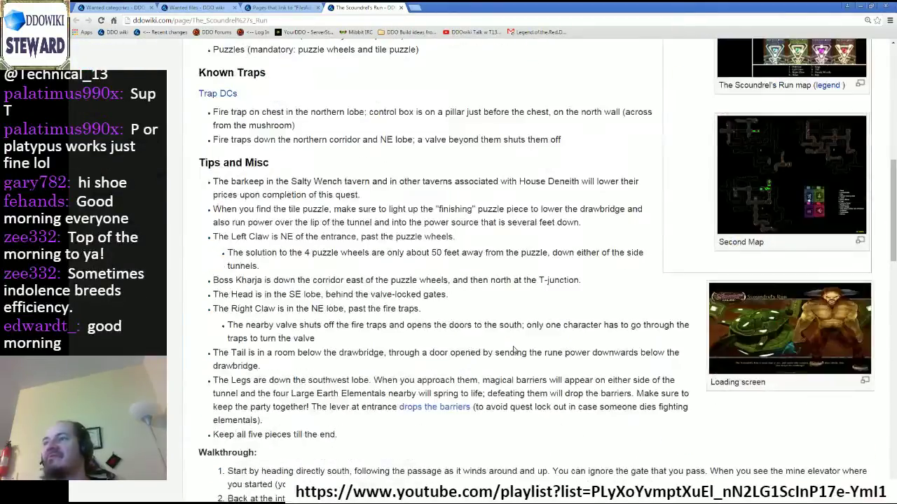
{"action": "scroll", "coordinate": [512, 350], "scroll_direction": "down", "scroll_amount": 3}
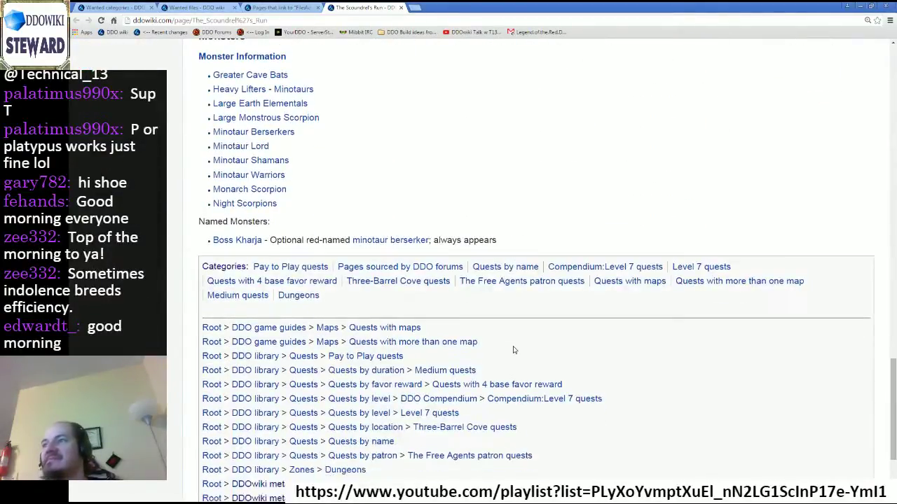
{"action": "scroll", "coordinate": [512, 350], "scroll_direction": "up", "scroll_amount": 3}
{"action": "scroll", "coordinate": [510, 358], "scroll_direction": "down", "scroll_amount": 2}
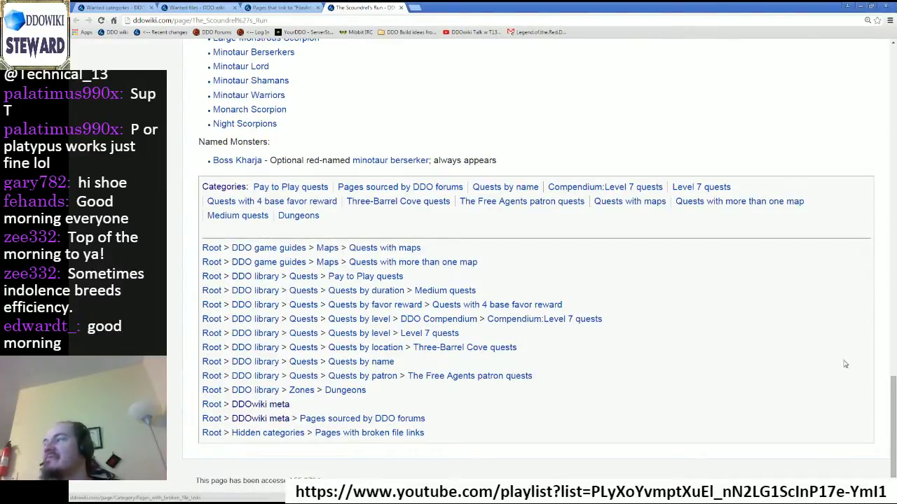
Step: Finish checking The Scoundrel's Run, close the quest page, and return to the list of pages linking to File:Adpack= adpack icon.jpg
{"action": "left_click_drag", "start_coordinate": [893, 392], "coordinate": [860, 69]}
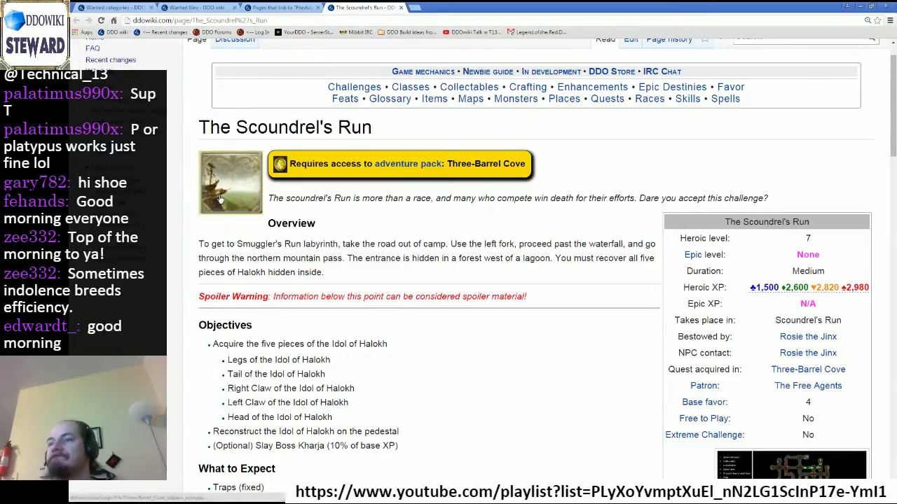
{"action": "left_click", "coordinate": [400, 7]}
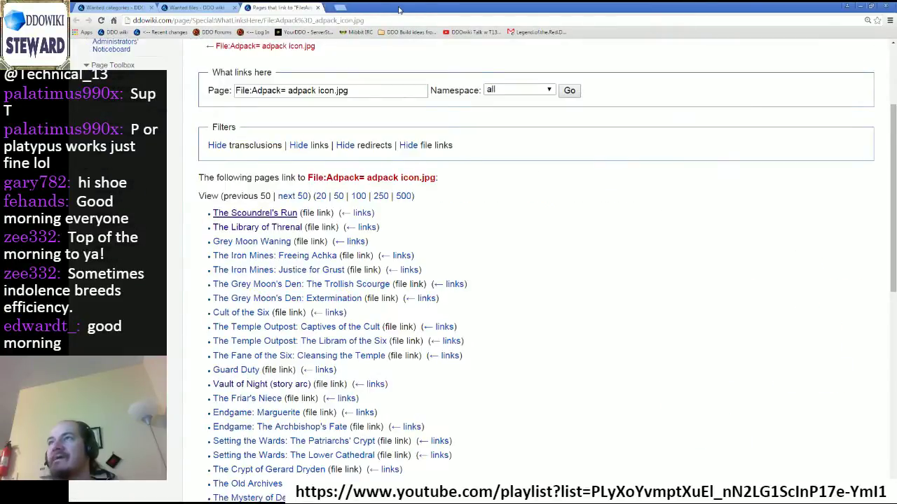
{"action": "scroll", "coordinate": [592, 322], "scroll_direction": "up", "scroll_amount": 3}
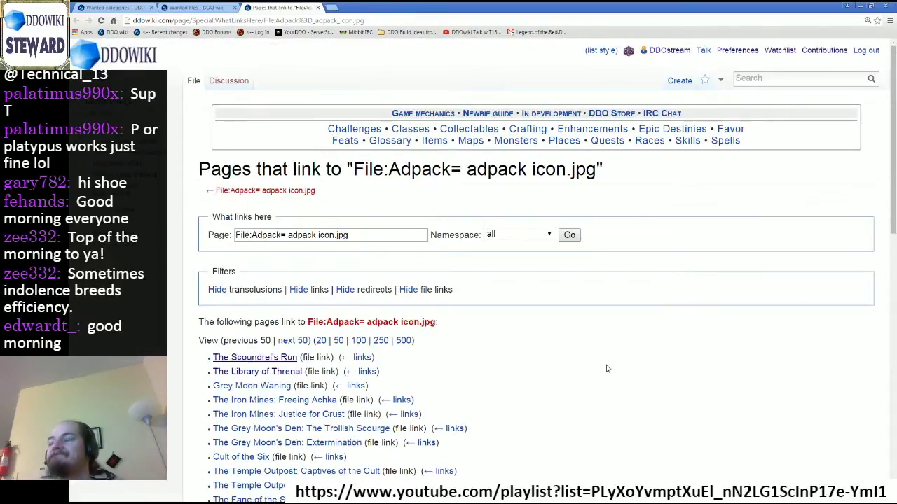
{"action": "scroll", "coordinate": [609, 370], "scroll_direction": "down", "scroll_amount": 1}
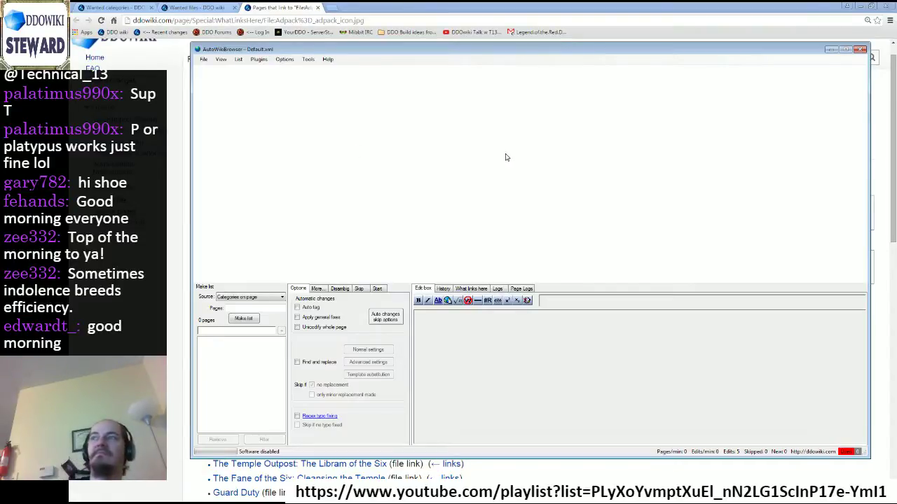
Step: Switch to AutoWikiBrowser and log in with the first saved profile
{"action": "left_click", "coordinate": [204, 59]}
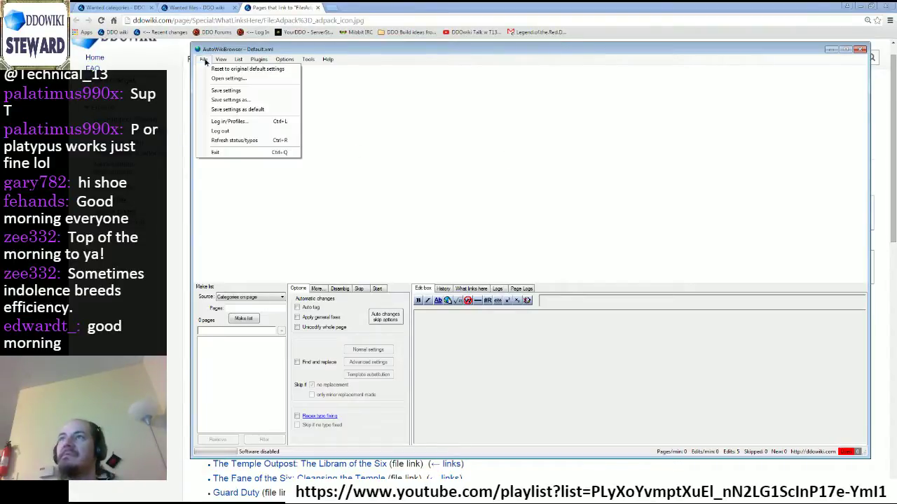
{"action": "left_click", "coordinate": [228, 123]}
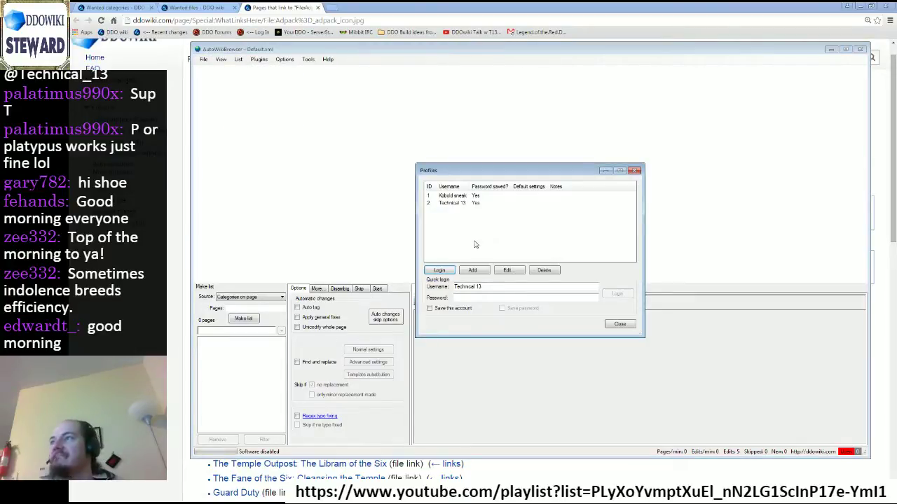
{"action": "left_click", "coordinate": [461, 196]}
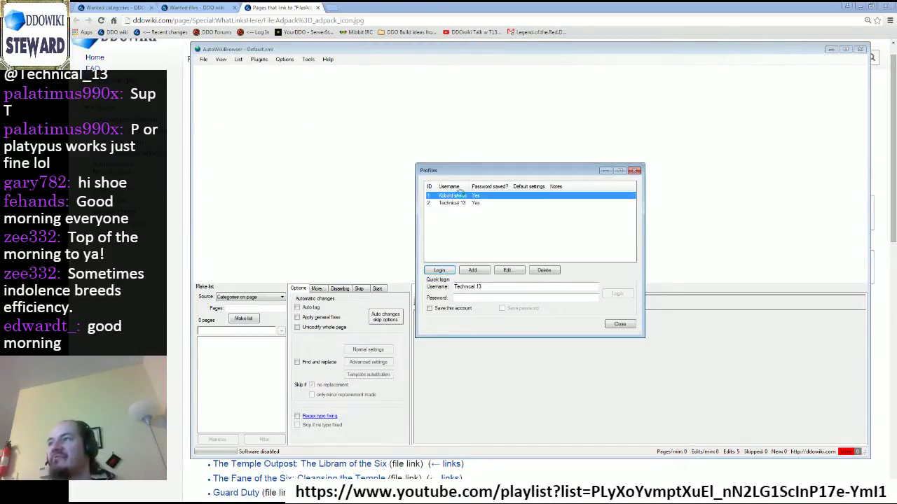
{"action": "double_click", "coordinate": [460, 195]}
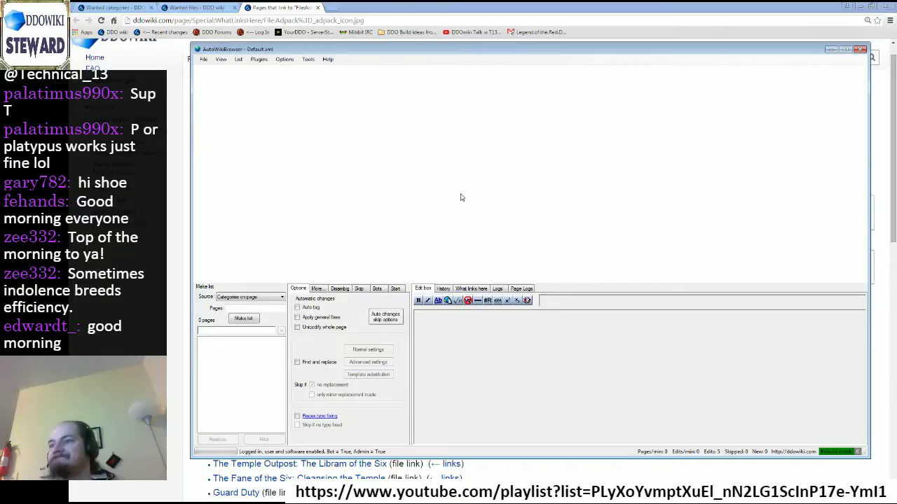
Step: Try to make a page list from What links here (all NS) for File:Adpack= adpack icon.jpg, copying the file name from the wiki page
{"action": "left_click", "coordinate": [283, 298]}
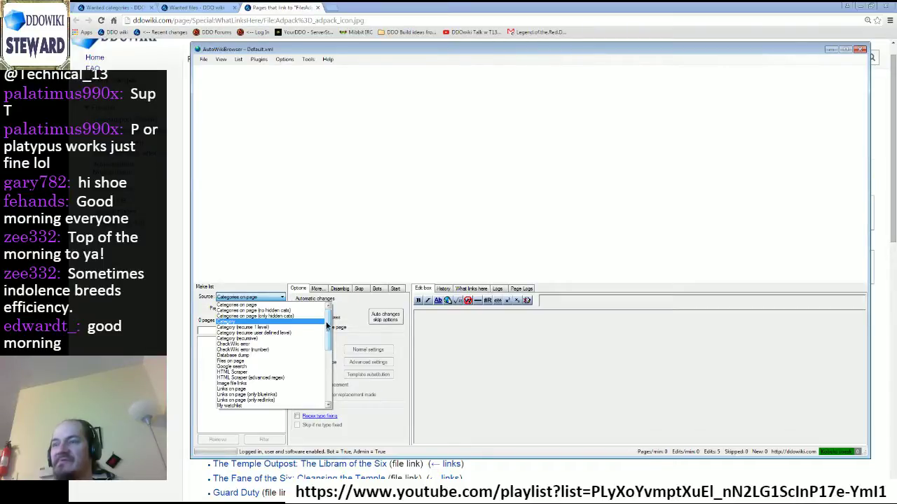
{"action": "left_click_drag", "start_coordinate": [326, 325], "coordinate": [326, 375]}
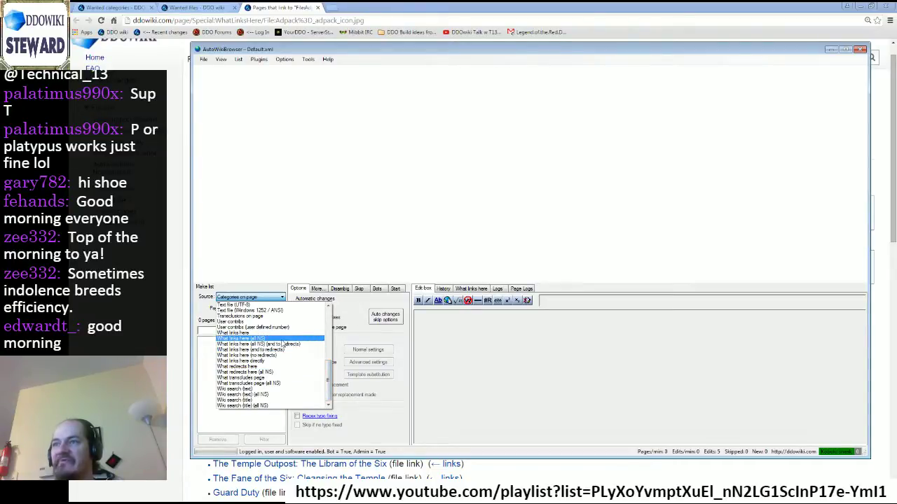
{"action": "left_click", "coordinate": [277, 339]}
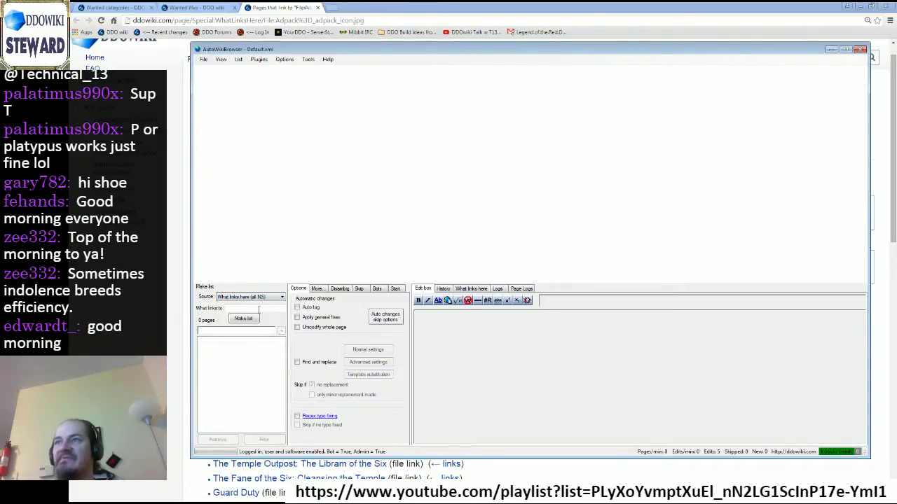
{"action": "key", "text": "alt+Tab"}
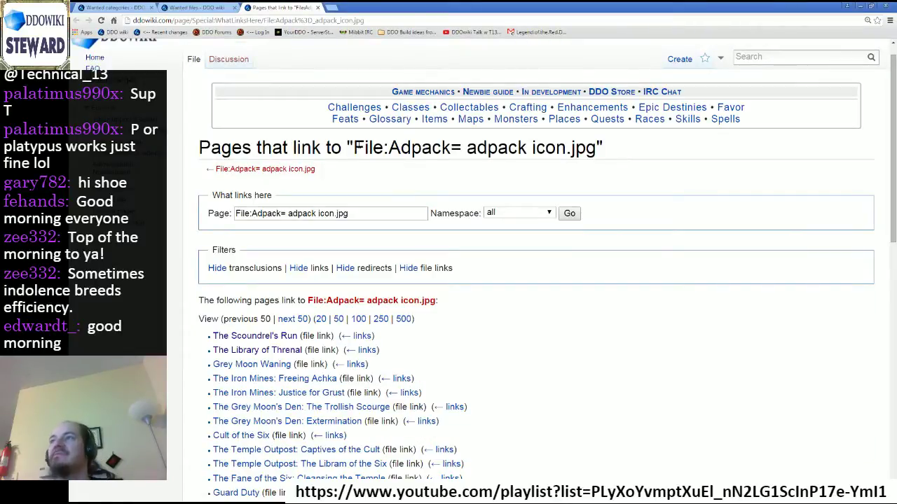
{"action": "left_click_drag", "start_coordinate": [354, 148], "coordinate": [596, 149]}
{"action": "key", "text": "ctrl+c"}
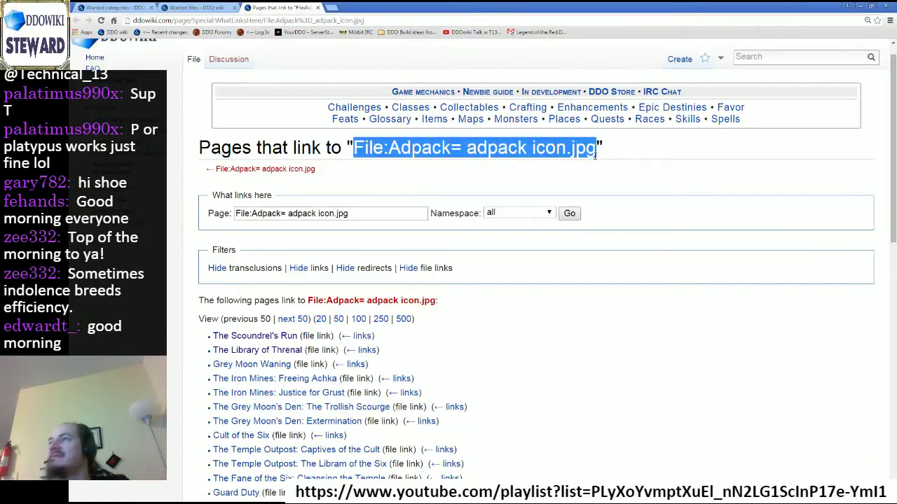
{"action": "key", "text": "alt+Tab"}
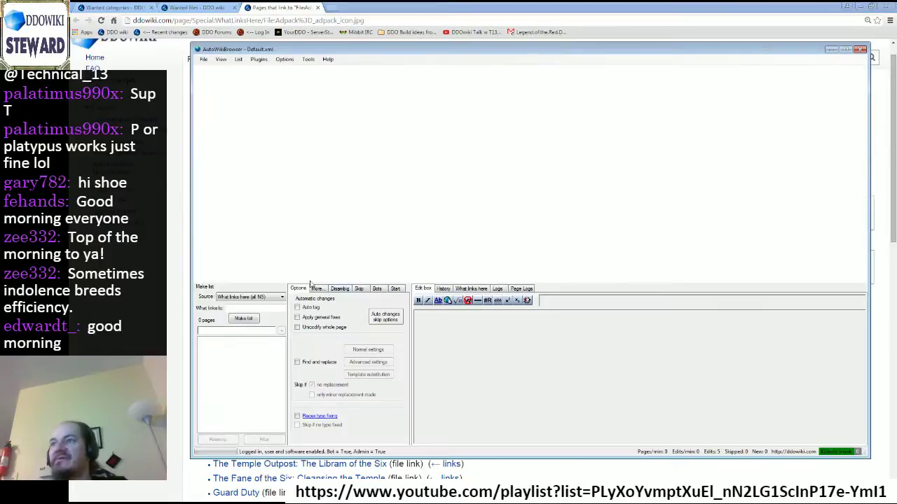
{"action": "key", "text": "ctrl+v"}
{"action": "left_click", "coordinate": [236, 319]}
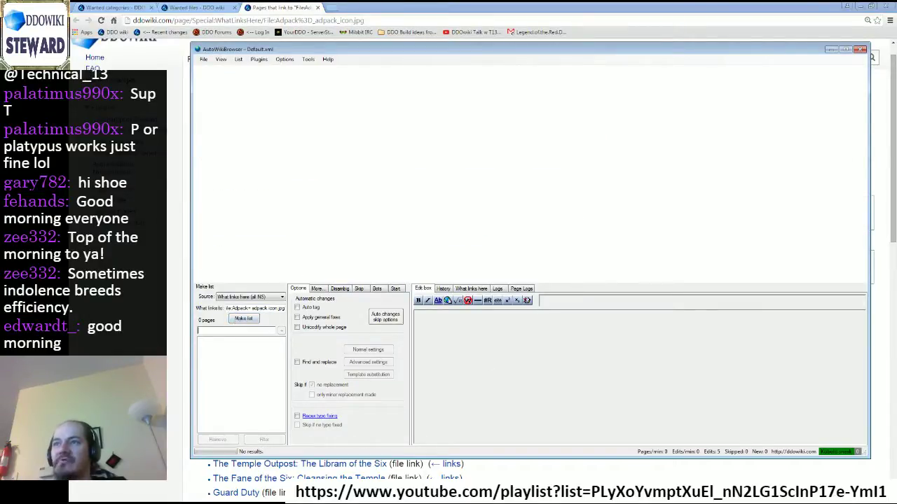
Step: Try the sources What links here directly and What links here (all NS) (and to redirects) for the same file
{"action": "left_click", "coordinate": [273, 299]}
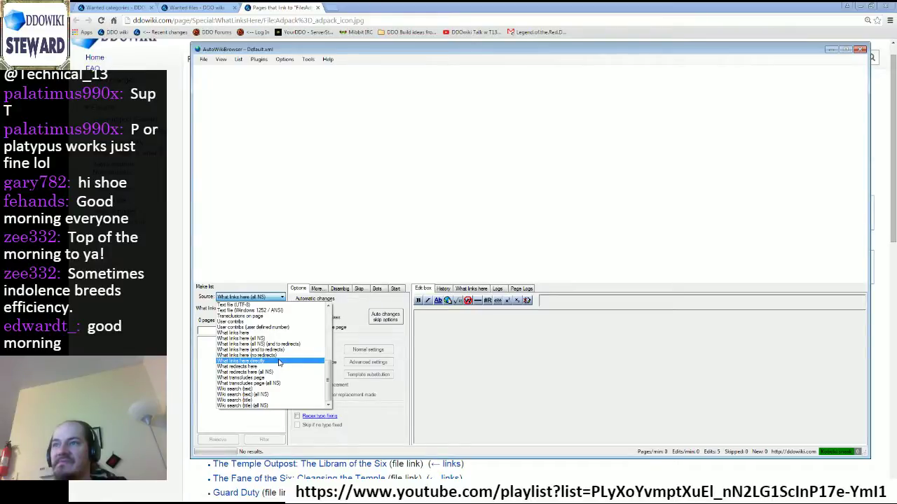
{"action": "left_click", "coordinate": [279, 362]}
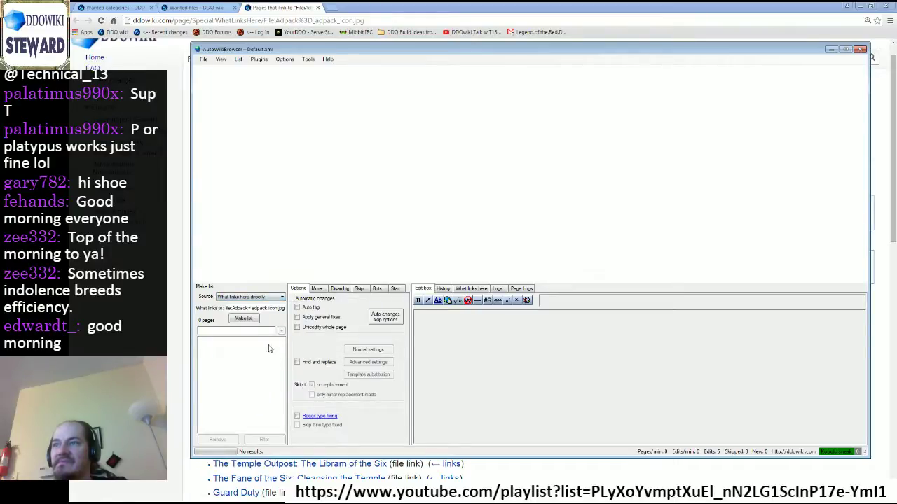
{"action": "left_click", "coordinate": [273, 298]}
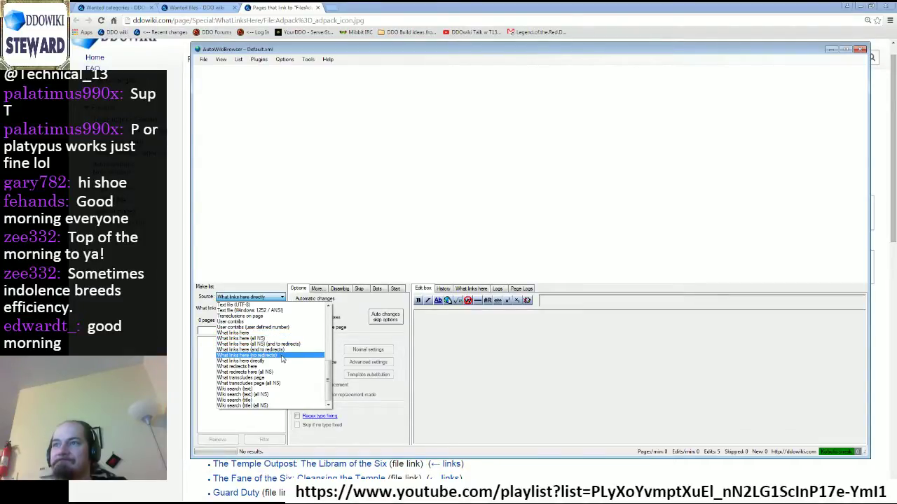
{"action": "left_click", "coordinate": [257, 344]}
{"action": "left_click", "coordinate": [246, 319]}
Step: Make the page list from the Image file links source for Adpack= adpack icon.jpg
{"action": "left_click", "coordinate": [276, 298]}
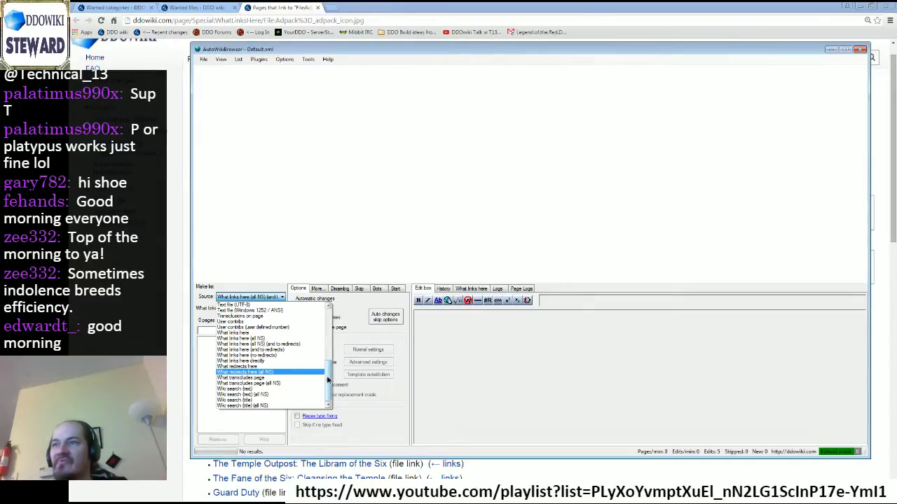
{"action": "left_click_drag", "start_coordinate": [327, 379], "coordinate": [328, 347]}
{"action": "left_click", "coordinate": [231, 327]}
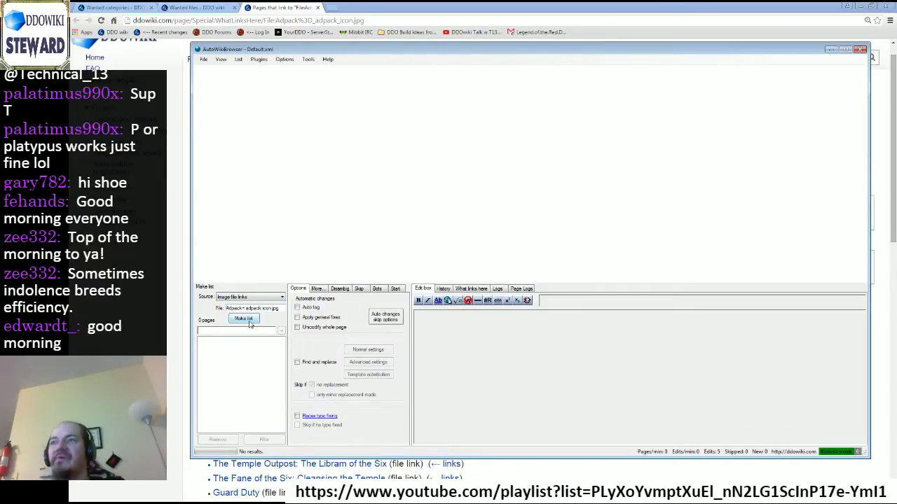
{"action": "left_click", "coordinate": [245, 321]}
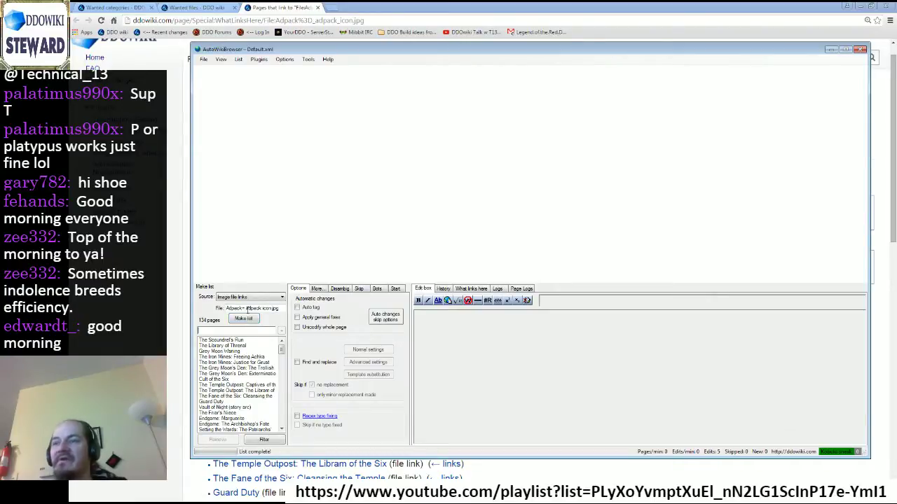
{"action": "left_click", "coordinate": [174, 296]}
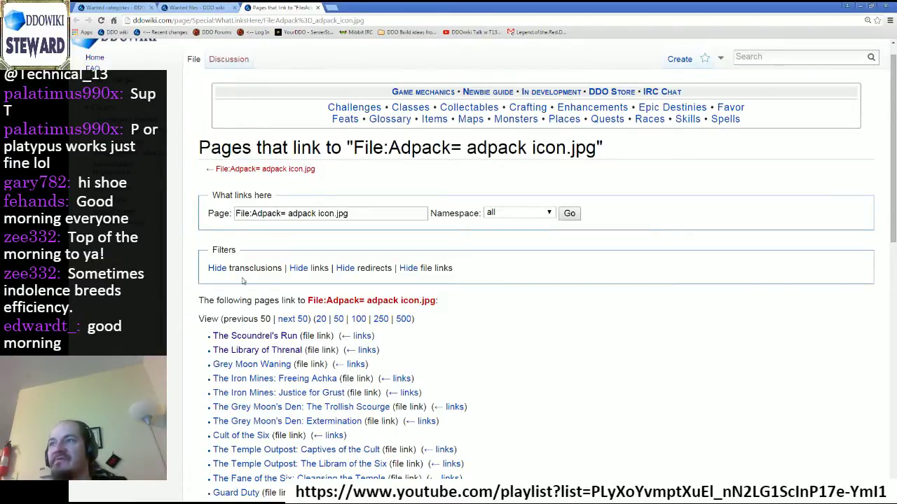
{"action": "key", "text": "alt+Tab"}
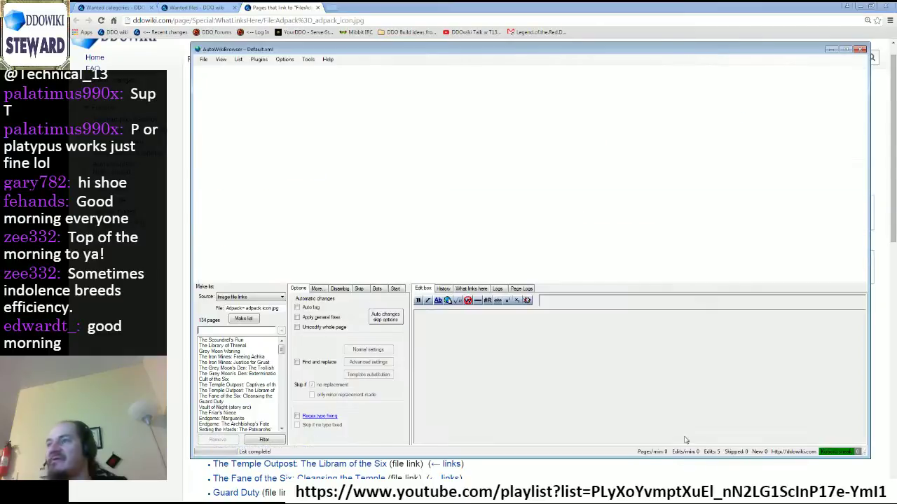
Step: Enable appending text to each page and set it to use 1 newline
{"action": "left_click", "coordinate": [323, 290]}
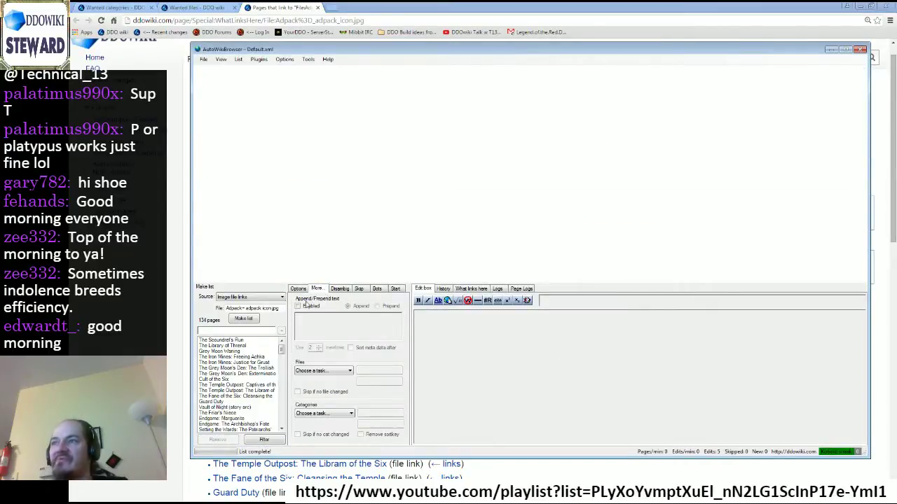
{"action": "left_click", "coordinate": [308, 304]}
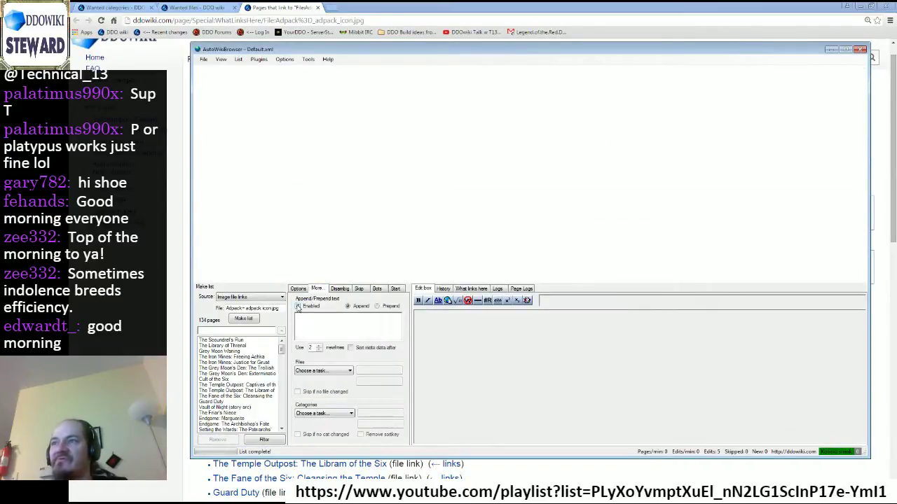
{"action": "left_click", "coordinate": [320, 349]}
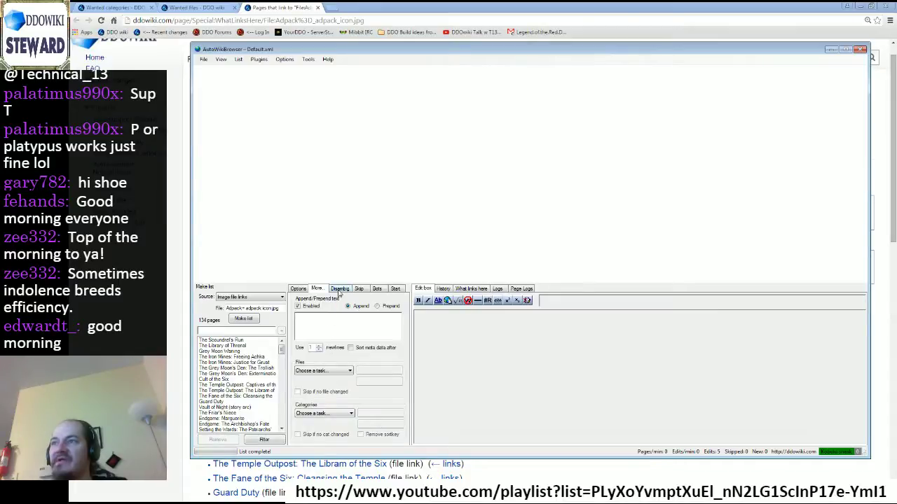
Step: Turn on bot auto save and suppress the "using AWB" note in the edit summary
{"action": "left_click", "coordinate": [340, 288]}
{"action": "left_click", "coordinate": [359, 288]}
{"action": "left_click", "coordinate": [376, 289]}
{"action": "left_click", "coordinate": [299, 308]}
{"action": "left_click", "coordinate": [298, 331]}
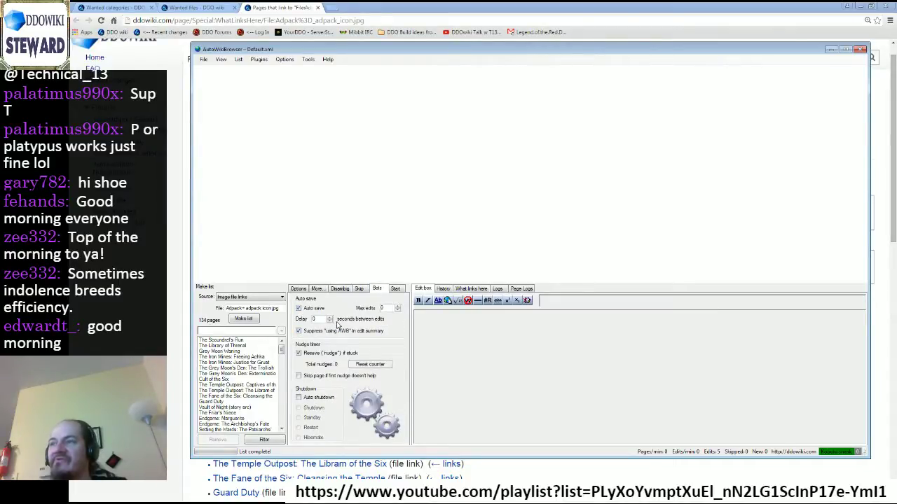
Step: Review the skip, disambiguation, general, bot and start settings, as well as the program's editing options
{"action": "left_click", "coordinate": [362, 288]}
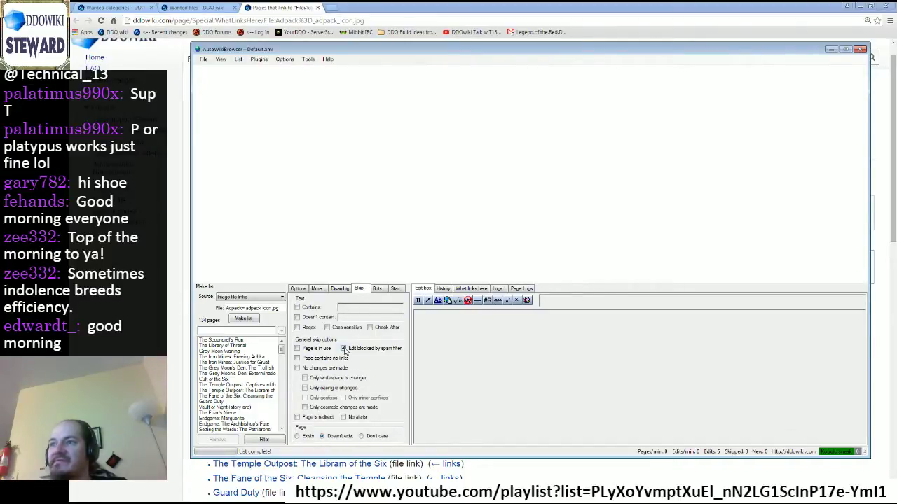
{"action": "left_click", "coordinate": [342, 289]}
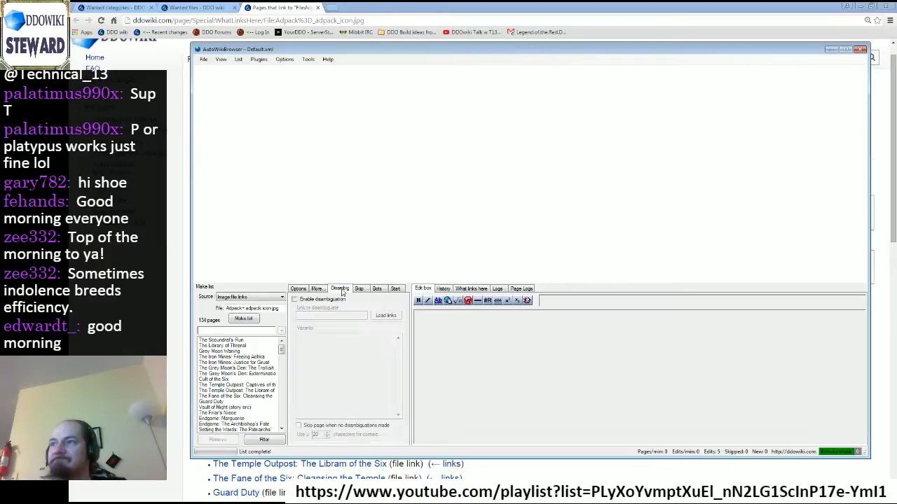
{"action": "left_click", "coordinate": [325, 288]}
{"action": "left_click", "coordinate": [300, 290]}
{"action": "left_click", "coordinate": [384, 290]}
{"action": "left_click", "coordinate": [395, 290]}
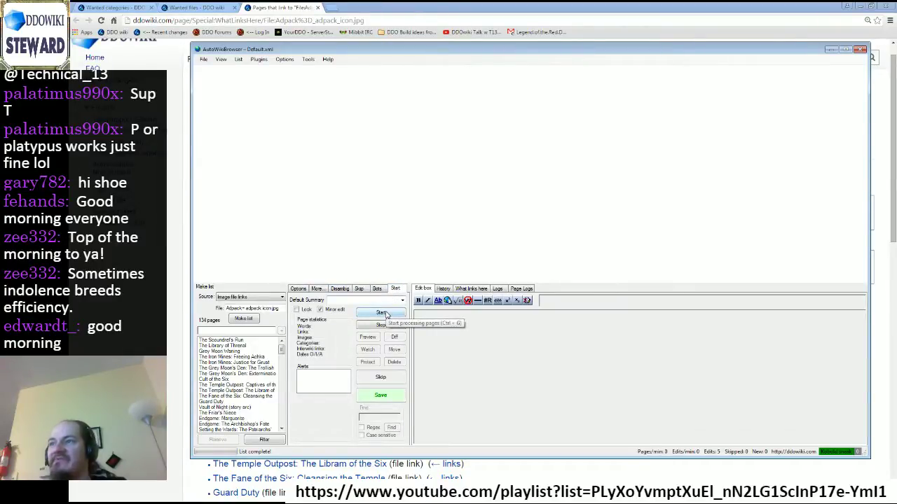
{"action": "left_click", "coordinate": [285, 60]}
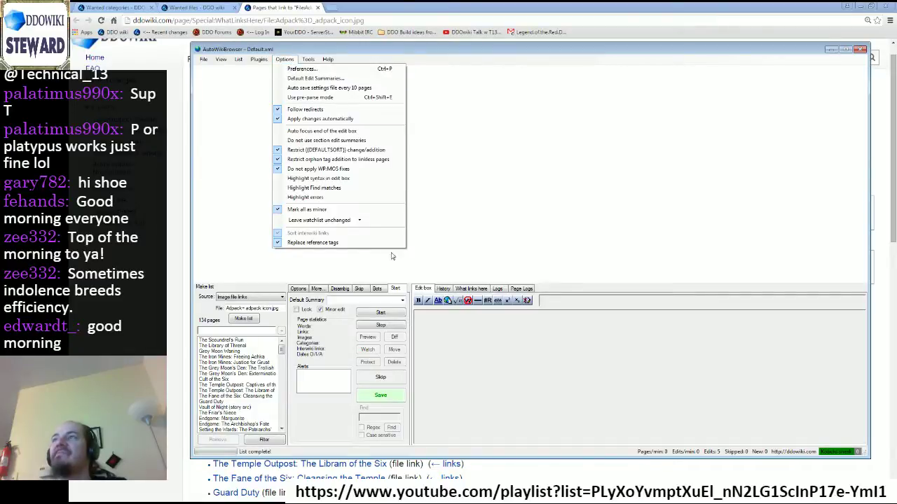
{"action": "left_click", "coordinate": [435, 251]}
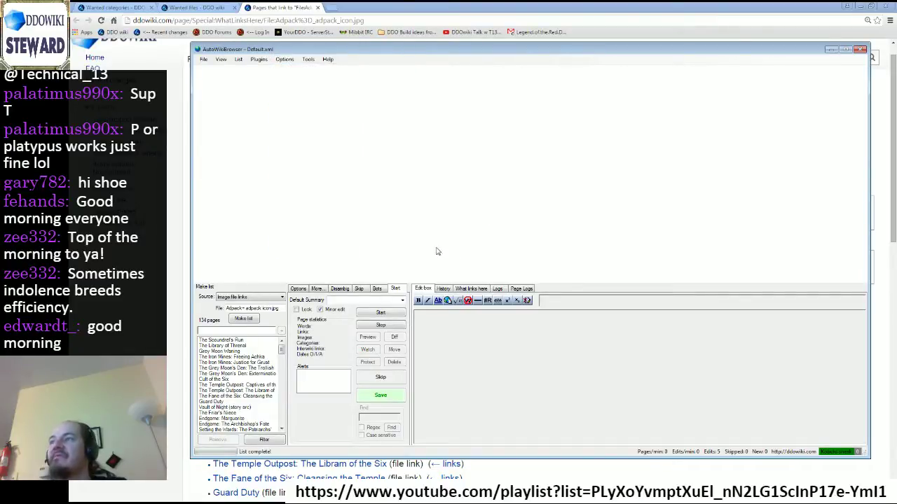
Step: Process the whole page list, minimize AutoWikiBrowser, and reload the wiki's list of pages linking to the Adpack icon file
{"action": "left_click", "coordinate": [391, 318]}
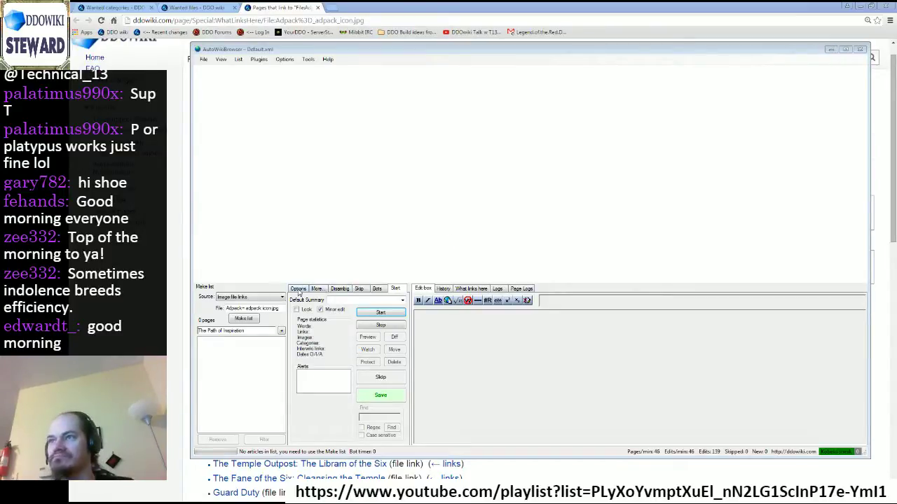
{"action": "left_click", "coordinate": [830, 49]}
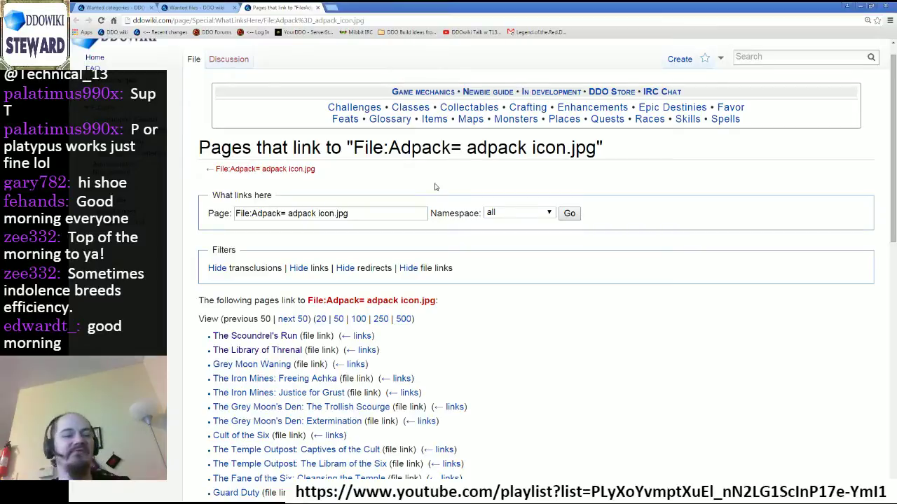
{"action": "key", "text": "F5"}
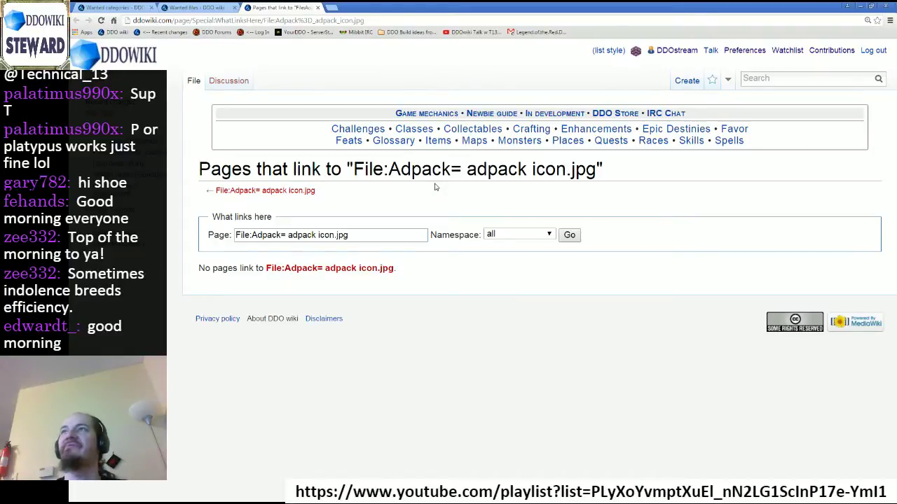
Step: Close the Adpack icon's link list and look through the wanted files report for other missing files to investigate
{"action": "left_click", "coordinate": [317, 7]}
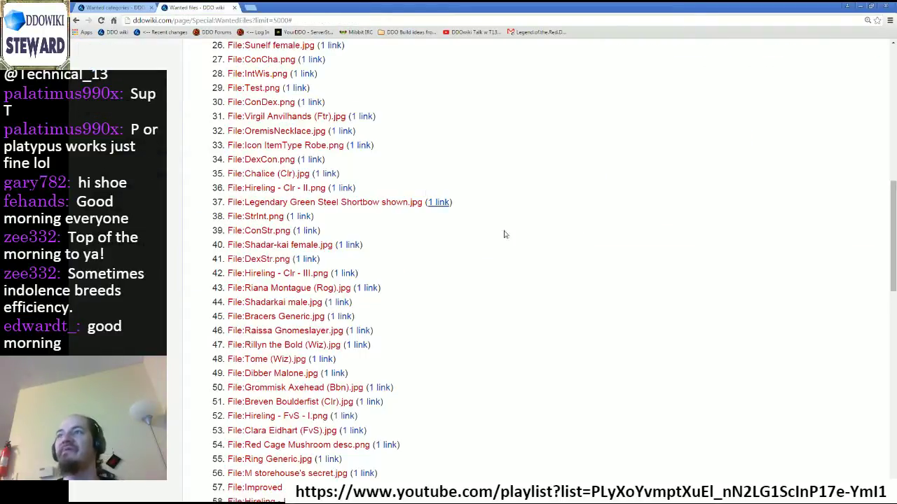
{"action": "left_click_drag", "start_coordinate": [886, 244], "coordinate": [889, 153]}
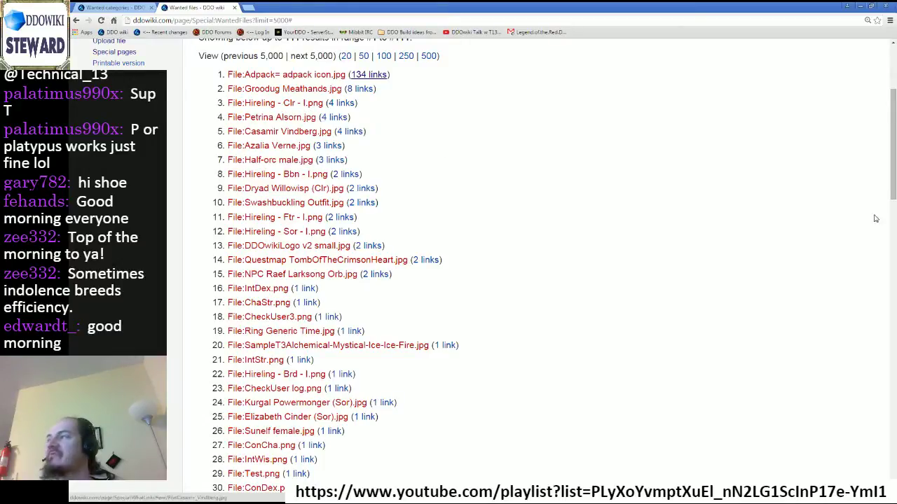
{"action": "left_click_drag", "start_coordinate": [892, 181], "coordinate": [892, 182]}
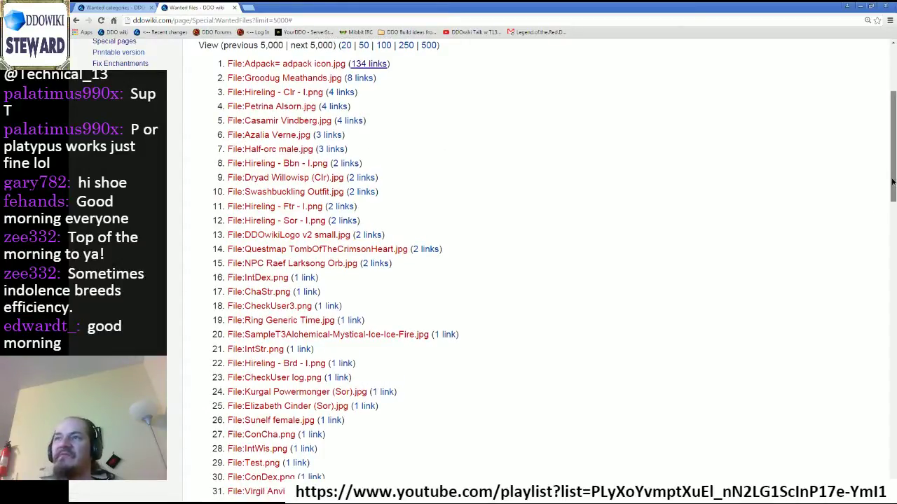
{"action": "left_click_drag", "start_coordinate": [892, 182], "coordinate": [892, 204]}
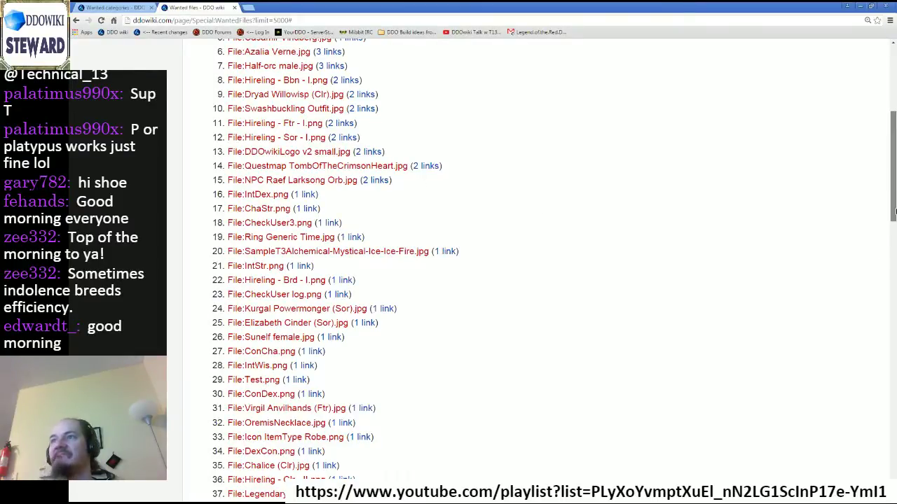
{"action": "left_click_drag", "start_coordinate": [895, 212], "coordinate": [894, 248]}
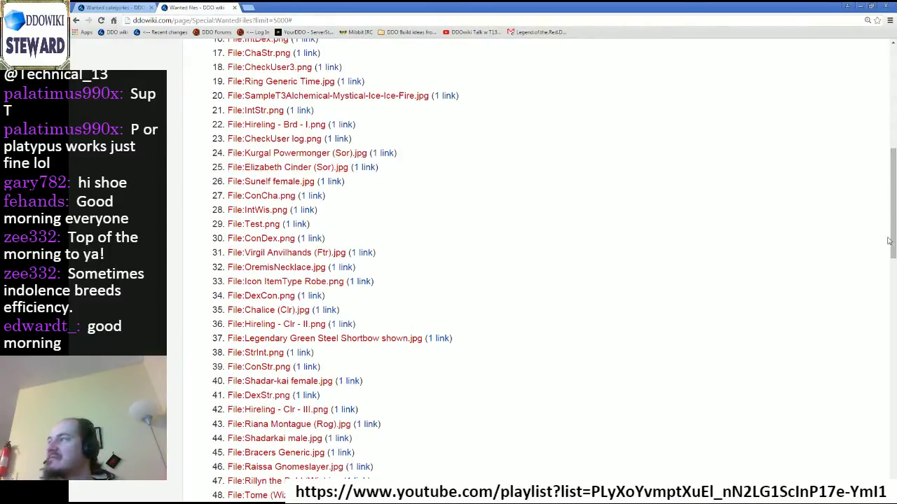
{"action": "left_click_drag", "start_coordinate": [894, 239], "coordinate": [894, 245]}
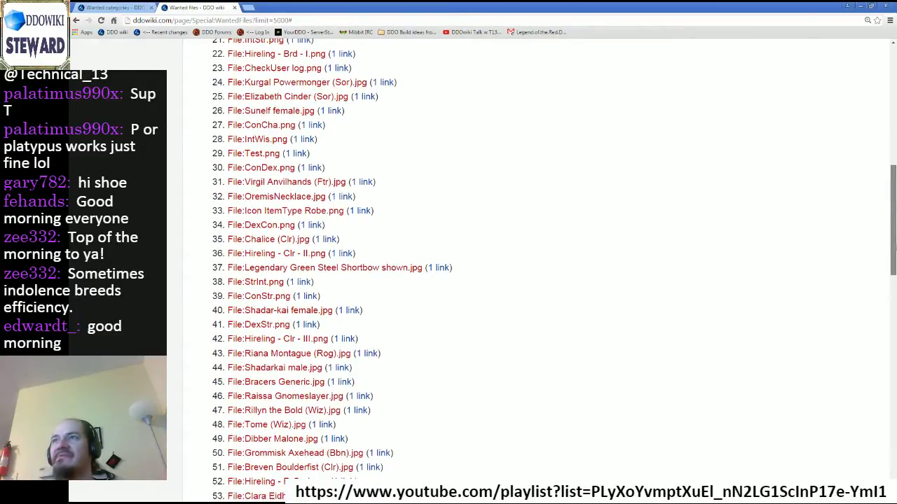
{"action": "scroll", "coordinate": [448, 273], "scroll_direction": "down", "scroll_amount": 1}
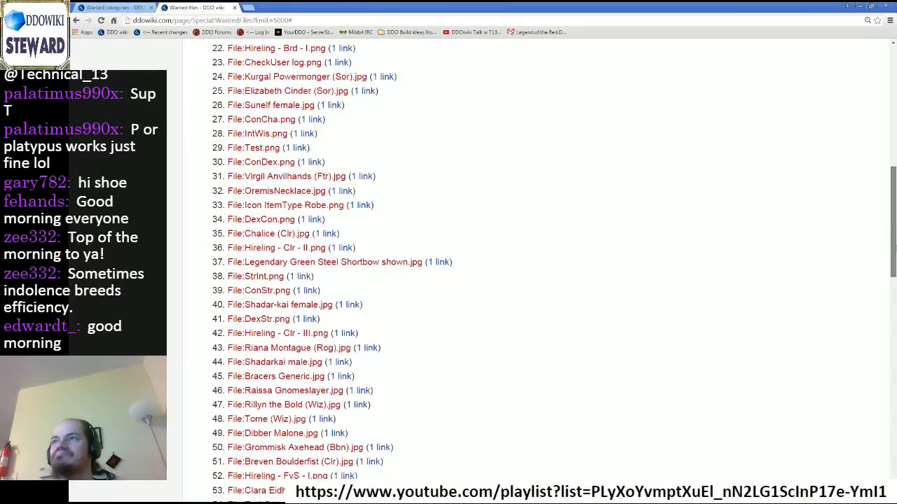
{"action": "scroll", "coordinate": [448, 273], "scroll_direction": "down", "scroll_amount": 5}
{"action": "scroll", "coordinate": [448, 273], "scroll_direction": "down", "scroll_amount": 1}
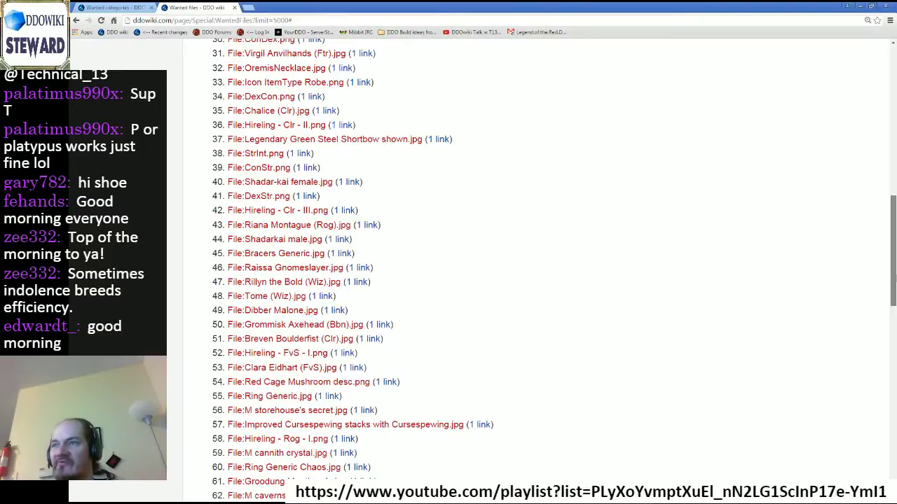
{"action": "scroll", "coordinate": [448, 273], "scroll_direction": "down", "scroll_amount": 5}
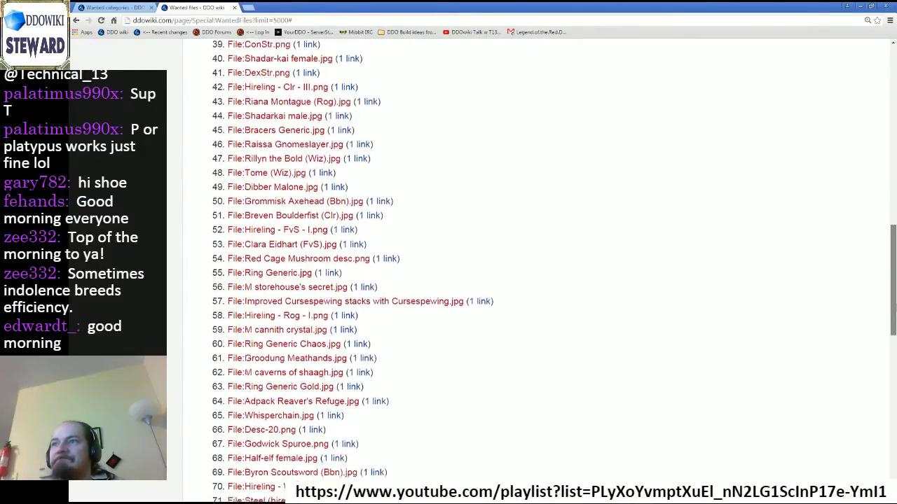
{"action": "scroll", "coordinate": [895, 302], "scroll_direction": "down", "scroll_amount": 1}
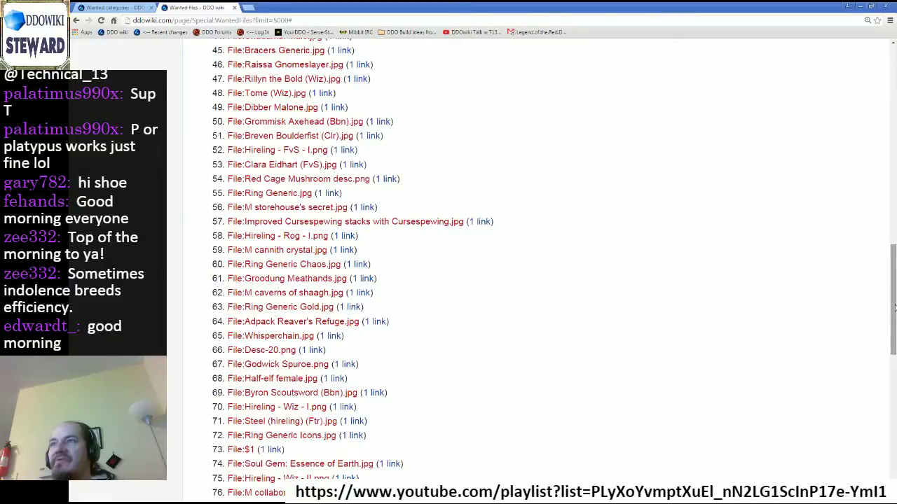
{"action": "left_click_drag", "start_coordinate": [894, 300], "coordinate": [894, 302]}
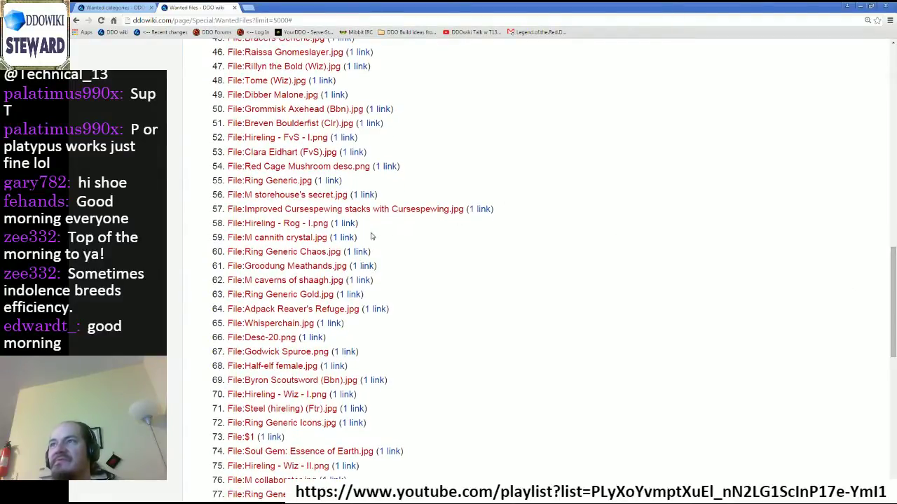
Step: Open the lists of pages linking to M cannith crystal.jpg and M storehouse's secret.jpg separately, and view the M cannith crystal.jpg one
{"action": "middle_click", "coordinate": [342, 239]}
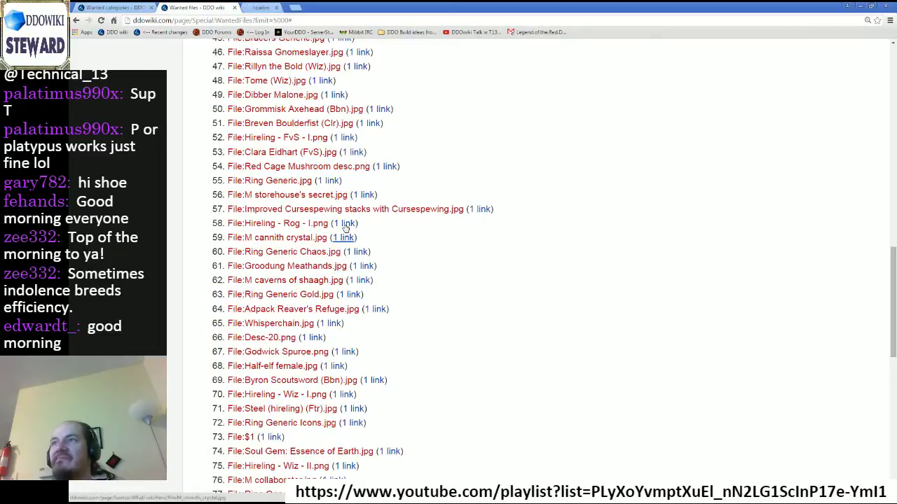
{"action": "middle_click", "coordinate": [361, 196]}
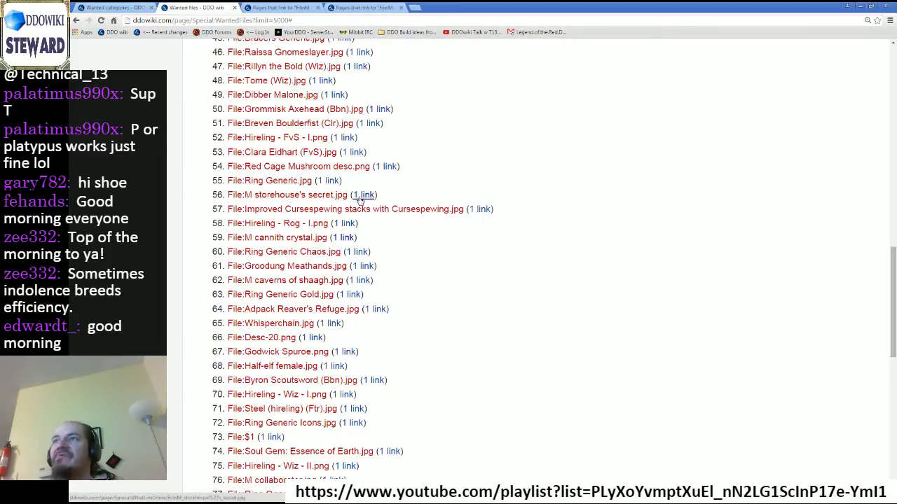
{"action": "left_click", "coordinate": [290, 8]}
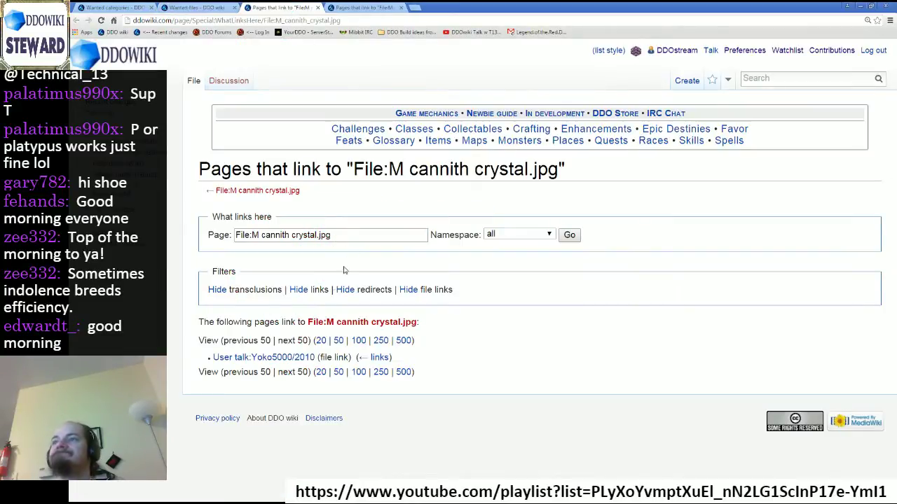